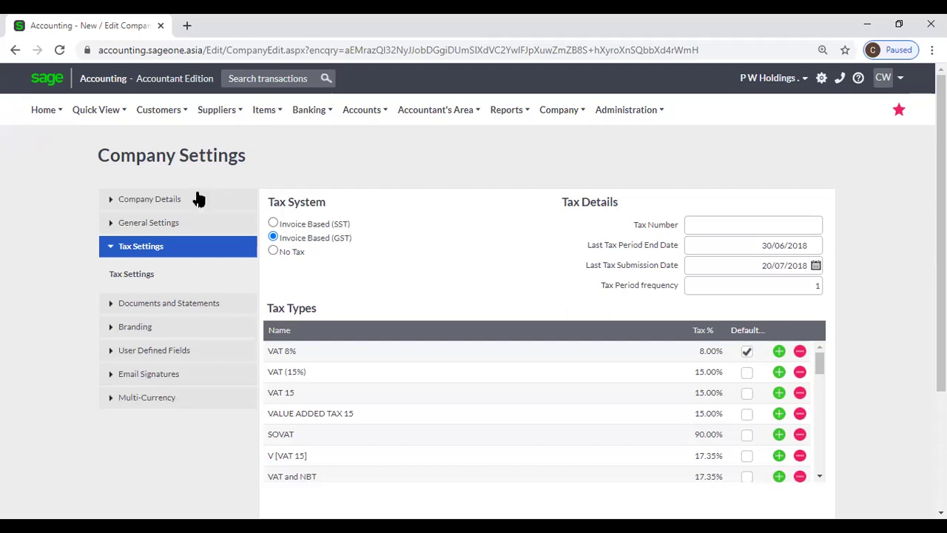
Open the Statement Messages settings under Documents and Statements and duplicate the browser tab, staying on the original
{"action": "left_click", "coordinate": [182, 311]}
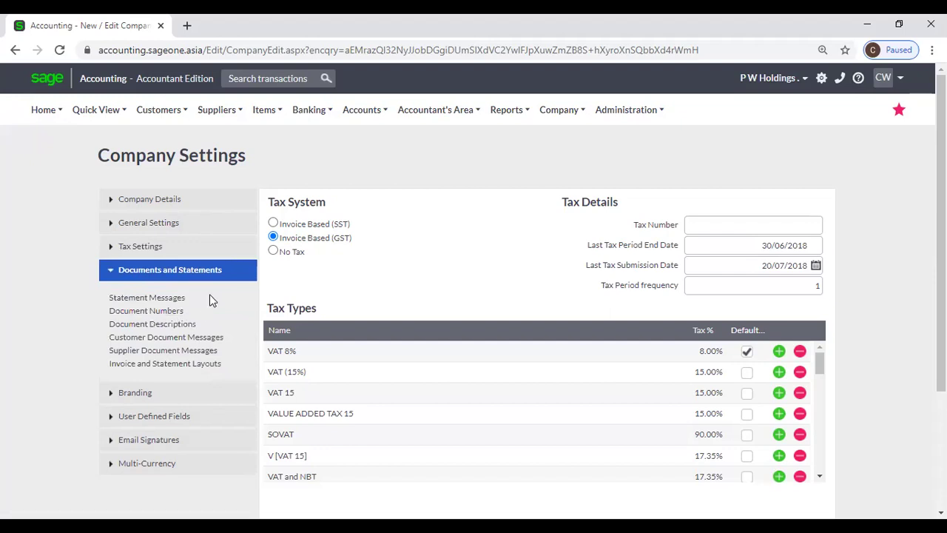
{"action": "left_click", "coordinate": [171, 299]}
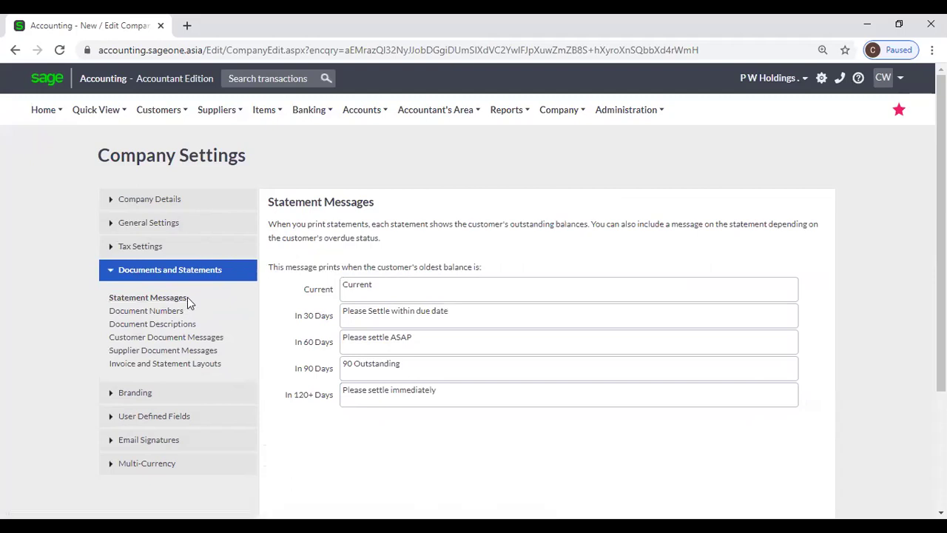
{"action": "right_click", "coordinate": [109, 27]}
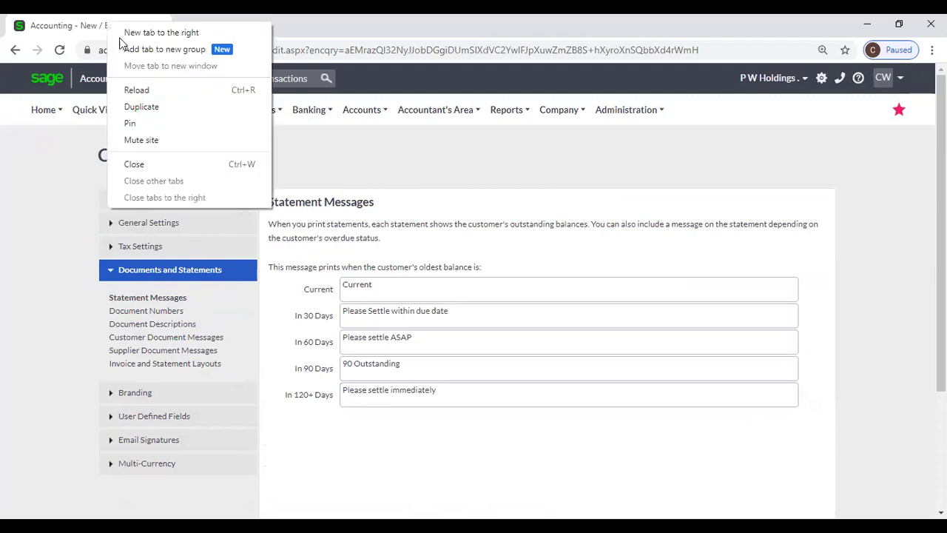
{"action": "left_click", "coordinate": [144, 107]}
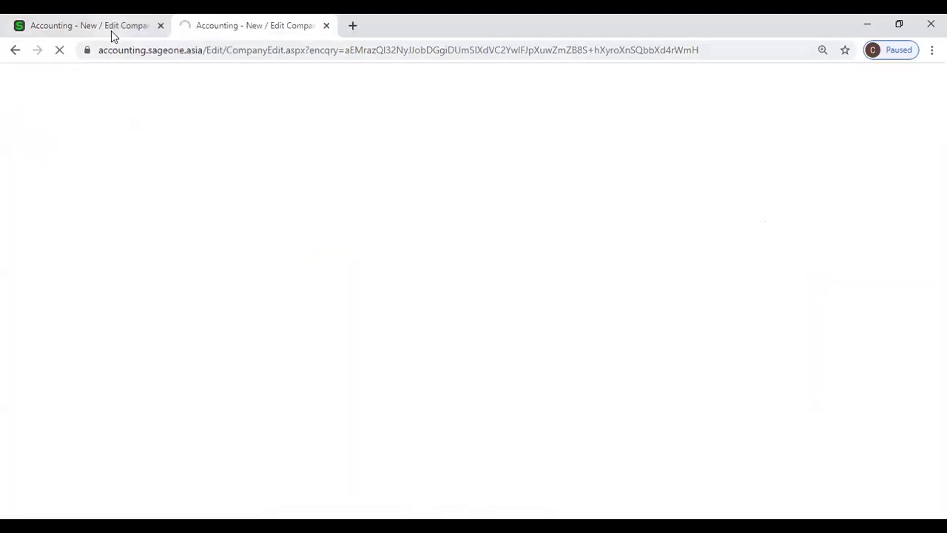
{"action": "left_click", "coordinate": [111, 30]}
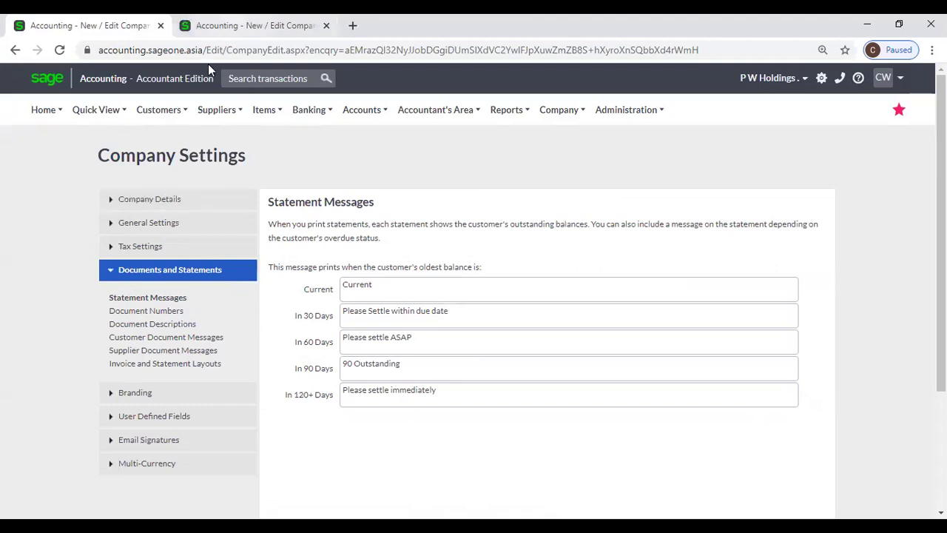
Open the Customer Statement Run report from the customer reports in the duplicated browser tab
{"action": "left_click", "coordinate": [244, 25]}
{"action": "left_click", "coordinate": [145, 113]}
{"action": "mouse_move", "coordinate": [167, 204]}
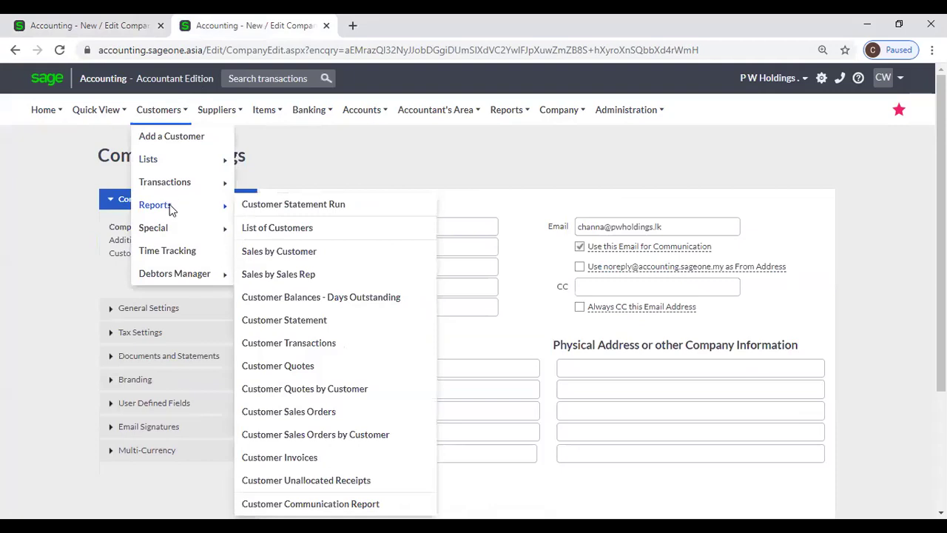
{"action": "left_click", "coordinate": [301, 213]}
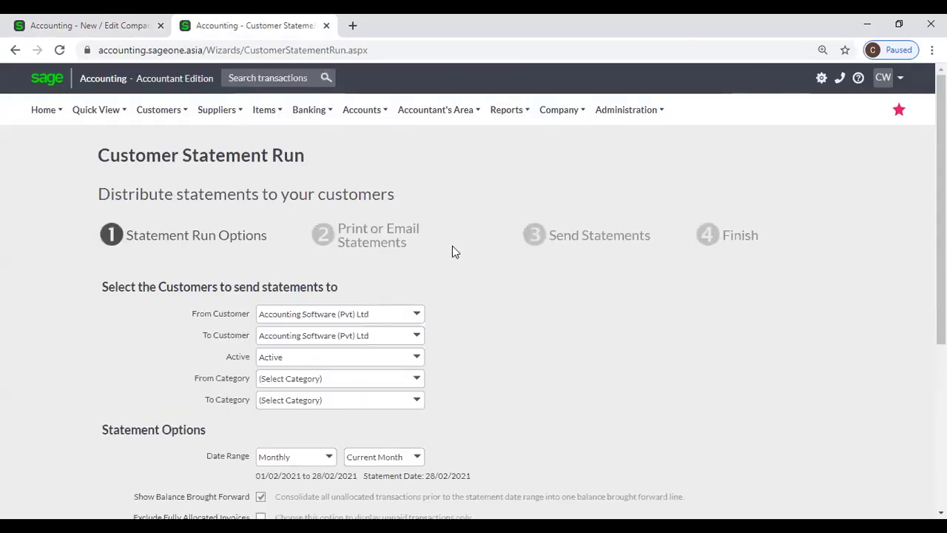
Set the statement run's date range to Yearly and continue to the print or email options
{"action": "scroll", "coordinate": [353, 200], "scroll_direction": "down", "scroll_amount": 5}
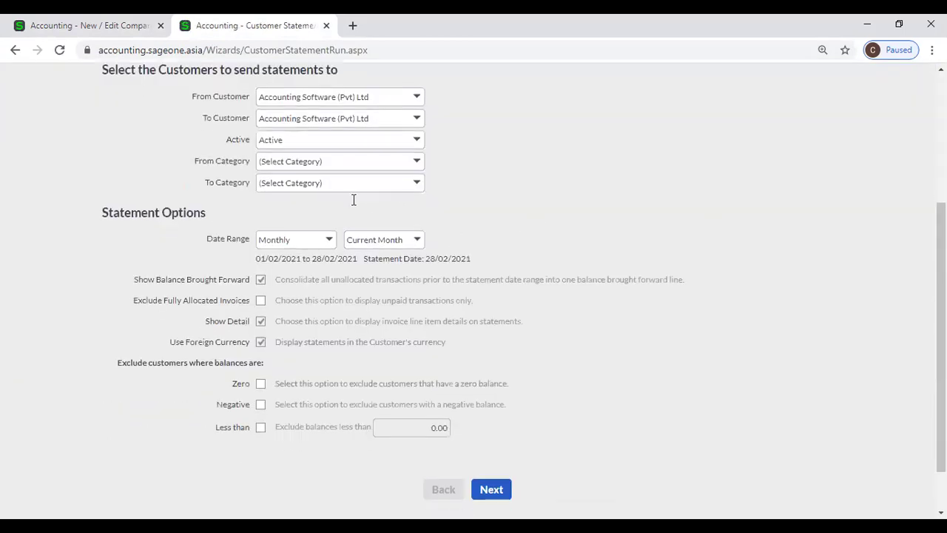
{"action": "left_click", "coordinate": [330, 180]}
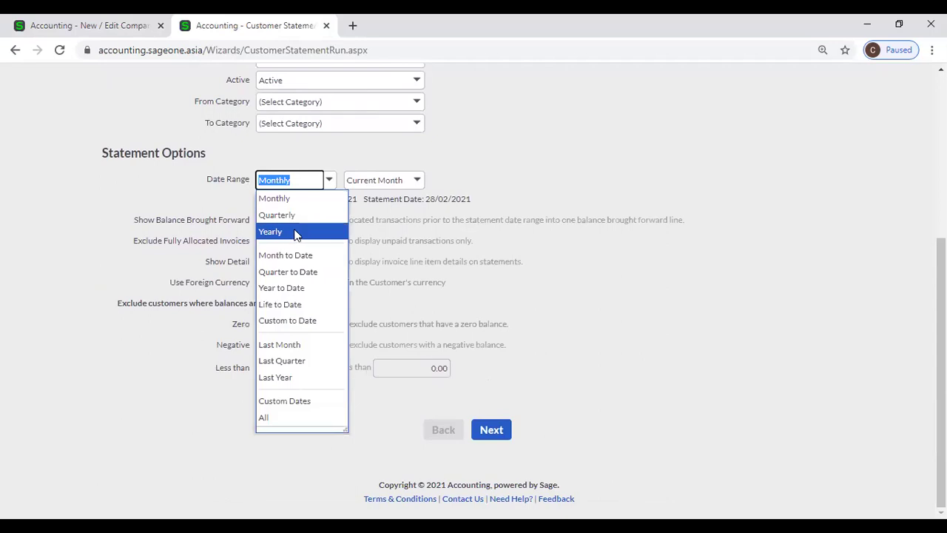
{"action": "left_click", "coordinate": [294, 230]}
{"action": "scroll", "coordinate": [277, 95], "scroll_direction": "up", "scroll_amount": 3}
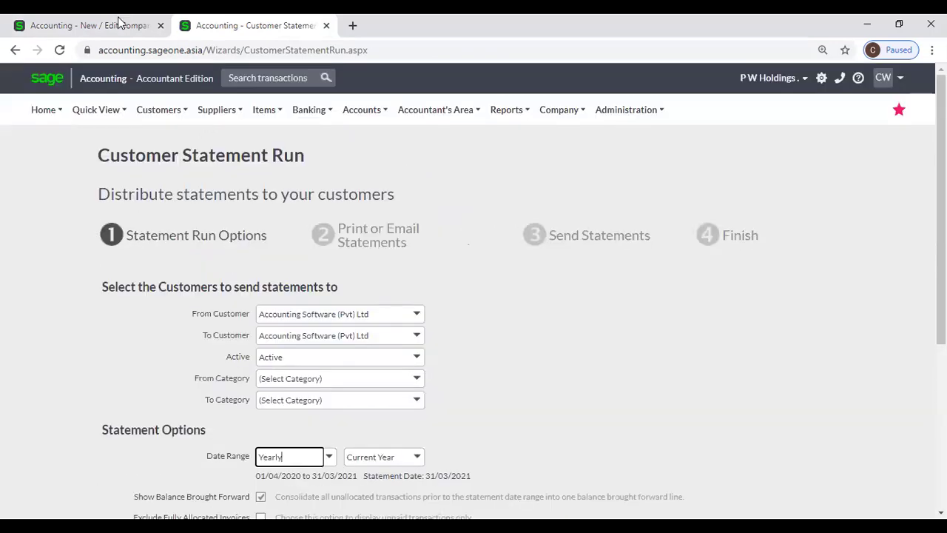
{"action": "left_click", "coordinate": [121, 25]}
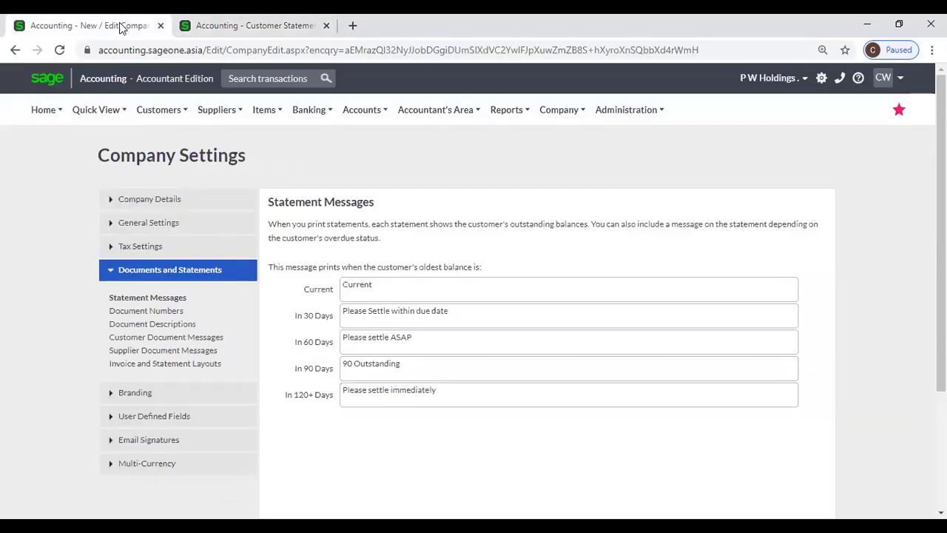
{"action": "left_click", "coordinate": [248, 25]}
{"action": "scroll", "coordinate": [454, 260], "scroll_direction": "down", "scroll_amount": 3}
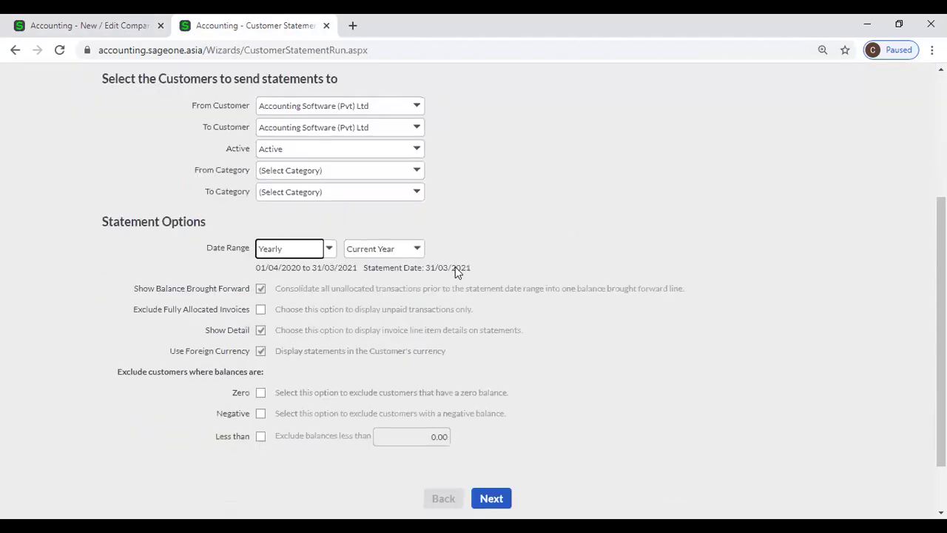
{"action": "scroll", "coordinate": [455, 266], "scroll_direction": "down", "scroll_amount": 1}
{"action": "left_click", "coordinate": [494, 431]}
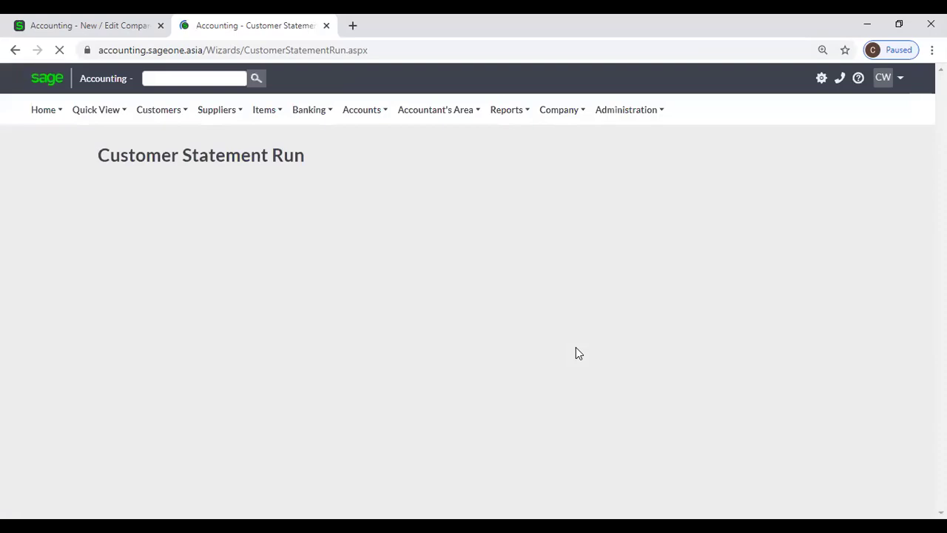
Accept the default print or email options and preview the customer statements without sending them
{"action": "scroll", "coordinate": [574, 345], "scroll_direction": "down", "scroll_amount": 4}
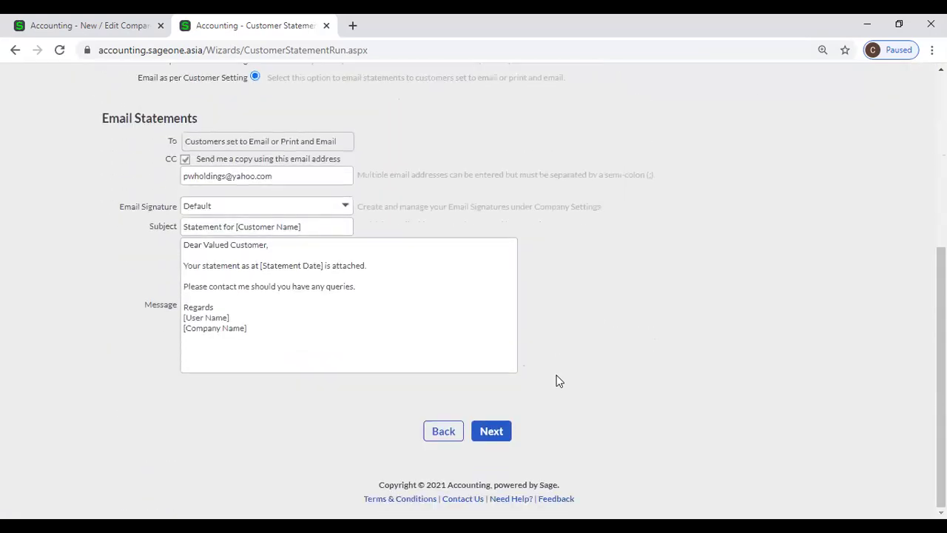
{"action": "left_click", "coordinate": [496, 436]}
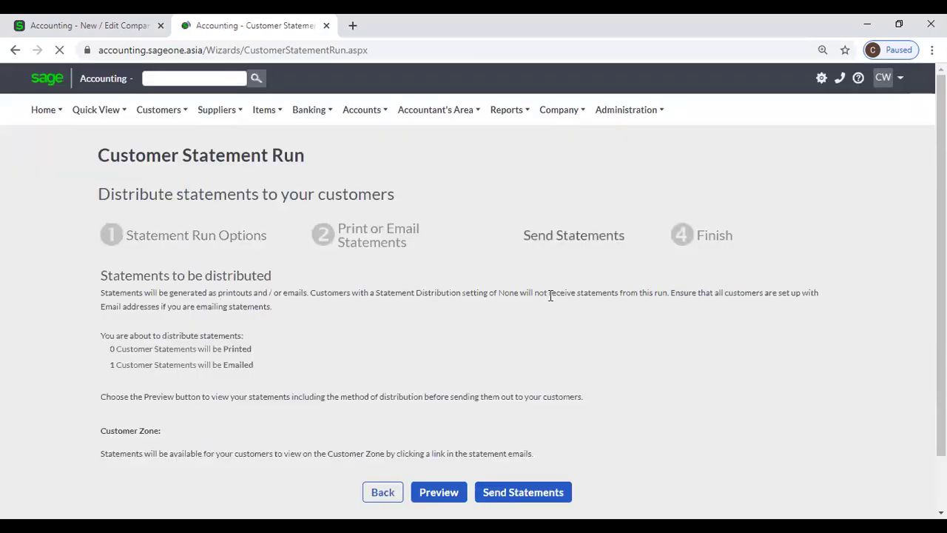
{"action": "scroll", "coordinate": [533, 347], "scroll_direction": "down", "scroll_amount": 2}
{"action": "left_click", "coordinate": [441, 431]}
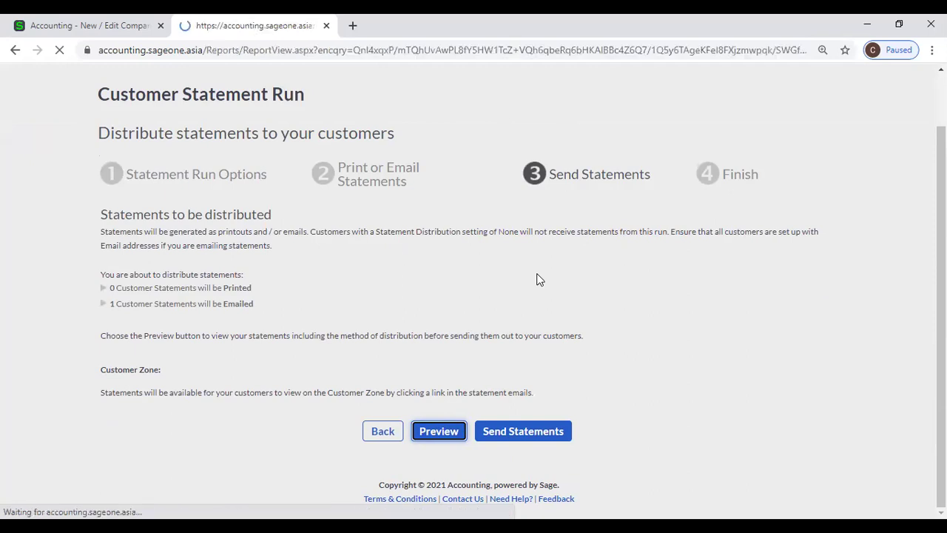
Examine the previewed customer statement from its header down to the ageing balances and the message beneath them
{"action": "scroll", "coordinate": [532, 267], "scroll_direction": "down", "scroll_amount": 5}
{"action": "scroll", "coordinate": [527, 271], "scroll_direction": "down", "scroll_amount": 5}
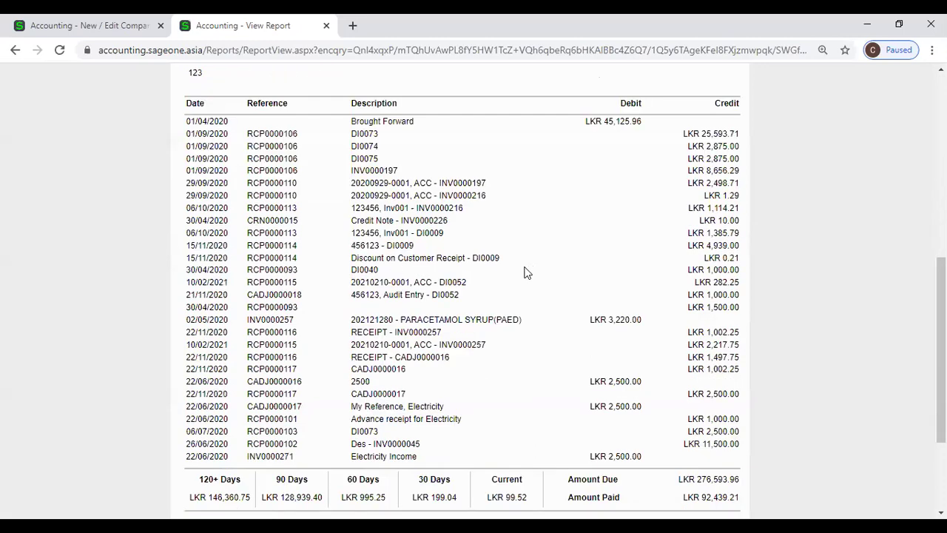
{"action": "scroll", "coordinate": [433, 291], "scroll_direction": "up", "scroll_amount": 8}
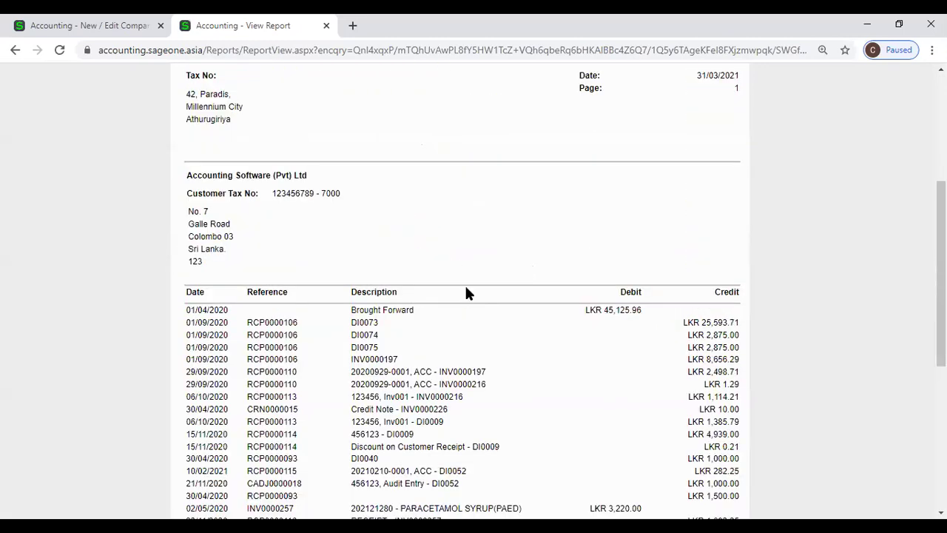
{"action": "scroll", "coordinate": [465, 294], "scroll_direction": "up", "scroll_amount": 3}
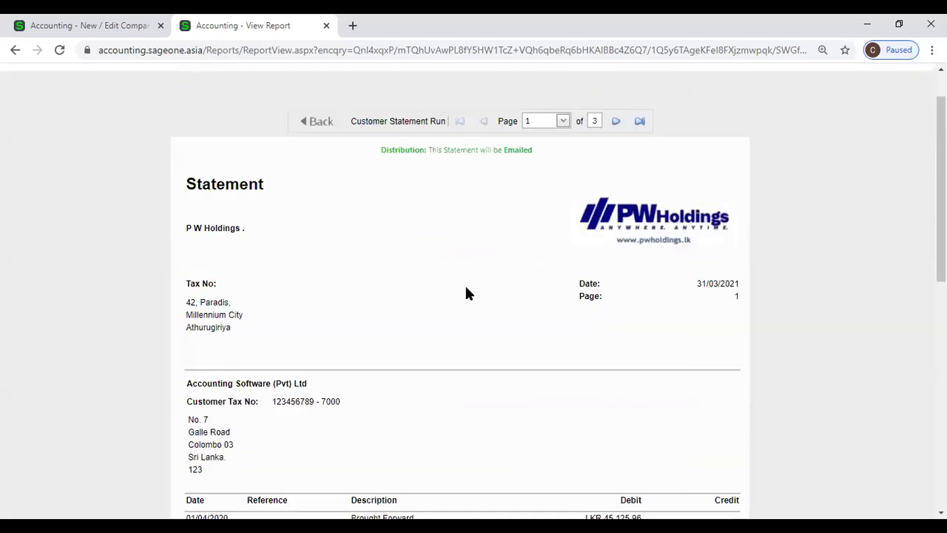
{"action": "scroll", "coordinate": [466, 294], "scroll_direction": "down", "scroll_amount": 8}
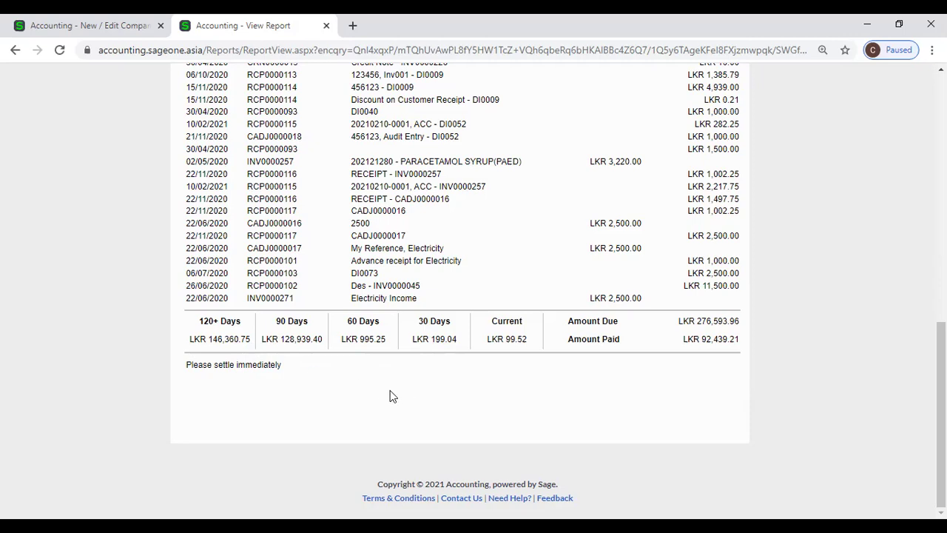
{"action": "scroll", "coordinate": [392, 396], "scroll_direction": "up", "scroll_amount": 15}
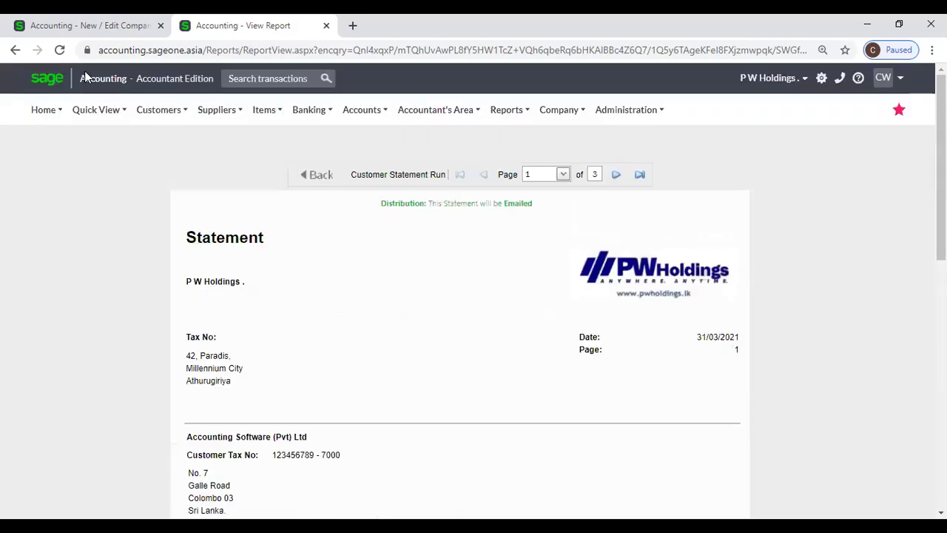
Compare the overdue-period messages in the Statement Messages settings with the message and ageing balances on the previewed statement
{"action": "left_click", "coordinate": [89, 26]}
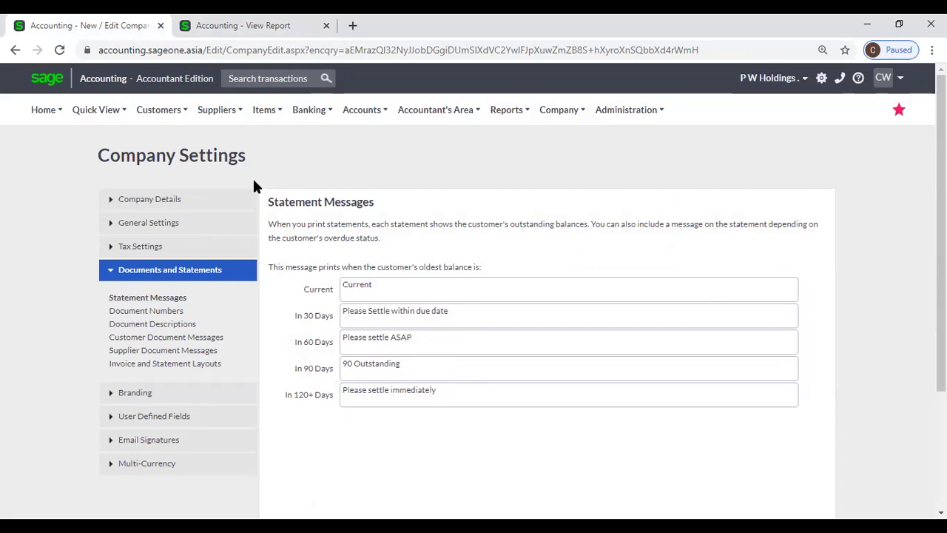
{"action": "left_click", "coordinate": [242, 26]}
{"action": "scroll", "coordinate": [374, 319], "scroll_direction": "down", "scroll_amount": 6}
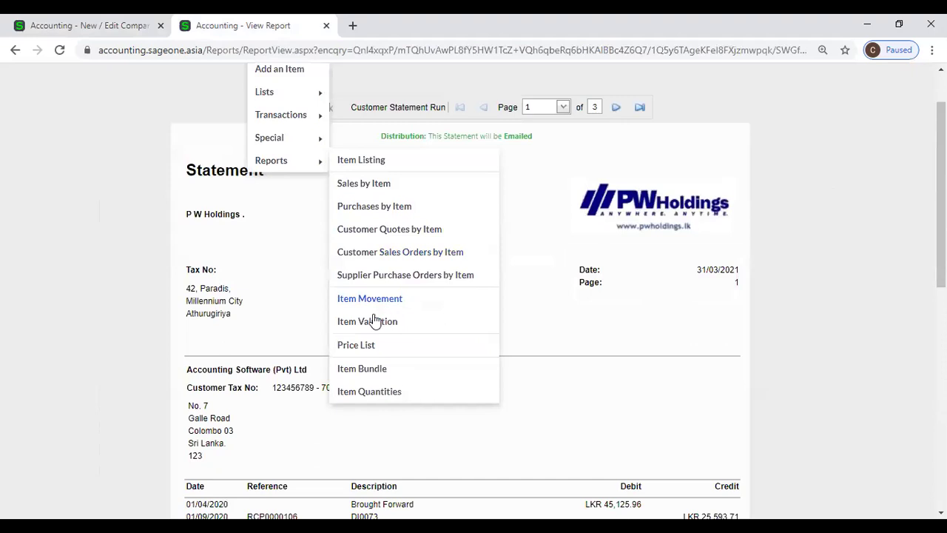
{"action": "scroll", "coordinate": [332, 363], "scroll_direction": "down", "scroll_amount": 3}
{"action": "left_click", "coordinate": [70, 25]}
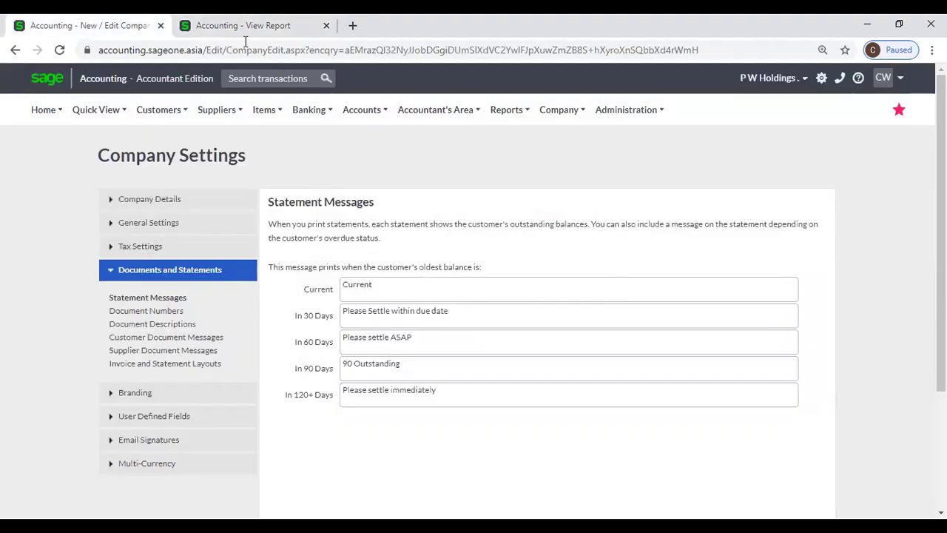
{"action": "key", "text": "ctrl+Tab"}
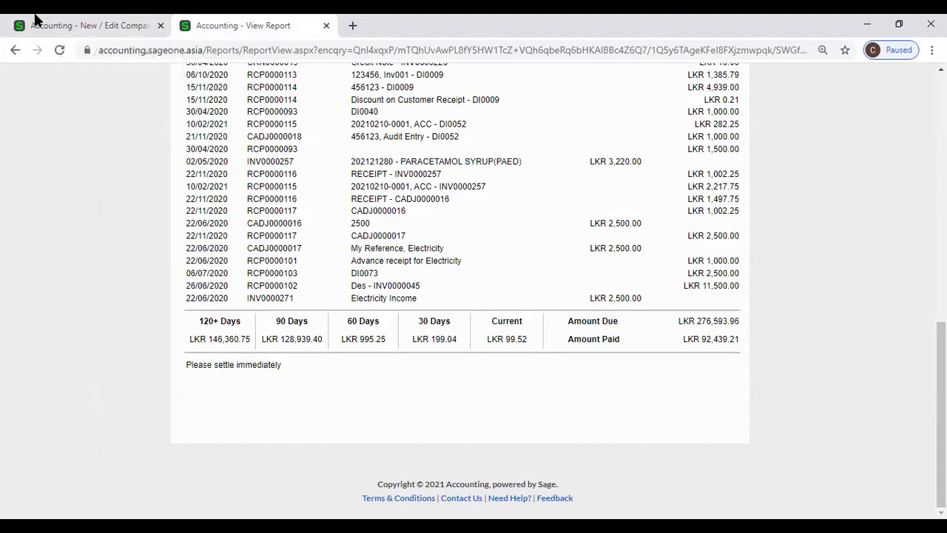
{"action": "key", "text": "ctrl+Tab"}
{"action": "left_click", "coordinate": [103, 26]}
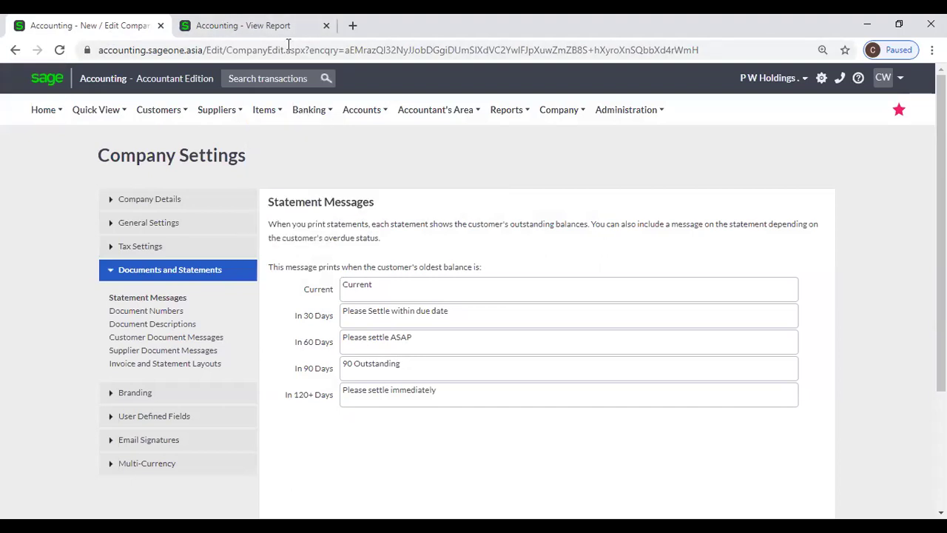
{"action": "key", "text": "ctrl+Tab"}
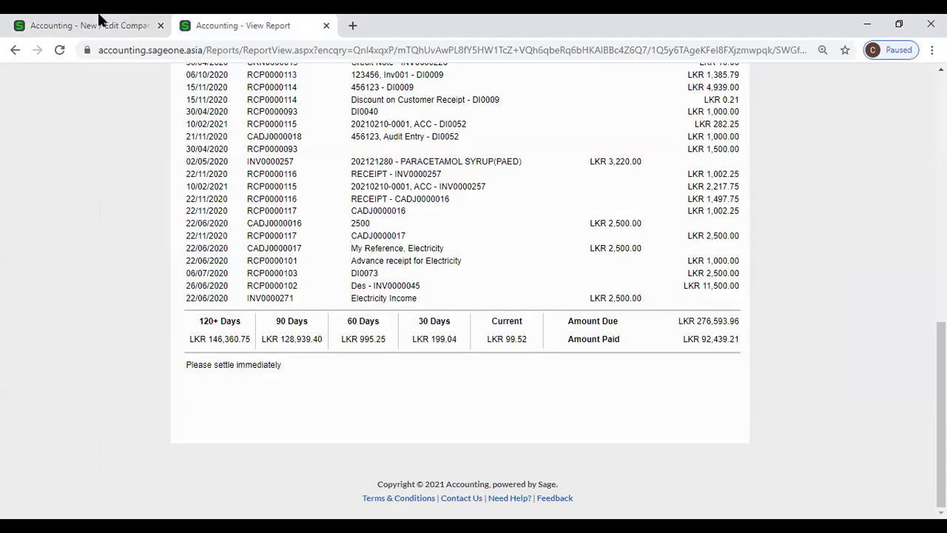
{"action": "key", "text": "ctrl+Tab"}
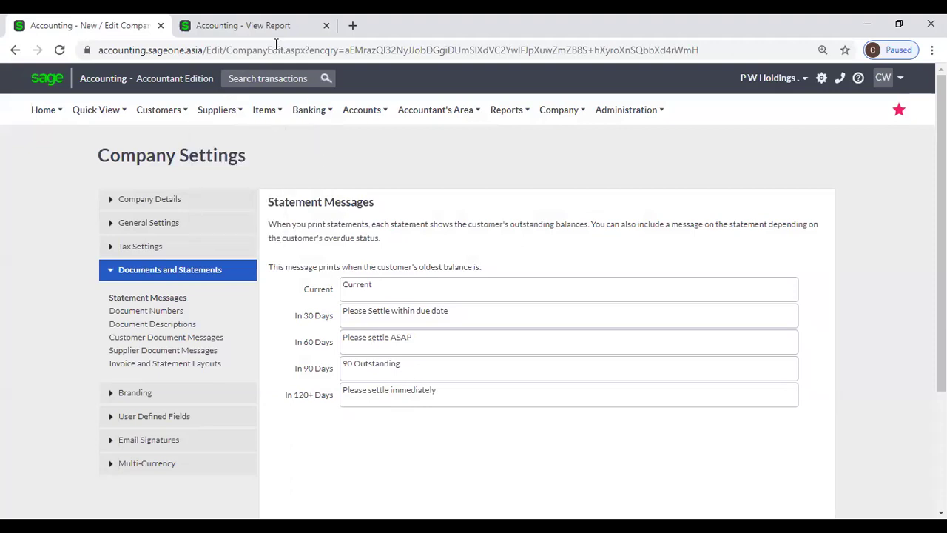
{"action": "key", "text": "ctrl+Tab"}
{"action": "left_click", "coordinate": [112, 28]}
{"action": "left_click", "coordinate": [230, 25]}
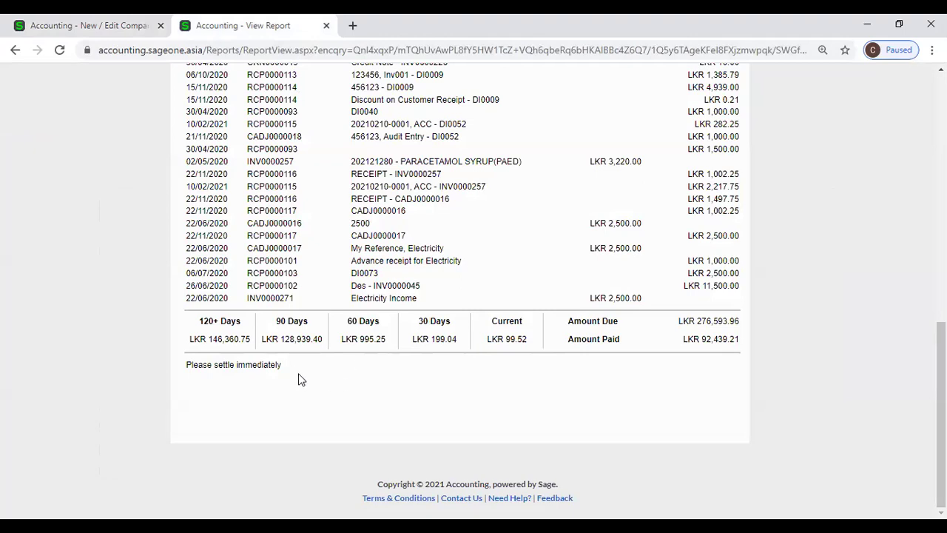
{"action": "scroll", "coordinate": [314, 378], "scroll_direction": "up", "scroll_amount": 10}
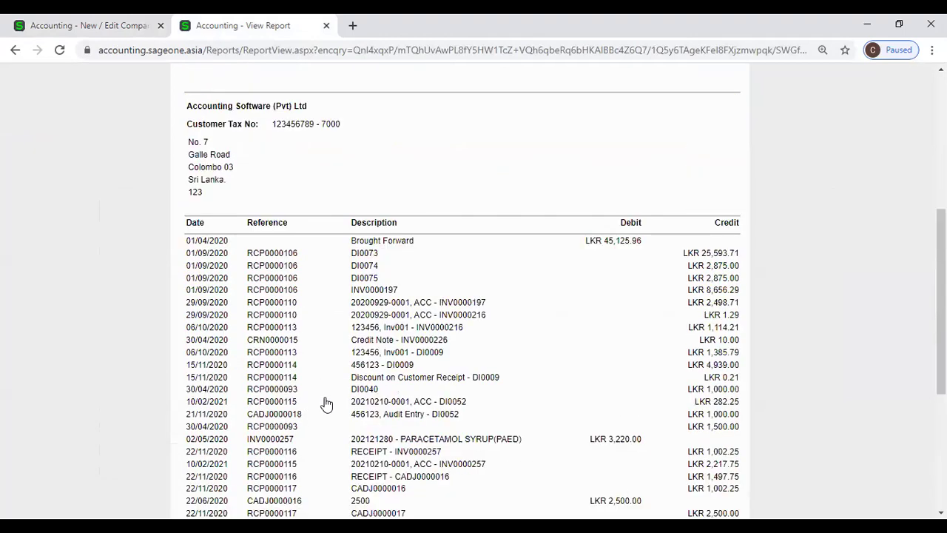
Return to Company Settings and open the Document Numbers page under Documents and Statements
{"action": "left_click", "coordinate": [67, 24]}
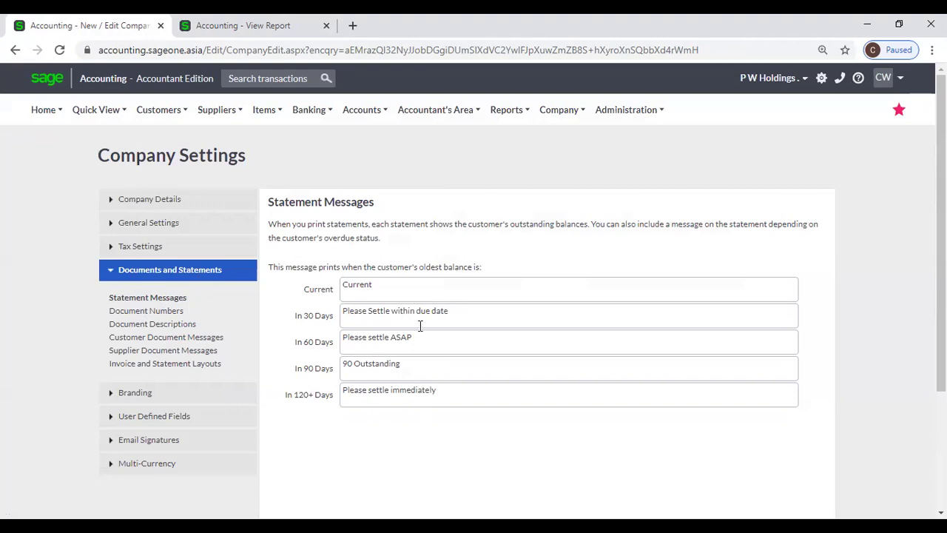
{"action": "scroll", "coordinate": [421, 326], "scroll_direction": "down", "scroll_amount": 2}
{"action": "scroll", "coordinate": [421, 326], "scroll_direction": "up", "scroll_amount": 1}
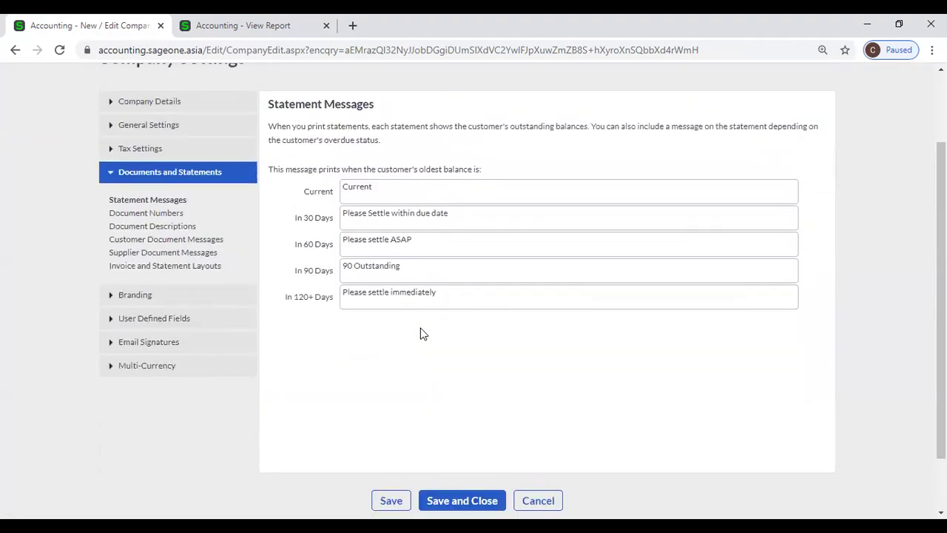
{"action": "left_click", "coordinate": [173, 217]}
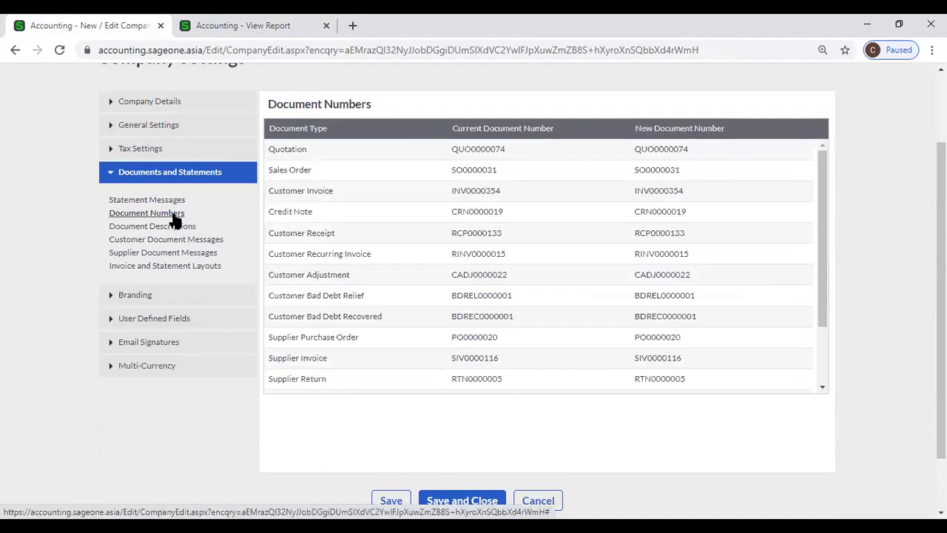
Look through the customer and supplier transaction types and compare them with the document types on the Document Numbers page
{"action": "scroll", "coordinate": [220, 118], "scroll_direction": "up", "scroll_amount": 3}
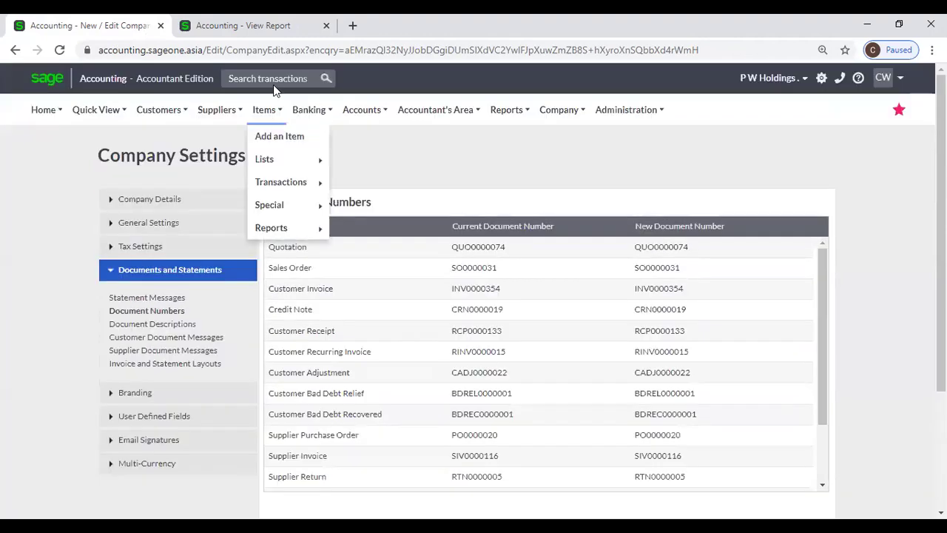
{"action": "left_click", "coordinate": [174, 22]}
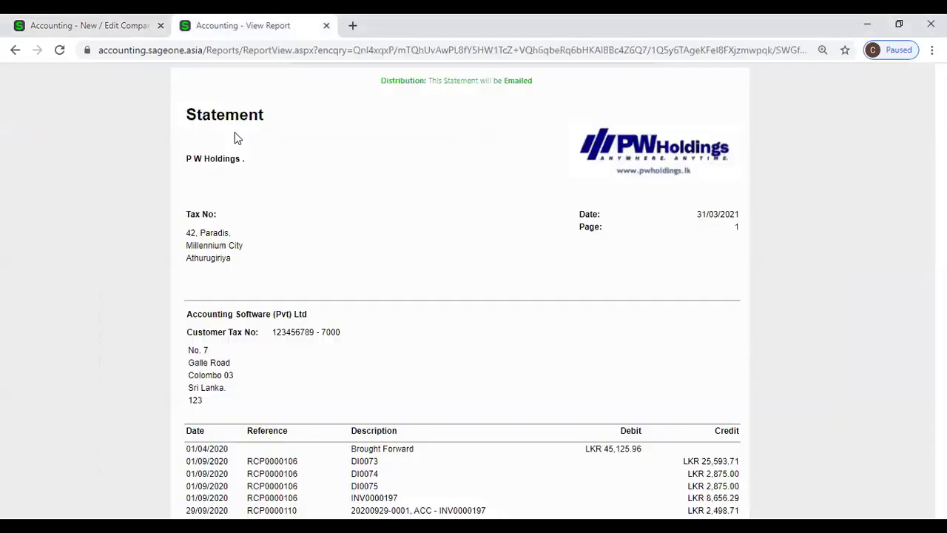
{"action": "left_click", "coordinate": [158, 109]}
{"action": "mouse_move", "coordinate": [178, 182]}
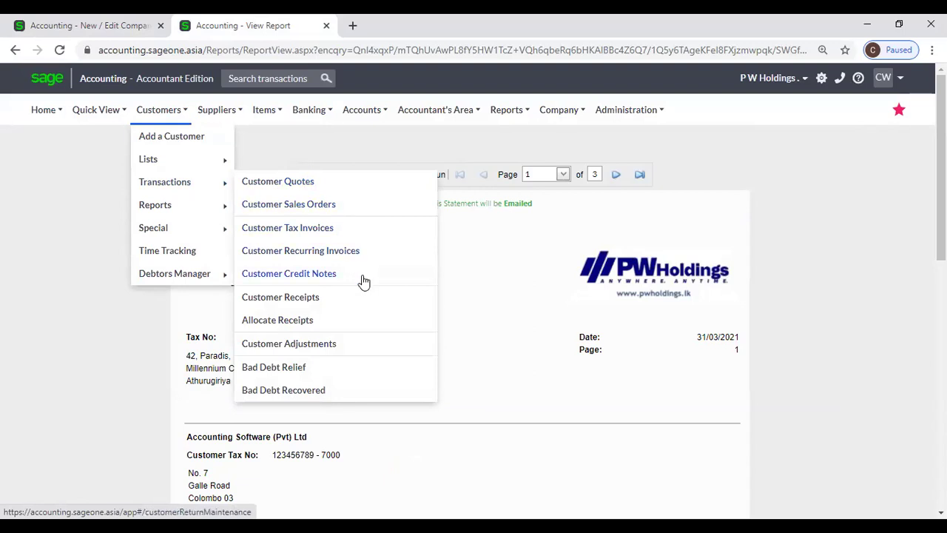
{"action": "mouse_move", "coordinate": [220, 111]}
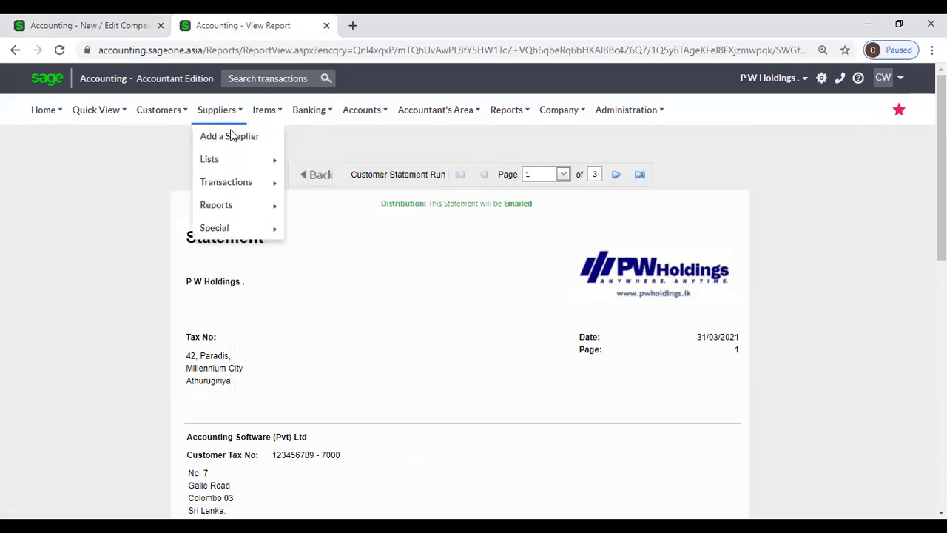
{"action": "mouse_move", "coordinate": [234, 182]}
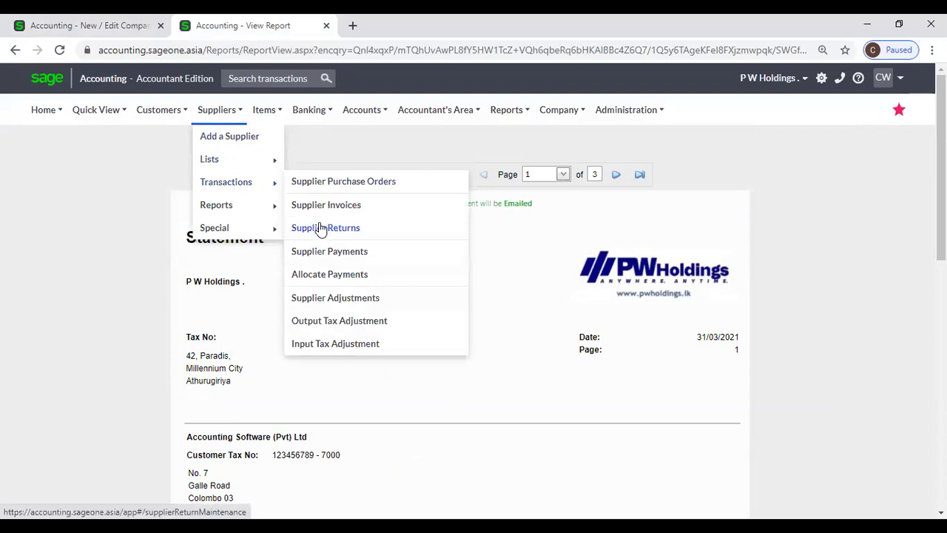
{"action": "mouse_move", "coordinate": [276, 211]}
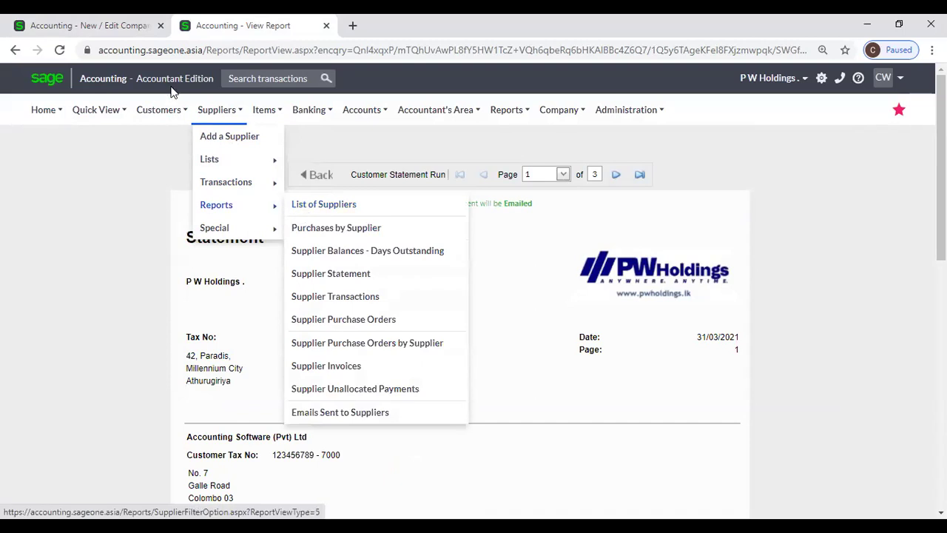
{"action": "left_click", "coordinate": [94, 24]}
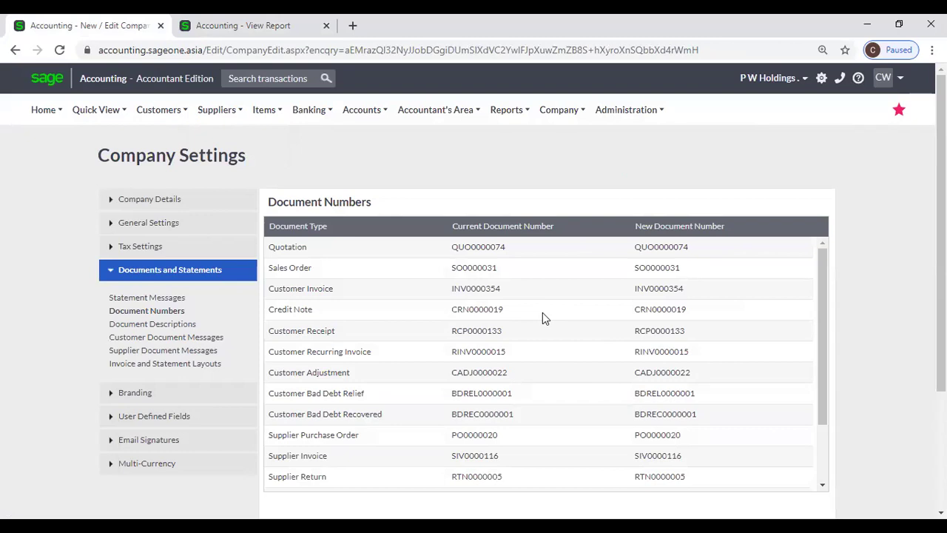
Open the Customer Quotes list and sort it by document number in ascending order
{"action": "left_click", "coordinate": [237, 25]}
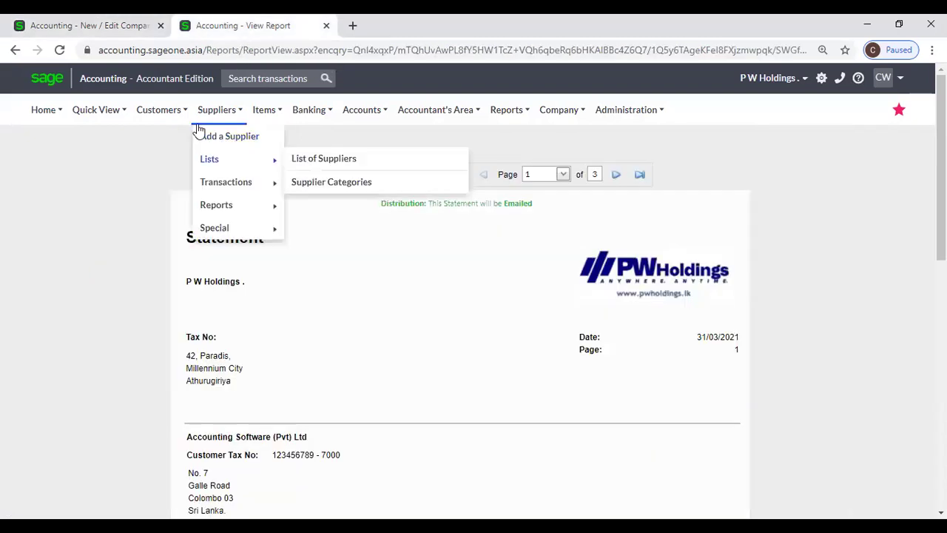
{"action": "mouse_move", "coordinate": [157, 138]}
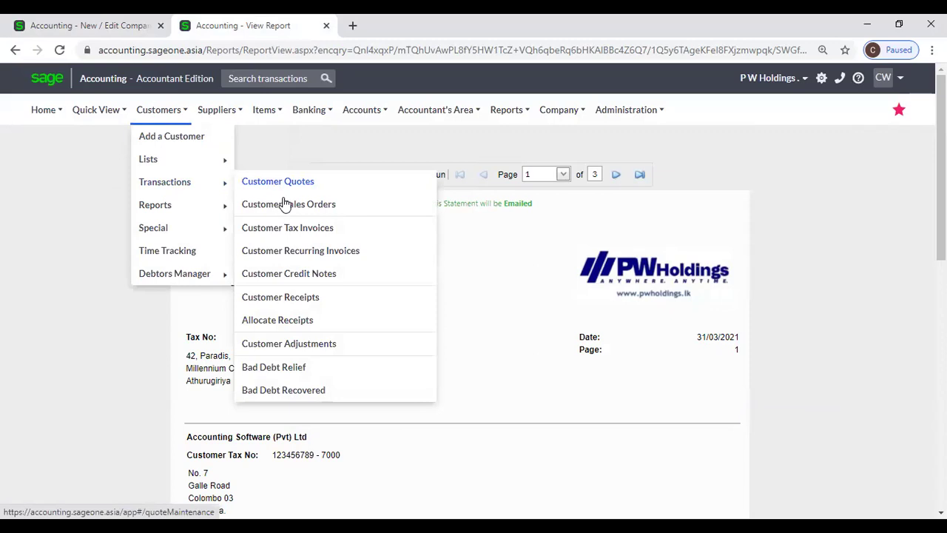
{"action": "left_click", "coordinate": [278, 183]}
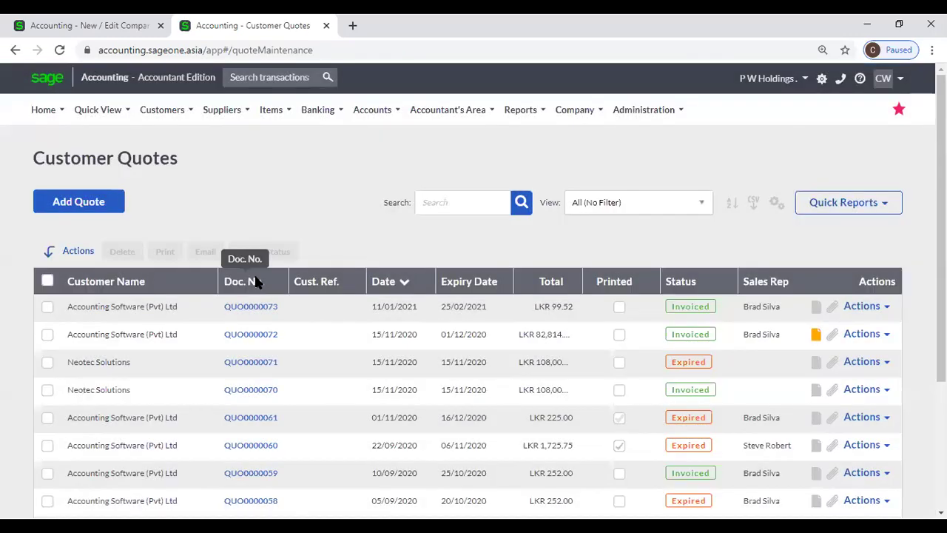
{"action": "left_click", "coordinate": [254, 280]}
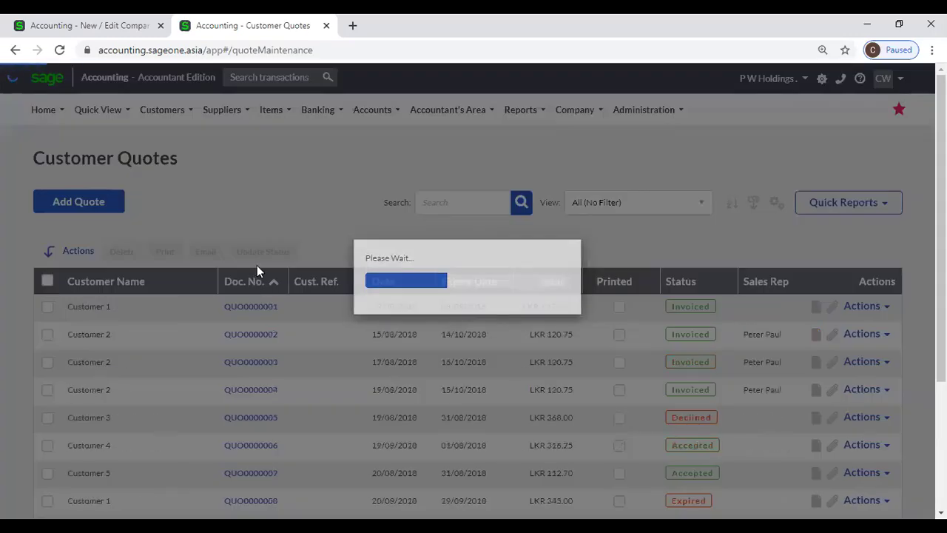
{"action": "scroll", "coordinate": [249, 205], "scroll_direction": "down", "scroll_amount": 3}
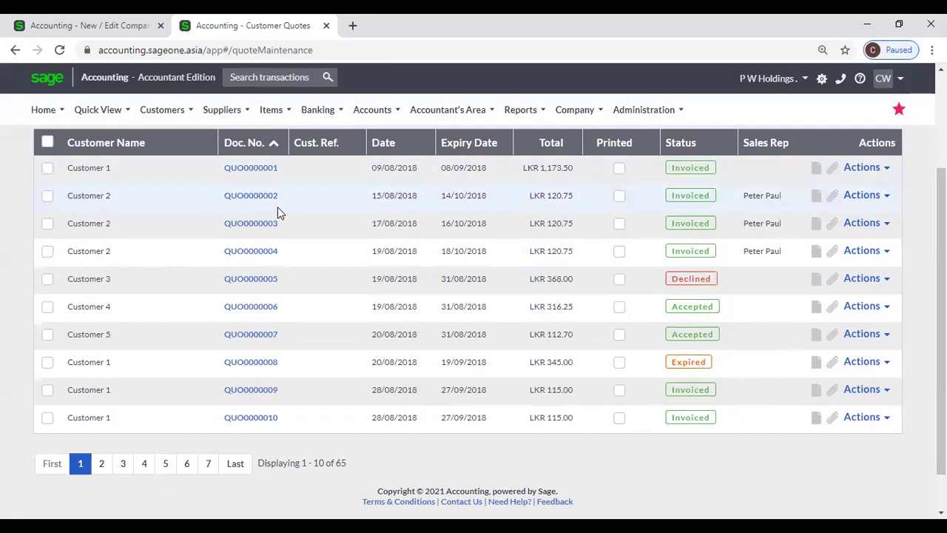
{"action": "scroll", "coordinate": [220, 202], "scroll_direction": "up", "scroll_amount": 3}
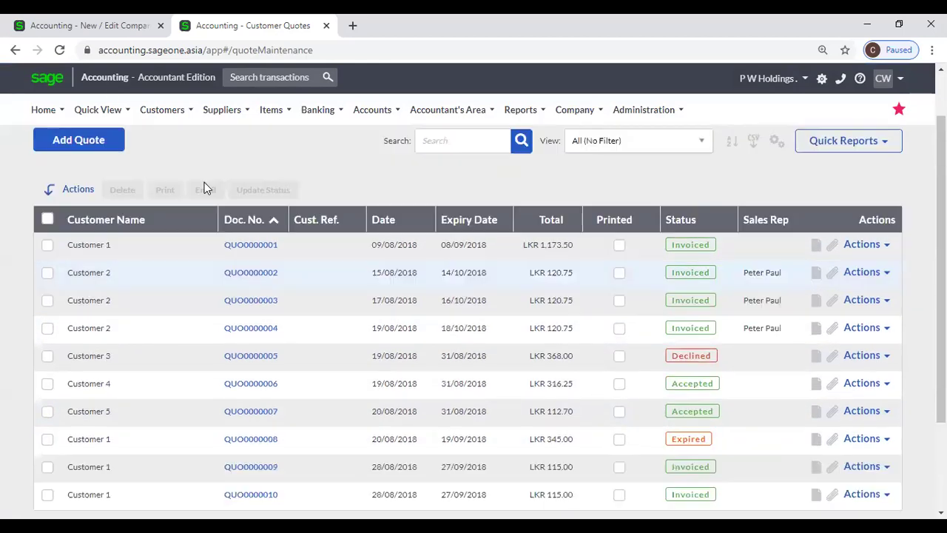
In the Document Numbers settings, set the new document number for Quotation to QUO0000001
{"action": "left_click", "coordinate": [81, 25]}
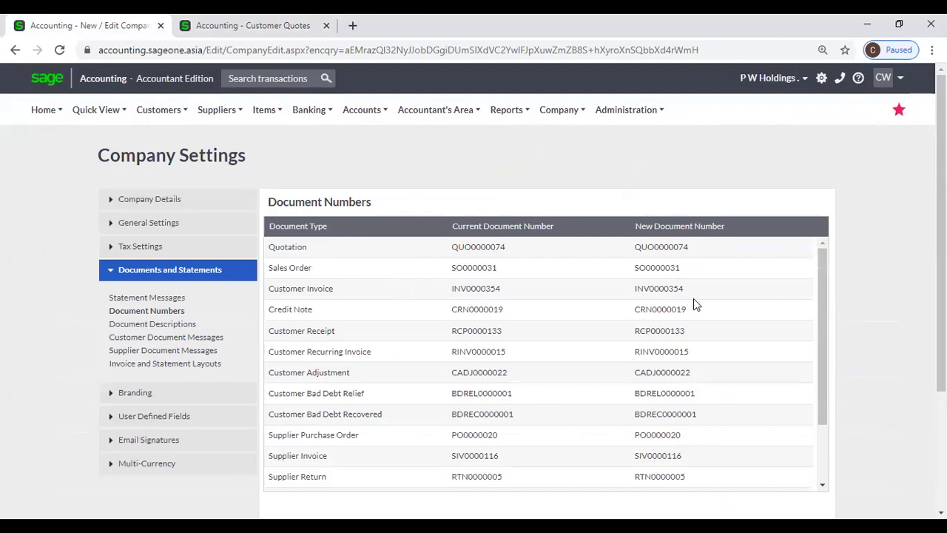
{"action": "scroll", "coordinate": [696, 309], "scroll_direction": "down", "scroll_amount": 3}
{"action": "scroll", "coordinate": [698, 311], "scroll_direction": "up", "scroll_amount": 2}
{"action": "left_click", "coordinate": [687, 250]}
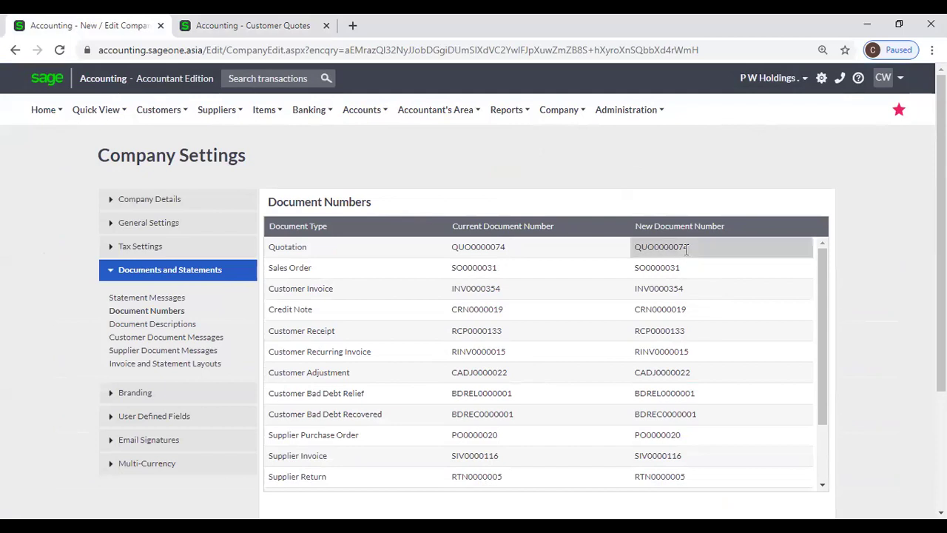
{"action": "left_click", "coordinate": [701, 246]}
{"action": "key", "text": "BackSpace"}
{"action": "key", "text": "BackSpace"}
{"action": "type", "text": "01"}
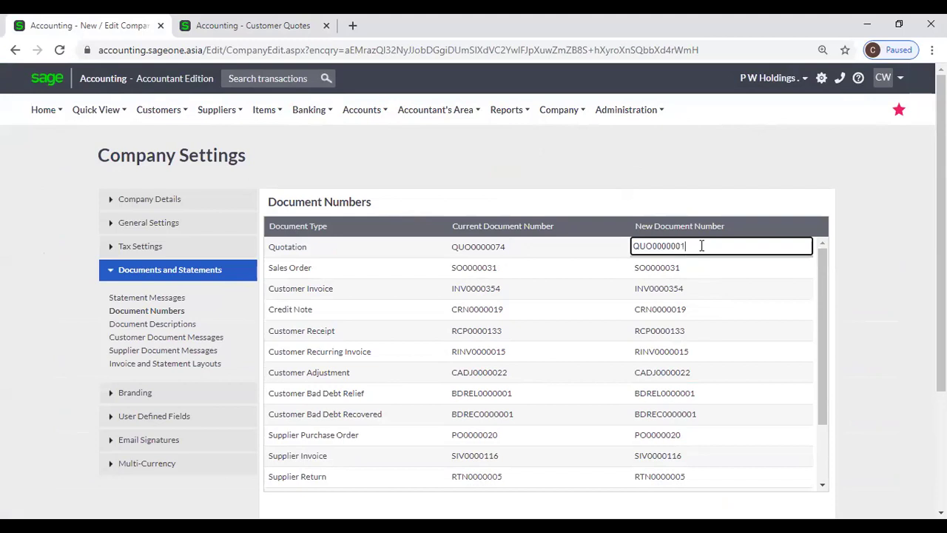
Look over the customer transaction types from the Customer Quotes page
{"action": "left_click", "coordinate": [283, 25]}
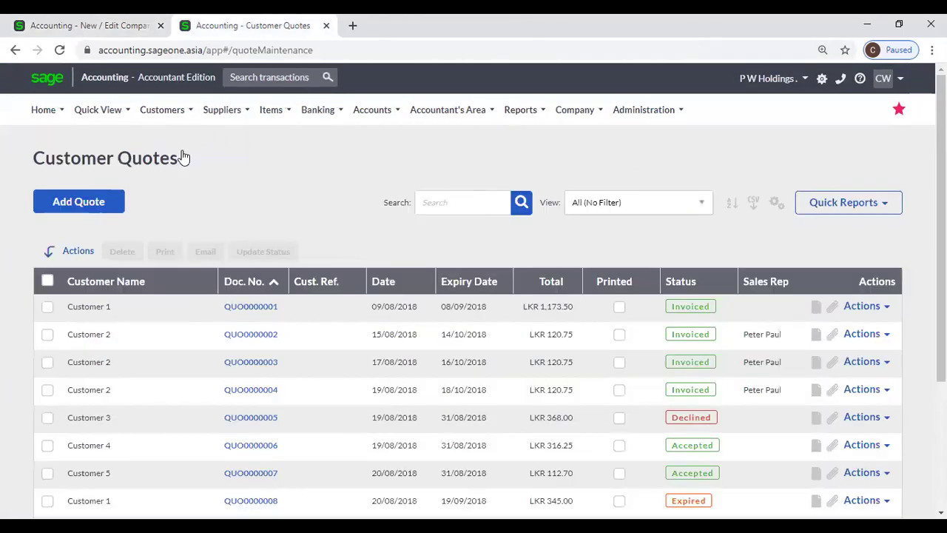
{"action": "mouse_move", "coordinate": [186, 161]}
{"action": "mouse_move", "coordinate": [203, 194]}
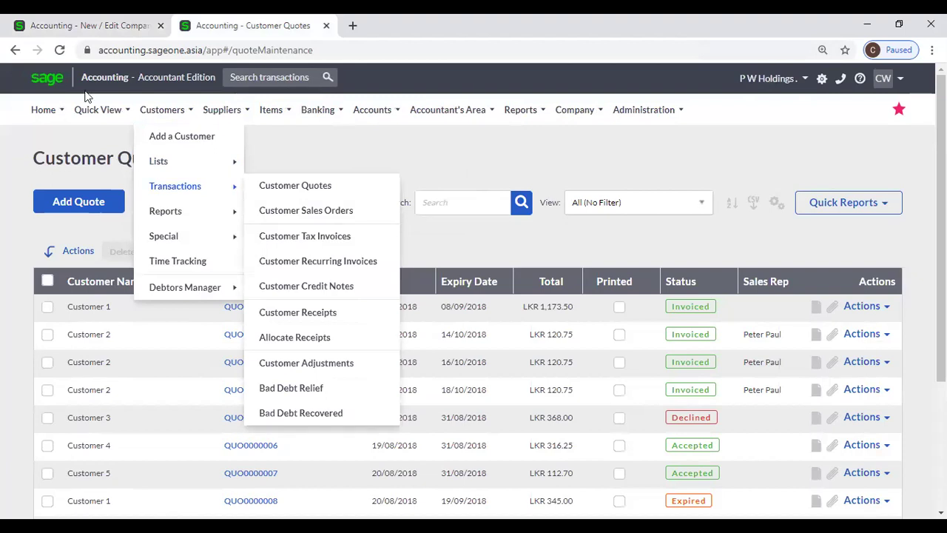
Set the Quotation's new document number back to QUO0000074 on the Document Numbers page
{"action": "left_click", "coordinate": [66, 19]}
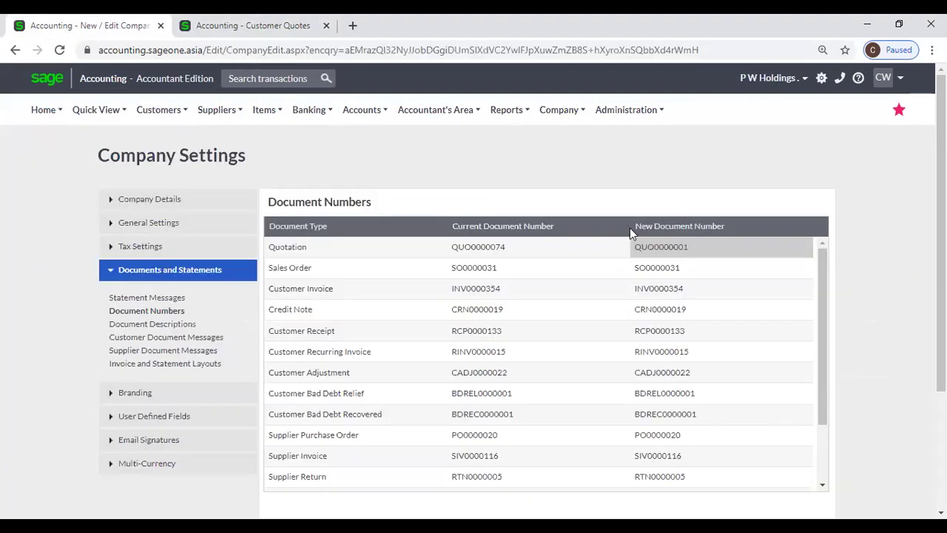
{"action": "left_click", "coordinate": [721, 246]}
{"action": "left_click", "coordinate": [732, 247]}
{"action": "key", "text": "BackSpace"}
{"action": "key", "text": "BackSpace"}
{"action": "type", "text": "74"}
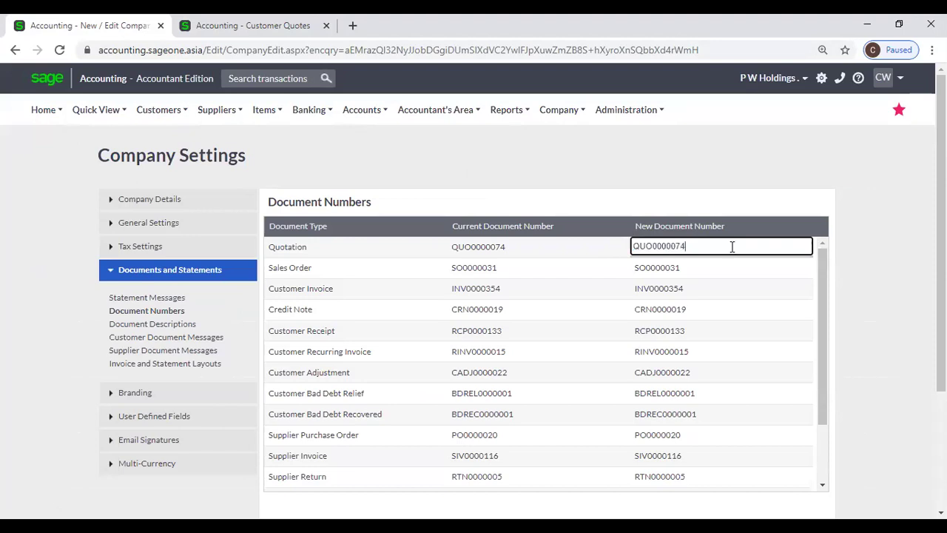
{"action": "left_click", "coordinate": [857, 306]}
Reopen the Customer Quotes list and start a new customer quote
{"action": "left_click", "coordinate": [273, 31]}
{"action": "mouse_move", "coordinate": [165, 119]}
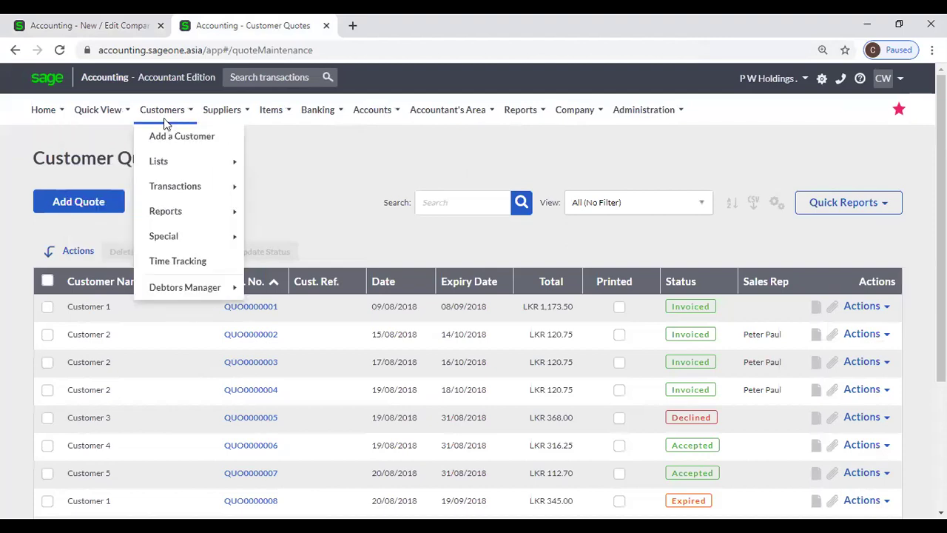
{"action": "mouse_move", "coordinate": [185, 191]}
{"action": "left_click", "coordinate": [339, 191]}
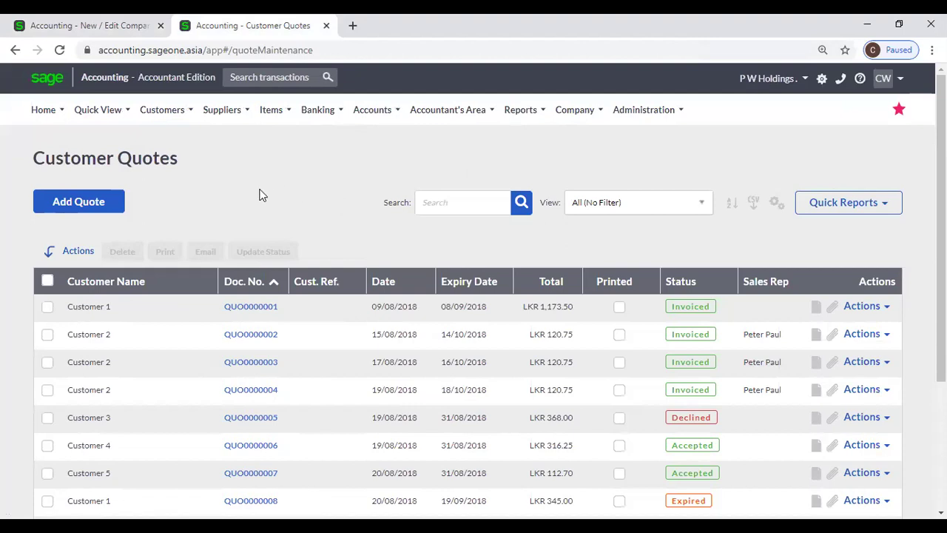
{"action": "scroll", "coordinate": [252, 192], "scroll_direction": "down", "scroll_amount": 1}
{"action": "scroll", "coordinate": [250, 198], "scroll_direction": "up", "scroll_amount": 1}
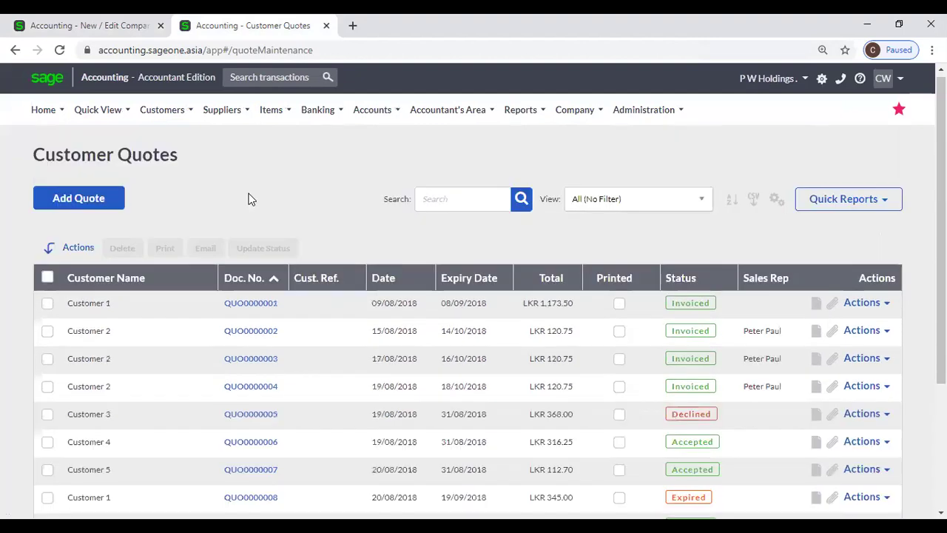
{"action": "left_click", "coordinate": [161, 117]}
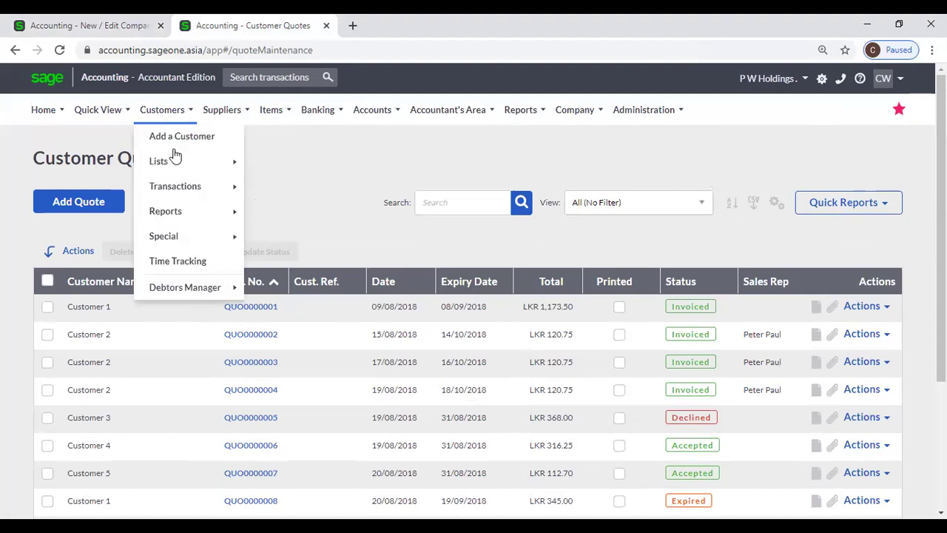
{"action": "mouse_move", "coordinate": [184, 195]}
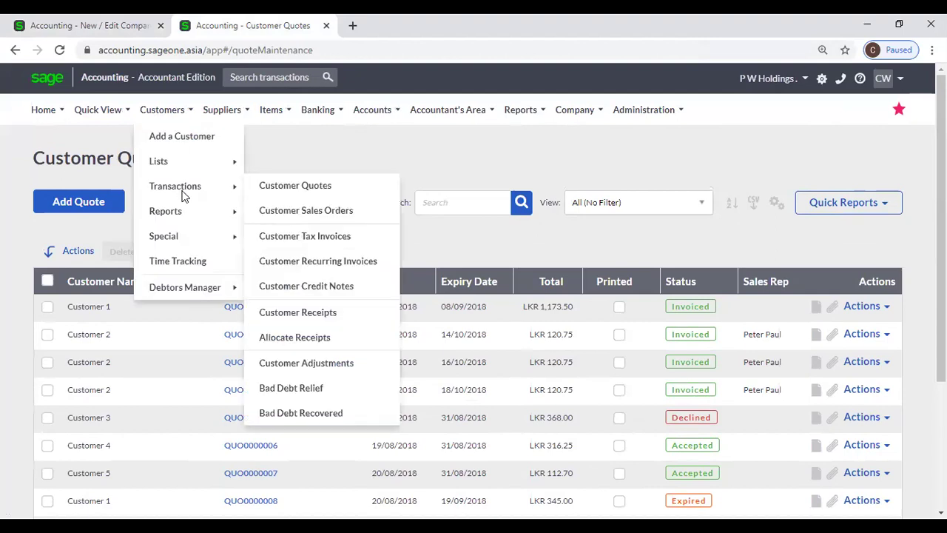
{"action": "left_click", "coordinate": [317, 190]}
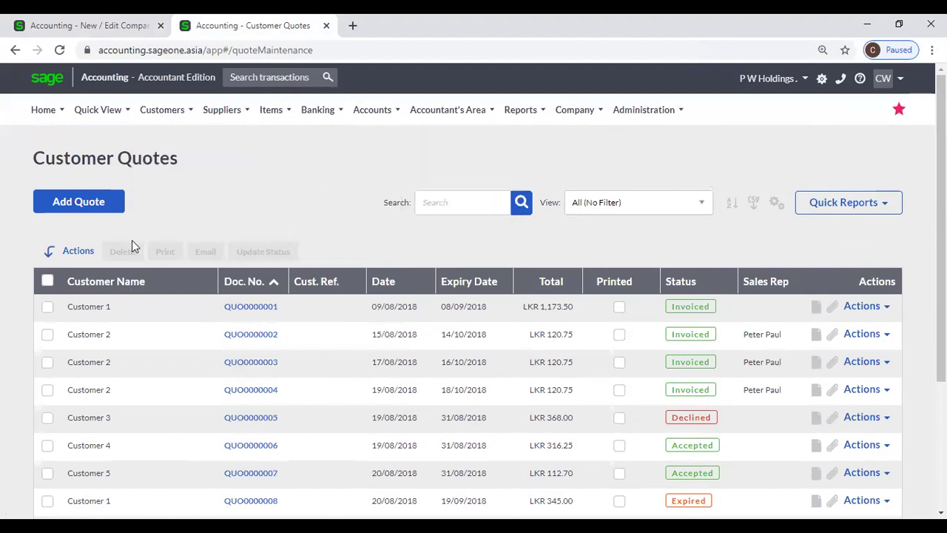
{"action": "left_click", "coordinate": [68, 211]}
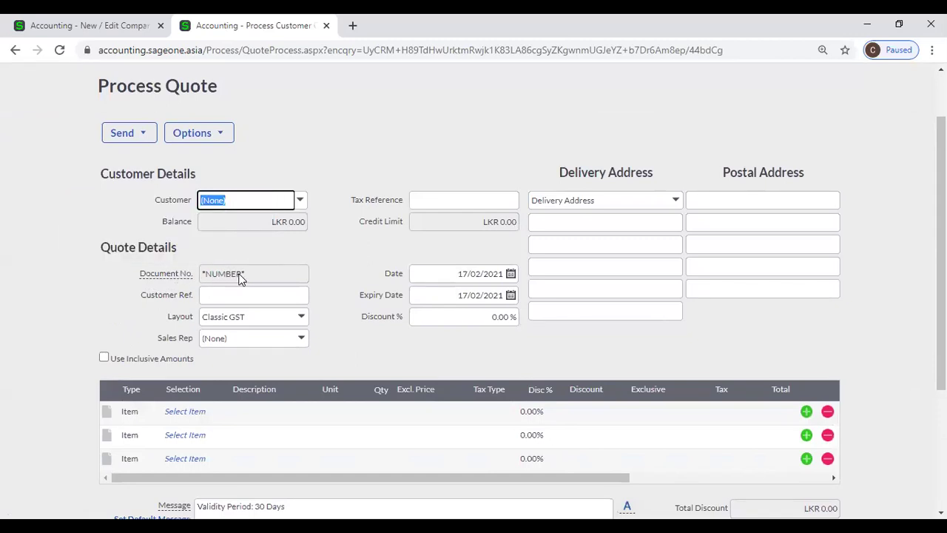
Read the help note on the new quote's Document No. field and compare it with the Document Numbers settings
{"action": "mouse_move", "coordinate": [168, 276]}
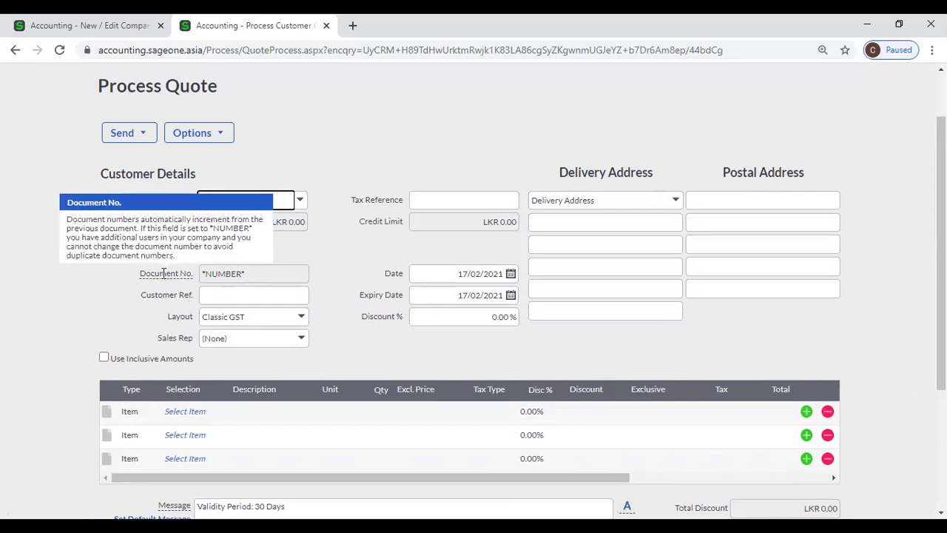
{"action": "left_click", "coordinate": [72, 25]}
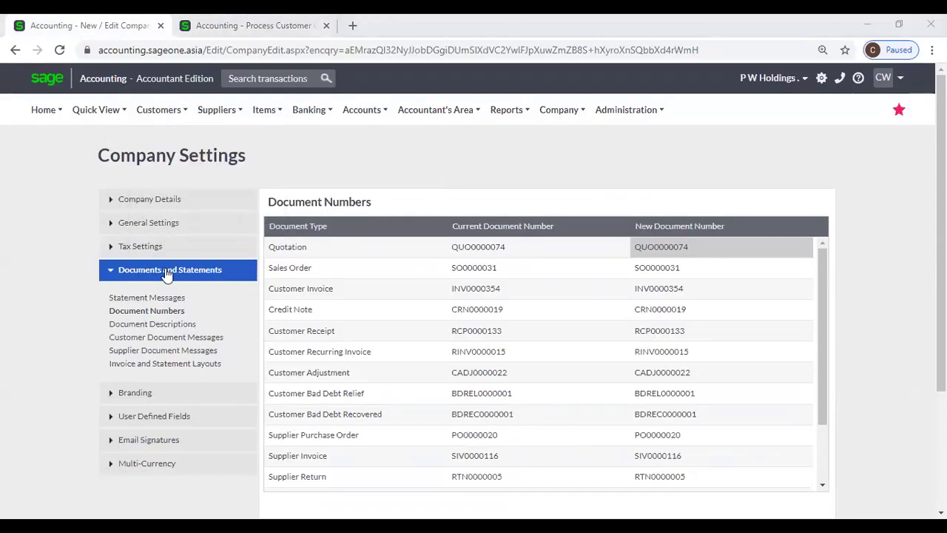
{"action": "left_click", "coordinate": [244, 25]}
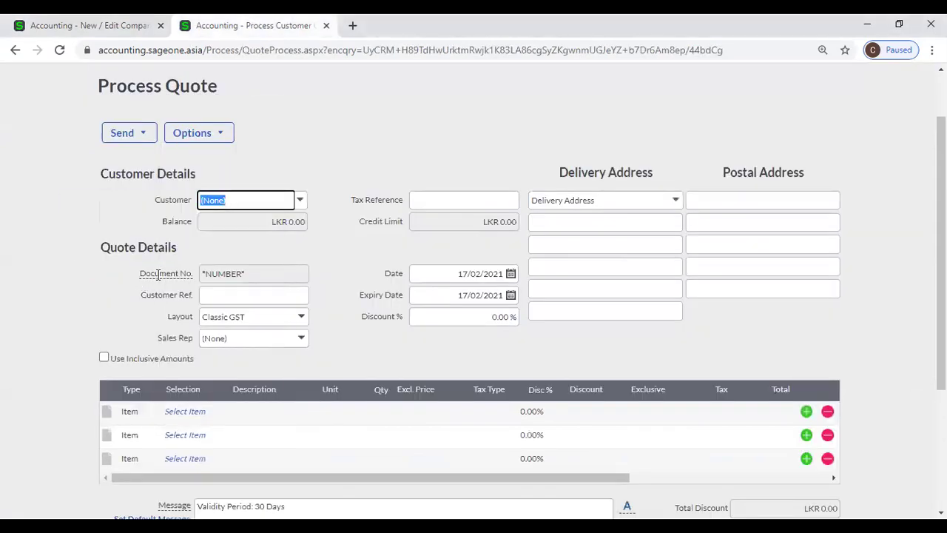
{"action": "mouse_move", "coordinate": [158, 274]}
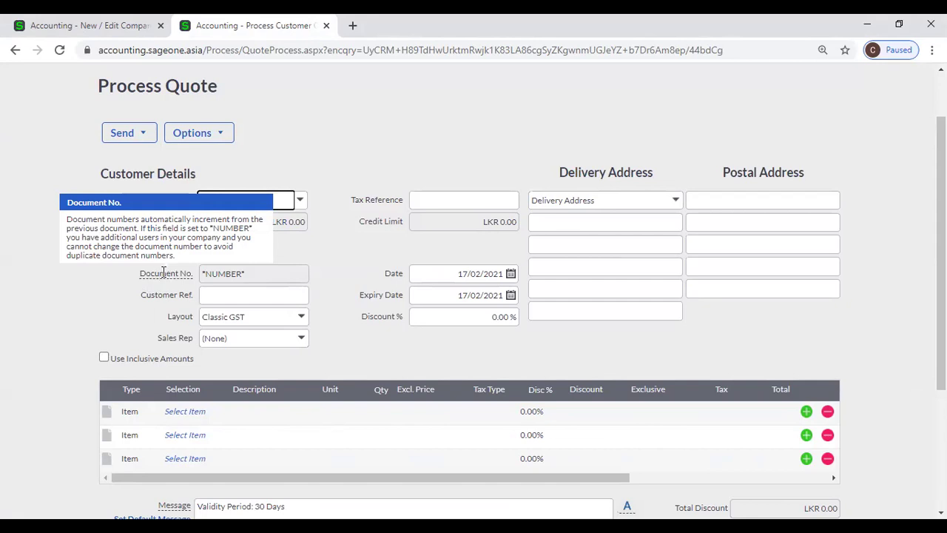
Return to the Document Numbers settings and review the remaining document types down to Input Tax Adjustment
{"action": "left_click", "coordinate": [113, 26]}
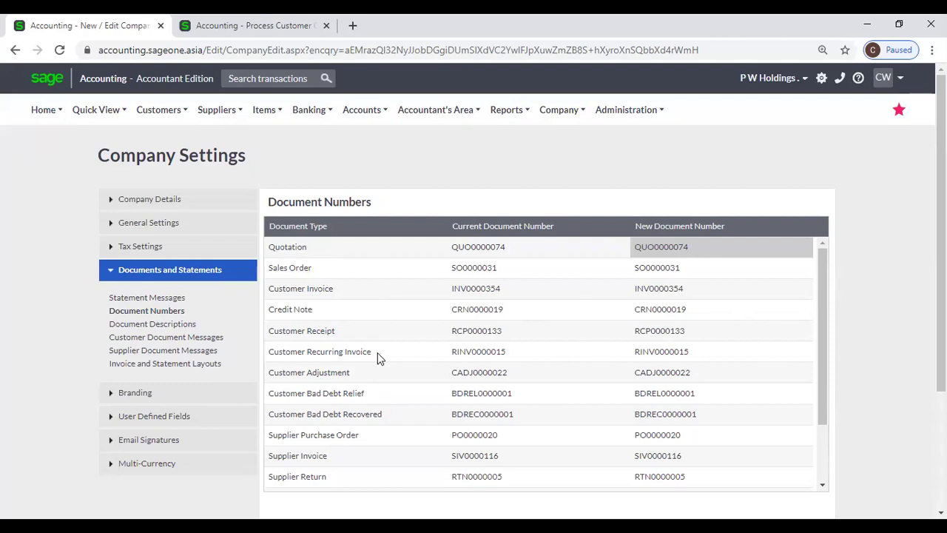
{"action": "scroll", "coordinate": [370, 383], "scroll_direction": "down", "scroll_amount": 3}
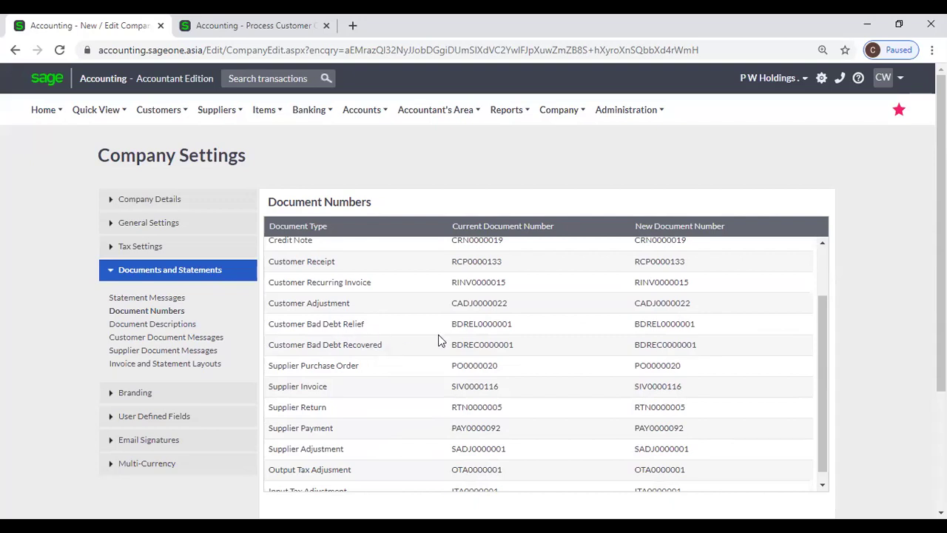
{"action": "scroll", "coordinate": [392, 344], "scroll_direction": "down", "scroll_amount": 1}
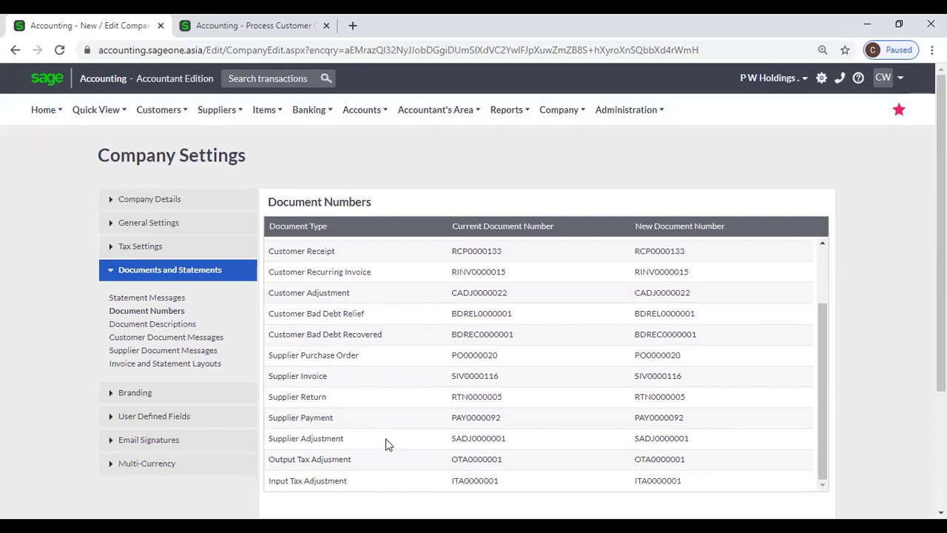
{"action": "scroll", "coordinate": [326, 404], "scroll_direction": "down", "scroll_amount": 1}
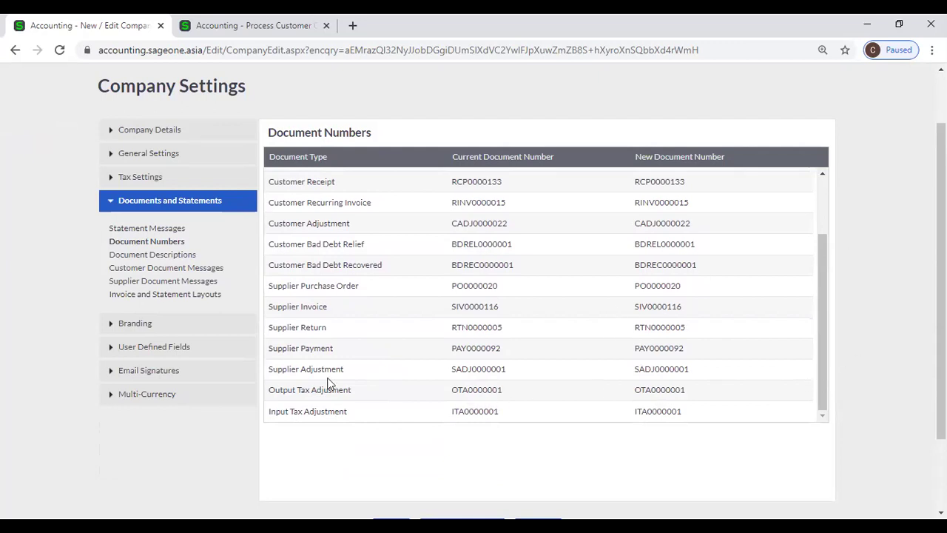
Look over the whole Document Numbers list again, from Quotation down to the tax adjustment types
{"action": "scroll", "coordinate": [629, 281], "scroll_direction": "up", "scroll_amount": 2}
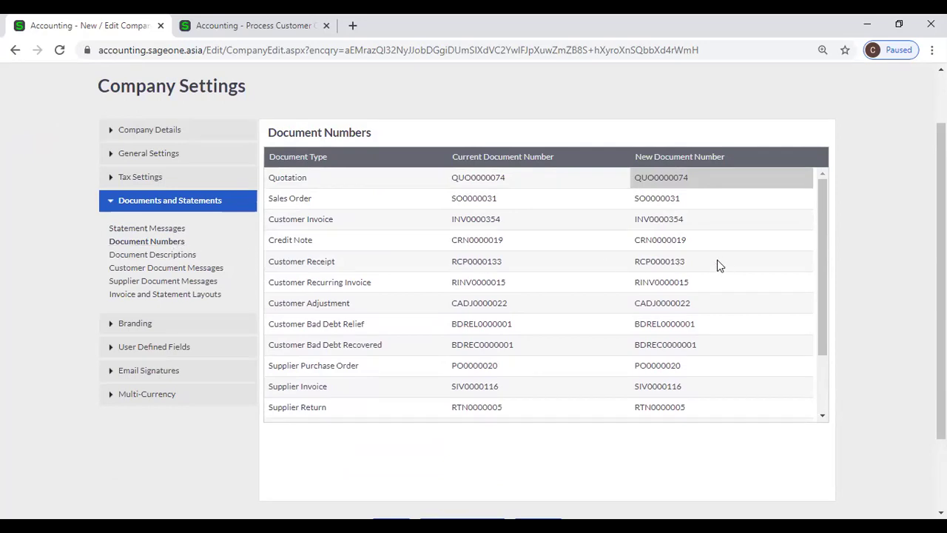
{"action": "scroll", "coordinate": [717, 260], "scroll_direction": "down", "scroll_amount": 2}
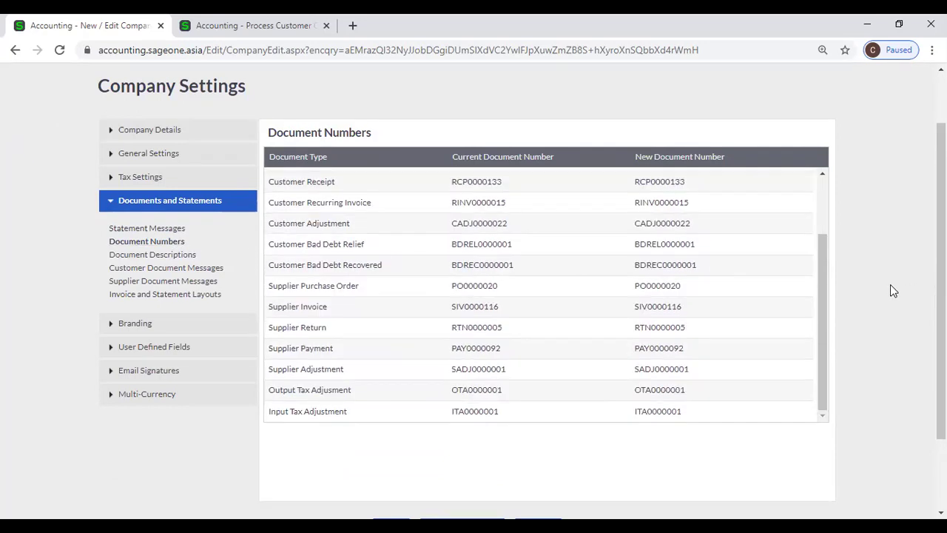
{"action": "scroll", "coordinate": [890, 284], "scroll_direction": "down", "scroll_amount": 1}
{"action": "scroll", "coordinate": [886, 281], "scroll_direction": "up", "scroll_amount": 1}
{"action": "scroll", "coordinate": [723, 265], "scroll_direction": "up", "scroll_amount": 2}
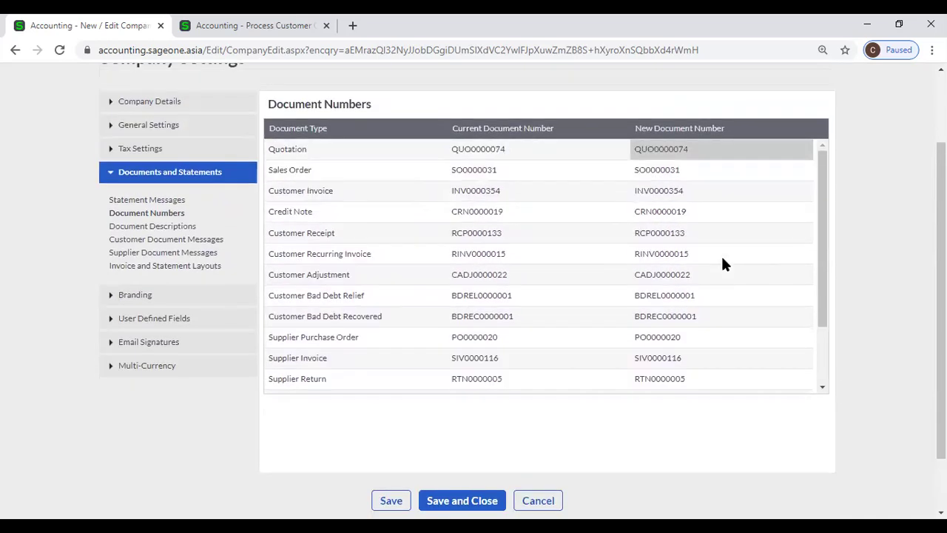
{"action": "scroll", "coordinate": [860, 295], "scroll_direction": "down", "scroll_amount": 1}
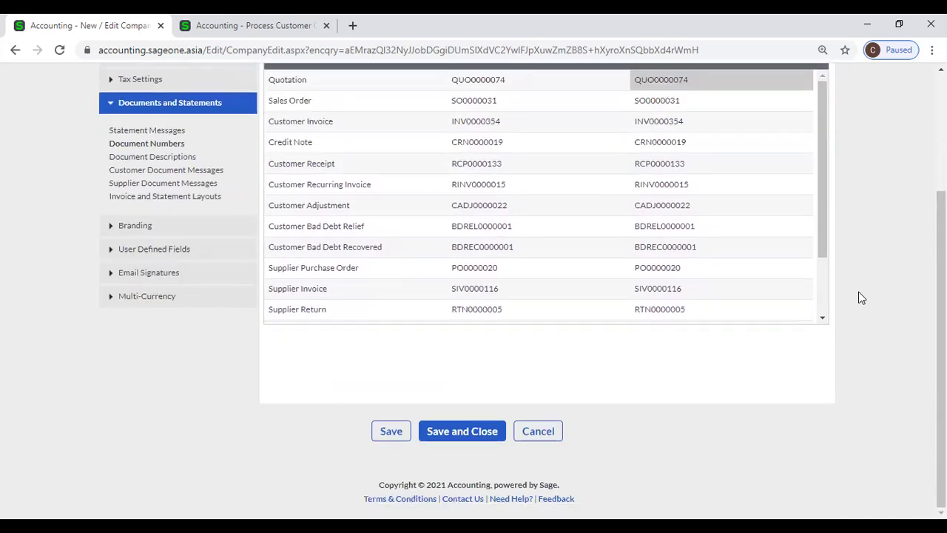
{"action": "scroll", "coordinate": [858, 298], "scroll_direction": "up", "scroll_amount": 2}
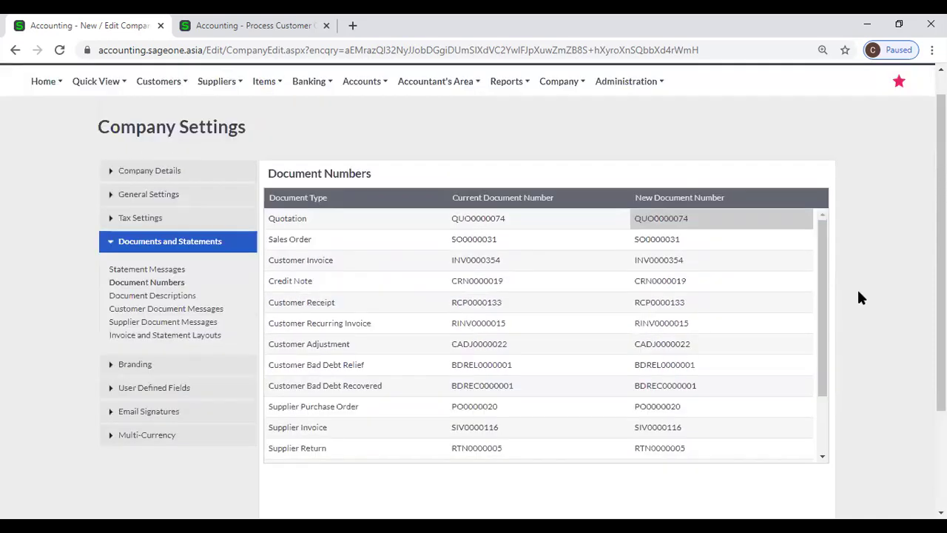
Open the Document Descriptions settings and examine the Copy Name of the Customer Invoice
{"action": "left_click", "coordinate": [164, 298]}
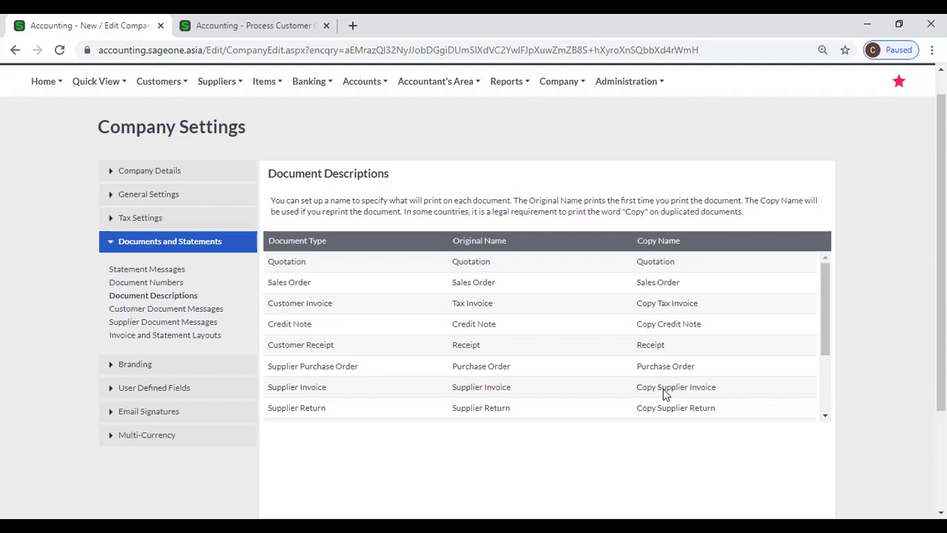
{"action": "left_click", "coordinate": [660, 307]}
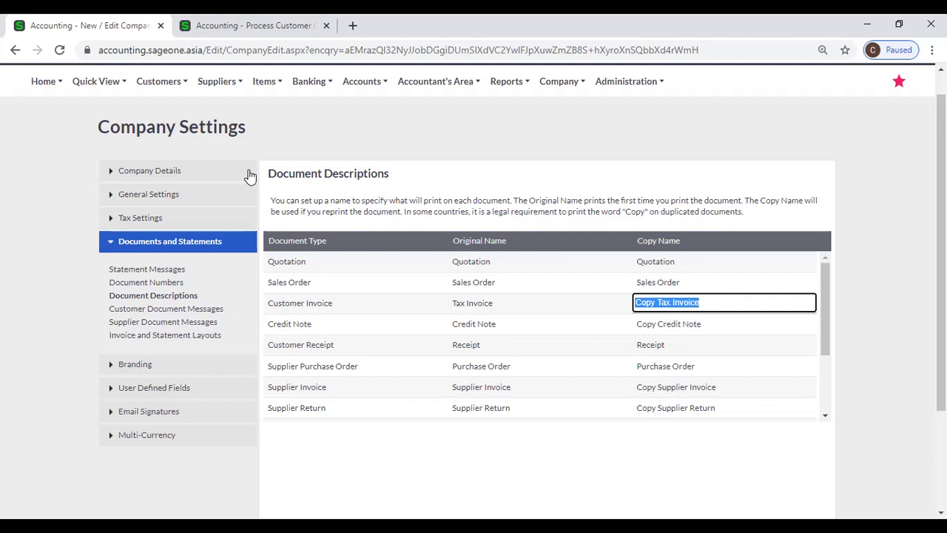
{"action": "left_click", "coordinate": [310, 138]}
Switch from the new quote to the Customer Tax Invoices list and open the first SOFTLOGIC CITY HOTELS PVT LTD invoice
{"action": "key", "text": "ctrl+Tab"}
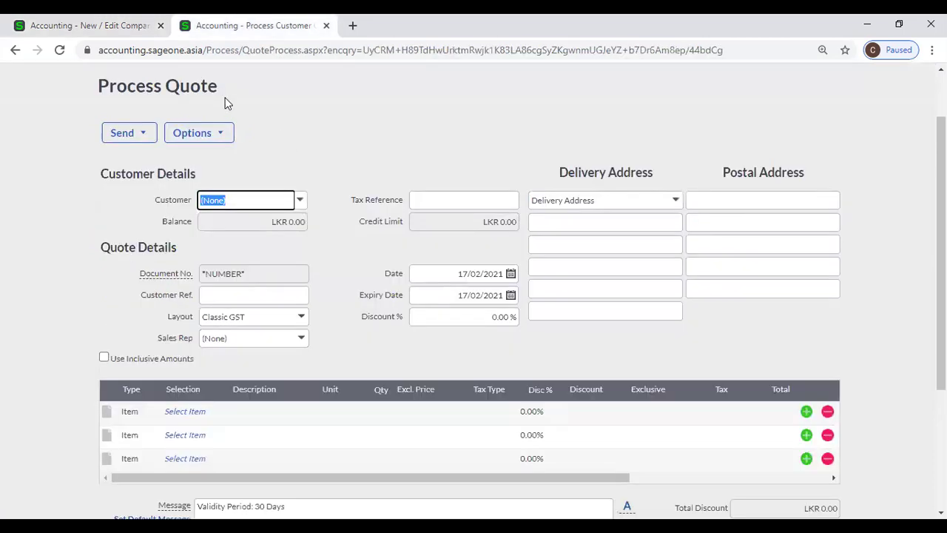
{"action": "scroll", "coordinate": [222, 104], "scroll_direction": "up", "scroll_amount": 2}
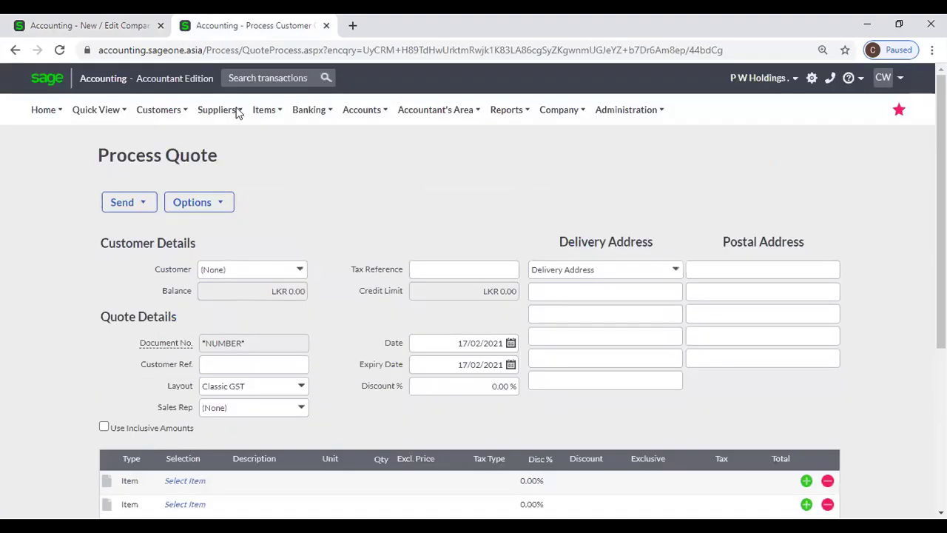
{"action": "mouse_move", "coordinate": [236, 110]}
{"action": "mouse_move", "coordinate": [158, 110]}
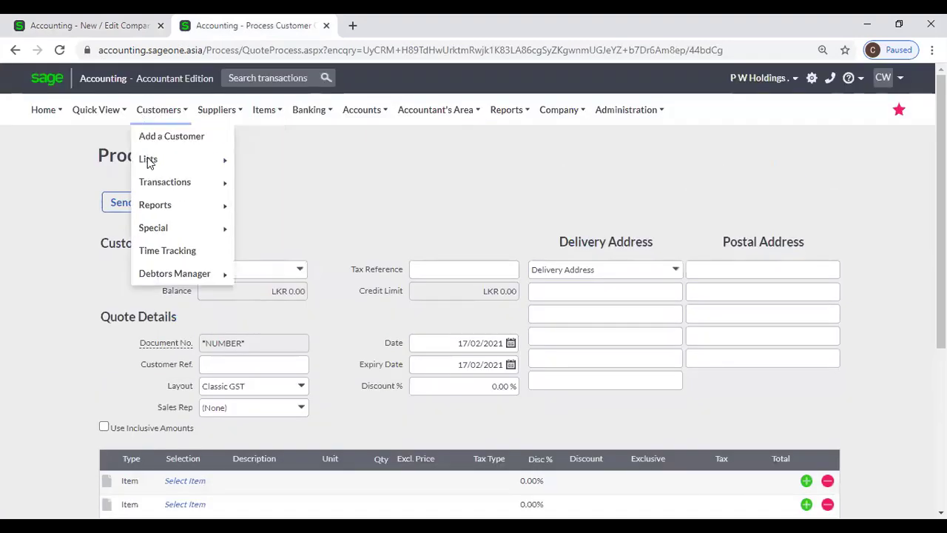
{"action": "mouse_move", "coordinate": [207, 186]}
{"action": "left_click", "coordinate": [315, 231]}
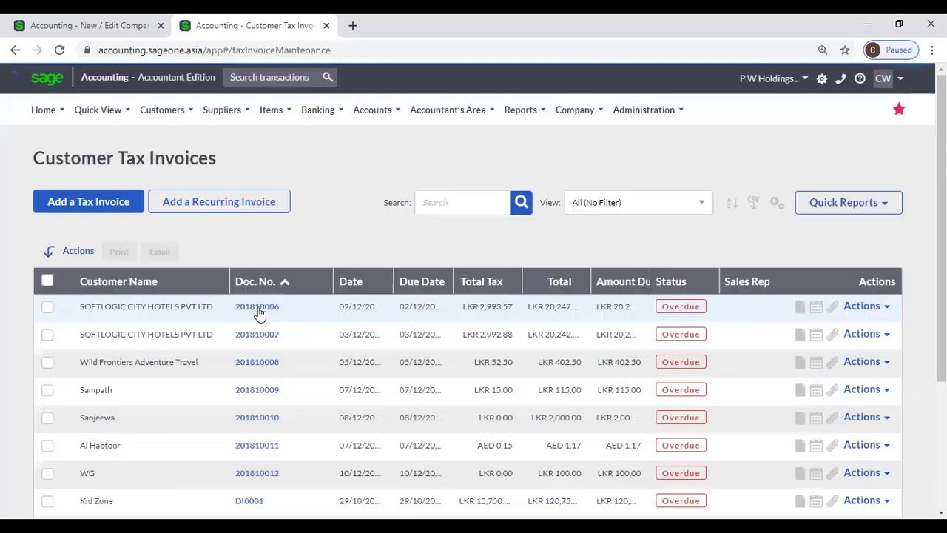
{"action": "left_click", "coordinate": [256, 308]}
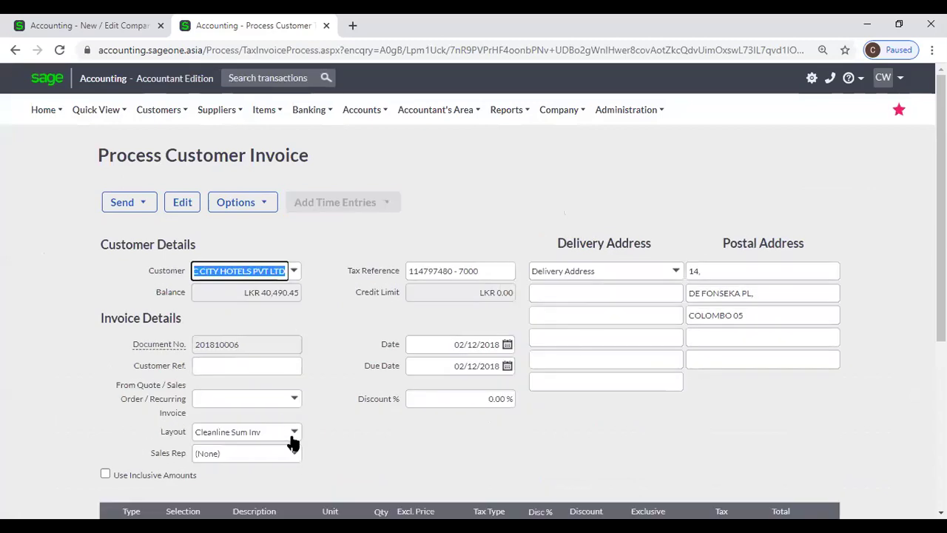
Set the invoice's layout to Default (Modern)
{"action": "left_click", "coordinate": [294, 435]}
{"action": "scroll", "coordinate": [274, 233], "scroll_direction": "up", "scroll_amount": 3}
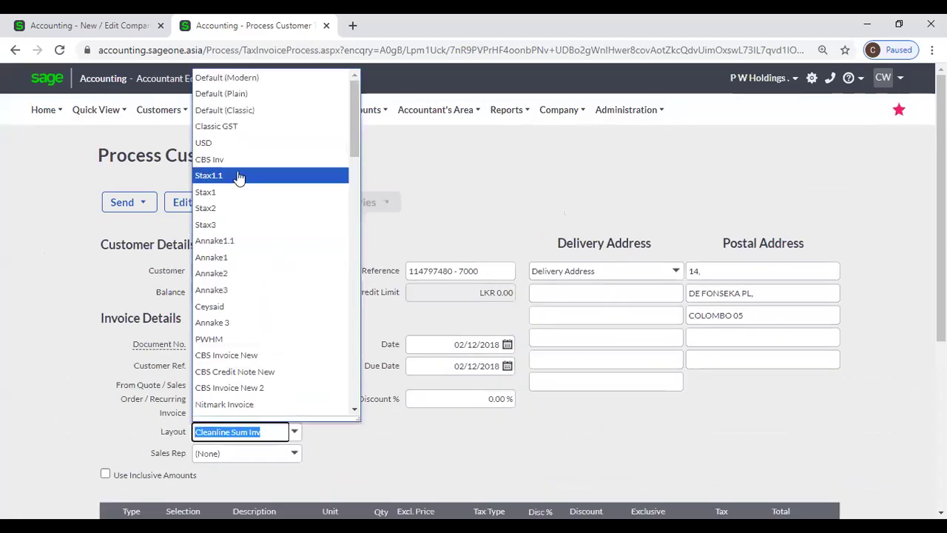
{"action": "left_click", "coordinate": [250, 79]}
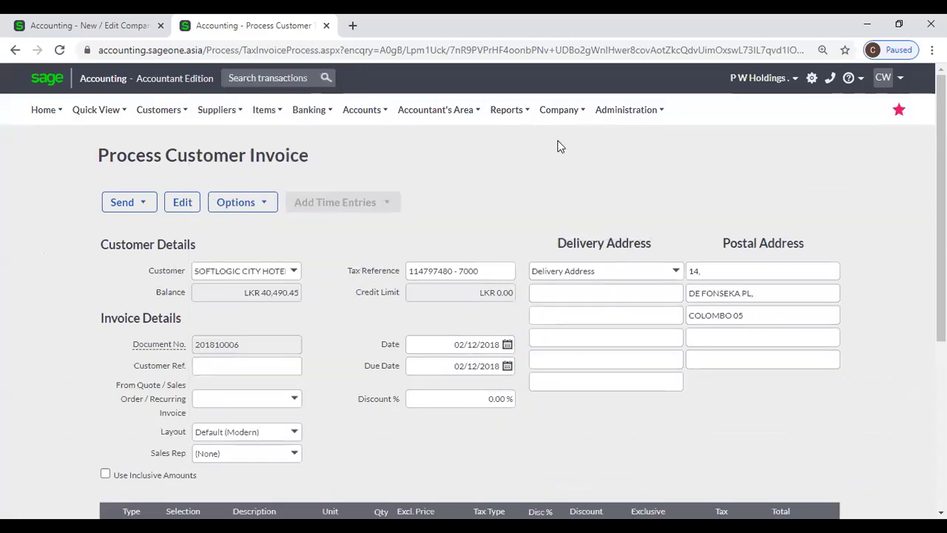
Preview the tax invoice, bring up its print dialog and cancel the printing
{"action": "scroll", "coordinate": [436, 286], "scroll_direction": "down", "scroll_amount": 1}
{"action": "scroll", "coordinate": [437, 286], "scroll_direction": "down", "scroll_amount": 3}
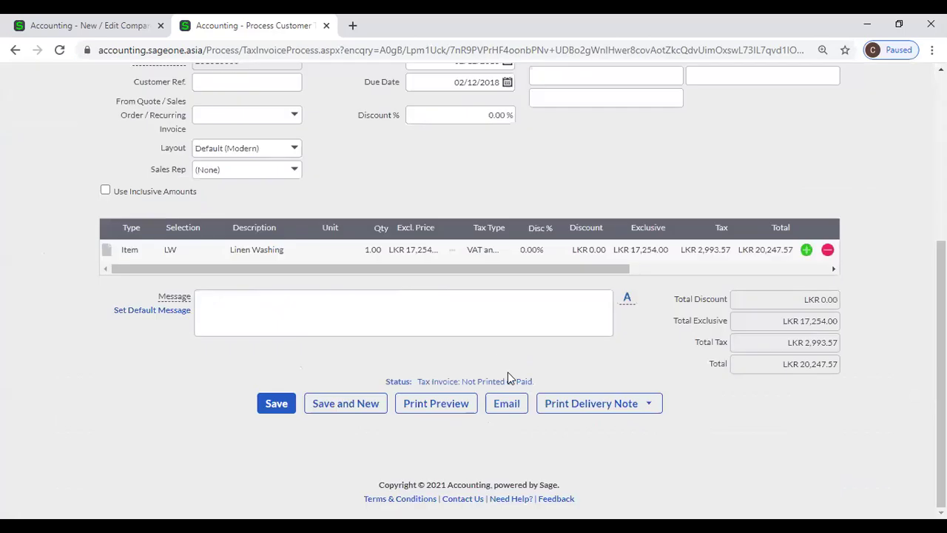
{"action": "left_click", "coordinate": [438, 406]}
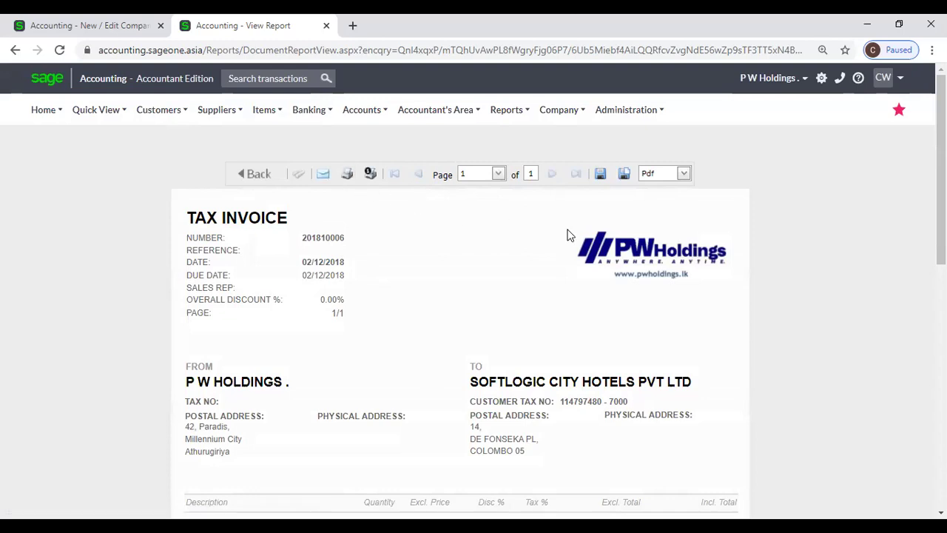
{"action": "key", "text": "ctrl+p"}
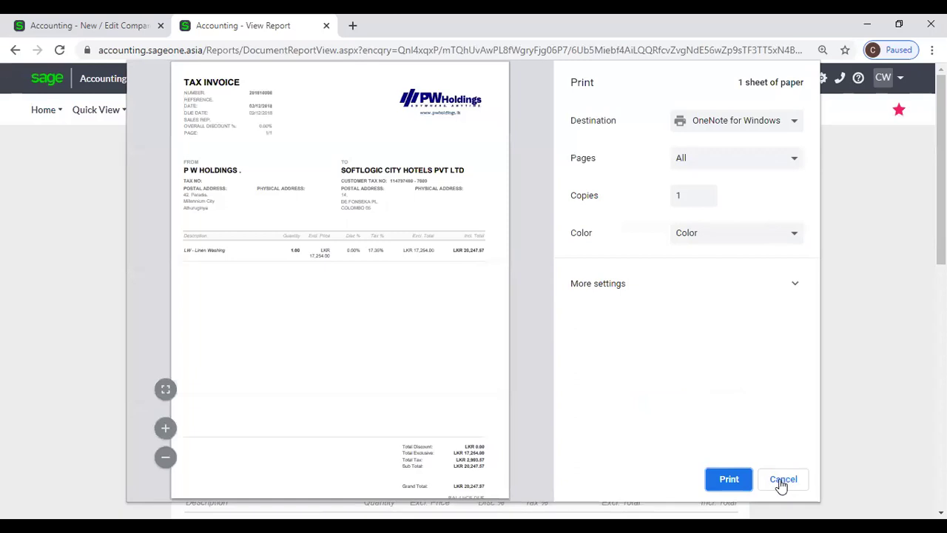
{"action": "left_click", "coordinate": [783, 479]}
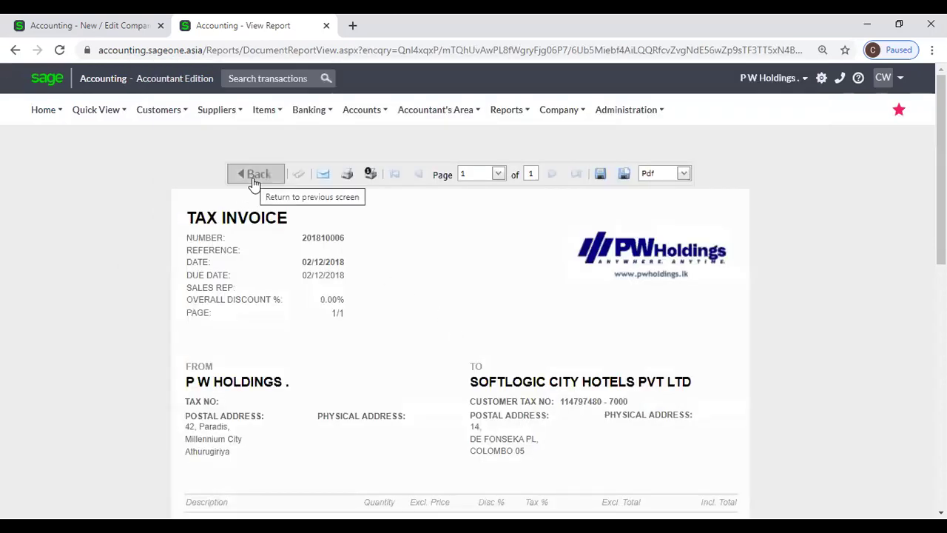
Return to the Customer Tax Invoices list and preview the first SOFTLOGIC CITY HOTELS PVT LTD invoice again
{"action": "left_click", "coordinate": [159, 109]}
{"action": "mouse_move", "coordinate": [173, 187]}
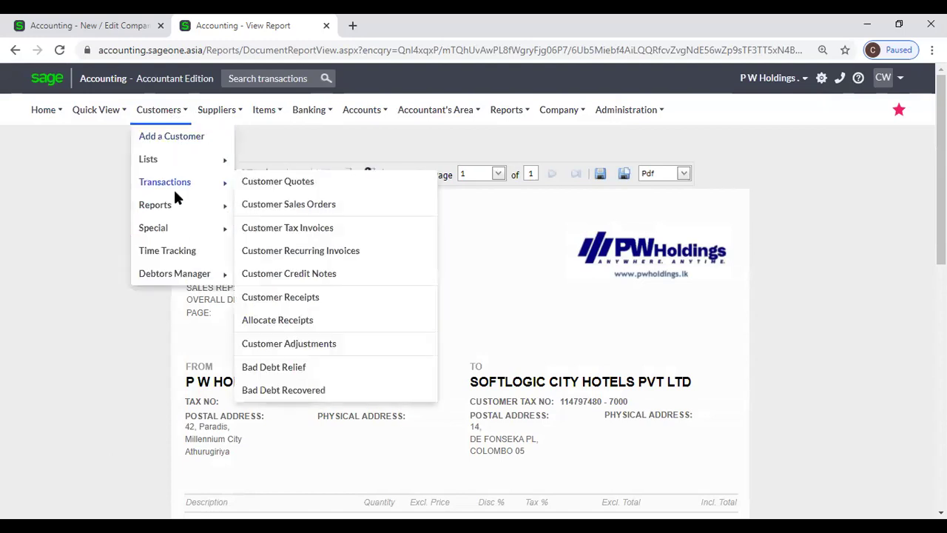
{"action": "left_click", "coordinate": [275, 232]}
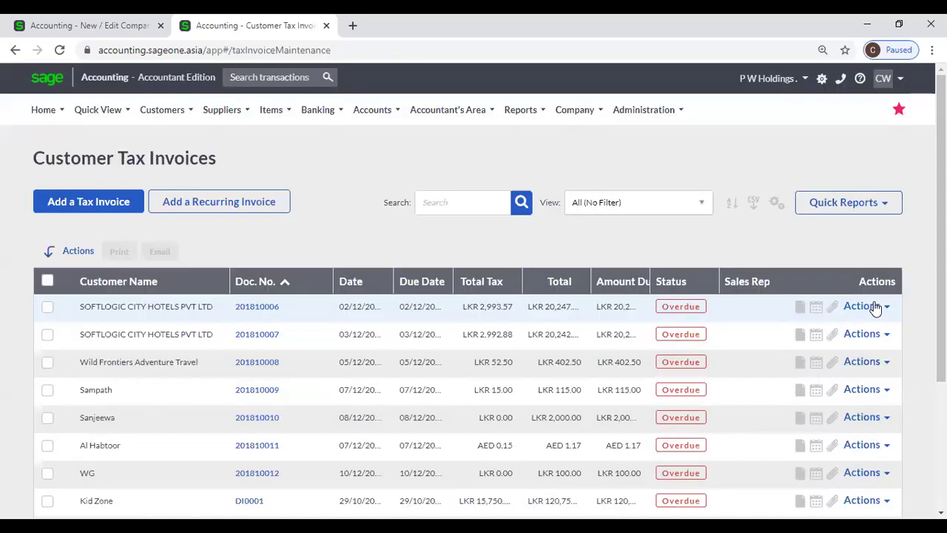
{"action": "left_click", "coordinate": [875, 308]}
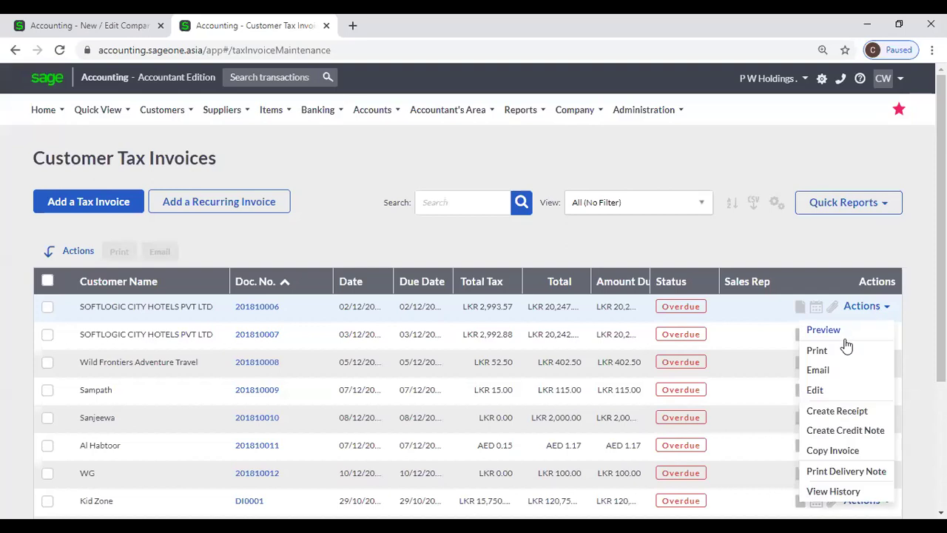
{"action": "left_click", "coordinate": [509, 211]}
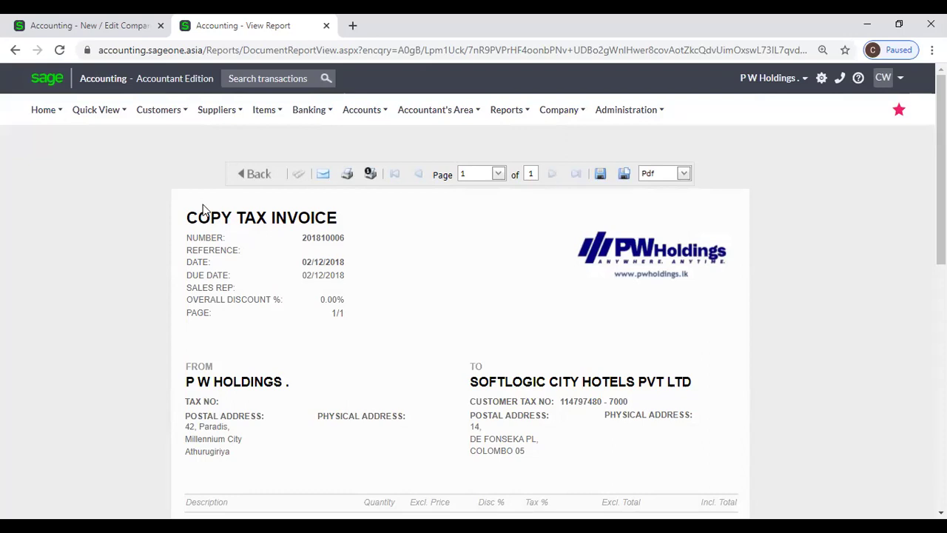
Compare the invoice preview's title with the Customer Invoice and Credit Note copy names in Document Descriptions
{"action": "left_click", "coordinate": [66, 25]}
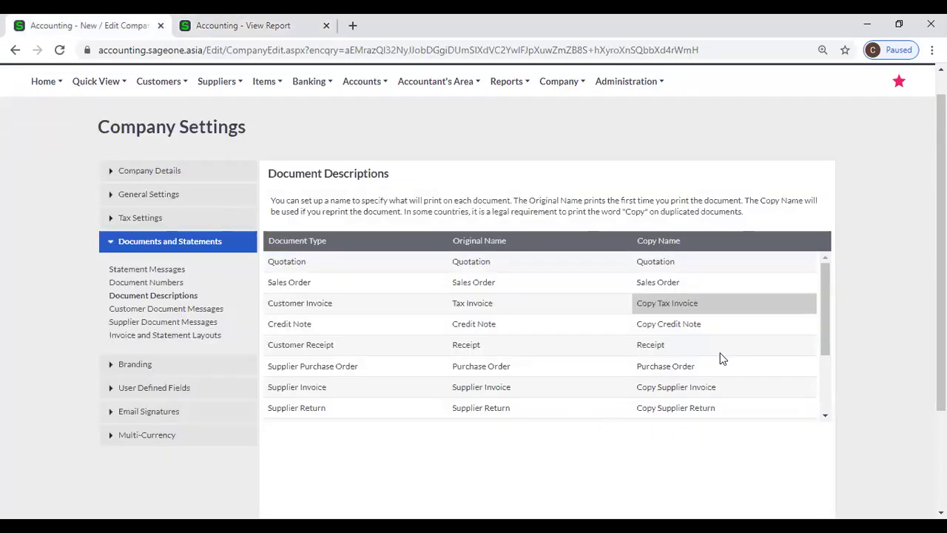
{"action": "left_click", "coordinate": [655, 323]}
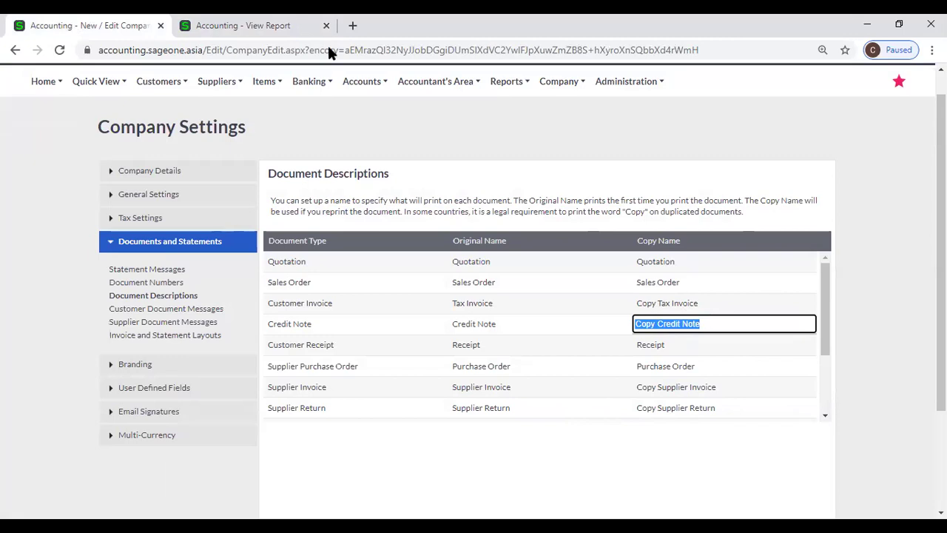
{"action": "left_click", "coordinate": [296, 25]}
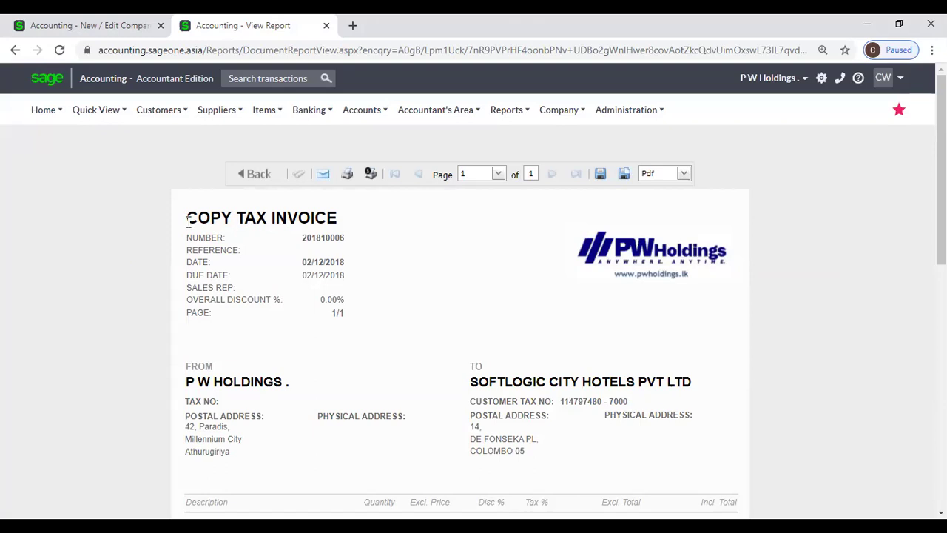
{"action": "left_click", "coordinate": [77, 25]}
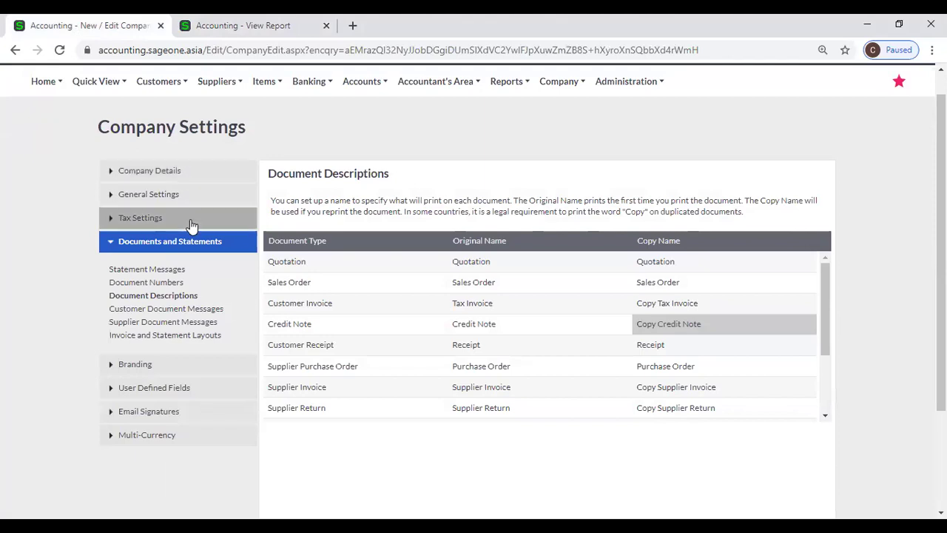
Review the remaining document descriptions down to Input Tax Adjustment and check the original and copy names against the invoice preview
{"action": "scroll", "coordinate": [773, 307], "scroll_direction": "down", "scroll_amount": 2}
{"action": "scroll", "coordinate": [770, 309], "scroll_direction": "down", "scroll_amount": 2}
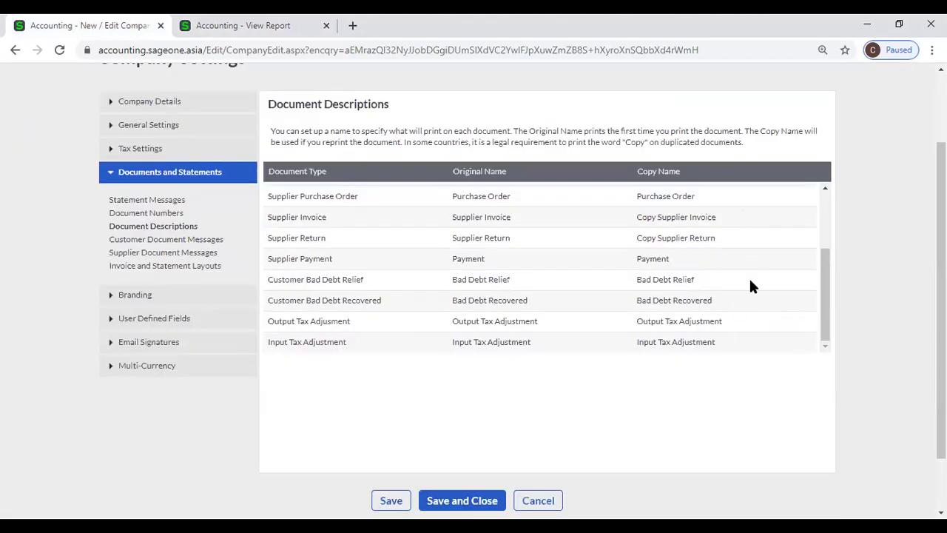
{"action": "scroll", "coordinate": [751, 286], "scroll_direction": "up", "scroll_amount": 3}
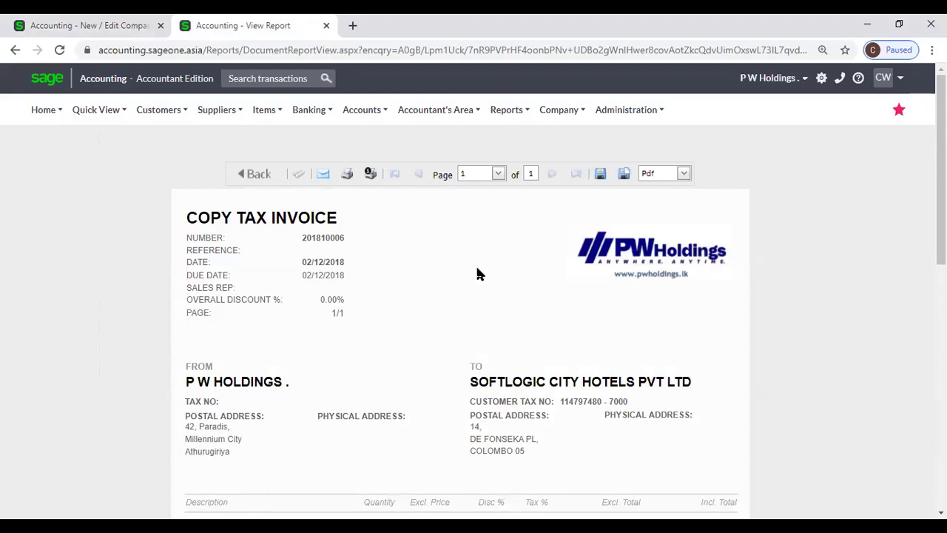
{"action": "left_click", "coordinate": [110, 25]}
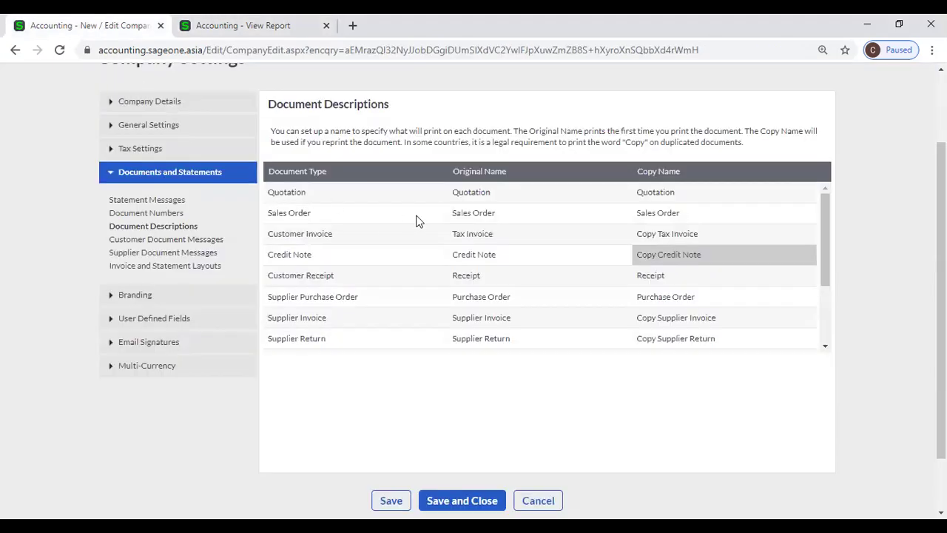
{"action": "left_click", "coordinate": [259, 28]}
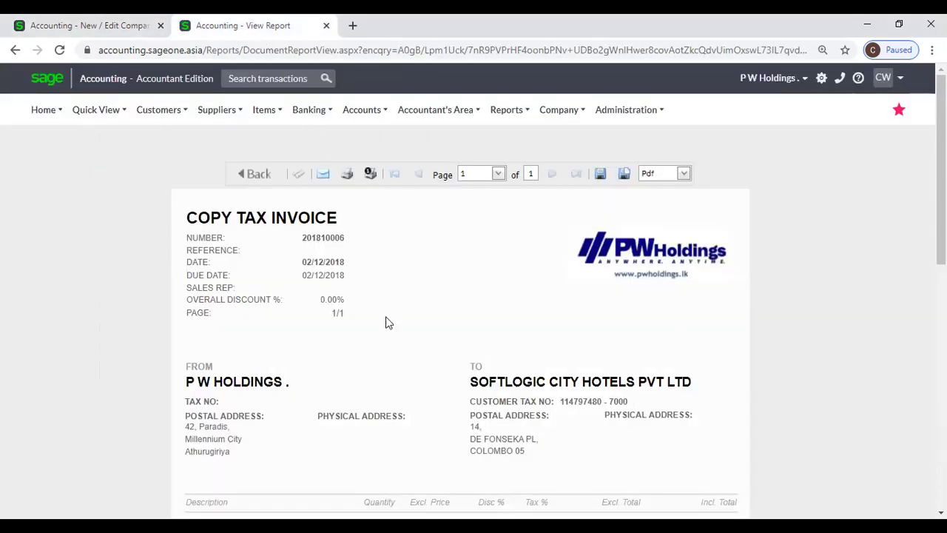
{"action": "left_click", "coordinate": [95, 23]}
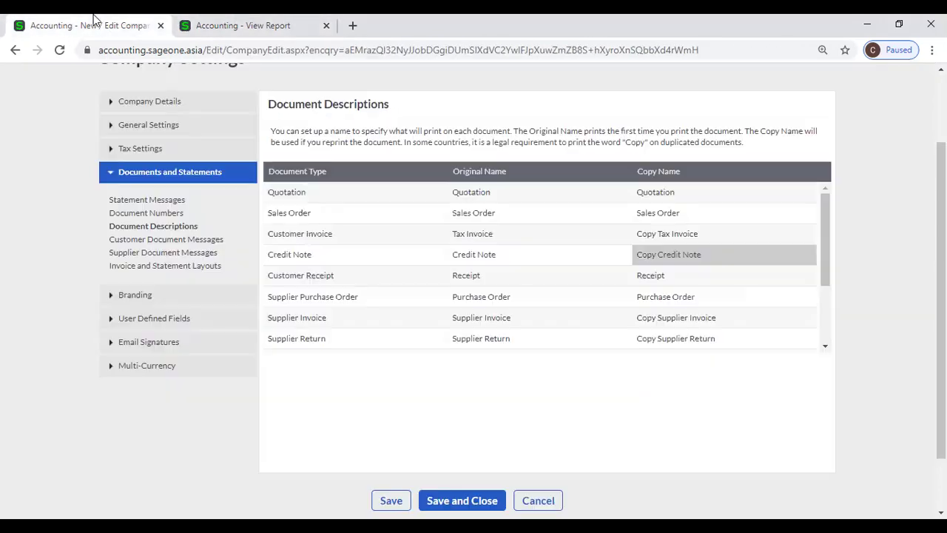
Open the Customer Document Messages settings and bring up the Customer Quotes list alongside them
{"action": "left_click", "coordinate": [146, 243]}
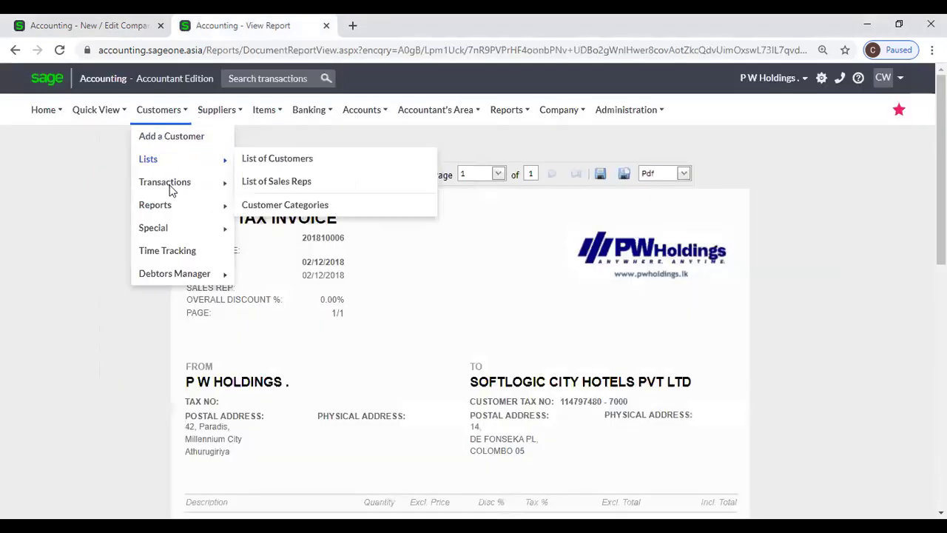
{"action": "mouse_move", "coordinate": [222, 184]}
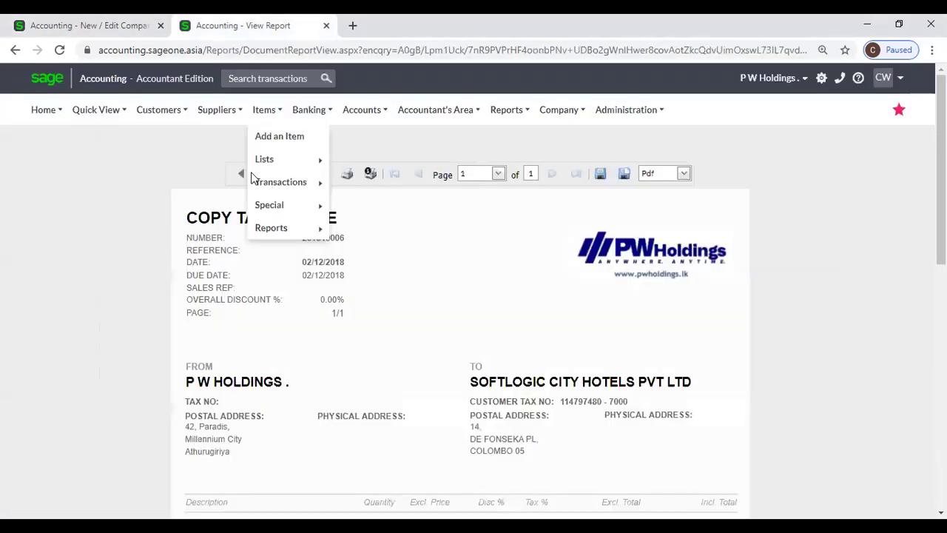
{"action": "mouse_move", "coordinate": [164, 118]}
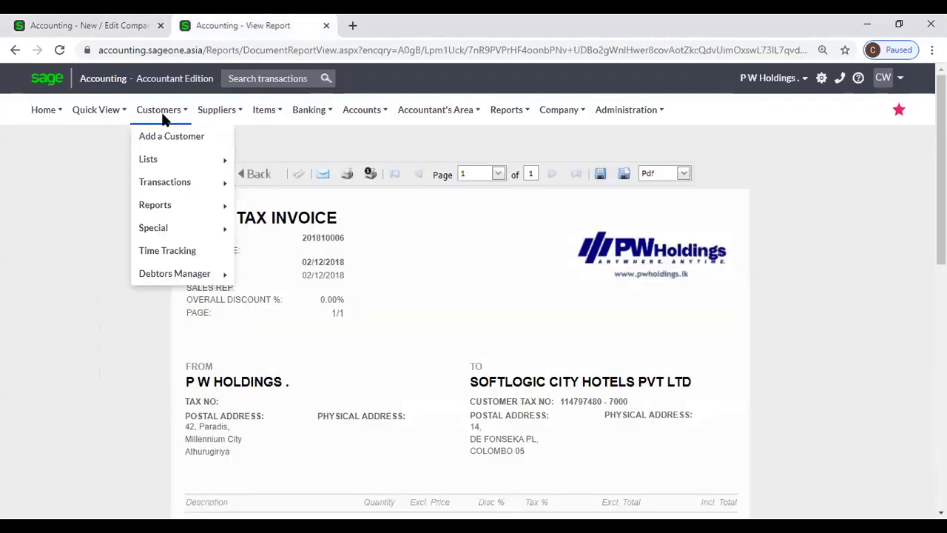
{"action": "mouse_move", "coordinate": [177, 182]}
{"action": "left_click", "coordinate": [279, 184]}
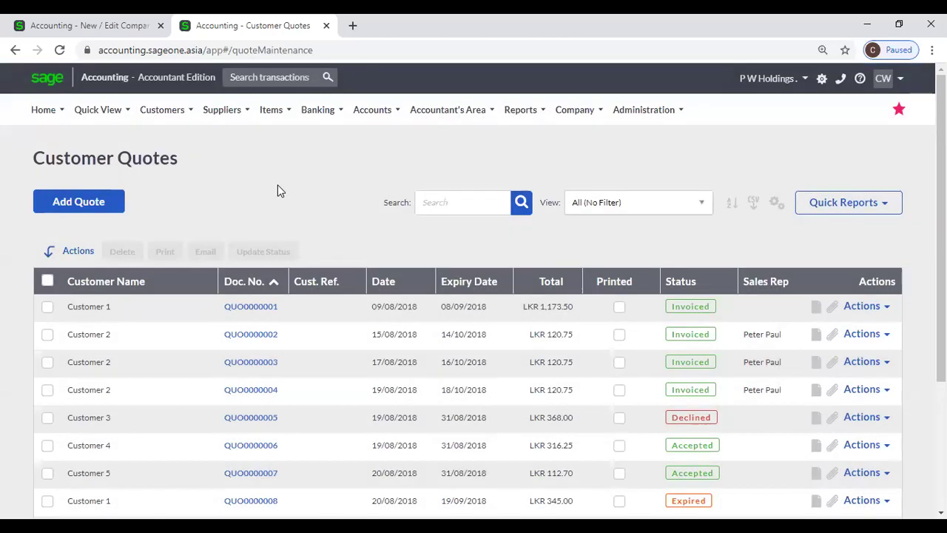
Start a new customer quote and compare its message with the default Quote message in Customer Document Messages
{"action": "left_click", "coordinate": [92, 212]}
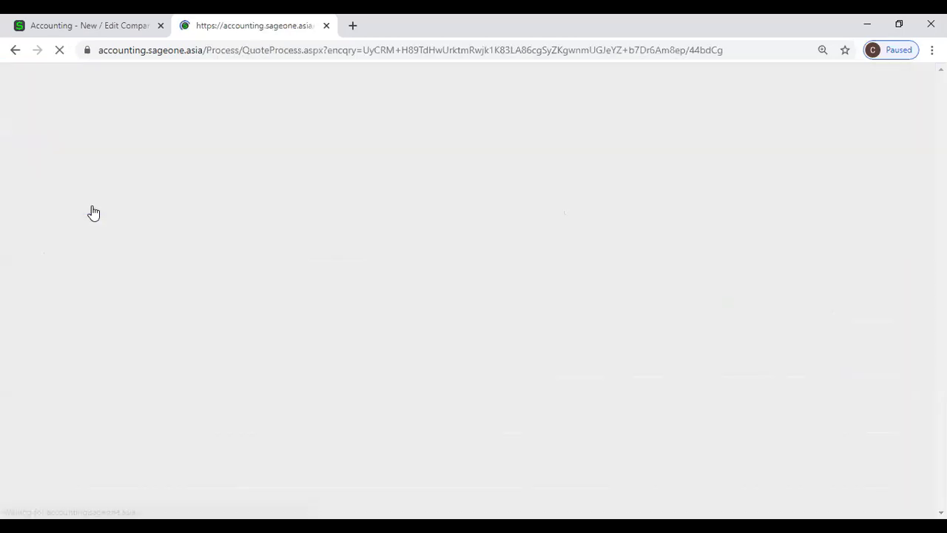
{"action": "scroll", "coordinate": [360, 355], "scroll_direction": "down", "scroll_amount": 3}
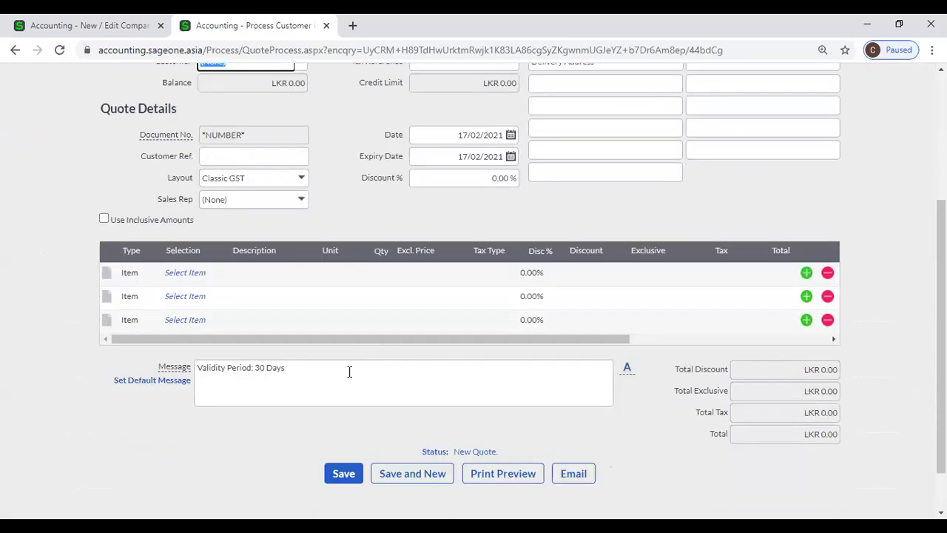
{"action": "scroll", "coordinate": [333, 359], "scroll_direction": "up", "scroll_amount": 2}
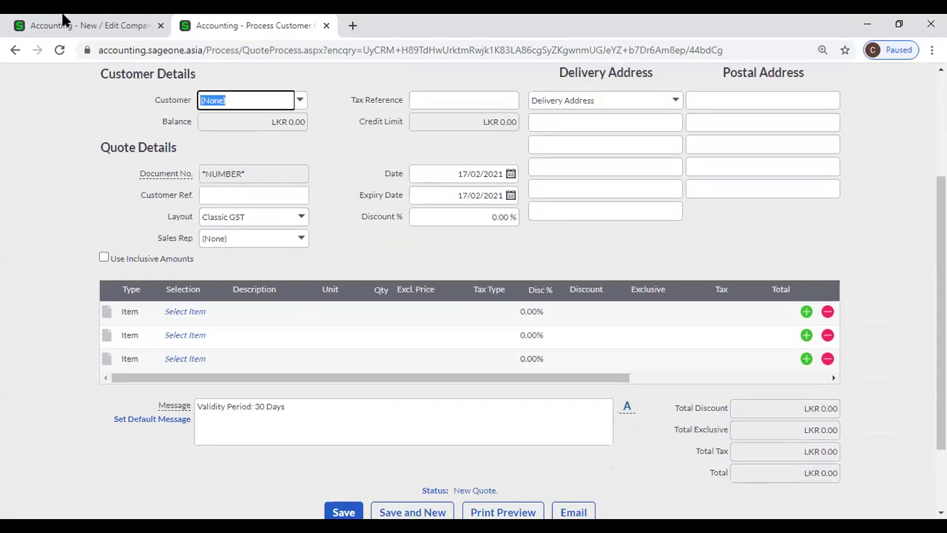
{"action": "left_click", "coordinate": [58, 27]}
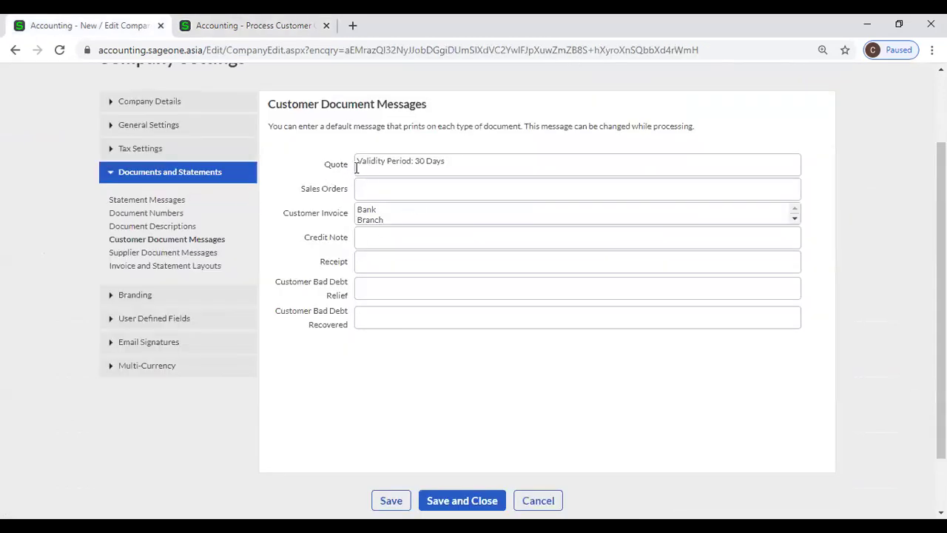
{"action": "triple_click", "coordinate": [469, 165]}
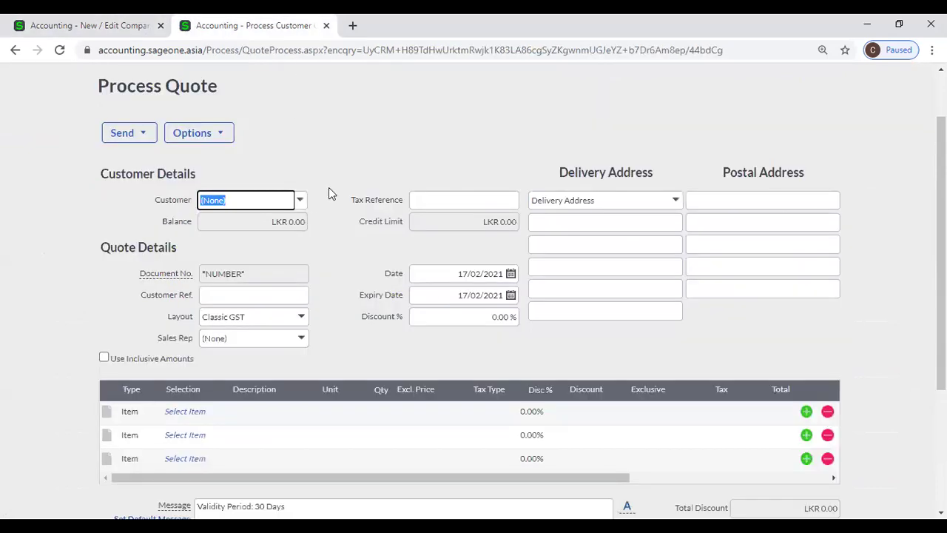
Check the Message field on the new quote form against the default quote message
{"action": "scroll", "coordinate": [328, 185], "scroll_direction": "up", "scroll_amount": 1}
{"action": "scroll", "coordinate": [324, 193], "scroll_direction": "down", "scroll_amount": 1}
{"action": "scroll", "coordinate": [323, 201], "scroll_direction": "down", "scroll_amount": 1}
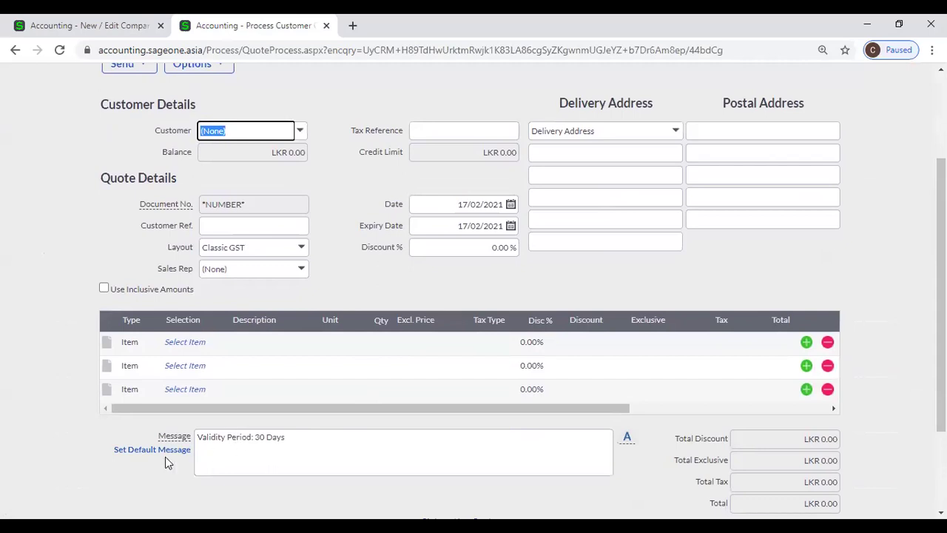
{"action": "triple_click", "coordinate": [311, 438]}
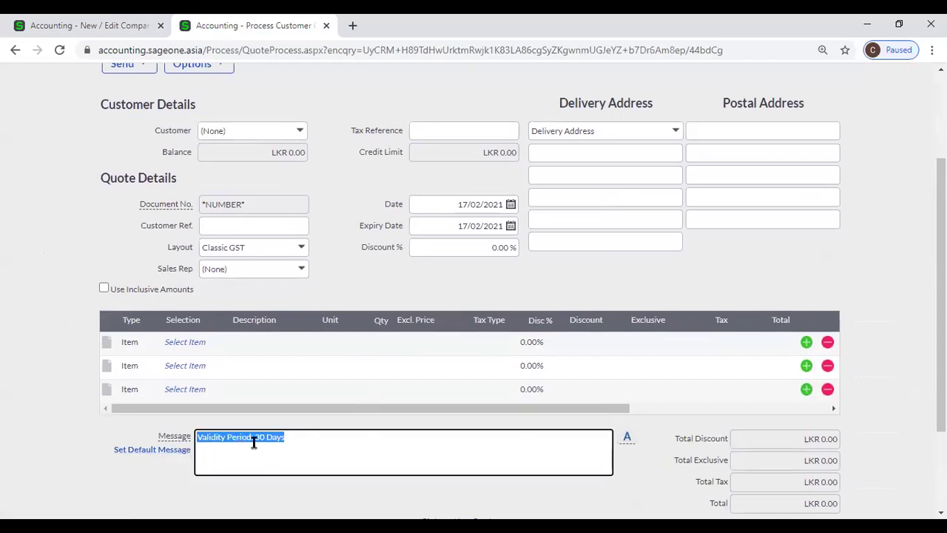
{"action": "left_click", "coordinate": [308, 440]}
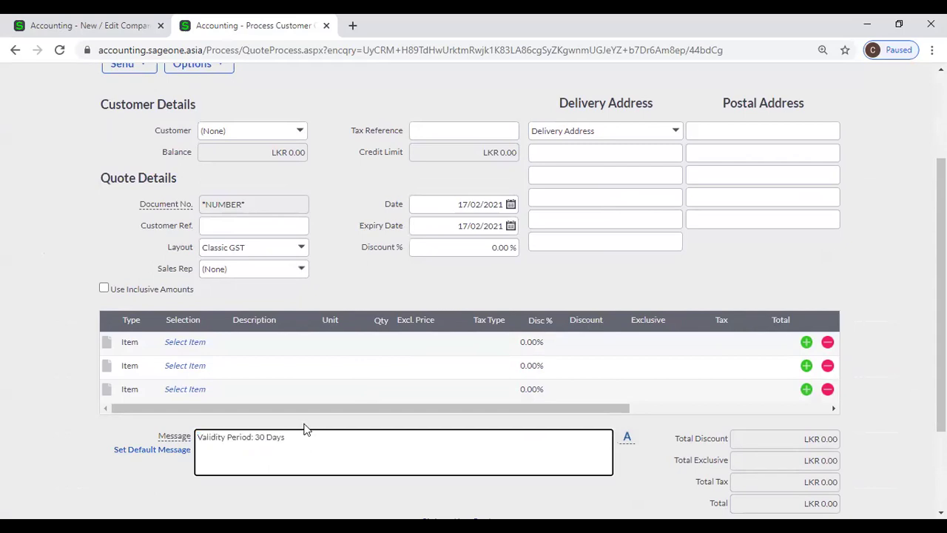
Open the Customer Tax Invoices list, start a new tax invoice and view its Message field
{"action": "scroll", "coordinate": [194, 236], "scroll_direction": "up", "scroll_amount": 3}
{"action": "left_click", "coordinate": [232, 207]}
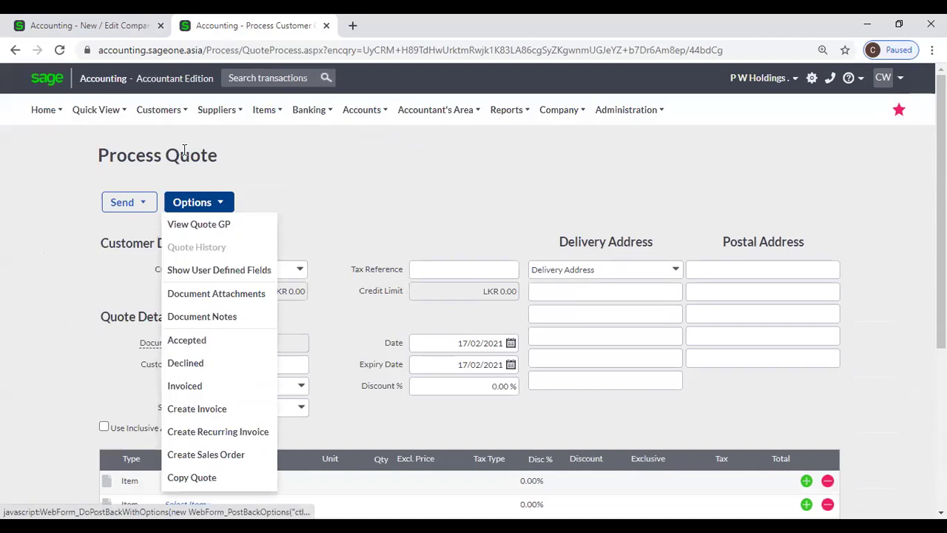
{"action": "left_click", "coordinate": [159, 110]}
{"action": "mouse_move", "coordinate": [186, 187]}
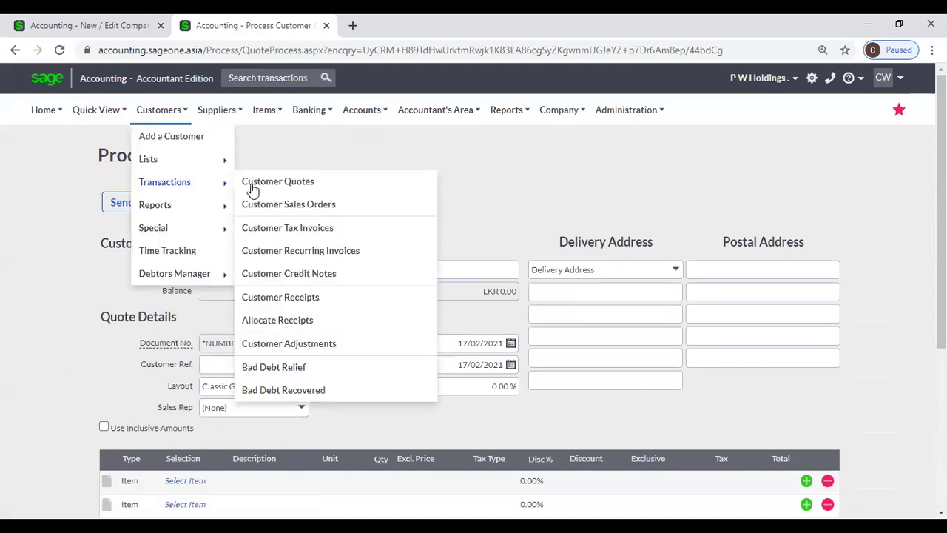
{"action": "left_click", "coordinate": [296, 231]}
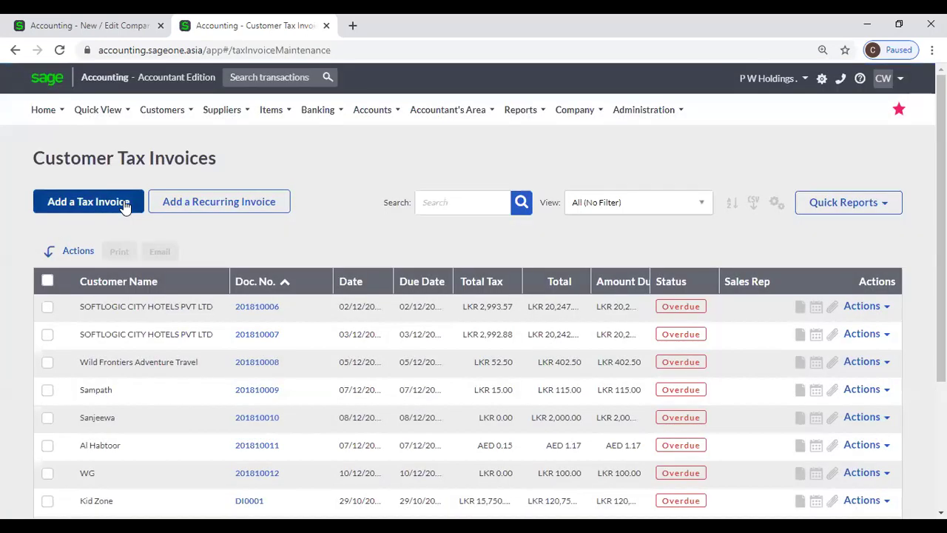
{"action": "left_click", "coordinate": [124, 205]}
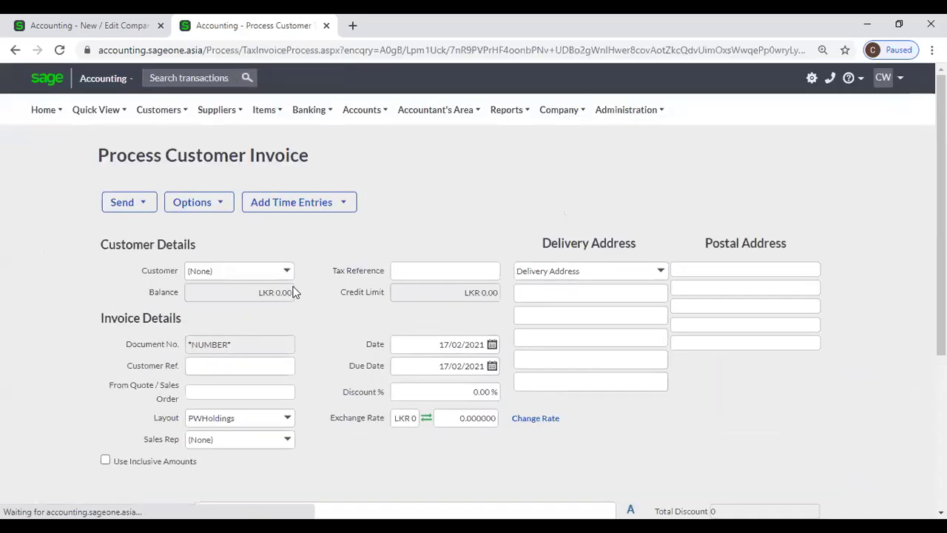
{"action": "scroll", "coordinate": [296, 296], "scroll_direction": "down", "scroll_amount": 2}
{"action": "scroll", "coordinate": [293, 291], "scroll_direction": "down", "scroll_amount": 2}
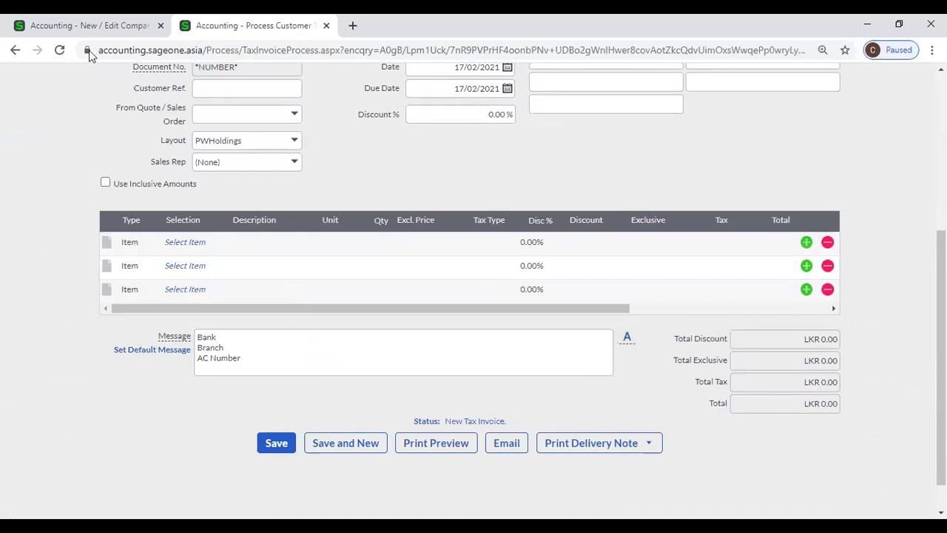
Compare the Customer Invoice message in Customer Document Messages with the Message field on the new invoice
{"action": "left_click", "coordinate": [97, 28]}
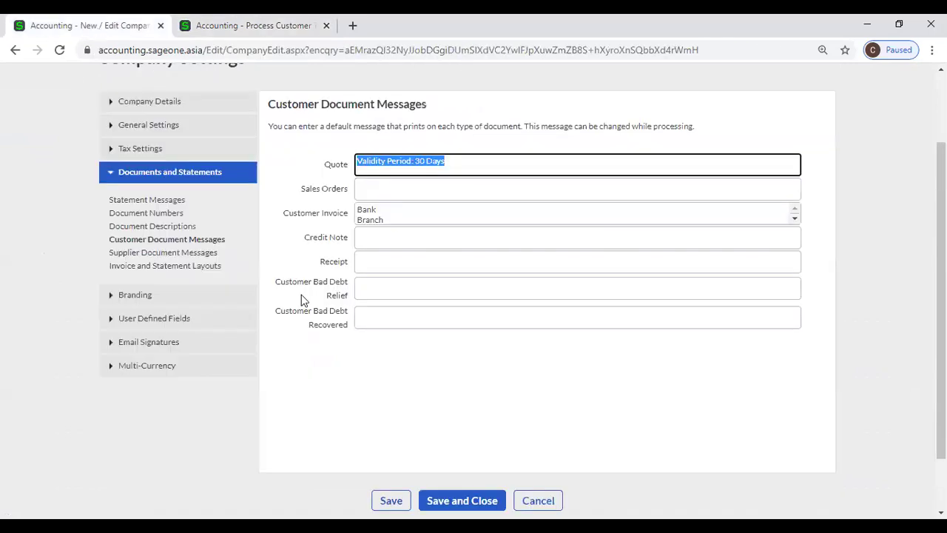
{"action": "left_click", "coordinate": [399, 221]}
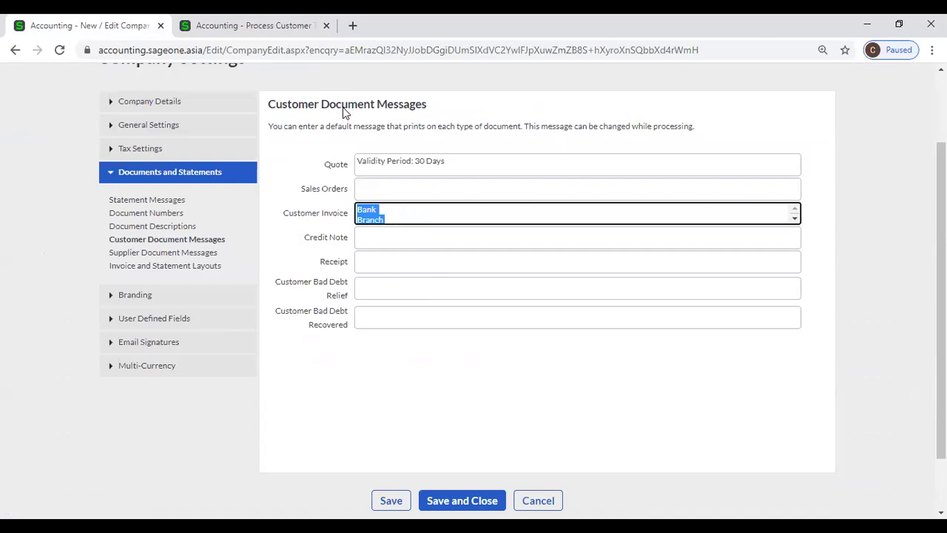
{"action": "left_click", "coordinate": [287, 26]}
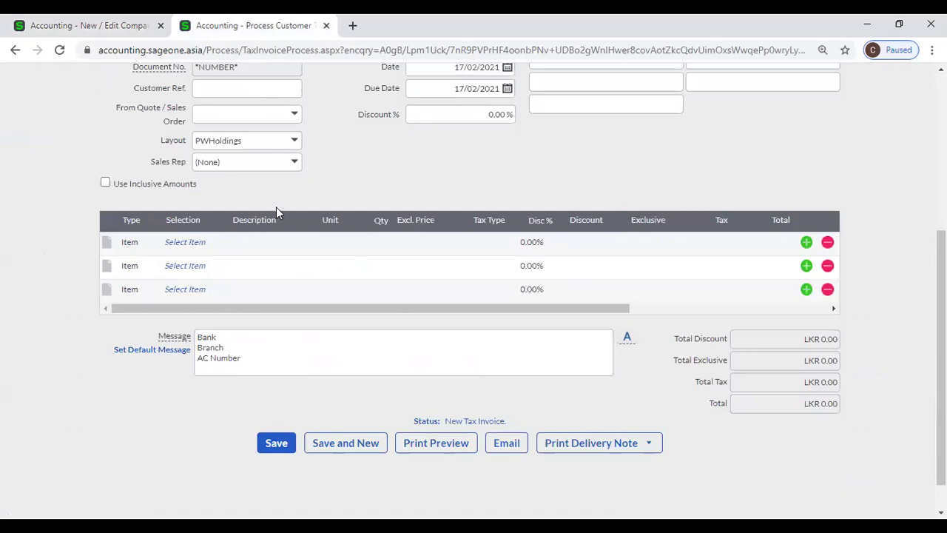
{"action": "scroll", "coordinate": [278, 203], "scroll_direction": "up", "scroll_amount": 5}
{"action": "scroll", "coordinate": [273, 305], "scroll_direction": "down", "scroll_amount": 3}
{"action": "left_click", "coordinate": [272, 304]}
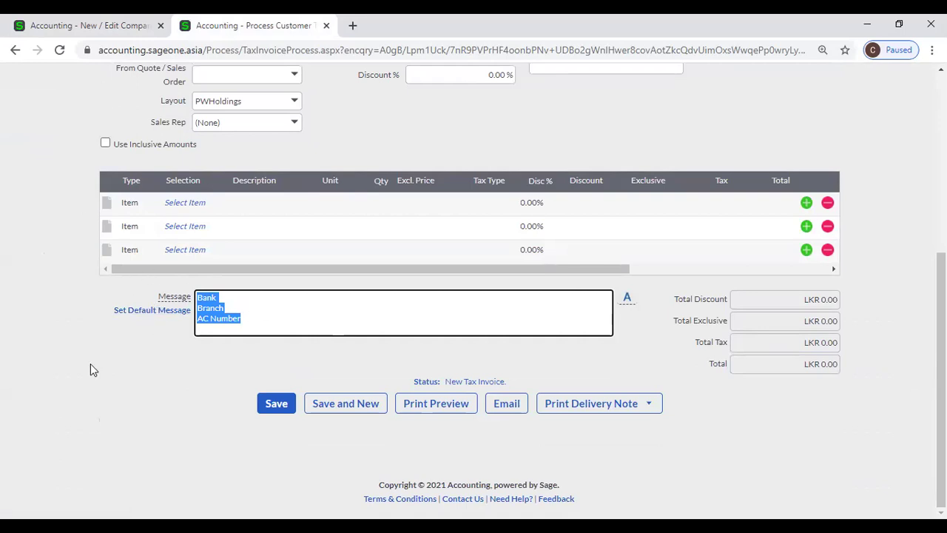
Review the invoice's Default Document Message through Set Default Message and close it without saving
{"action": "left_click", "coordinate": [135, 313]}
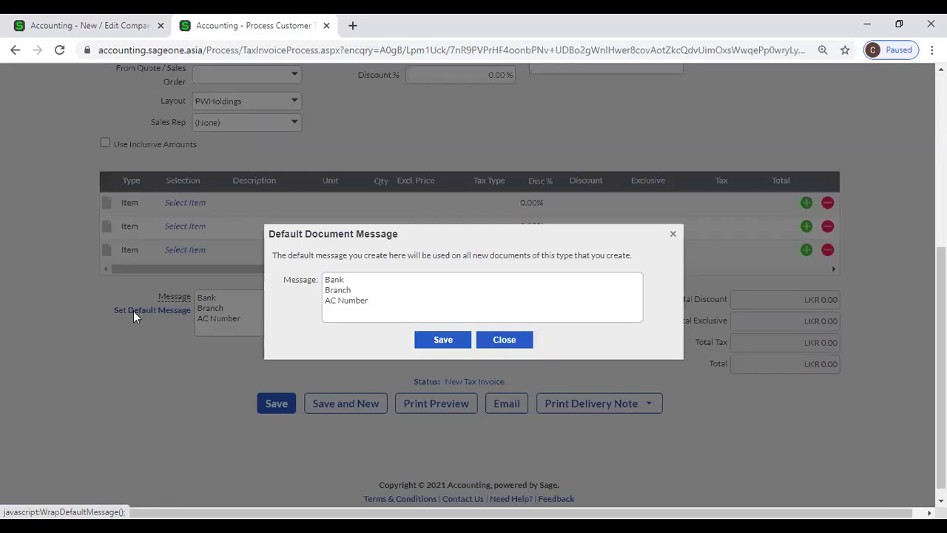
{"action": "left_click", "coordinate": [490, 342]}
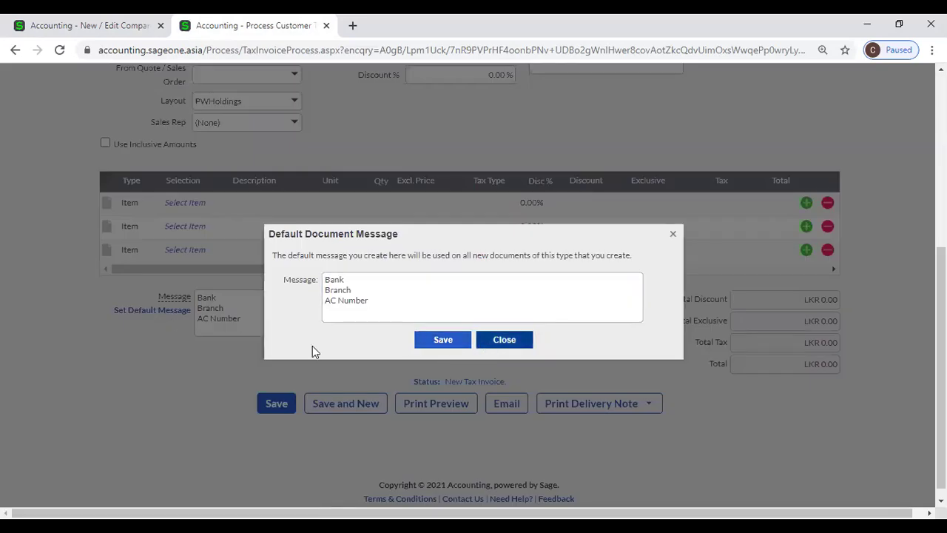
{"action": "left_click", "coordinate": [164, 318]}
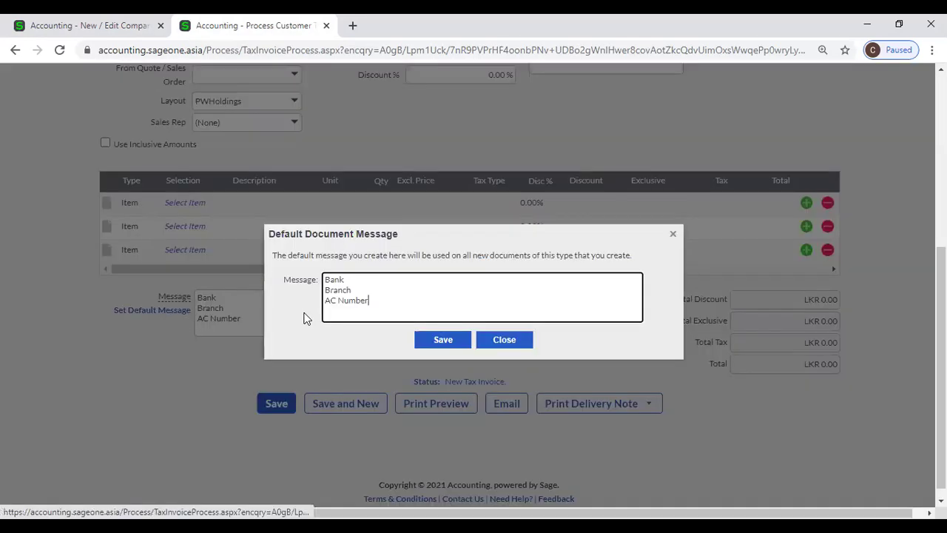
{"action": "left_click", "coordinate": [479, 342]}
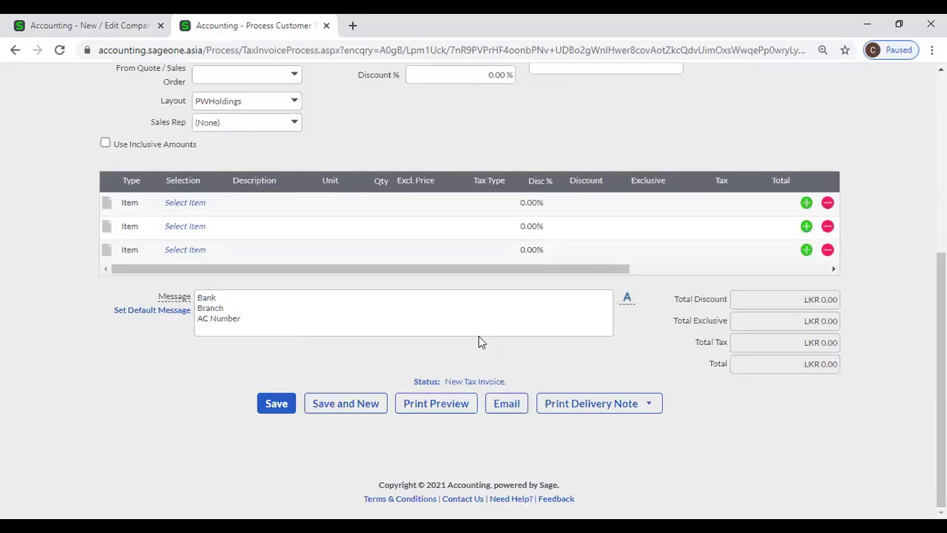
Return to the Customer Document Messages settings, review the Customer Invoice message, and open Supplier Document Messages
{"action": "left_click", "coordinate": [108, 25]}
{"action": "left_click", "coordinate": [401, 208]}
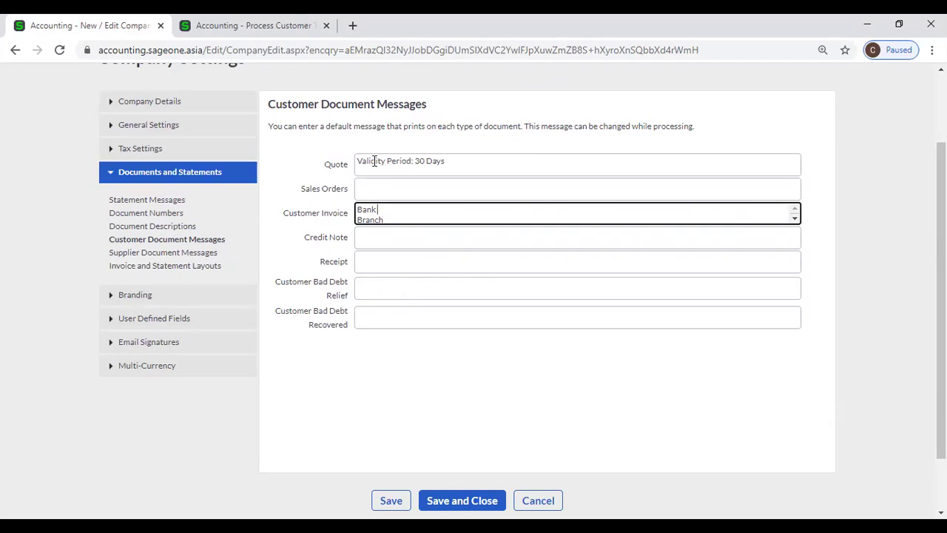
{"action": "left_click", "coordinate": [191, 255]}
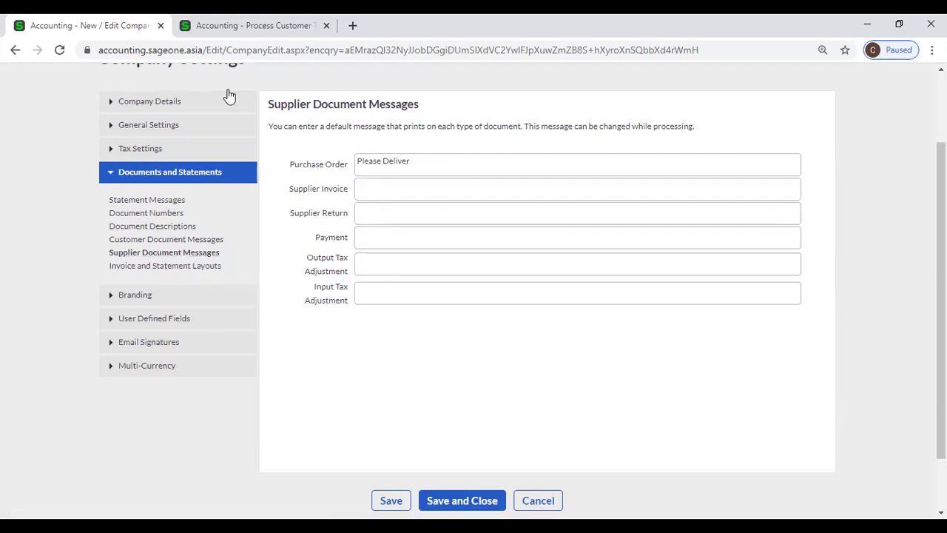
Open the Supplier Purchase Orders list, start a new purchase order and view its Message field
{"action": "key", "text": "ctrl+Tab"}
{"action": "scroll", "coordinate": [217, 115], "scroll_direction": "up", "scroll_amount": 5}
{"action": "mouse_move", "coordinate": [214, 116]}
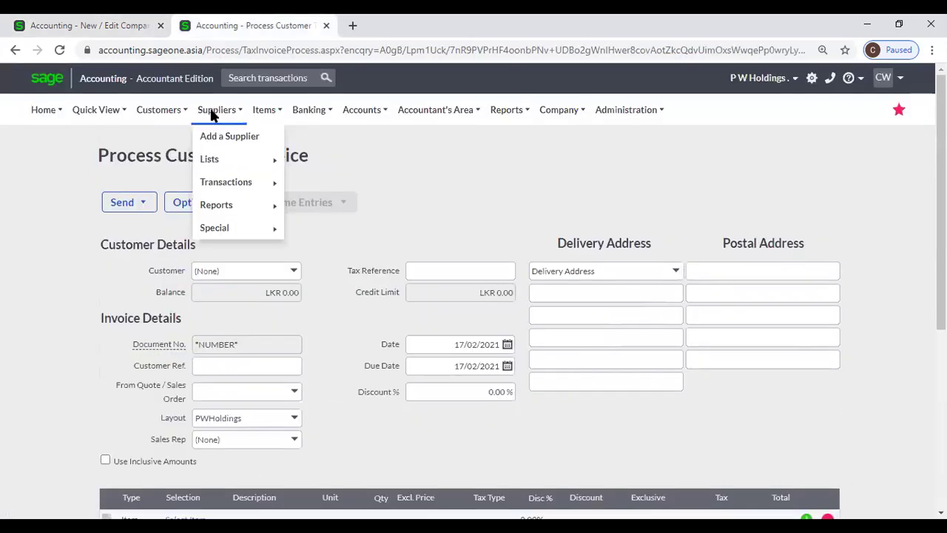
{"action": "mouse_move", "coordinate": [226, 170]}
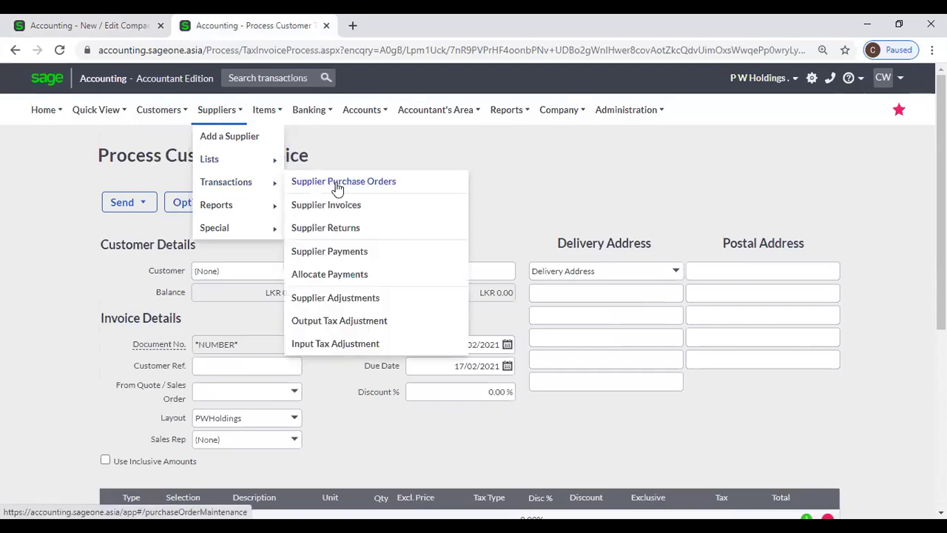
{"action": "left_click", "coordinate": [336, 185]}
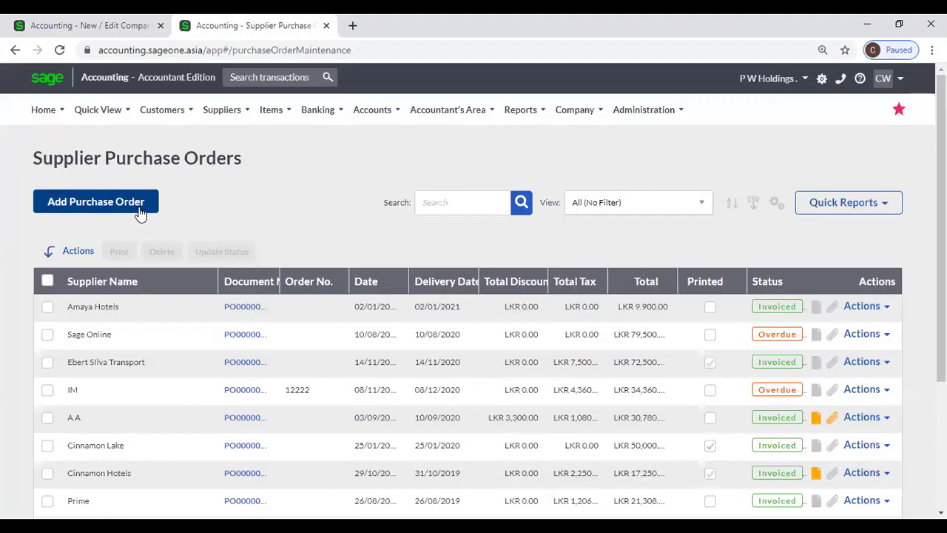
{"action": "left_click", "coordinate": [142, 212]}
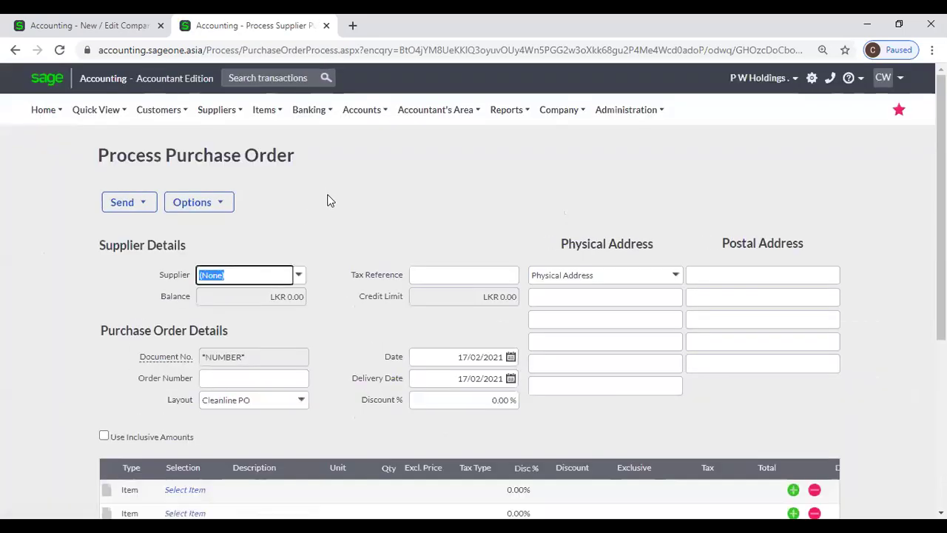
{"action": "scroll", "coordinate": [328, 197], "scroll_direction": "down", "scroll_amount": 5}
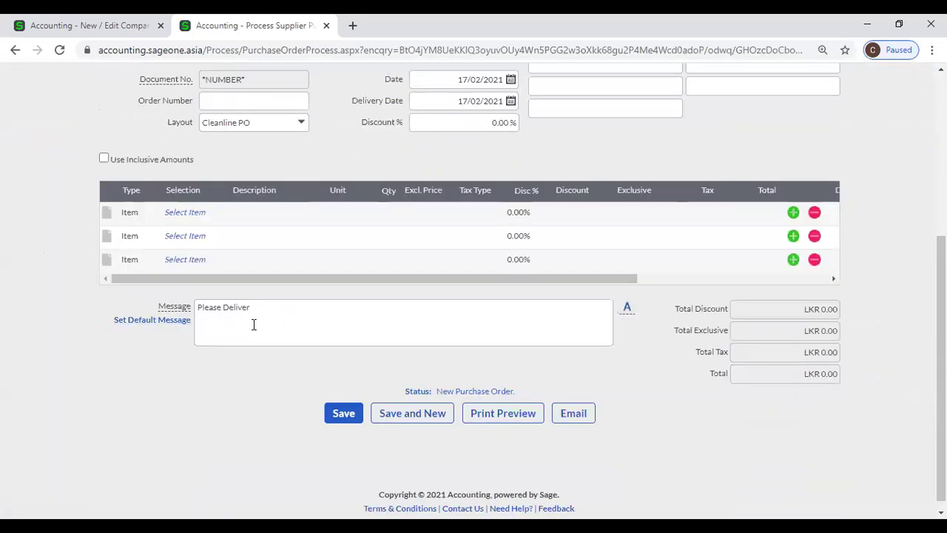
Compare the default Purchase Order message in Supplier Document Messages with the Message field on the new purchase order
{"action": "left_click", "coordinate": [103, 32]}
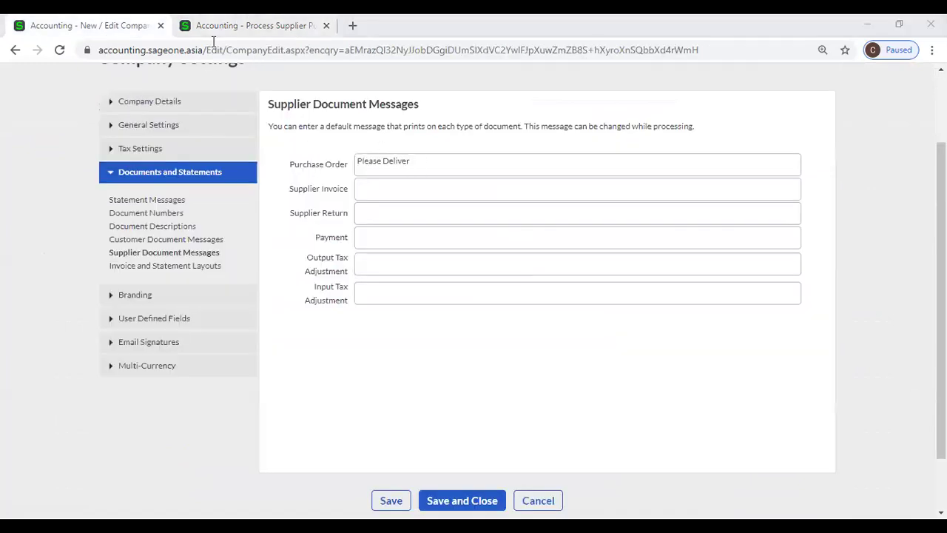
{"action": "key", "text": "ctrl+Tab"}
{"action": "scroll", "coordinate": [333, 178], "scroll_direction": "up", "scroll_amount": 2}
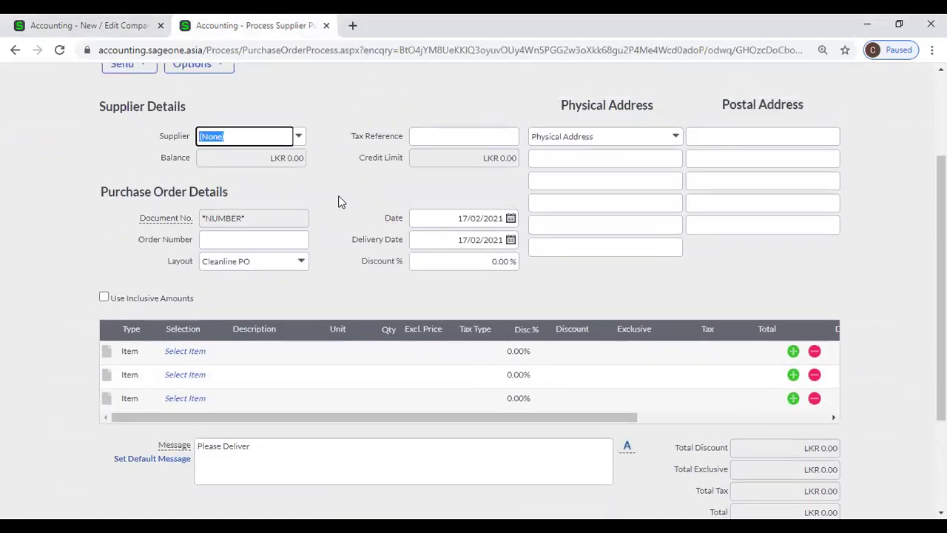
{"action": "scroll", "coordinate": [338, 205], "scroll_direction": "up", "scroll_amount": 2}
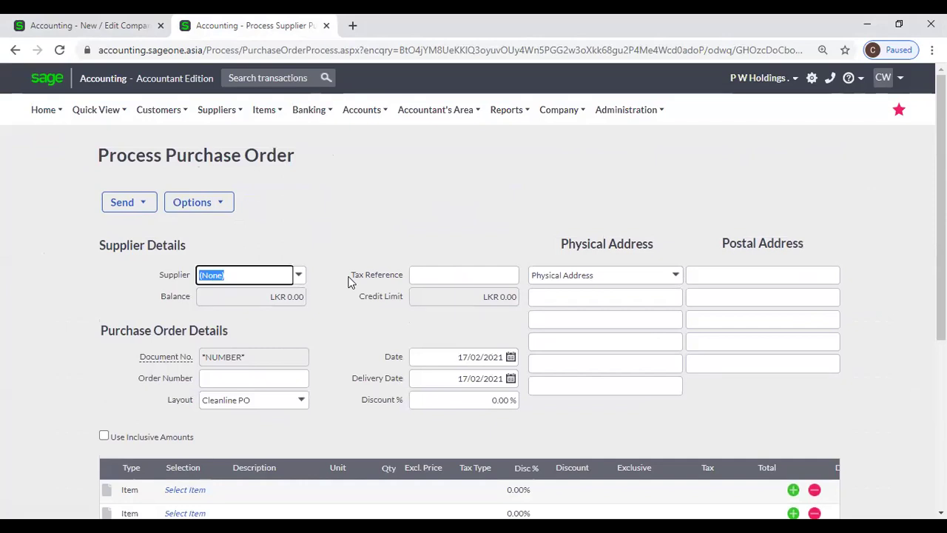
{"action": "scroll", "coordinate": [348, 281], "scroll_direction": "down", "scroll_amount": 4}
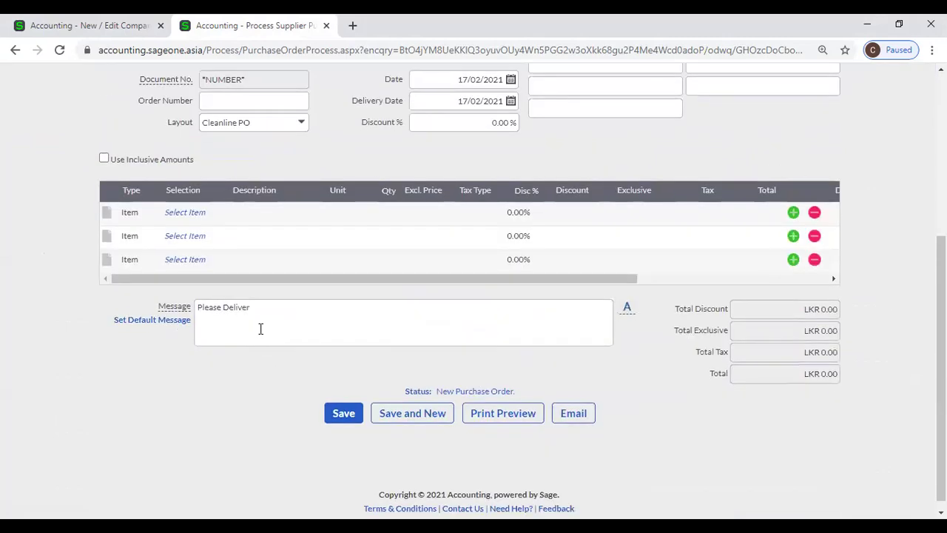
{"action": "triple_click", "coordinate": [262, 310]}
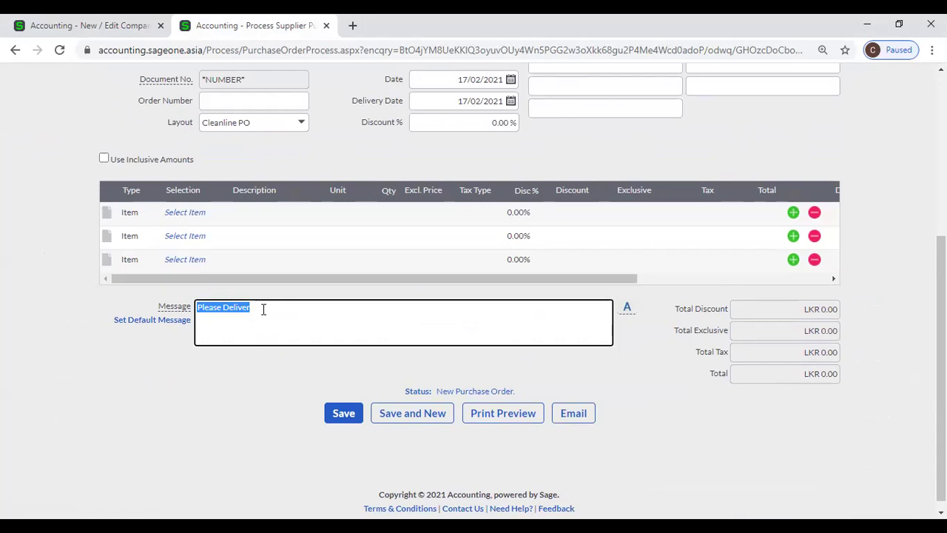
Return to the company settings and open Invoice and Statement Layouts under Documents and Statements
{"action": "left_click", "coordinate": [102, 18]}
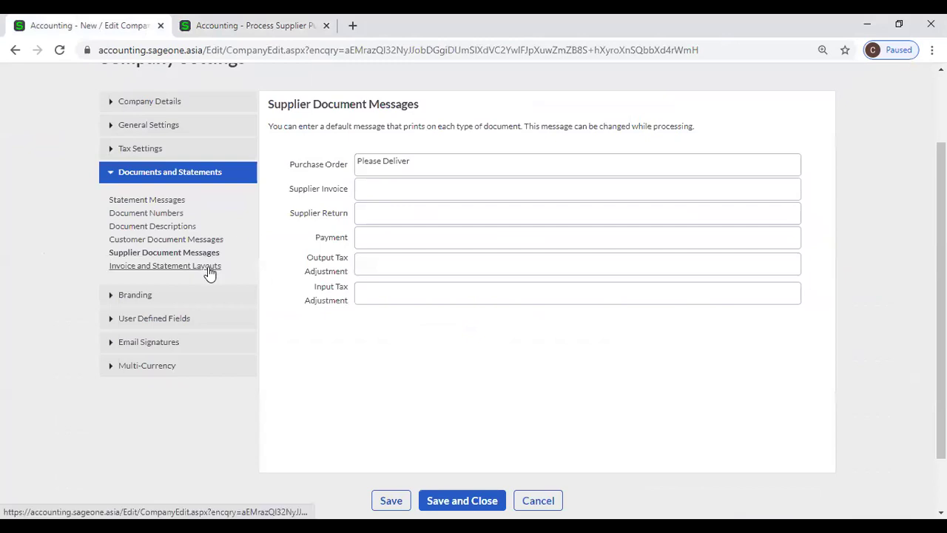
{"action": "left_click", "coordinate": [210, 268]}
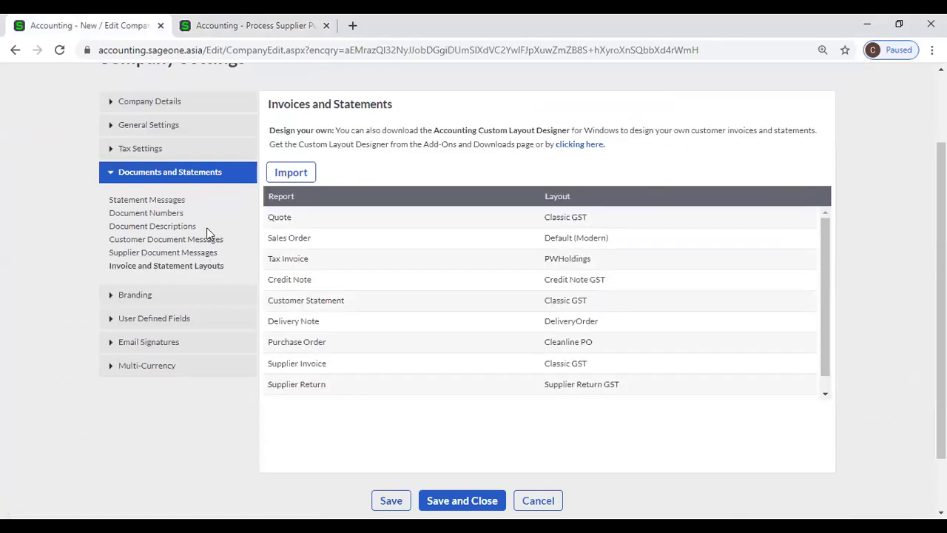
Review the layouts assigned to each report under Invoice and Statement Layouts
{"action": "scroll", "coordinate": [196, 227], "scroll_direction": "up", "scroll_amount": 1}
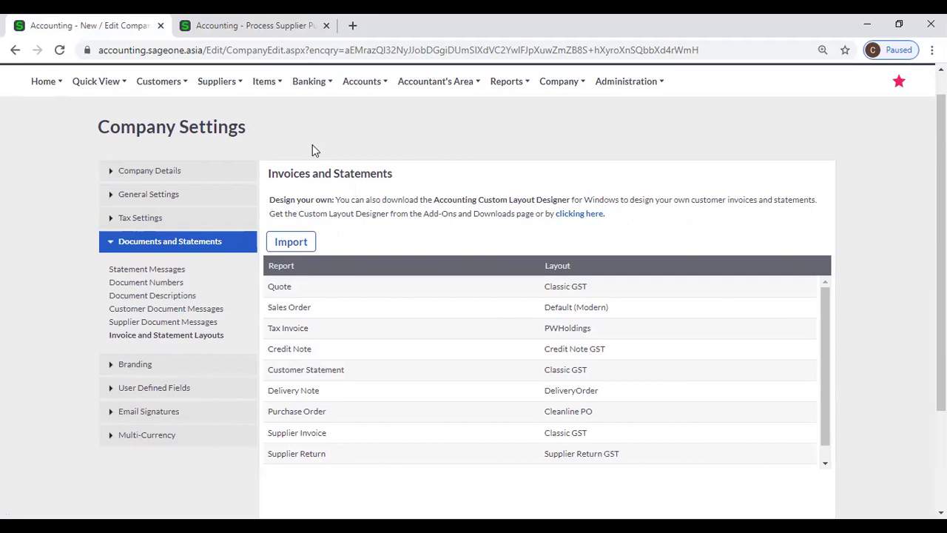
{"action": "scroll", "coordinate": [313, 147], "scroll_direction": "down", "scroll_amount": 2}
{"action": "scroll", "coordinate": [317, 147], "scroll_direction": "up", "scroll_amount": 1}
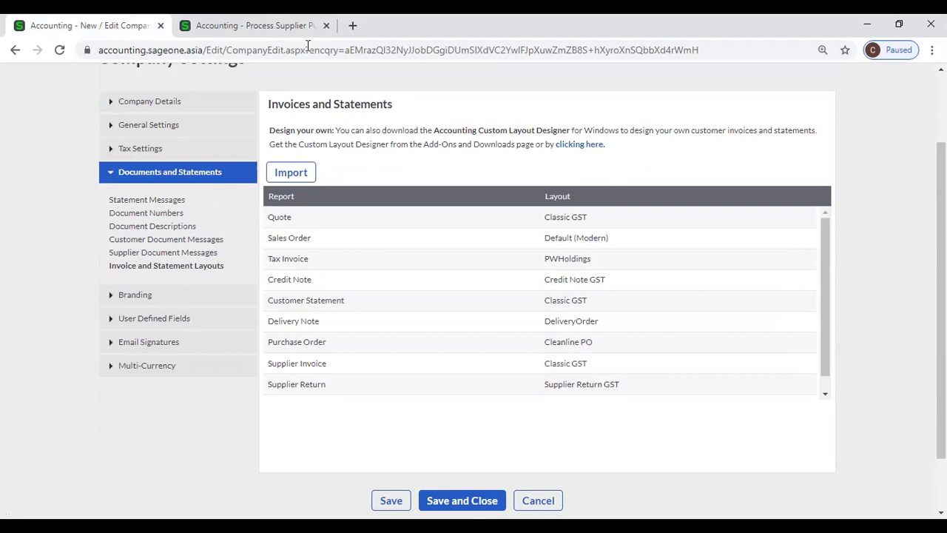
Look through the Customers transaction types and the Suppliers options from the purchase order page, and return to the company settings
{"action": "left_click", "coordinate": [281, 28]}
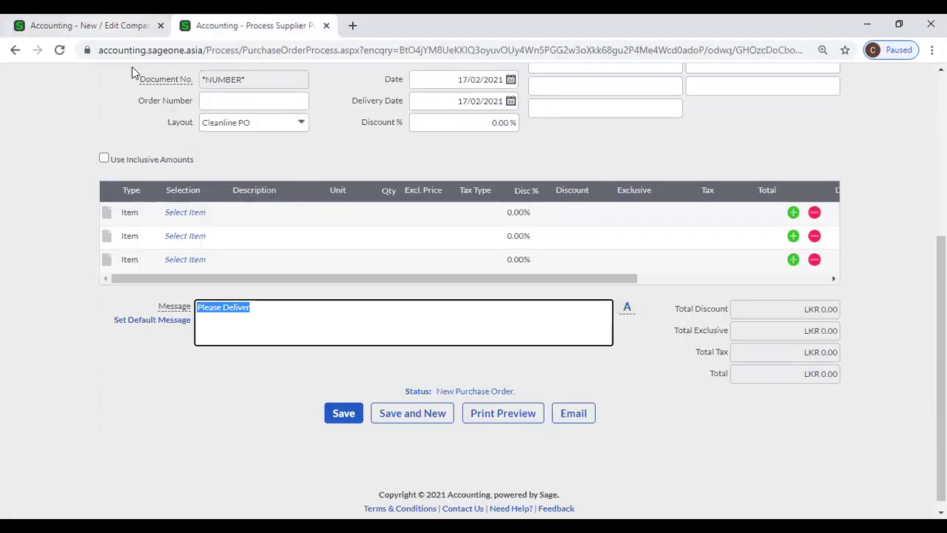
{"action": "scroll", "coordinate": [271, 143], "scroll_direction": "up", "scroll_amount": 3}
{"action": "scroll", "coordinate": [189, 90], "scroll_direction": "up", "scroll_amount": 1}
{"action": "left_click", "coordinate": [182, 109]}
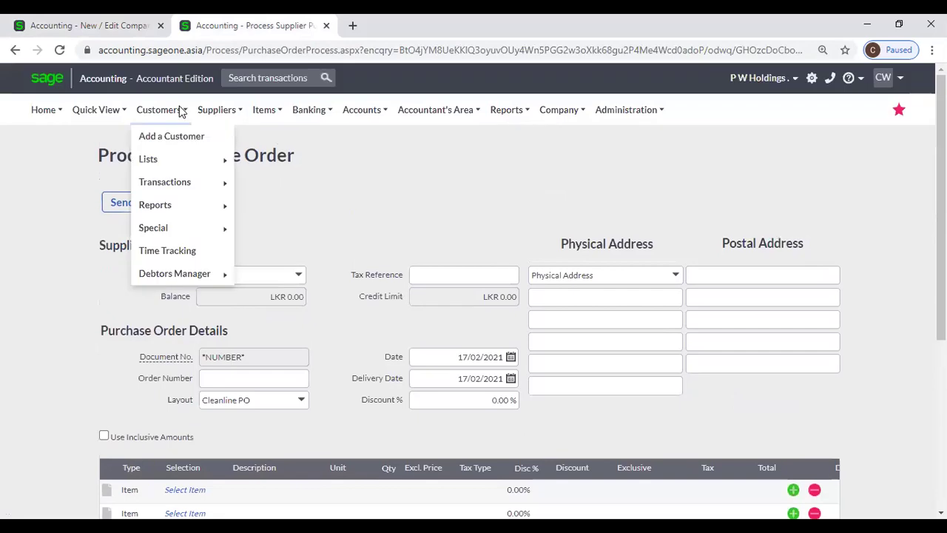
{"action": "mouse_move", "coordinate": [170, 185]}
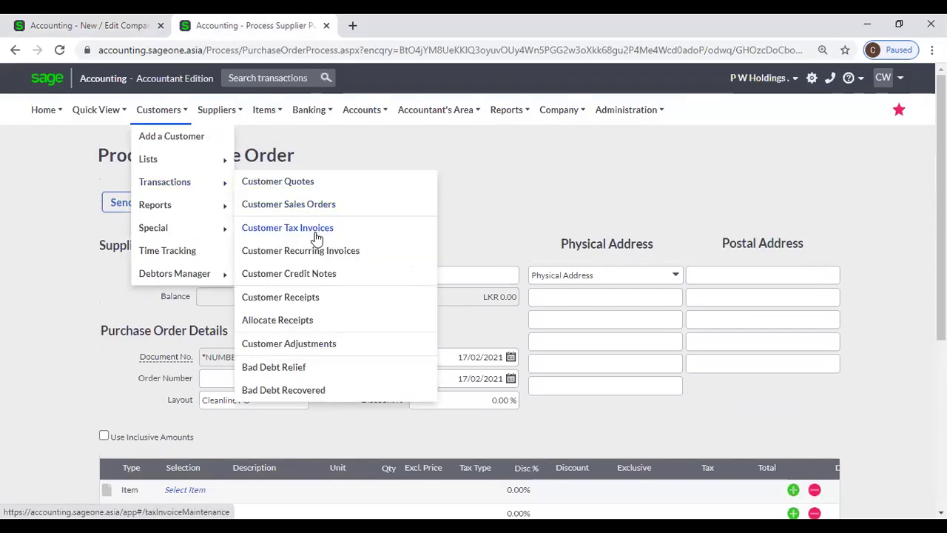
{"action": "left_click", "coordinate": [226, 111]}
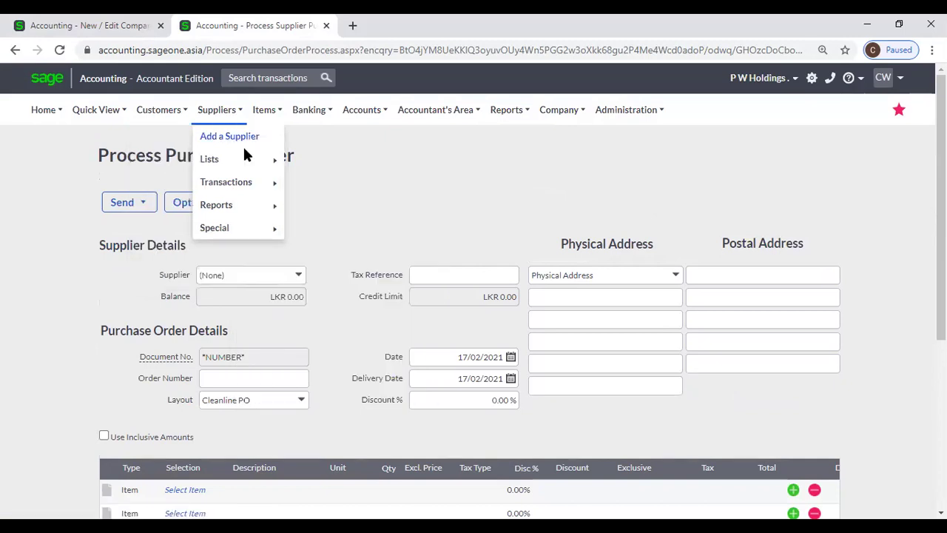
{"action": "left_click", "coordinate": [157, 112]}
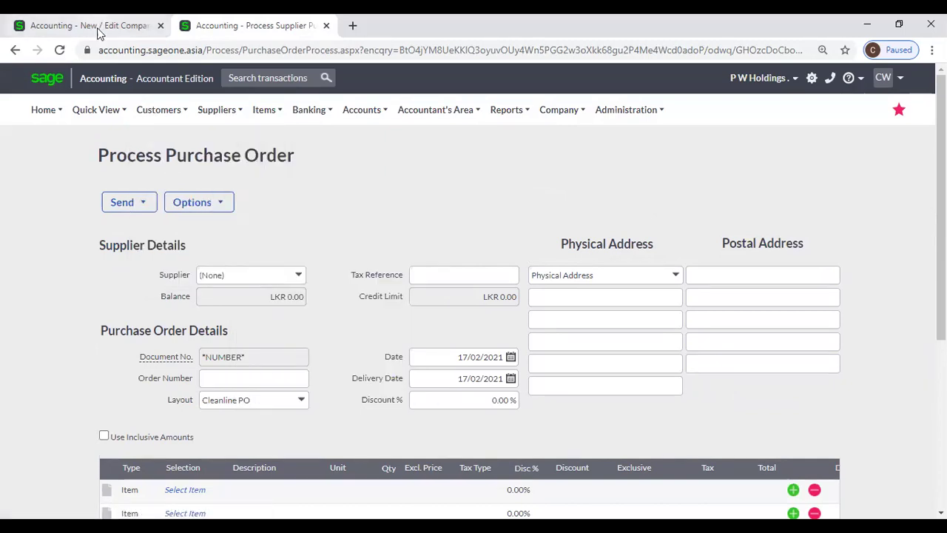
{"action": "left_click", "coordinate": [95, 21]}
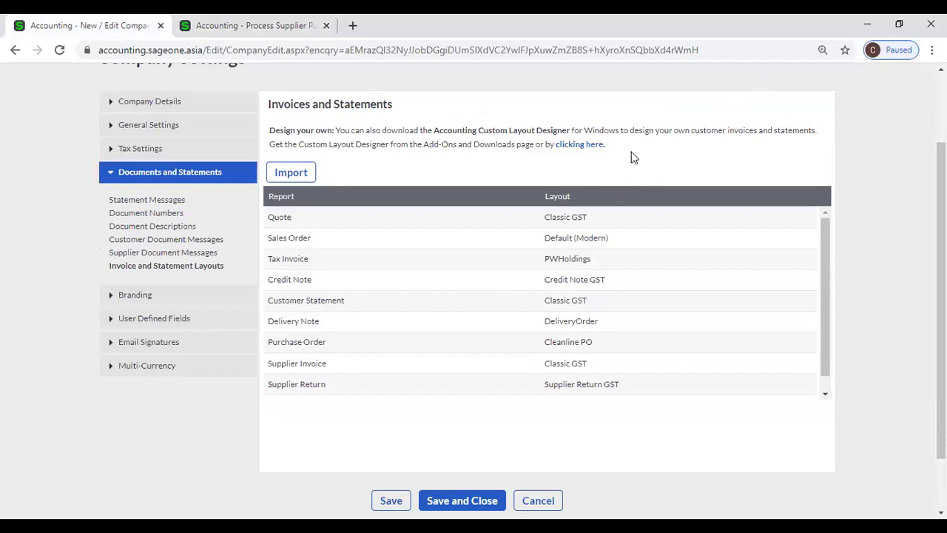
Open the Accounting Add-Ons page from the Custom Layout Designer link in the Invoices and Statements settings
{"action": "scroll", "coordinate": [632, 158], "scroll_direction": "down", "scroll_amount": 2}
{"action": "scroll", "coordinate": [786, 205], "scroll_direction": "up", "scroll_amount": 4}
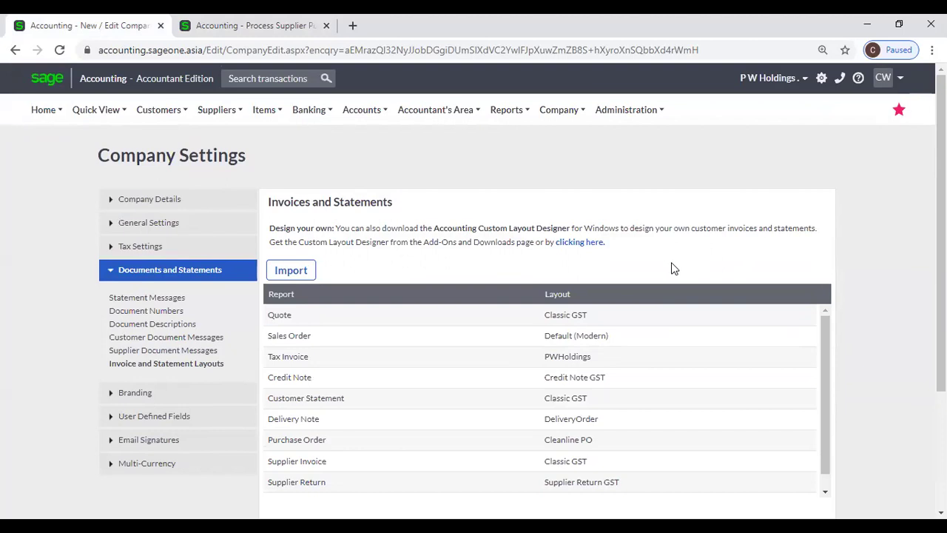
{"action": "left_click", "coordinate": [579, 242]}
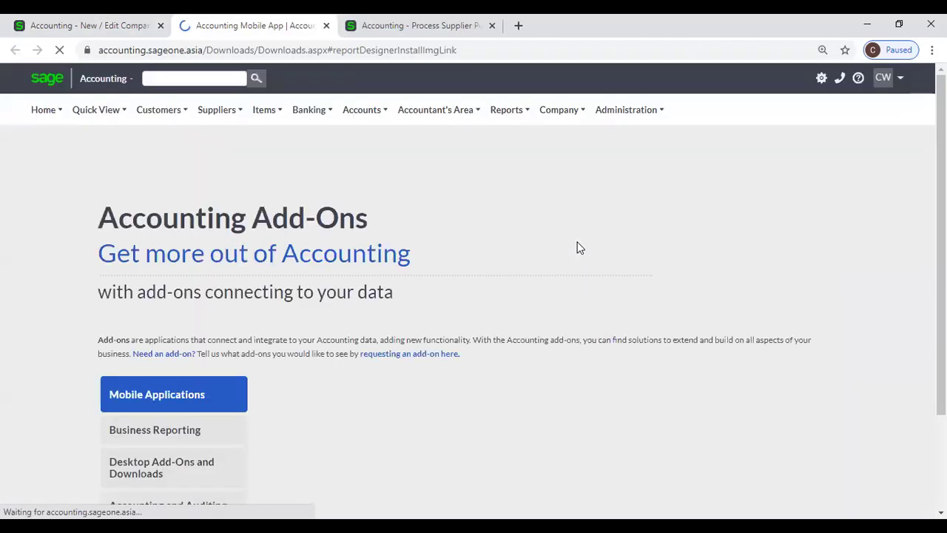
{"action": "scroll", "coordinate": [540, 238], "scroll_direction": "down", "scroll_amount": 1}
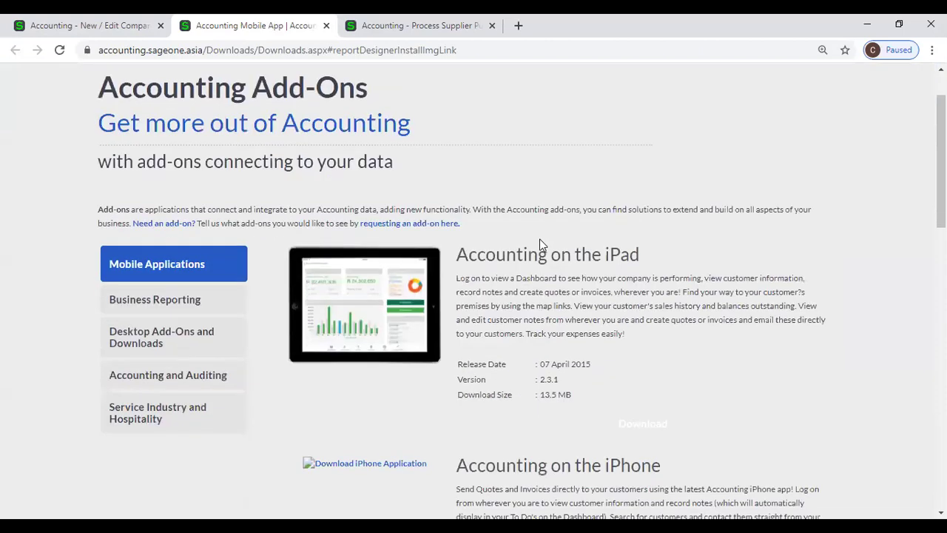
{"action": "scroll", "coordinate": [668, 276], "scroll_direction": "down", "scroll_amount": 2}
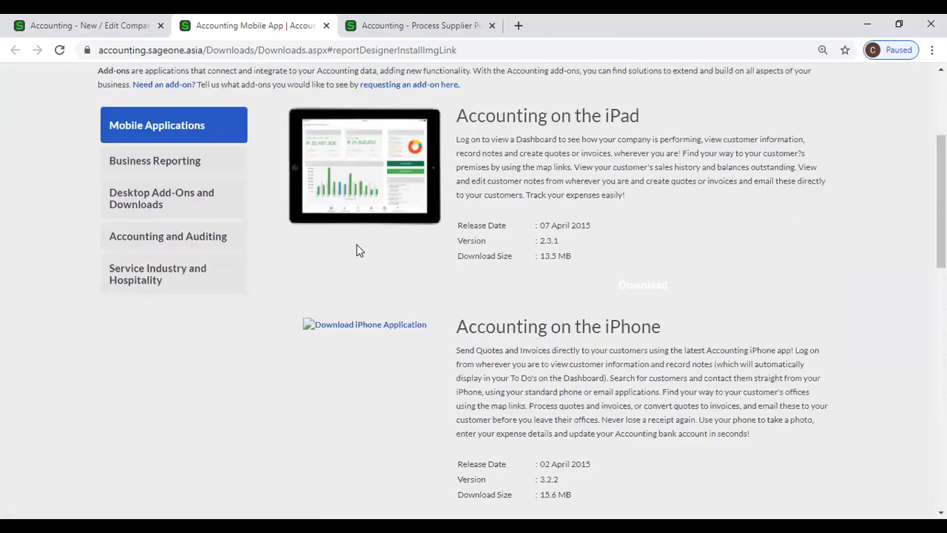
Show the Desktop Add-Ons and Downloads, view the prerequisites for downloading Accounting Custom Layout Designer for Windows, and close them
{"action": "left_click", "coordinate": [182, 205]}
{"action": "scroll", "coordinate": [226, 259], "scroll_direction": "up", "scroll_amount": 3}
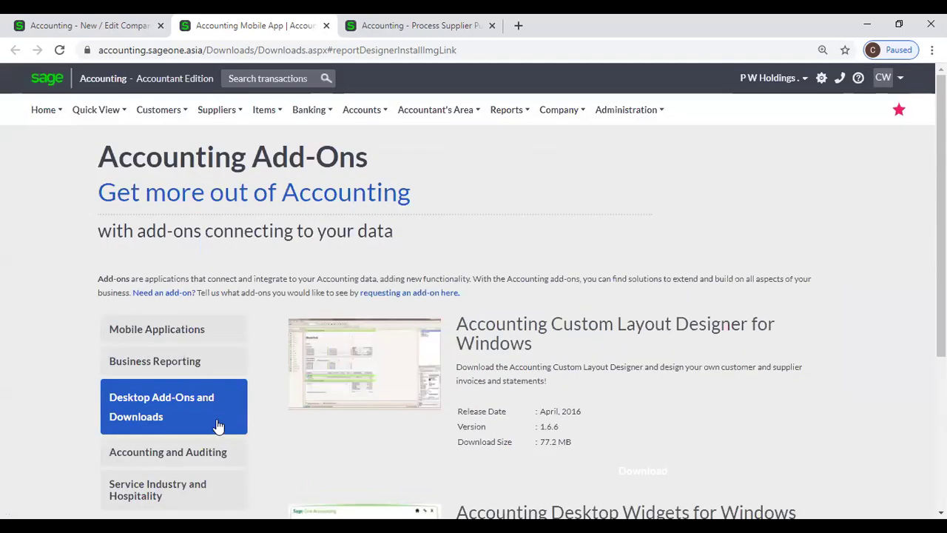
{"action": "scroll", "coordinate": [495, 357], "scroll_direction": "down", "scroll_amount": 3}
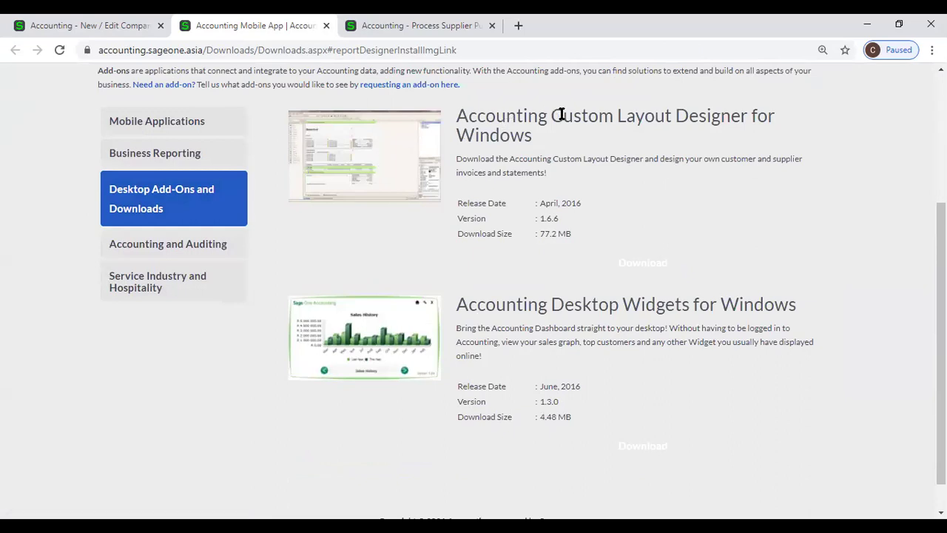
{"action": "left_click", "coordinate": [371, 145]}
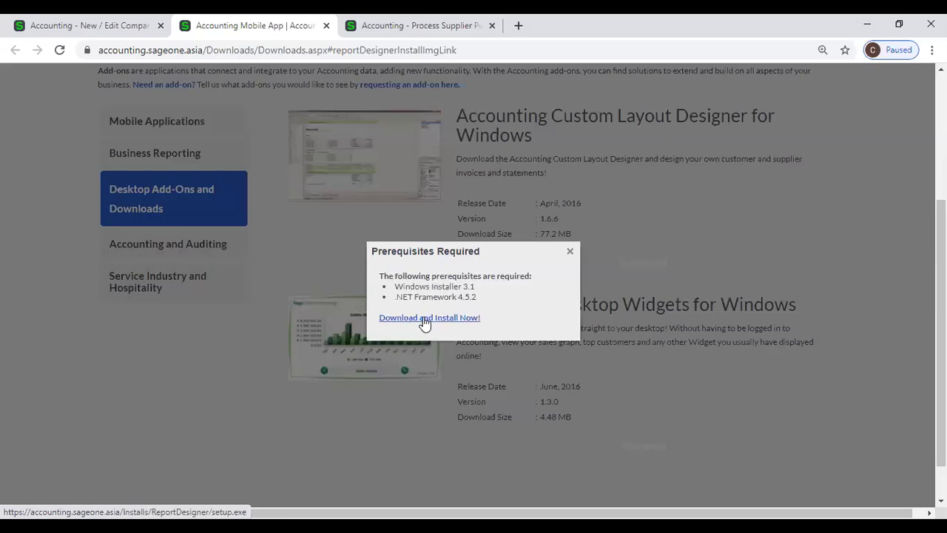
{"action": "left_click", "coordinate": [569, 254]}
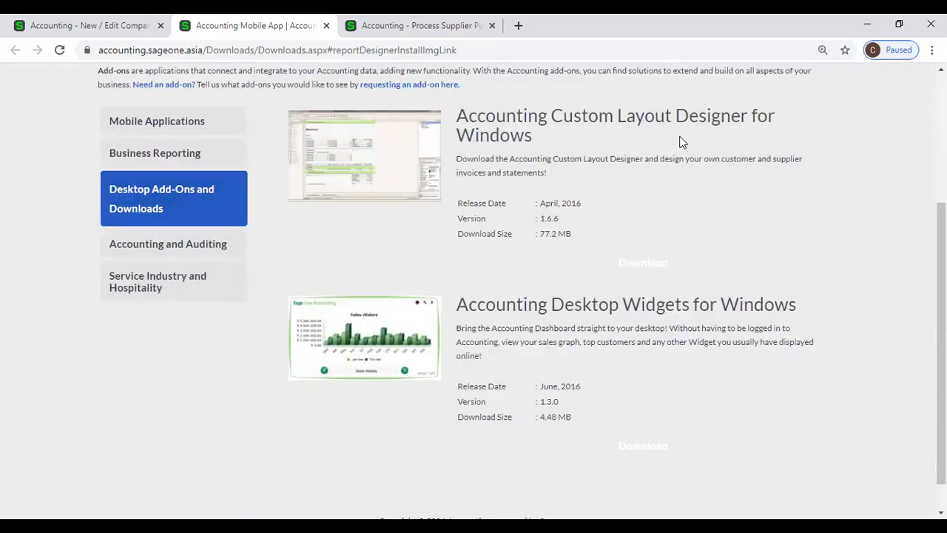
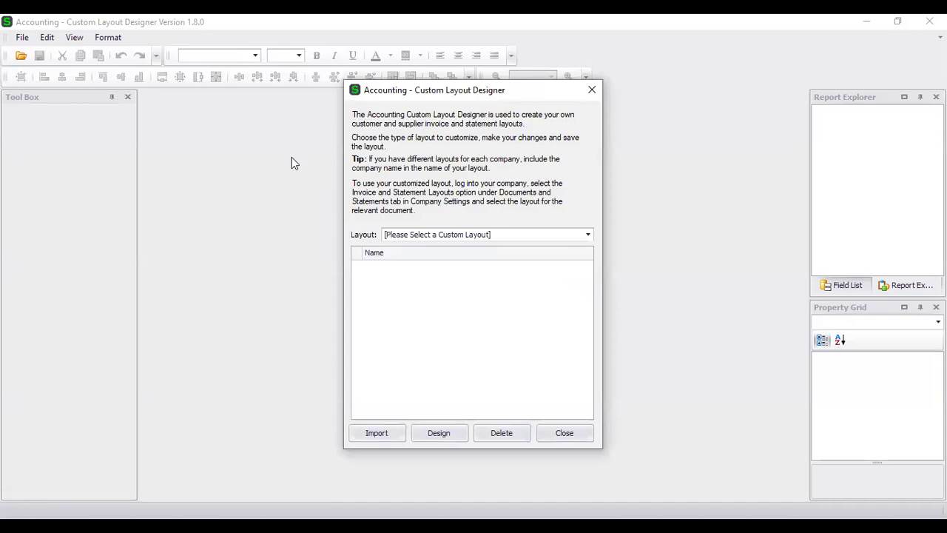
In the Custom Layout Designer app, open the Default (Classic) layout of Quotes / Sales Orders / Tax Invoices / Credit Notes for design
{"action": "left_click_drag", "start_coordinate": [422, 95], "coordinate": [373, 83]}
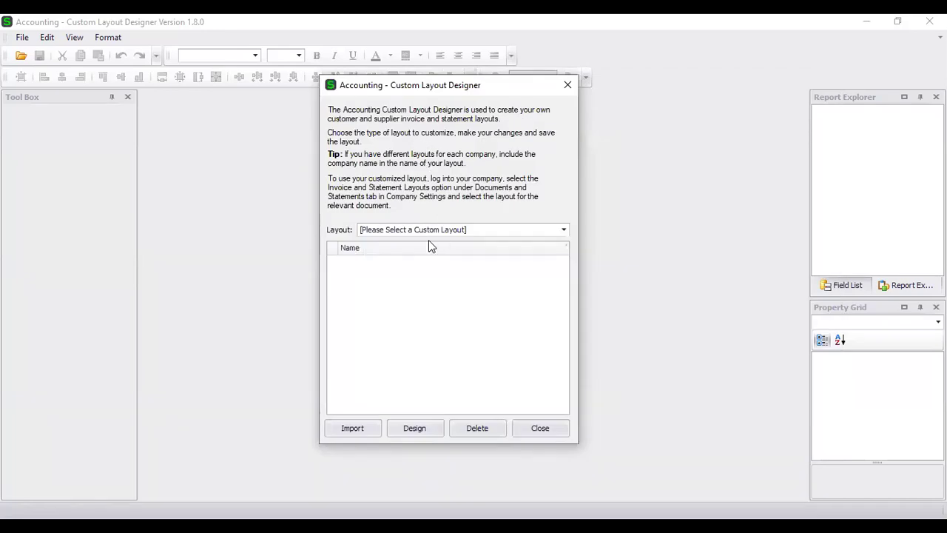
{"action": "left_click", "coordinate": [436, 232]}
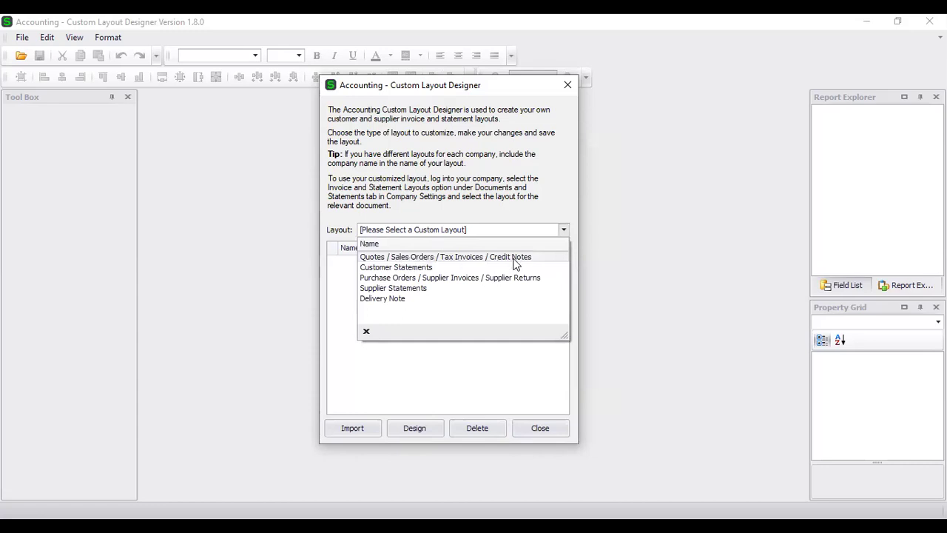
{"action": "left_click", "coordinate": [466, 259]}
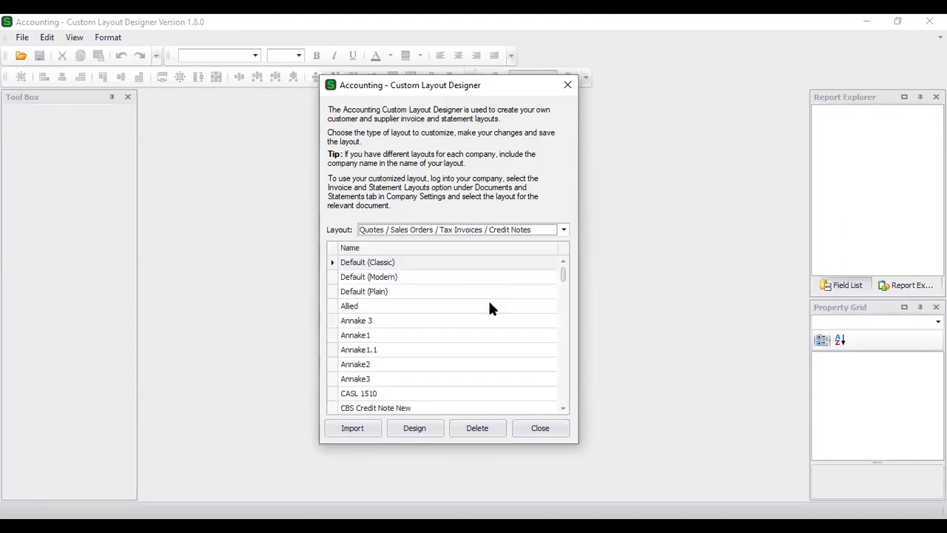
{"action": "left_click", "coordinate": [434, 264]}
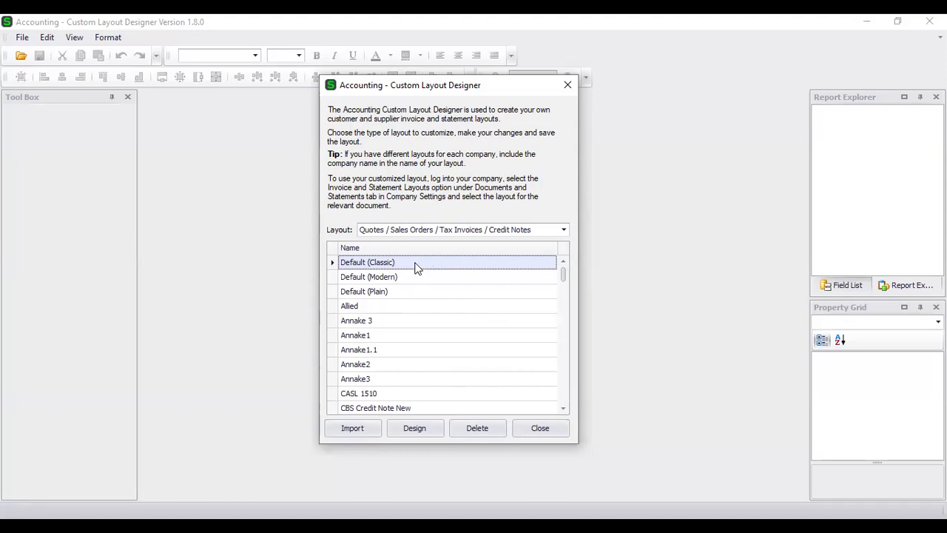
{"action": "left_click", "coordinate": [427, 429]}
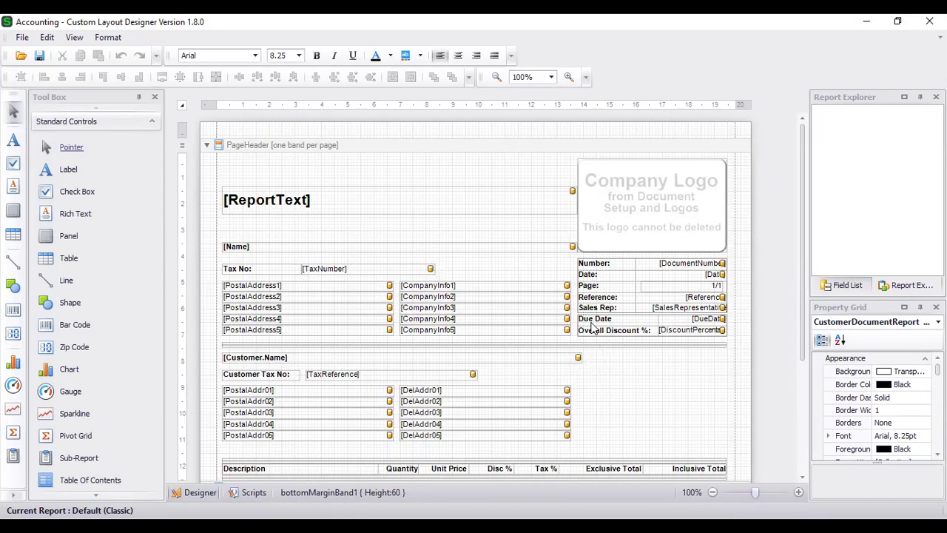
Examine the report title, company logo, document details, item lines and footer totals of the Default (Classic) layout
{"action": "left_click", "coordinate": [497, 192]}
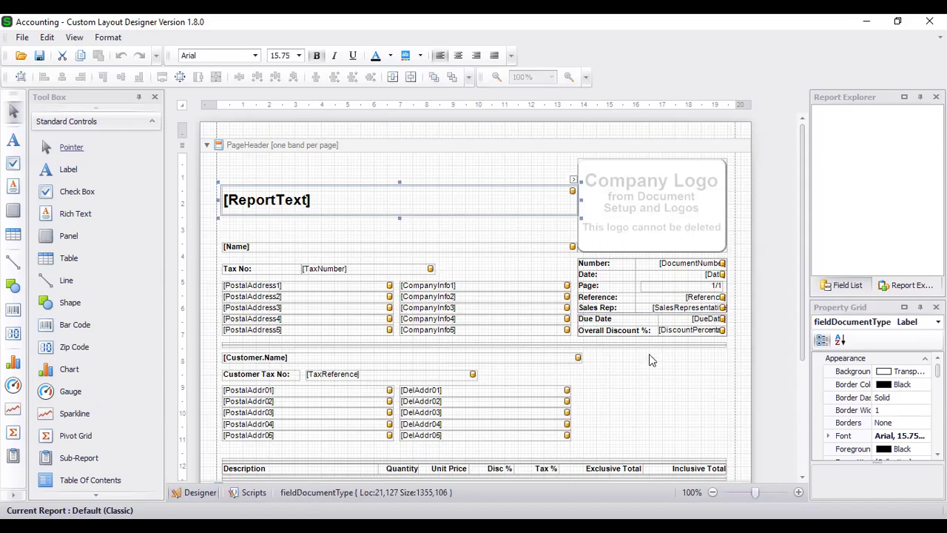
{"action": "scroll", "coordinate": [643, 366], "scroll_direction": "down", "scroll_amount": 3}
{"action": "scroll", "coordinate": [625, 214], "scroll_direction": "up", "scroll_amount": 3}
{"action": "left_click", "coordinate": [632, 198]}
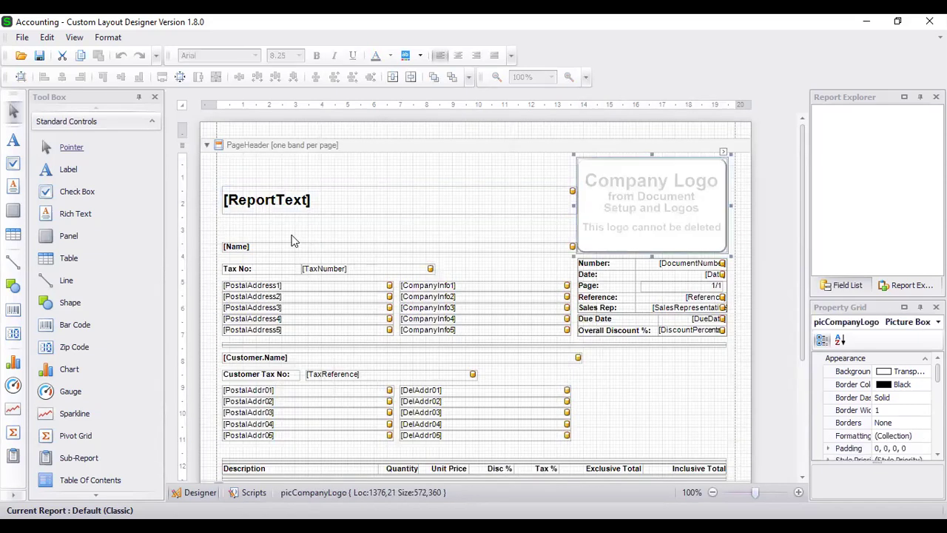
{"action": "left_click", "coordinate": [314, 209]}
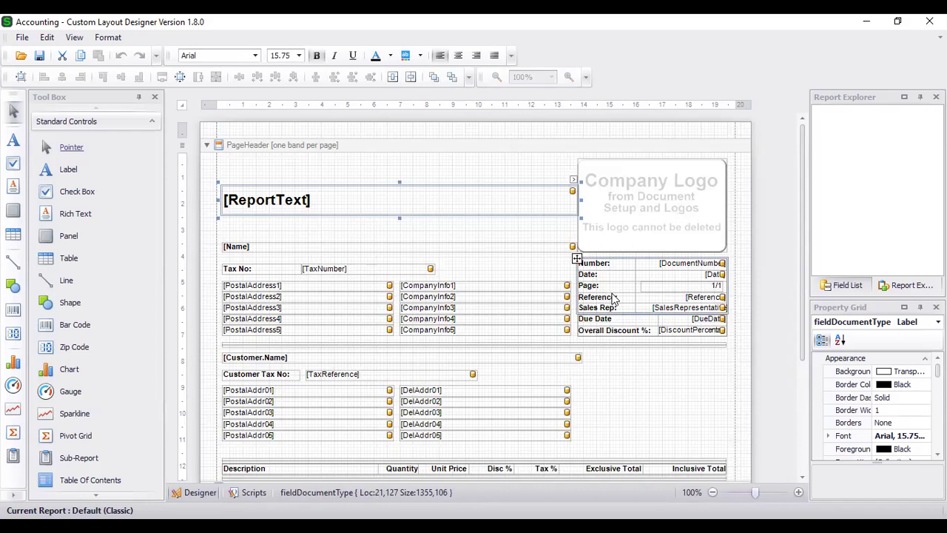
{"action": "scroll", "coordinate": [716, 331], "scroll_direction": "down", "scroll_amount": 5}
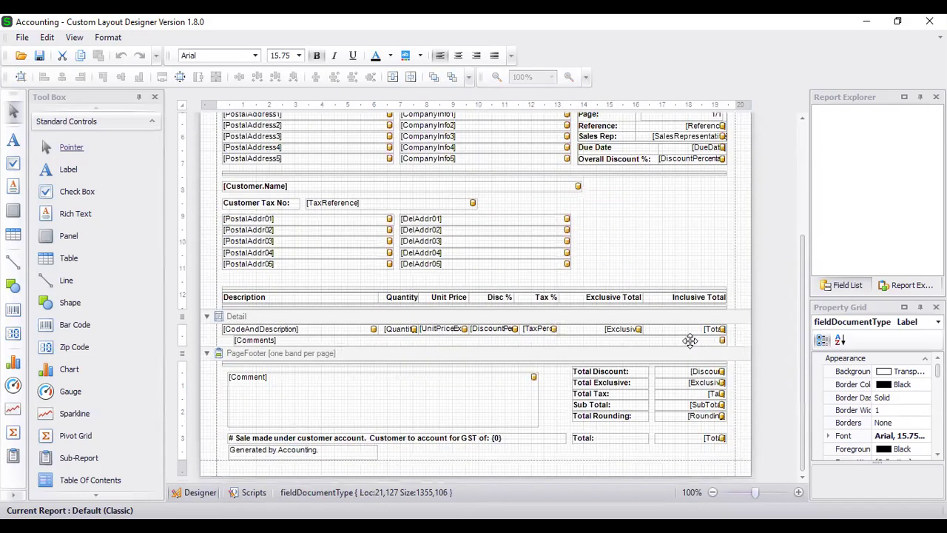
{"action": "scroll", "coordinate": [689, 340], "scroll_direction": "up", "scroll_amount": 2}
{"action": "scroll", "coordinate": [690, 339], "scroll_direction": "up", "scroll_amount": 3}
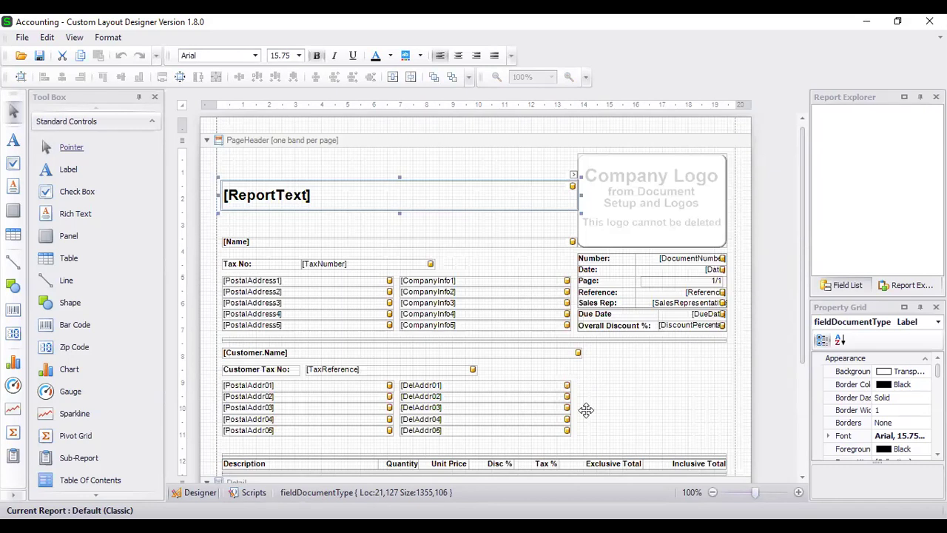
Extend the page footer band downward to a height of about 524 units
{"action": "scroll", "coordinate": [585, 429], "scroll_direction": "down", "scroll_amount": 3}
{"action": "left_click_drag", "start_coordinate": [582, 458], "coordinate": [582, 490]}
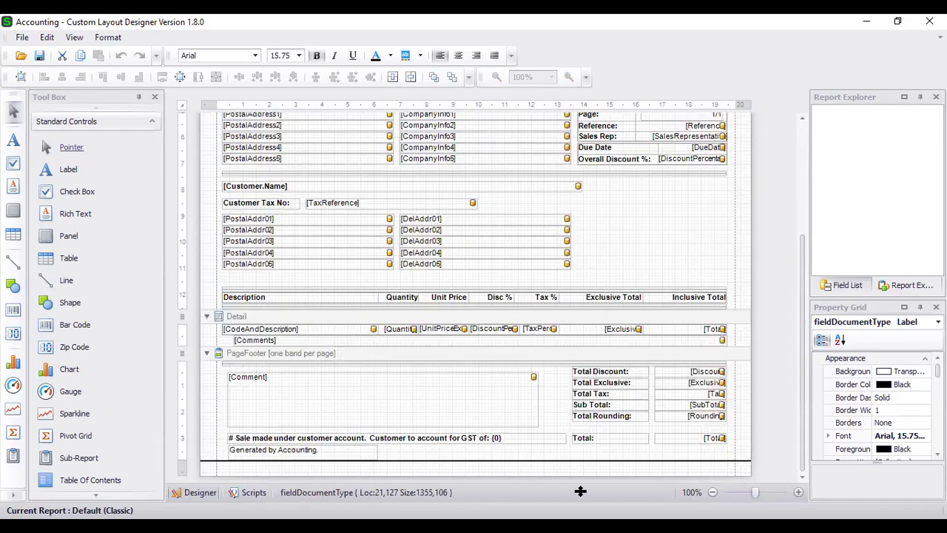
{"action": "scroll", "coordinate": [573, 356], "scroll_direction": "down", "scroll_amount": 1}
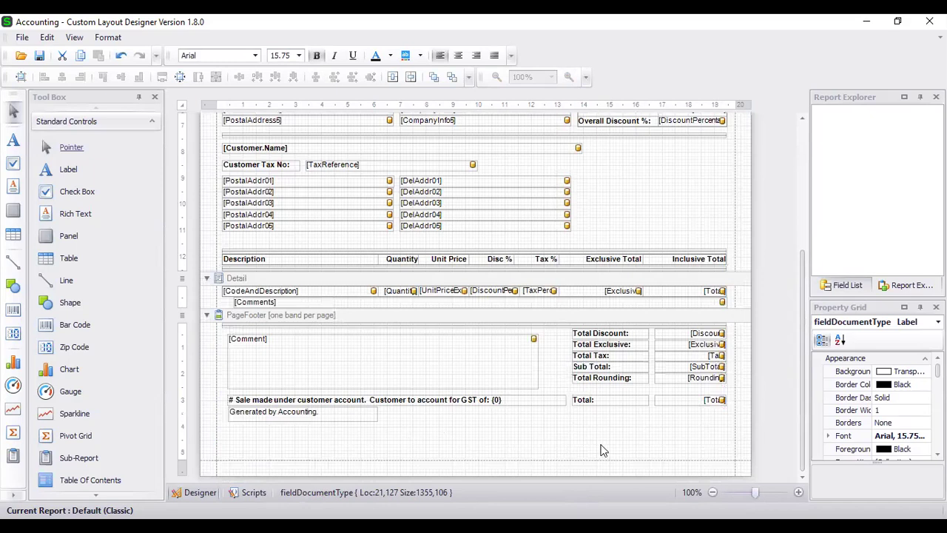
Add a label about 521 by 93 units in the page footer, below the "Generated by Accounting." text
{"action": "left_click", "coordinate": [266, 315]}
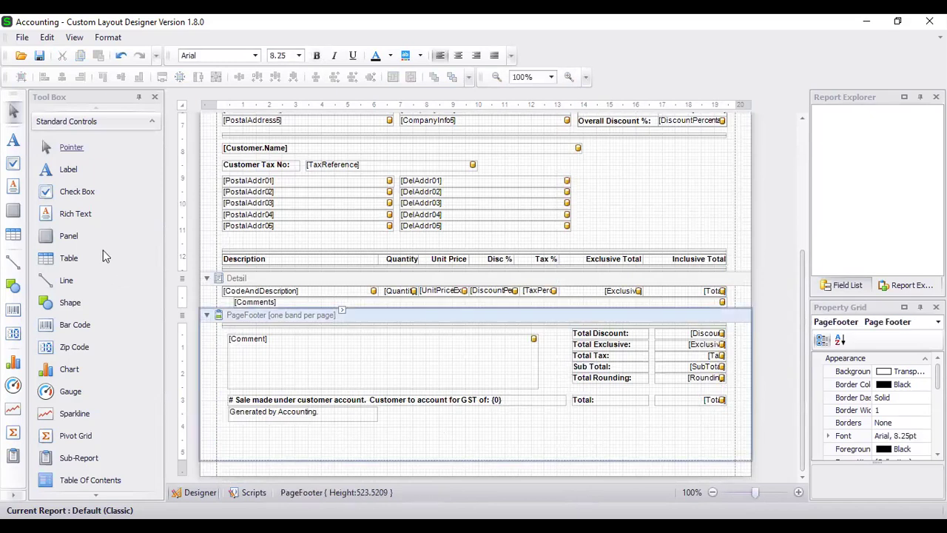
{"action": "left_click", "coordinate": [67, 171]}
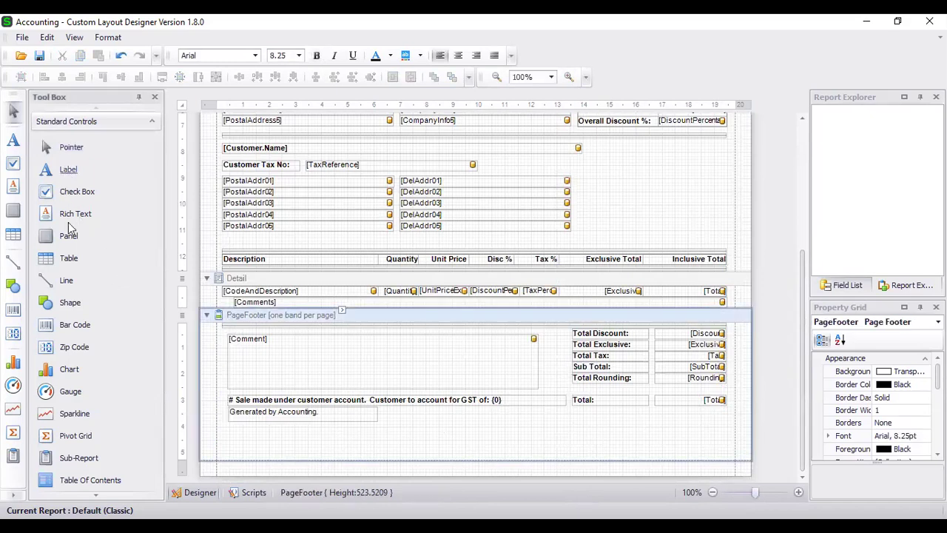
{"action": "left_click_drag", "start_coordinate": [254, 428], "coordinate": [390, 452]}
Place the Comment field from CustomerDocumentHeader in the page footer beside the new label and enlarge it to about 402 by 135 units
{"action": "left_click", "coordinate": [848, 284]}
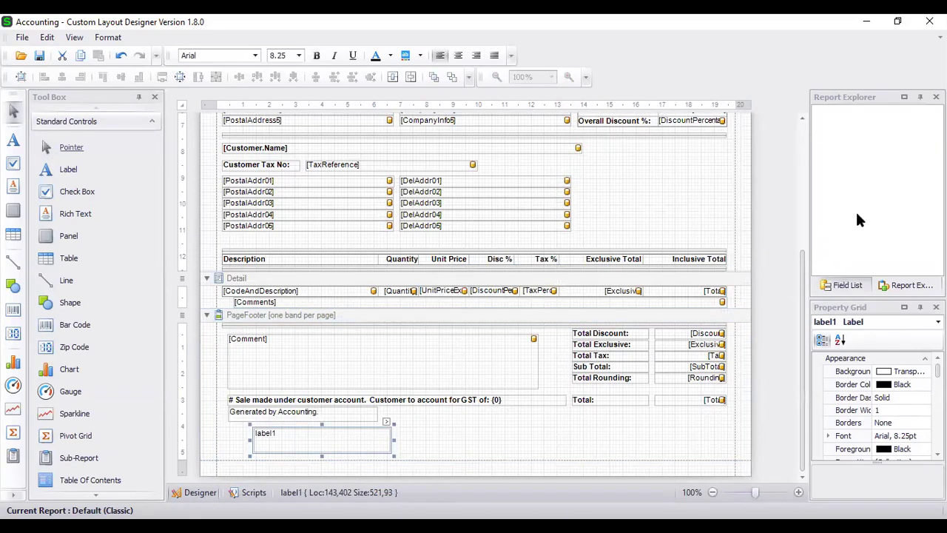
{"action": "scroll", "coordinate": [855, 177], "scroll_direction": "down", "scroll_amount": 8}
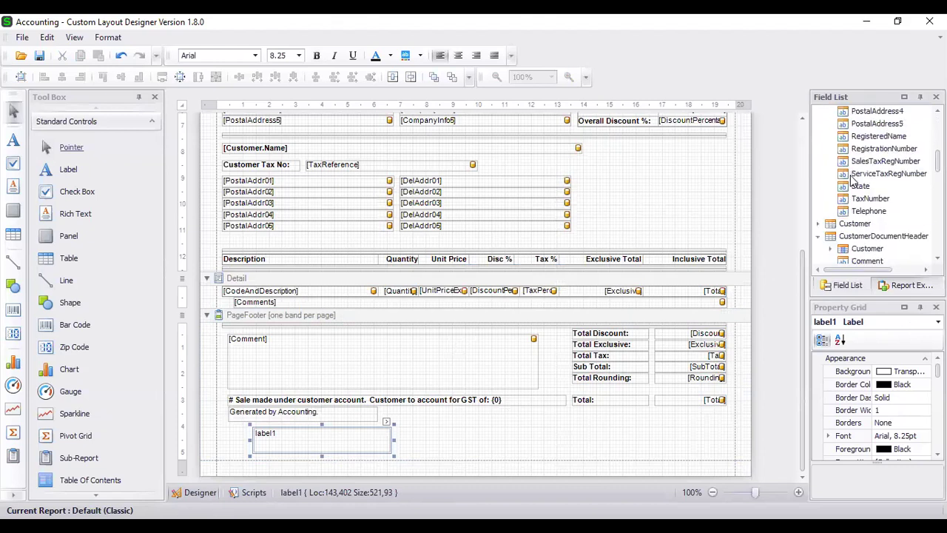
{"action": "left_click_drag", "start_coordinate": [868, 186], "coordinate": [503, 420]}
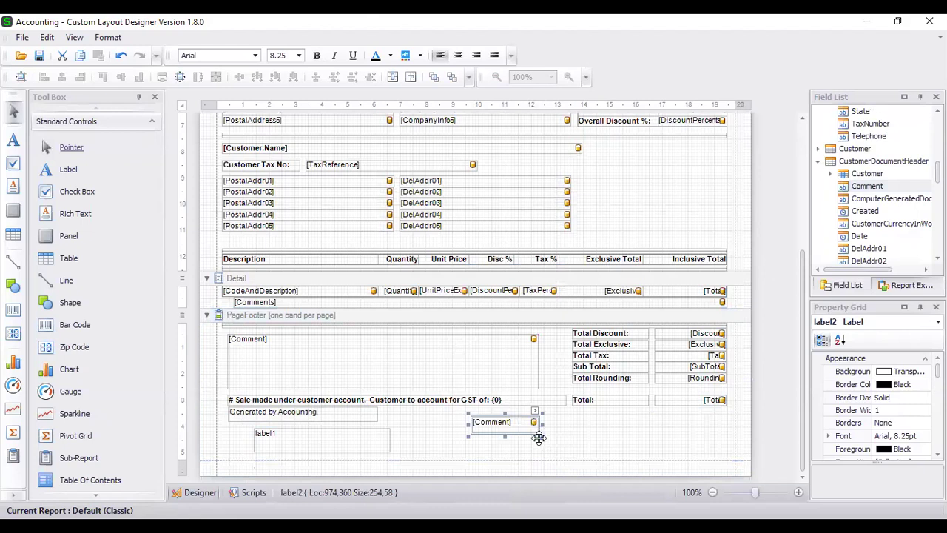
{"action": "left_click_drag", "start_coordinate": [539, 437], "coordinate": [581, 456]}
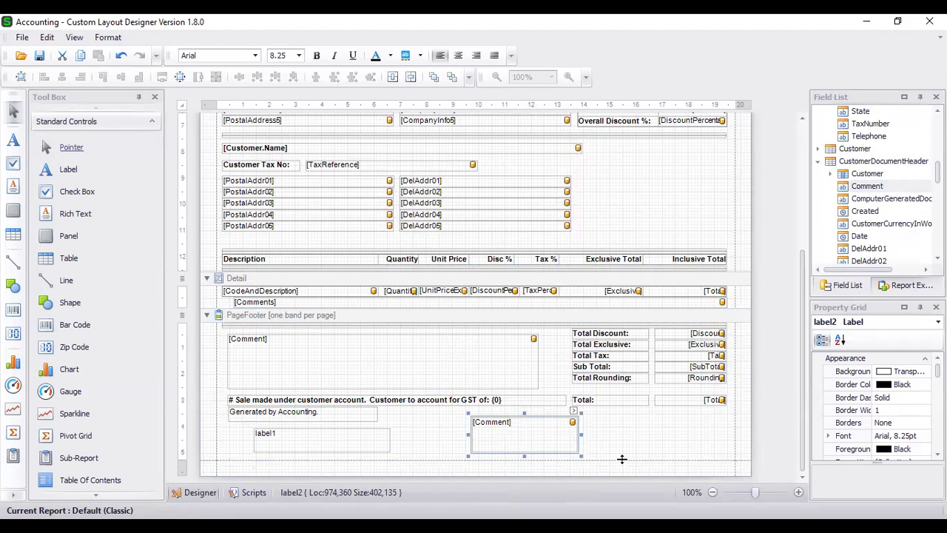
{"action": "scroll", "coordinate": [629, 437], "scroll_direction": "up", "scroll_amount": 3}
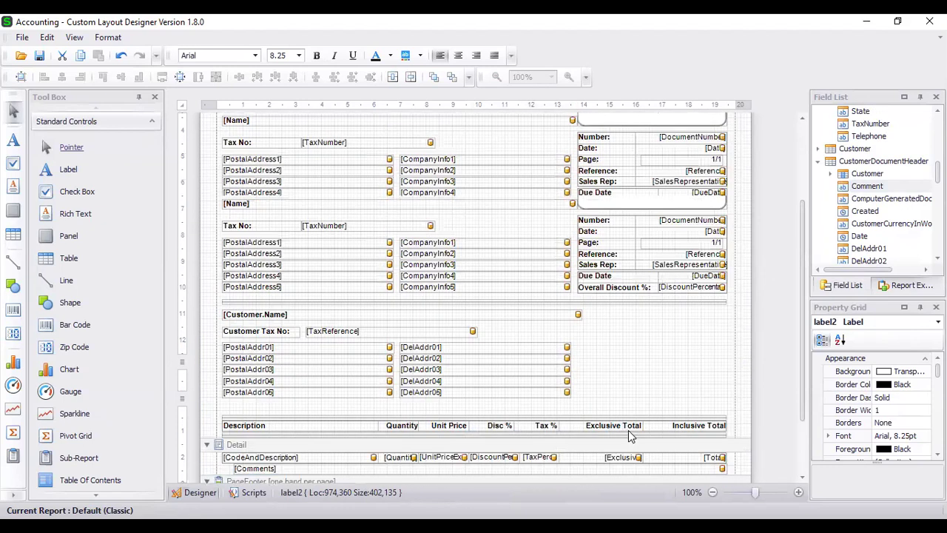
{"action": "scroll", "coordinate": [608, 379], "scroll_direction": "up", "scroll_amount": 1}
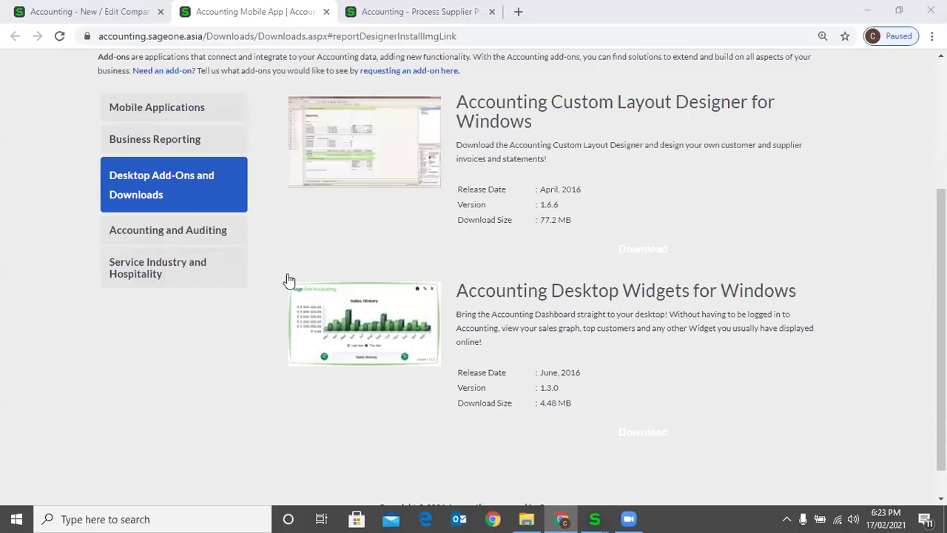
{"action": "scroll", "coordinate": [310, 254], "scroll_direction": "up", "scroll_amount": 3}
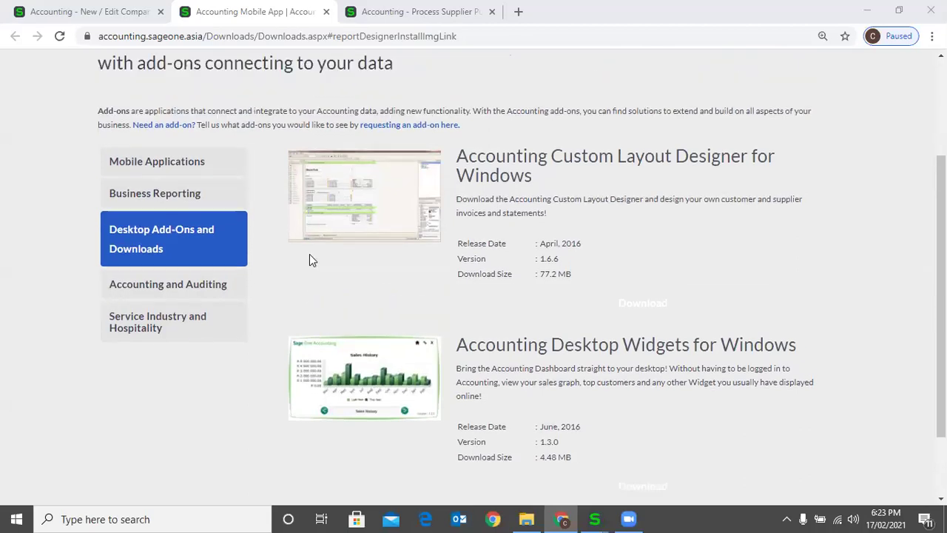
{"action": "scroll", "coordinate": [285, 259], "scroll_direction": "down", "scroll_amount": 3}
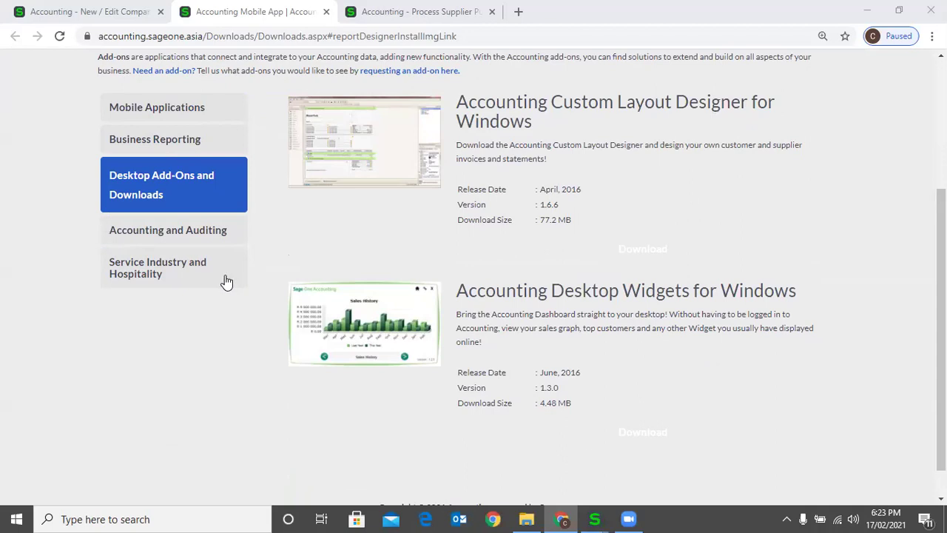
{"action": "scroll", "coordinate": [268, 222], "scroll_direction": "up", "scroll_amount": 1}
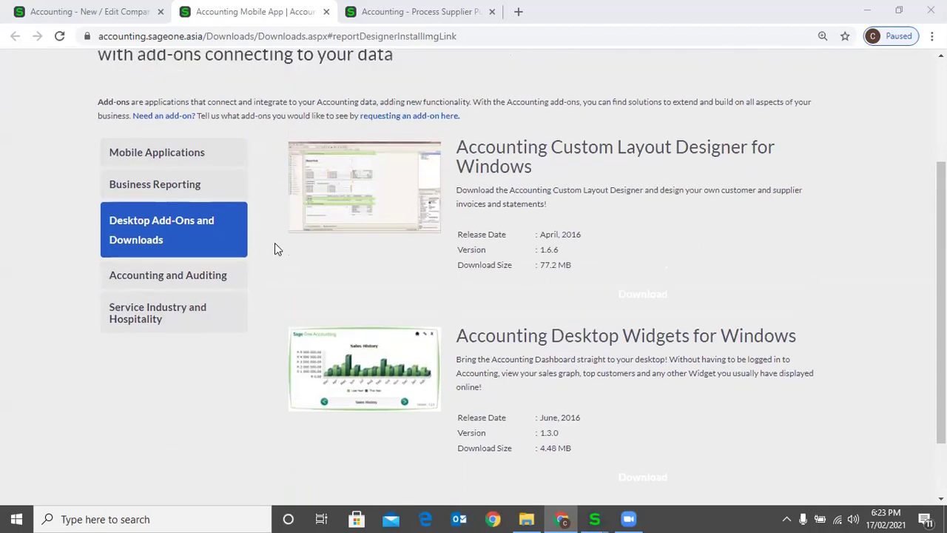
Close the Custom Layout Designer and the Accounting Add-Ons page, returning to the Invoices and Statements company settings
{"action": "mouse_move", "coordinate": [594, 519]}
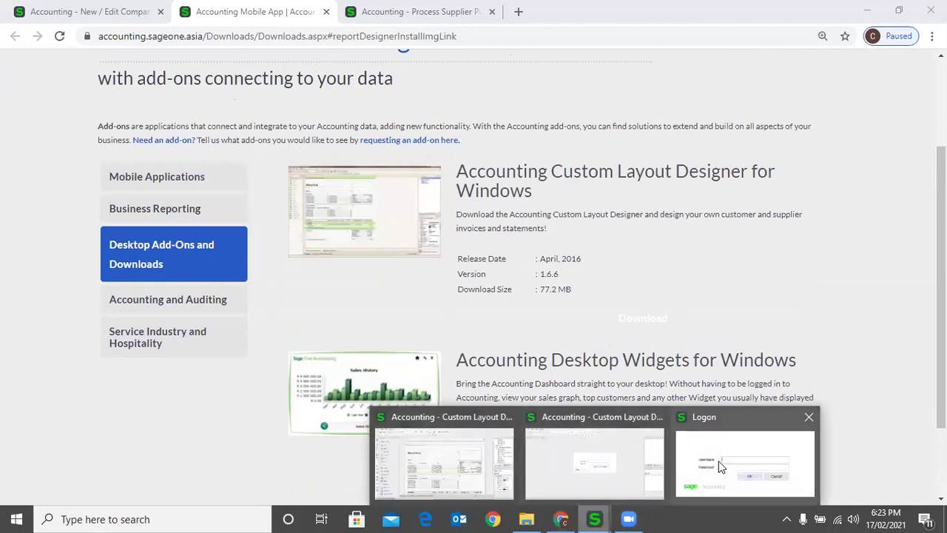
{"action": "left_click", "coordinate": [722, 466]}
{"action": "left_click", "coordinate": [538, 282]}
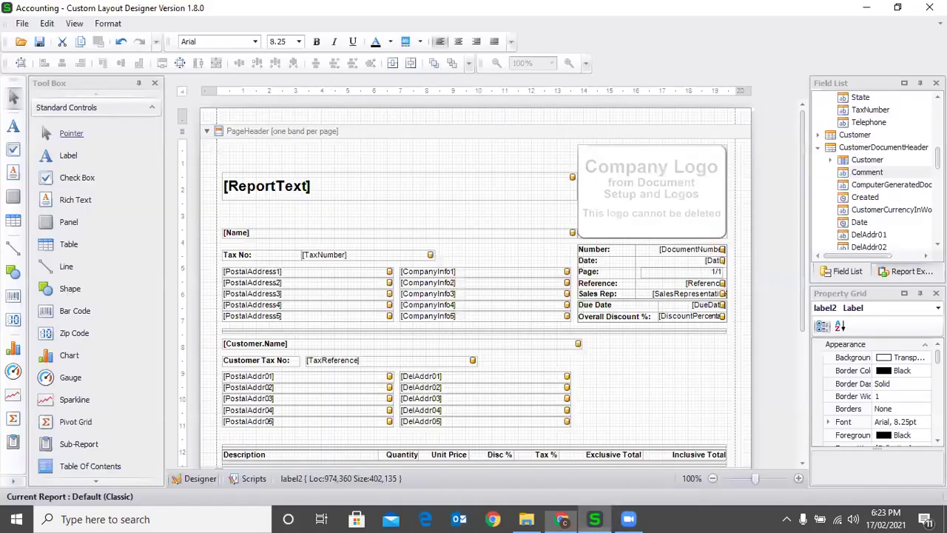
{"action": "left_click", "coordinate": [514, 309]}
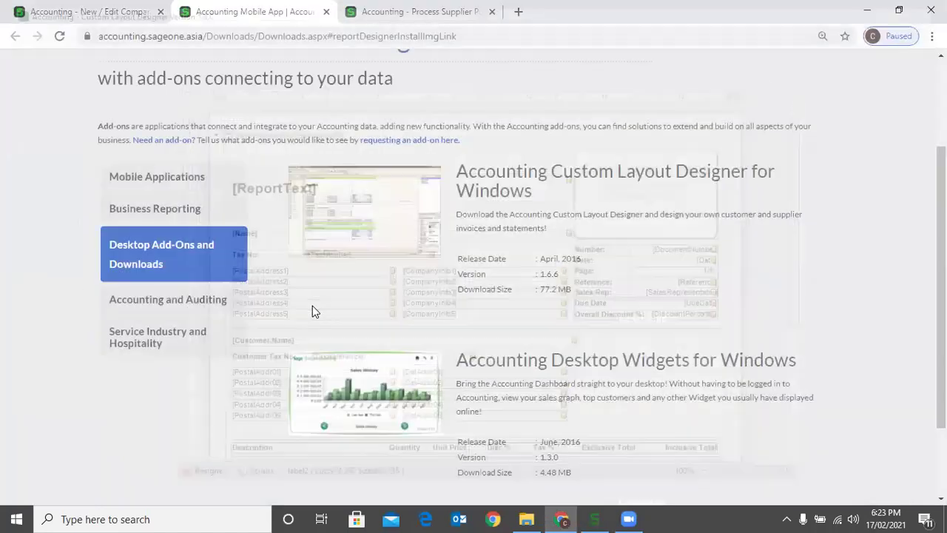
{"action": "scroll", "coordinate": [252, 199], "scroll_direction": "up", "scroll_amount": 1}
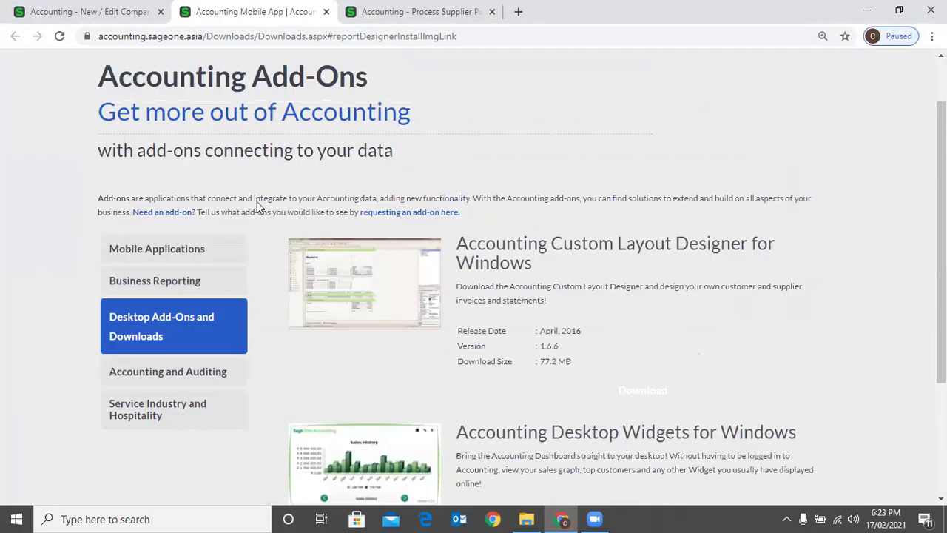
{"action": "scroll", "coordinate": [257, 201], "scroll_direction": "up", "scroll_amount": 1}
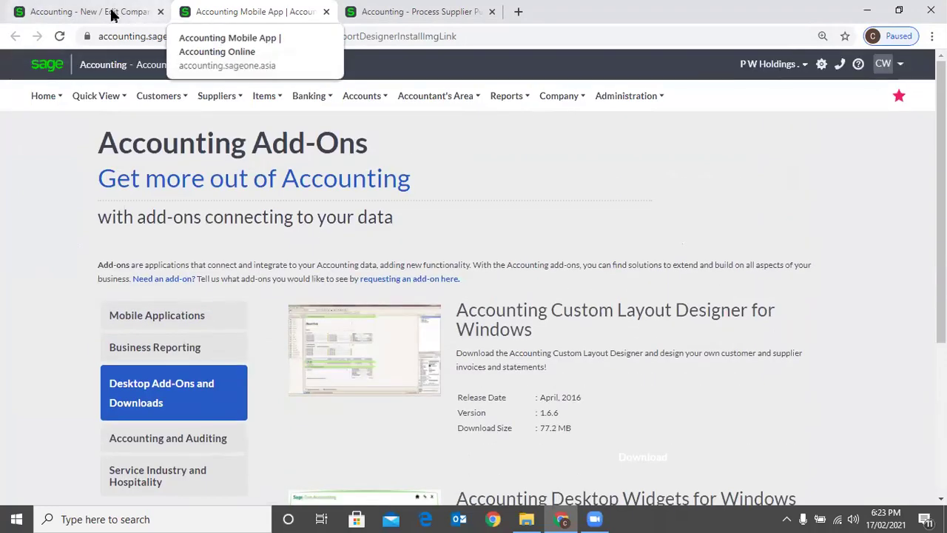
{"action": "key", "text": "ctrl+w"}
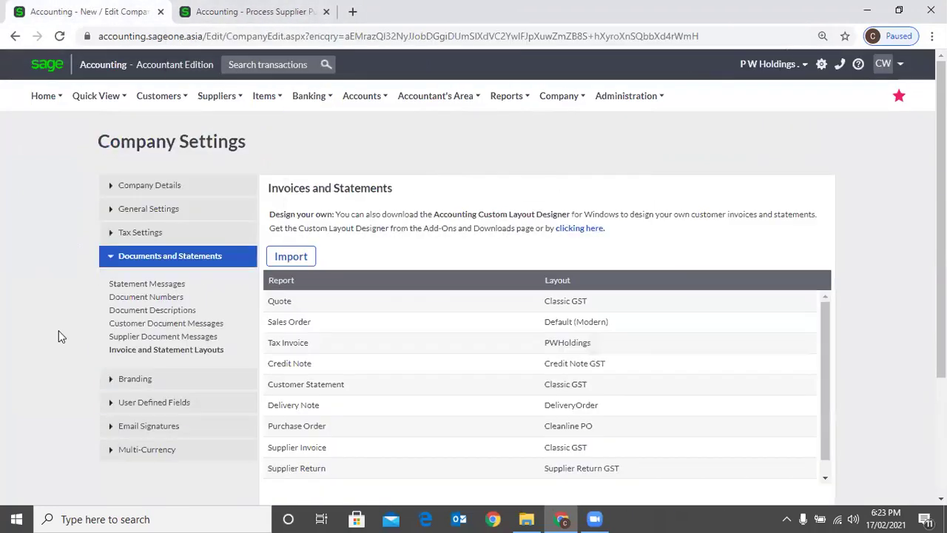
Open the Branding settings, review the logo file and position options, and preview the Classic layout with the logo at Top Right
{"action": "left_click", "coordinate": [131, 382]}
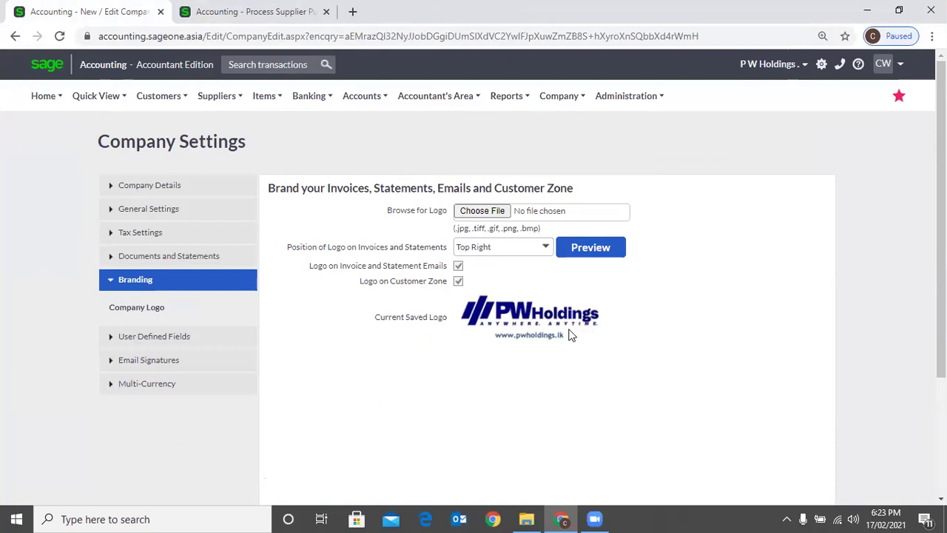
{"action": "left_click", "coordinate": [500, 213]}
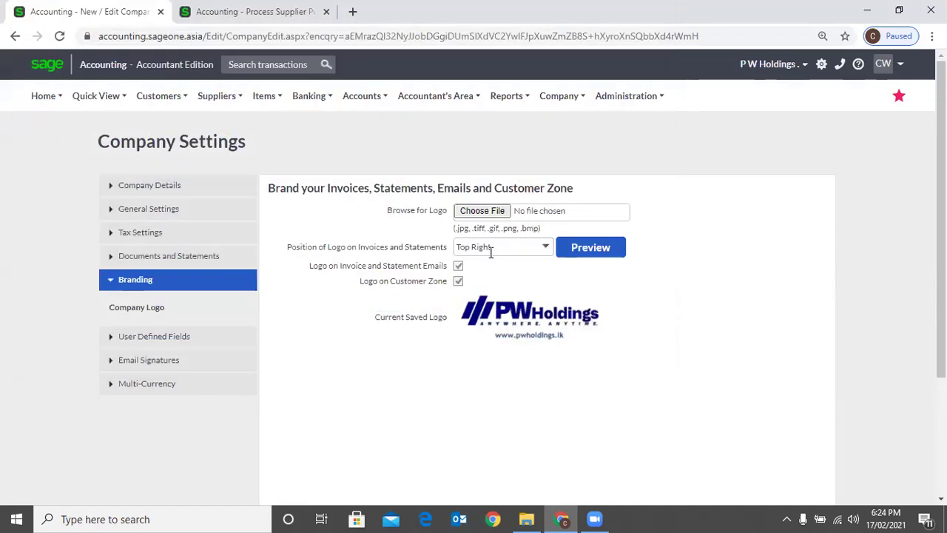
{"action": "left_click", "coordinate": [545, 248]}
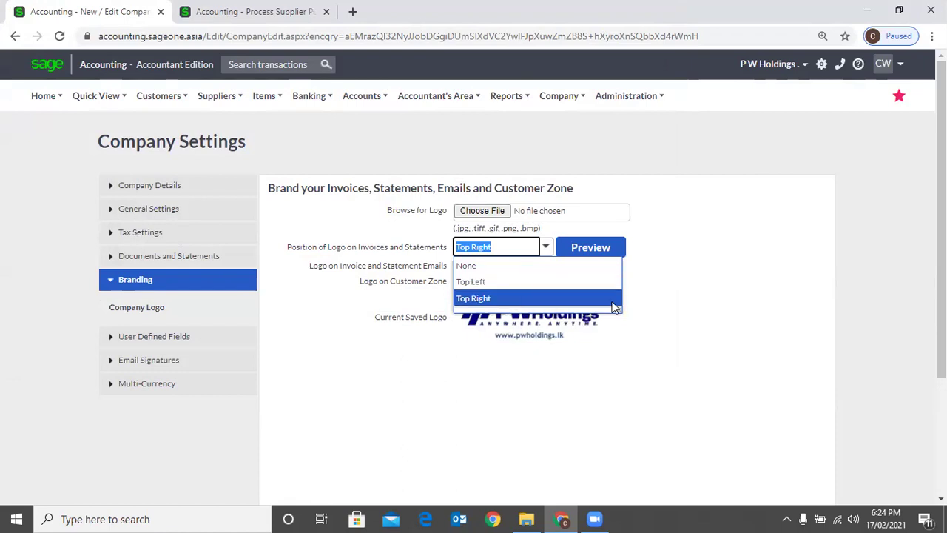
{"action": "left_click", "coordinate": [712, 315]}
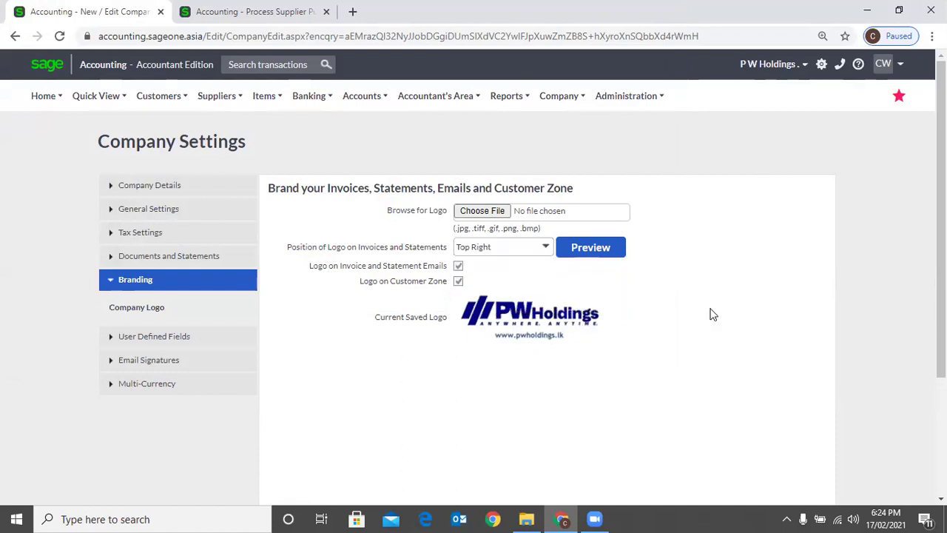
{"action": "left_click", "coordinate": [581, 250]}
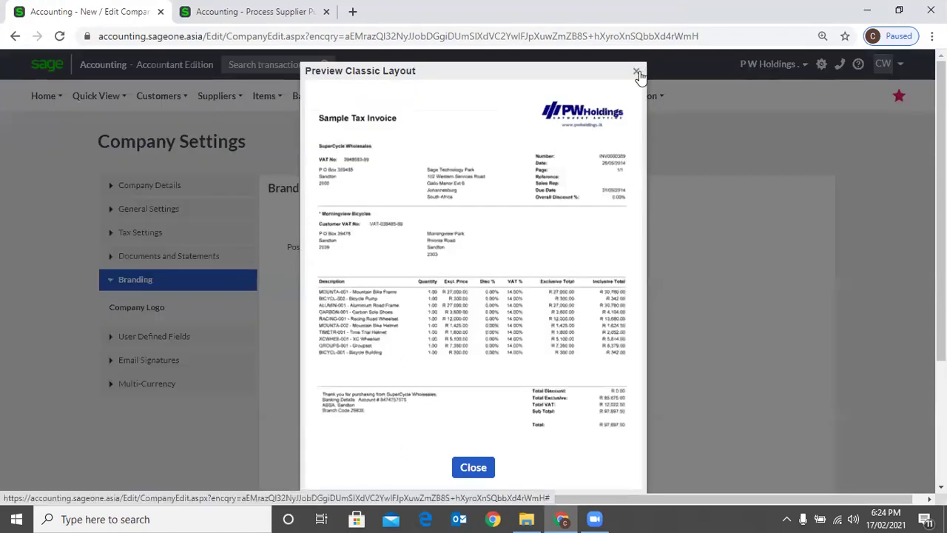
{"action": "left_click", "coordinate": [637, 71]}
Set the position of the logo on invoices and statements to Top Left and preview the layout
{"action": "left_click", "coordinate": [545, 247]}
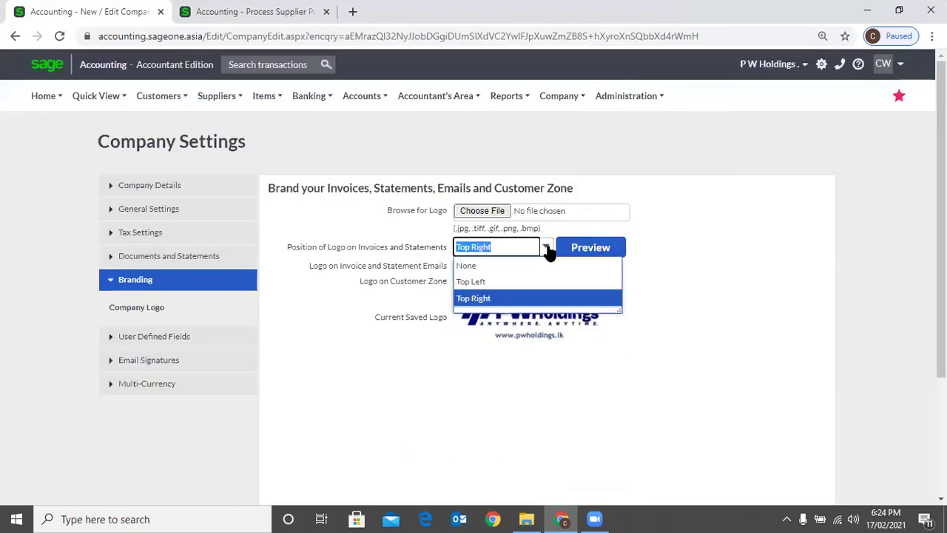
{"action": "left_click", "coordinate": [495, 280]}
{"action": "left_click", "coordinate": [599, 250]}
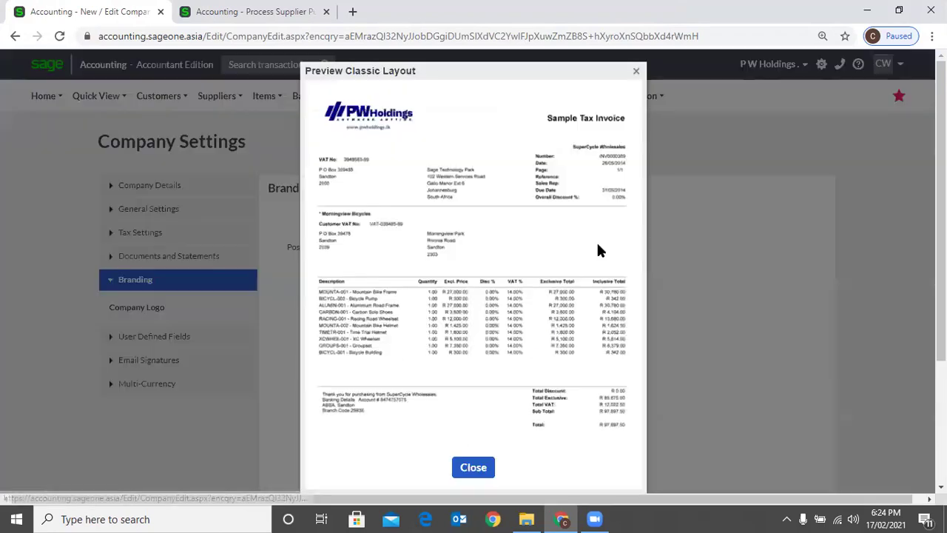
{"action": "left_click", "coordinate": [636, 71]}
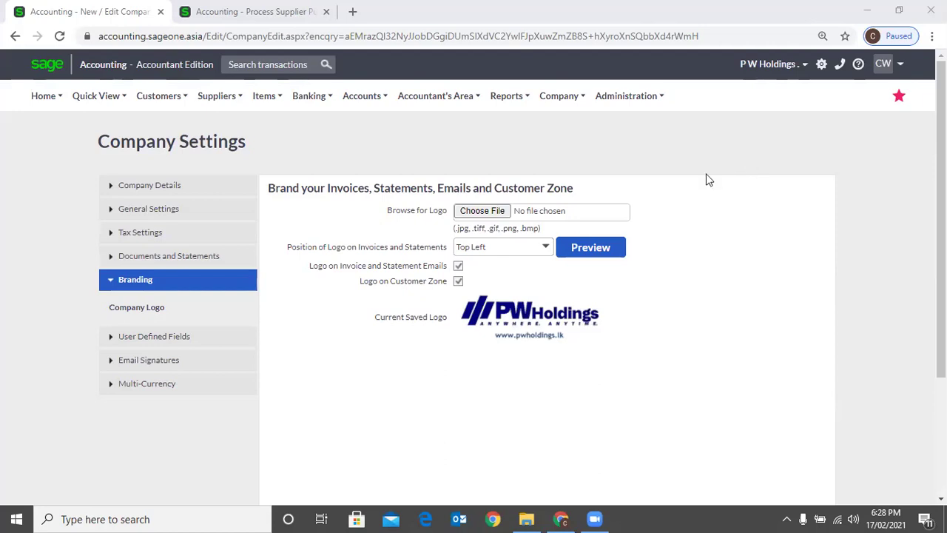
Review the Document Numbers and Statement Messages settings under Documents and Statements
{"action": "left_click", "coordinate": [157, 257]}
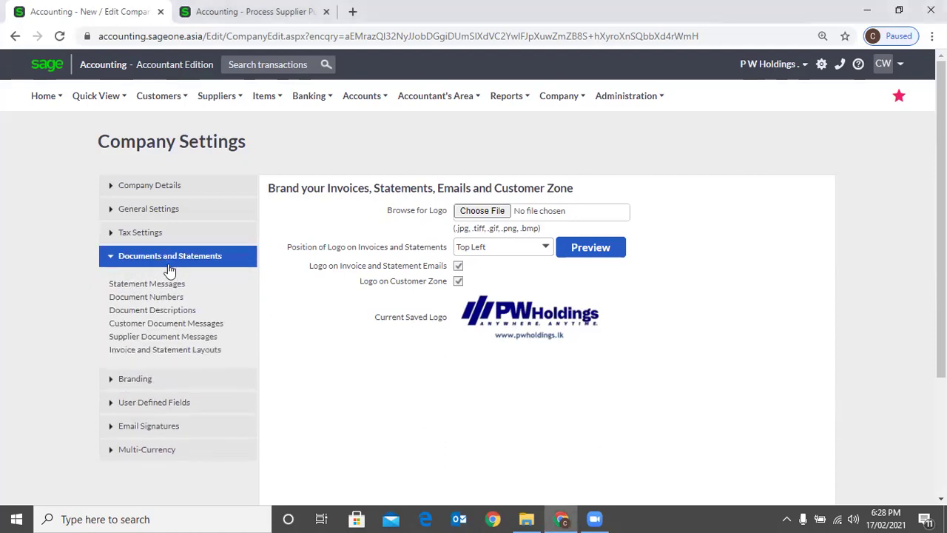
{"action": "left_click", "coordinate": [177, 299]}
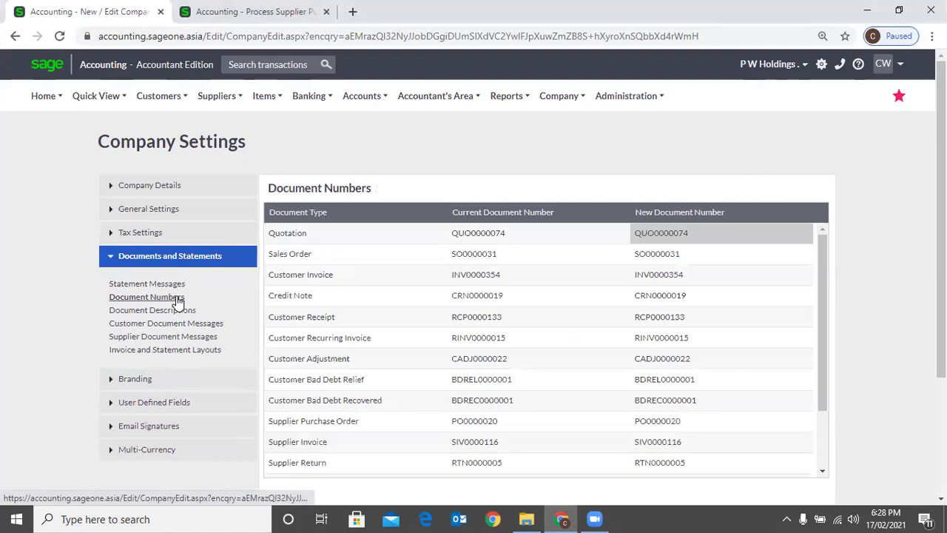
{"action": "left_click", "coordinate": [179, 287]}
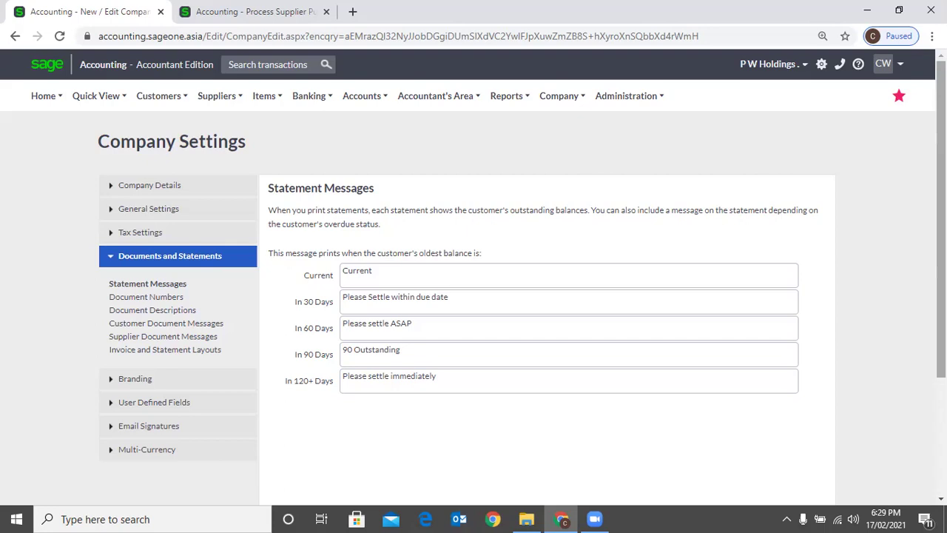
{"action": "left_click", "coordinate": [186, 298]}
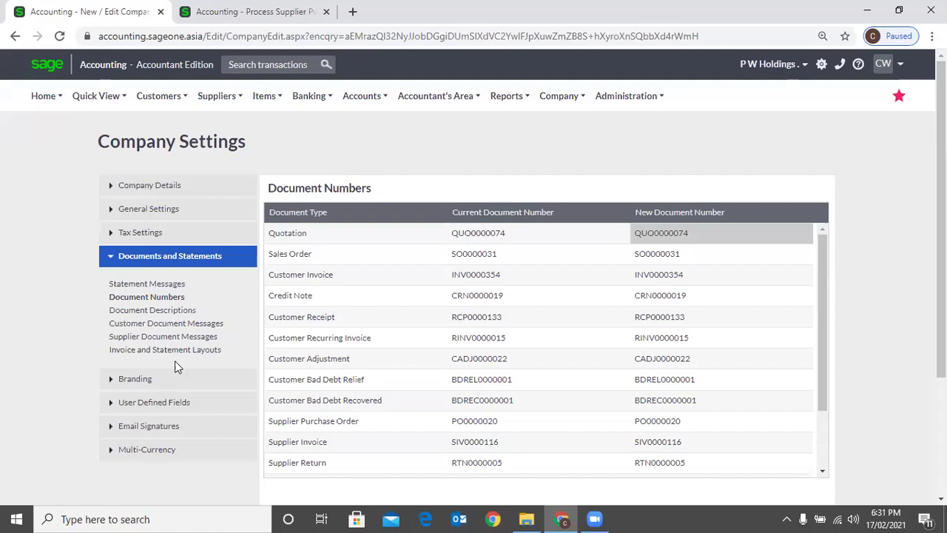
Open the Customer user defined fields settings, and look through the standard fields of a blank new customer form in the other browser tab
{"action": "left_click", "coordinate": [162, 401]}
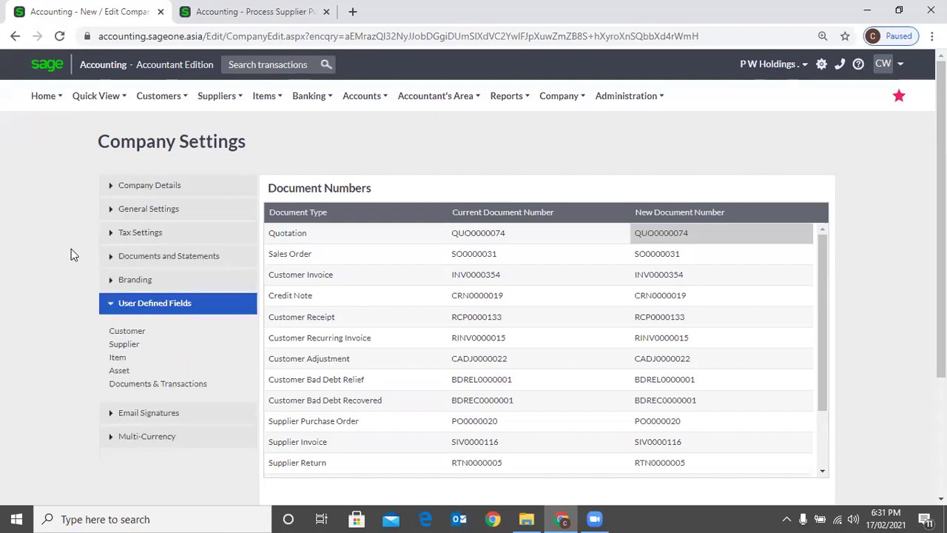
{"action": "left_click", "coordinate": [137, 337]}
{"action": "left_click", "coordinate": [208, 25]}
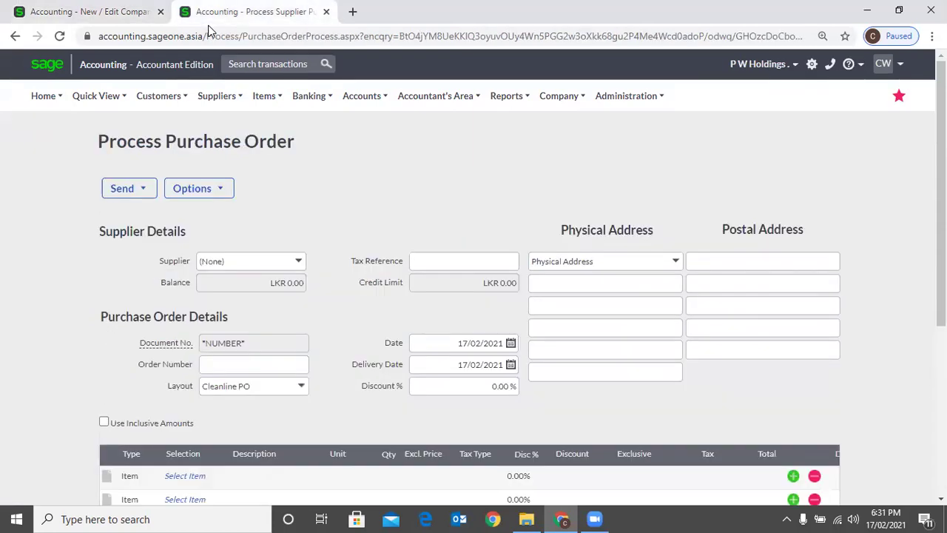
{"action": "mouse_move", "coordinate": [163, 95]}
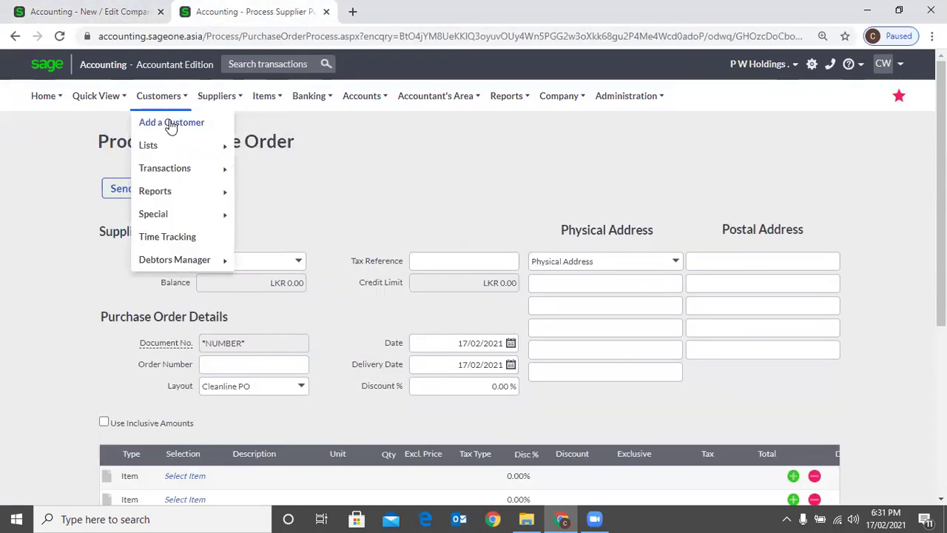
{"action": "left_click", "coordinate": [170, 125]}
{"action": "mouse_move", "coordinate": [166, 151]}
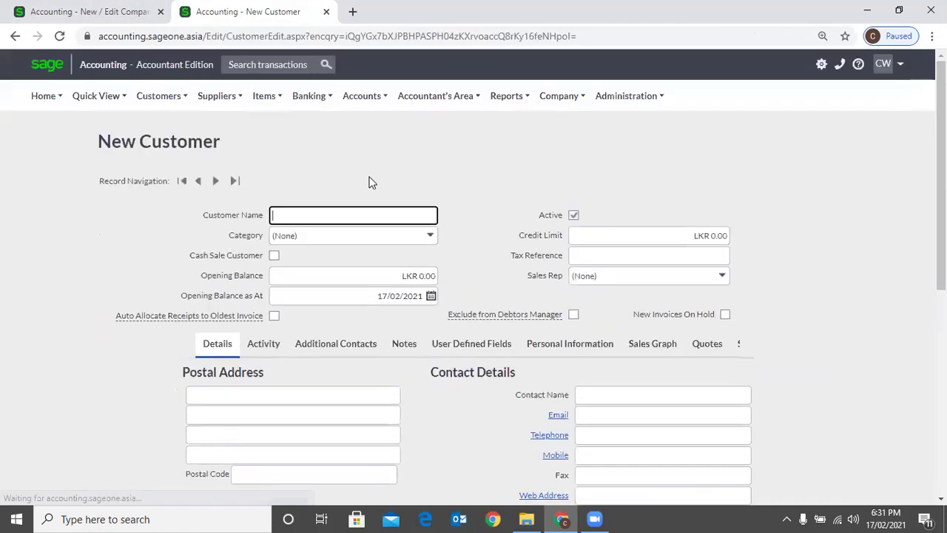
{"action": "scroll", "coordinate": [372, 183], "scroll_direction": "down", "scroll_amount": 3}
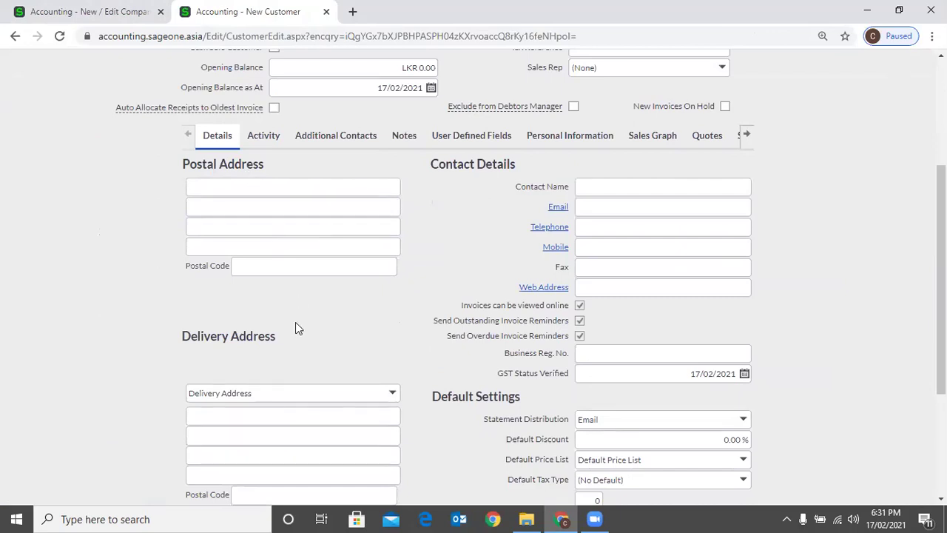
{"action": "scroll", "coordinate": [481, 265], "scroll_direction": "down", "scroll_amount": 2}
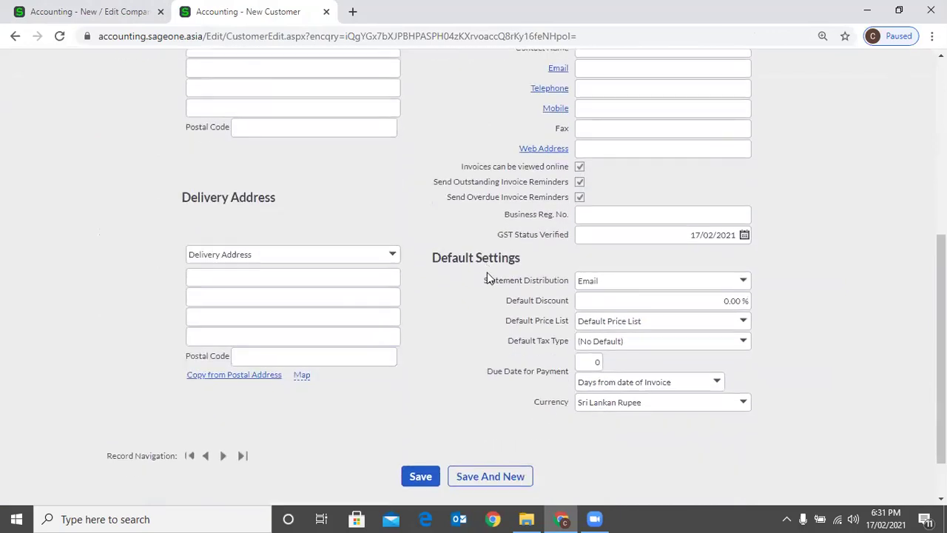
{"action": "scroll", "coordinate": [449, 222], "scroll_direction": "up", "scroll_amount": 3}
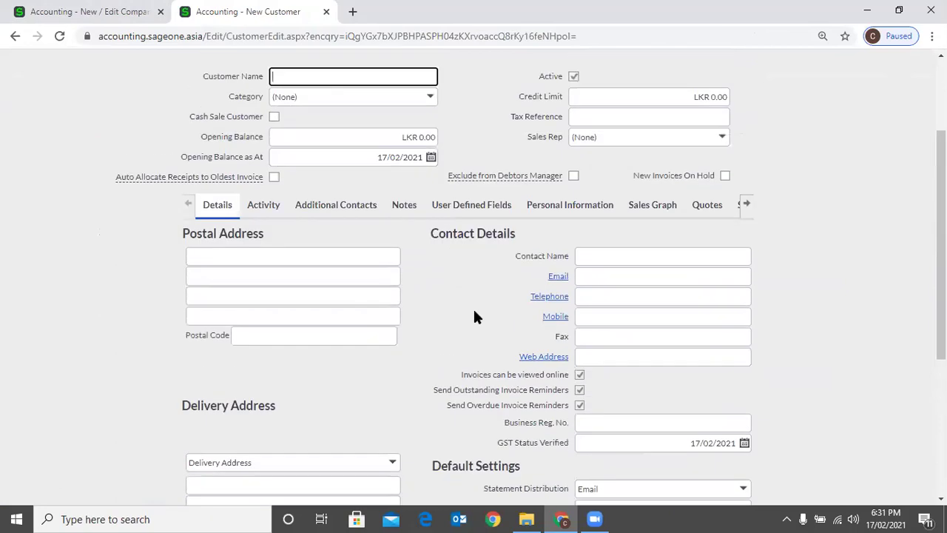
Compare the Customer user defined fields in Company Settings with the User Defined Fields section of the new customer form
{"action": "left_click", "coordinate": [118, 16]}
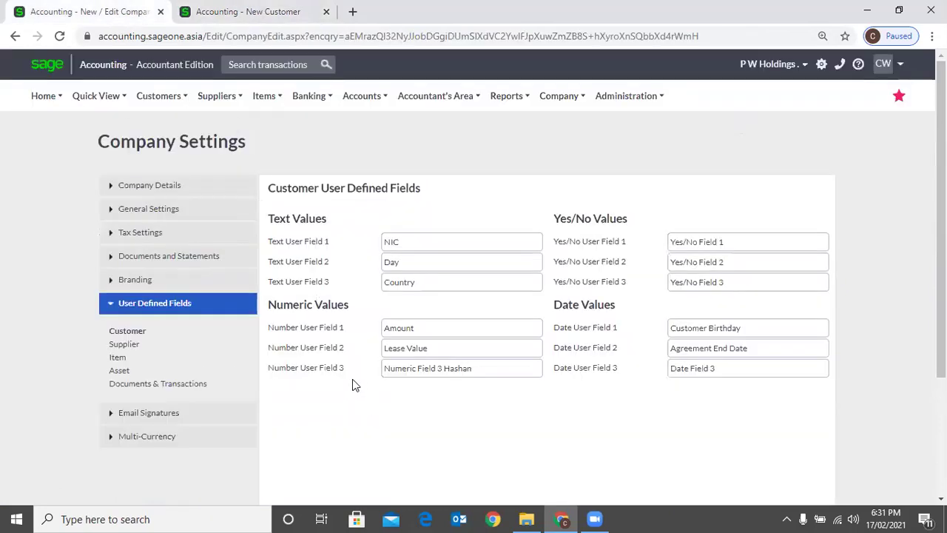
{"action": "left_click", "coordinate": [248, 11]}
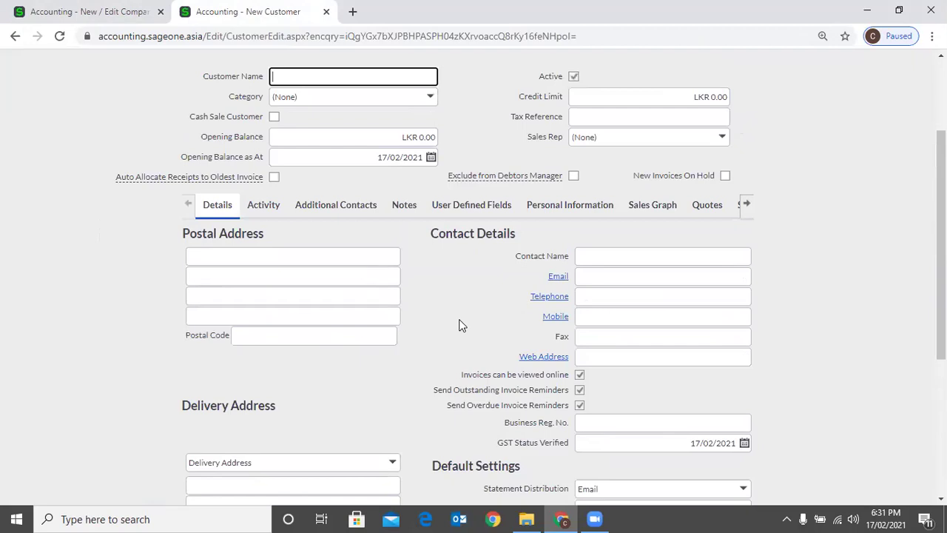
{"action": "left_click", "coordinate": [62, 12]}
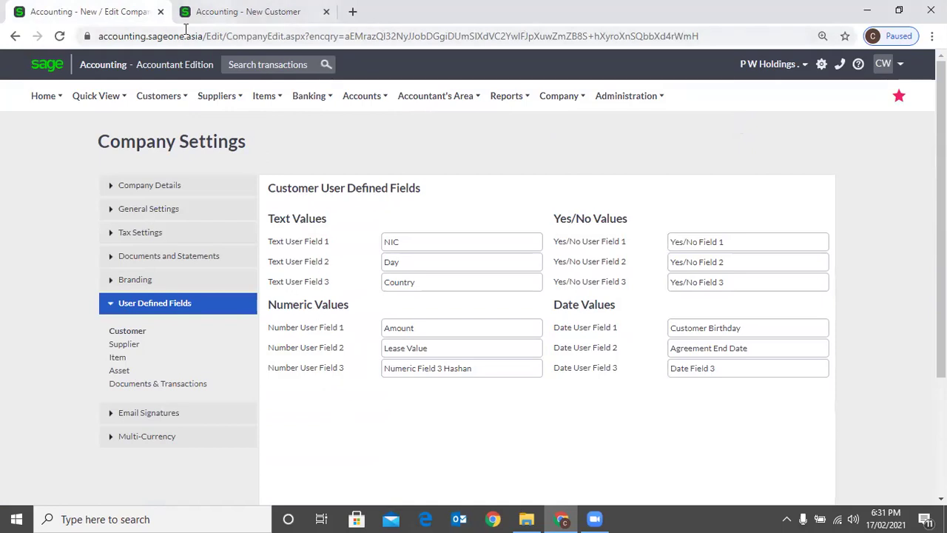
{"action": "key", "text": "ctrl+Tab"}
{"action": "left_click", "coordinate": [462, 223]}
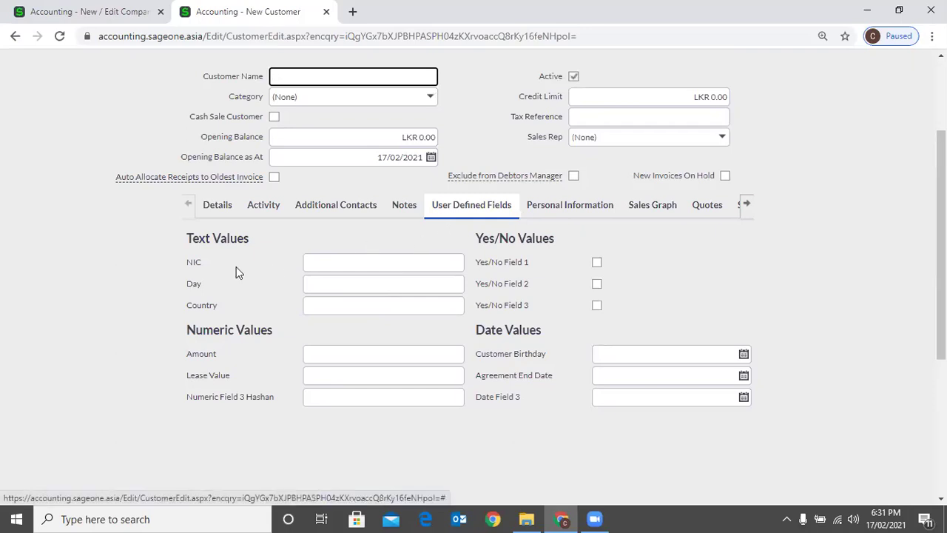
{"action": "left_click", "coordinate": [88, 12]}
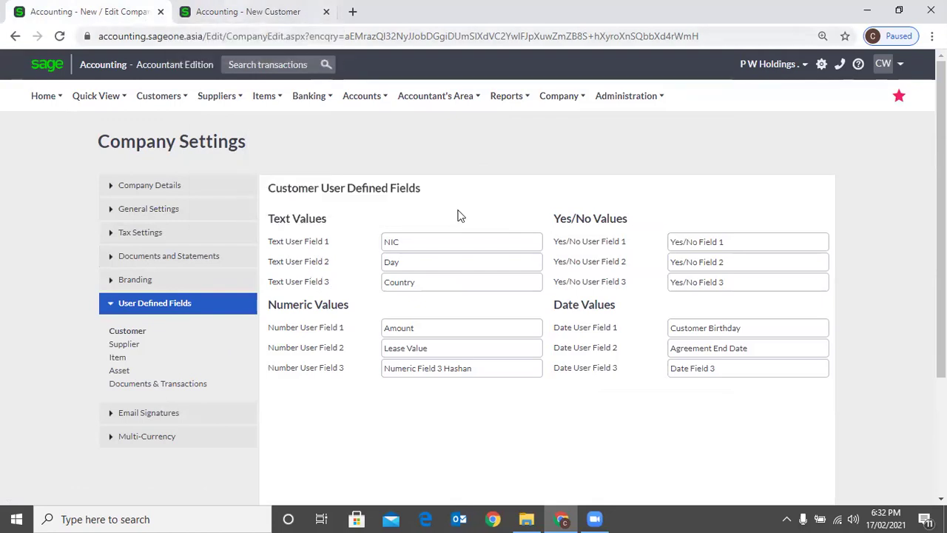
Examine how the NIC name of Text User Field 1 in the customer settings carries over to the new customer form's user defined fields
{"action": "key", "text": "ctrl+Tab"}
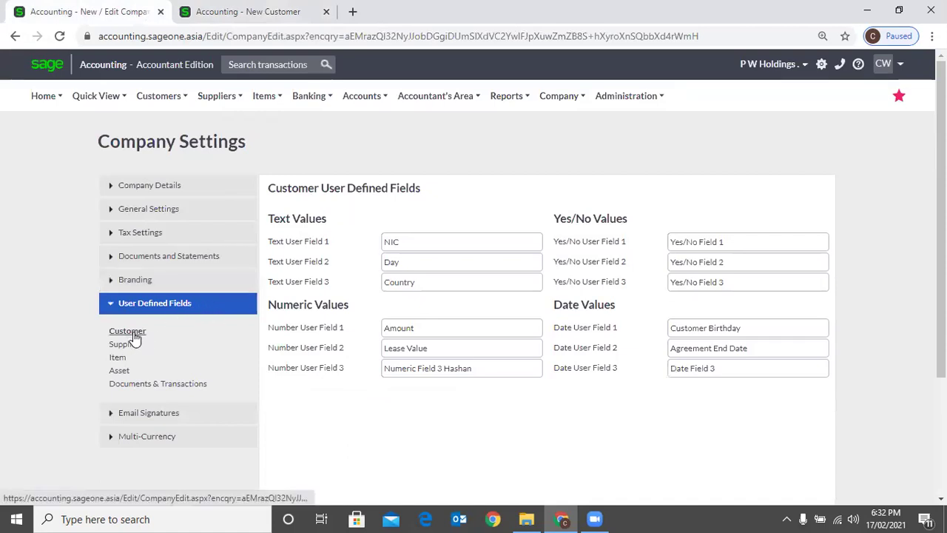
{"action": "double_click", "coordinate": [416, 244]}
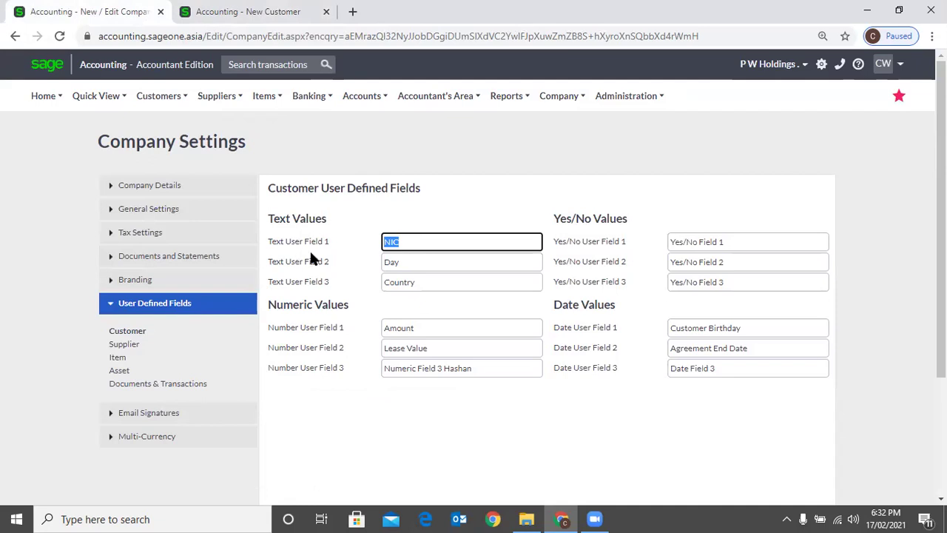
{"action": "left_click", "coordinate": [438, 237]}
{"action": "scroll", "coordinate": [439, 234], "scroll_direction": "down", "scroll_amount": 1}
{"action": "scroll", "coordinate": [440, 233], "scroll_direction": "down", "scroll_amount": 2}
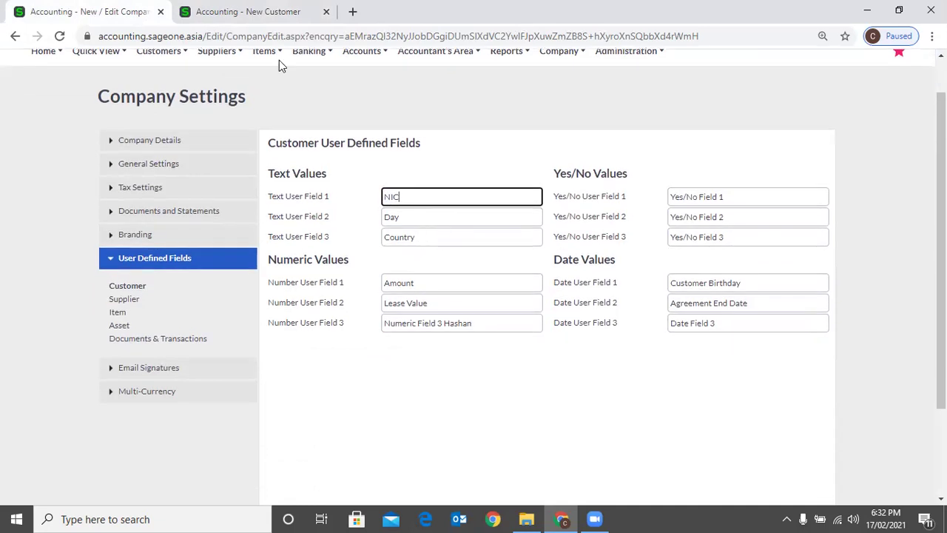
{"action": "scroll", "coordinate": [449, 214], "scroll_direction": "down", "scroll_amount": 1}
{"action": "key", "text": "ctrl+Tab"}
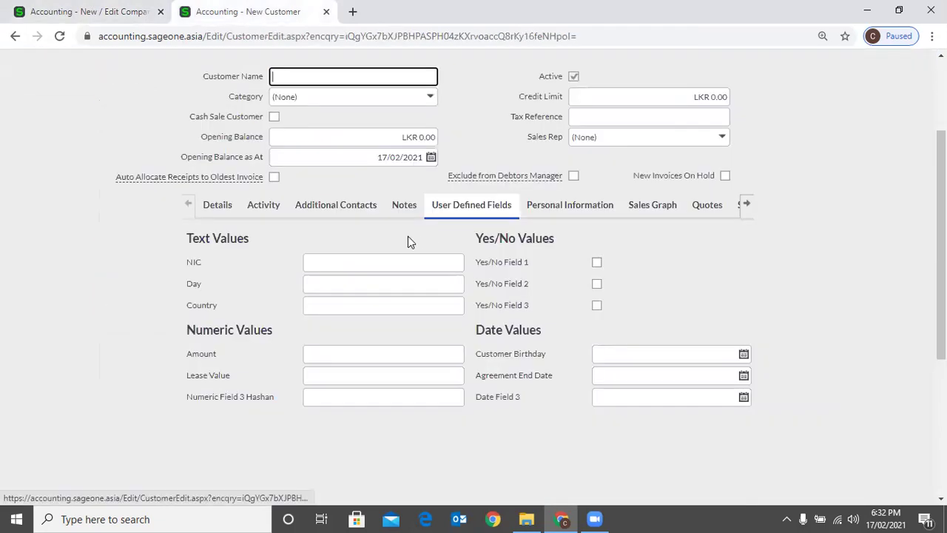
{"action": "scroll", "coordinate": [425, 238], "scroll_direction": "up", "scroll_amount": 3}
{"action": "scroll", "coordinate": [452, 252], "scroll_direction": "up", "scroll_amount": 1}
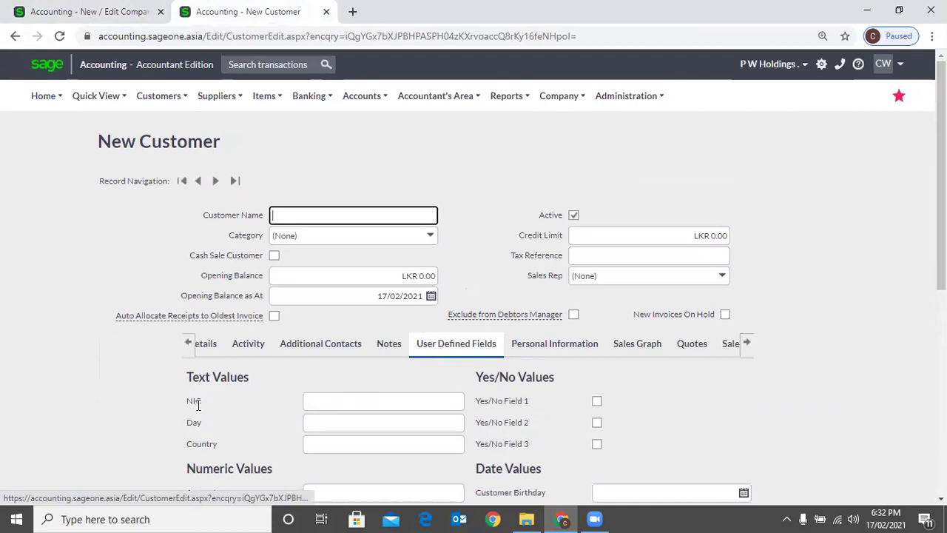
{"action": "left_click", "coordinate": [72, 15]}
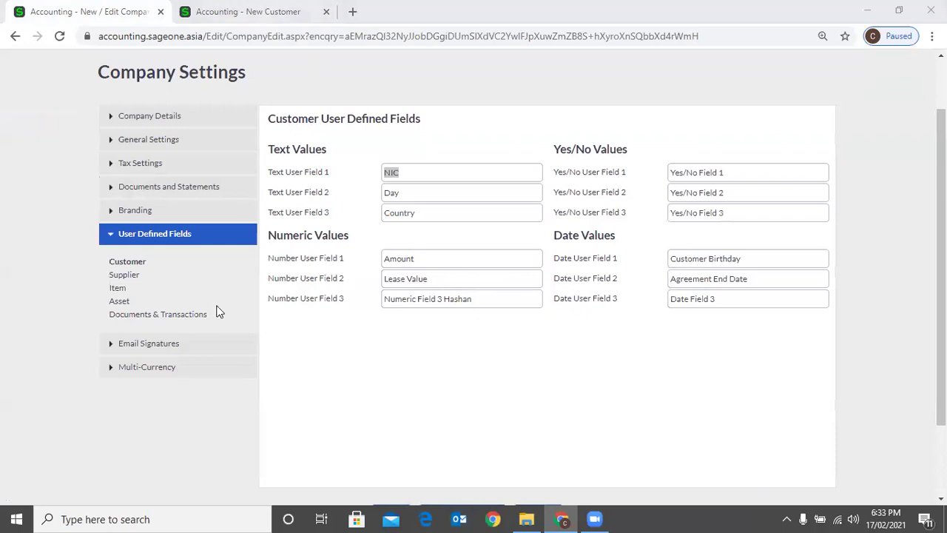
{"action": "key", "text": "ctrl+Tab"}
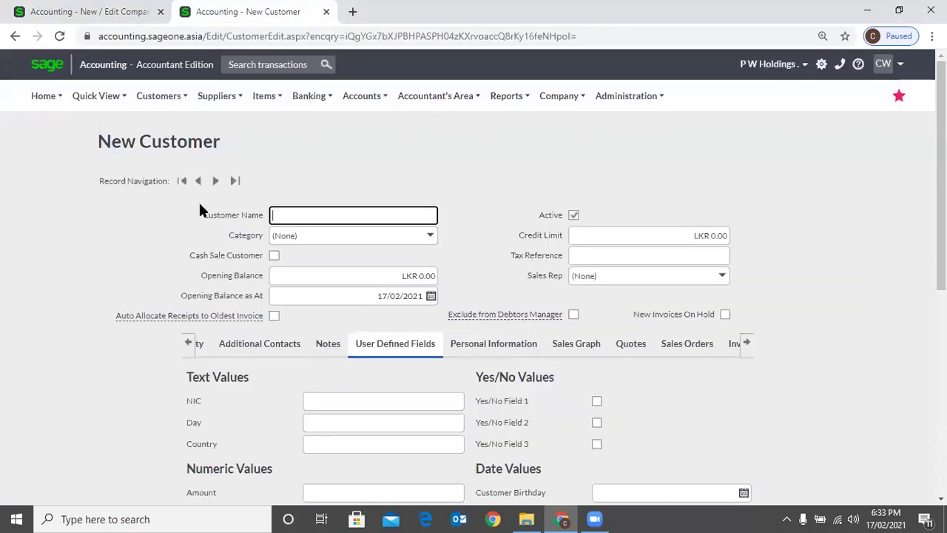
{"action": "scroll", "coordinate": [206, 320], "scroll_direction": "down", "scroll_amount": 3}
{"action": "key", "text": "ctrl+Tab"}
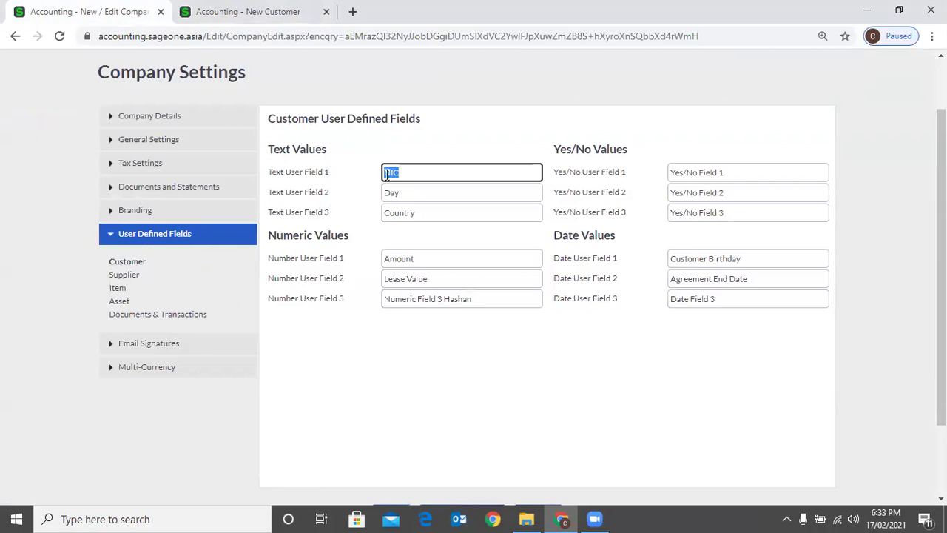
Open the Supplier user defined fields settings, and view the User Defined Fields section of a blank new supplier form in the other browser tab
{"action": "left_click", "coordinate": [124, 275]}
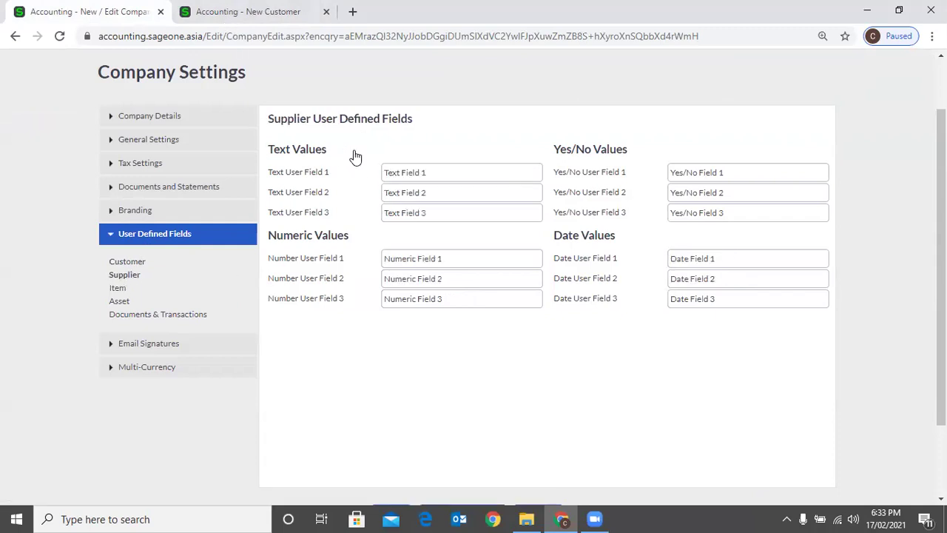
{"action": "key", "text": "ctrl+Tab"}
{"action": "scroll", "coordinate": [250, 106], "scroll_direction": "up", "scroll_amount": 3}
{"action": "left_click", "coordinate": [219, 95]}
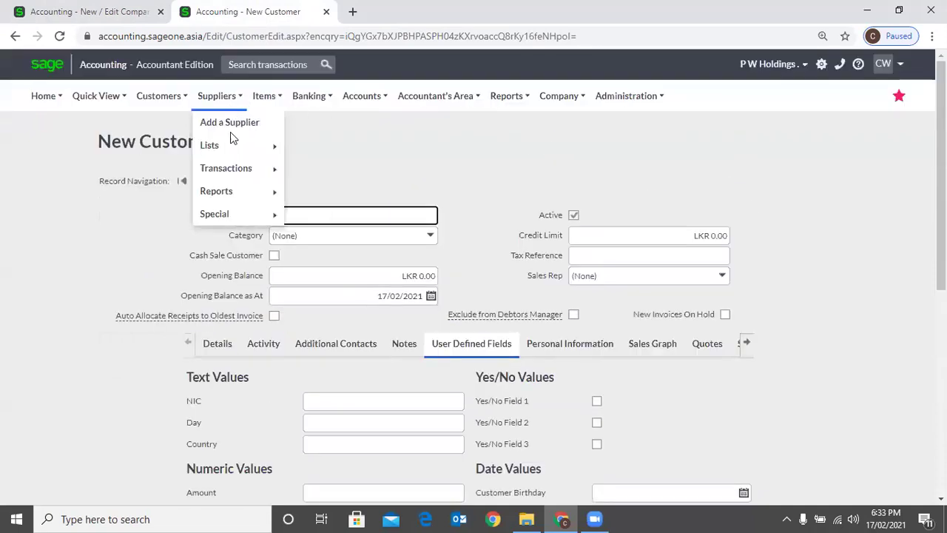
{"action": "mouse_move", "coordinate": [244, 169]}
{"action": "left_click", "coordinate": [324, 152]}
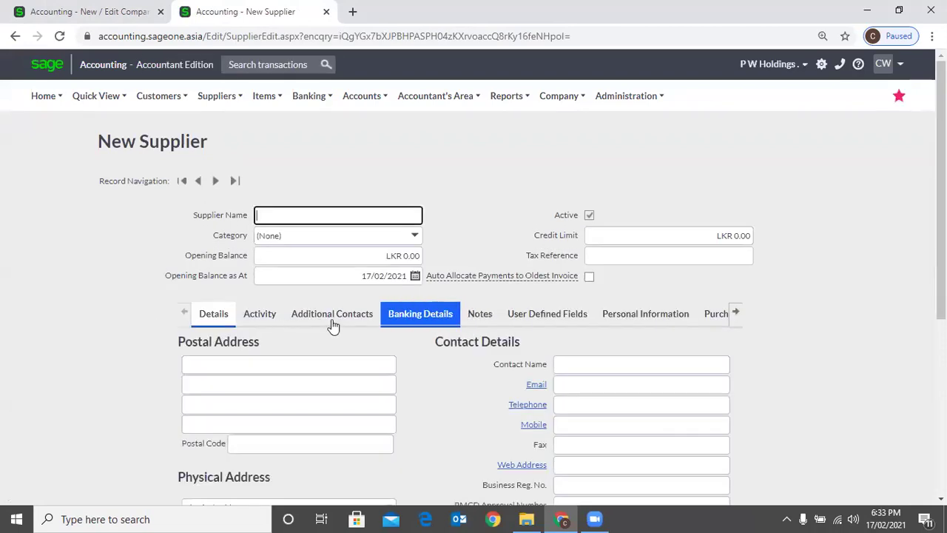
{"action": "left_click", "coordinate": [535, 318]}
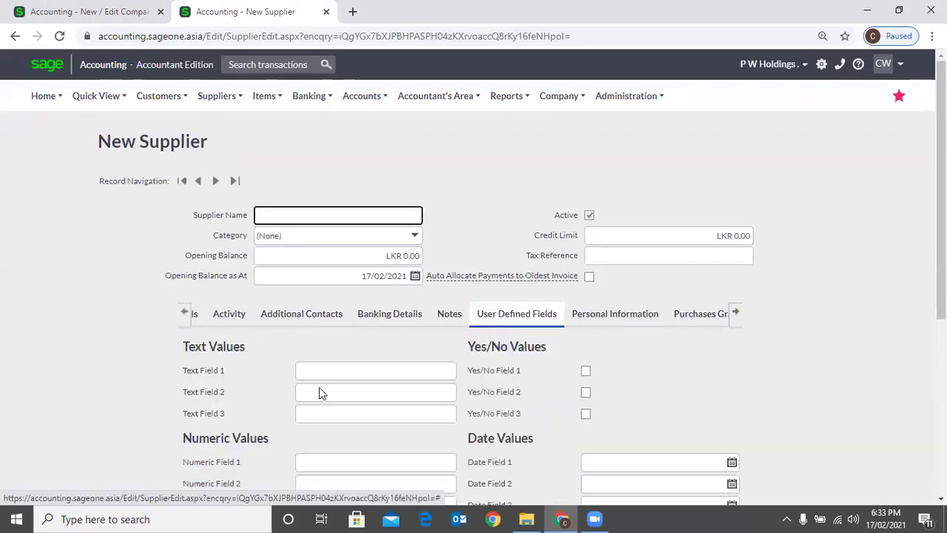
{"action": "scroll", "coordinate": [294, 336], "scroll_direction": "down", "scroll_amount": 2}
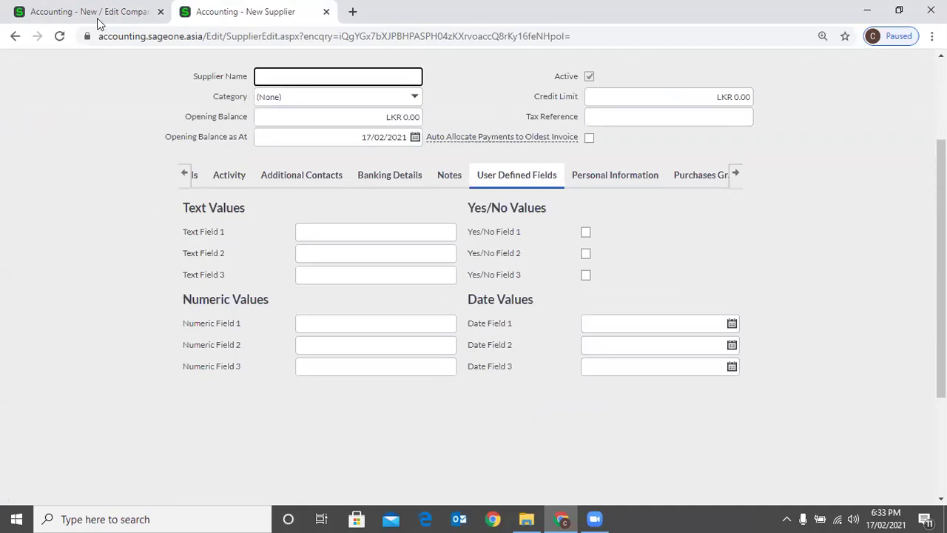
Rename the supplier's Text User Field 1 to "Cash Supplier" in Company Settings and save the settings
{"action": "key", "text": "ctrl+shift+Tab"}
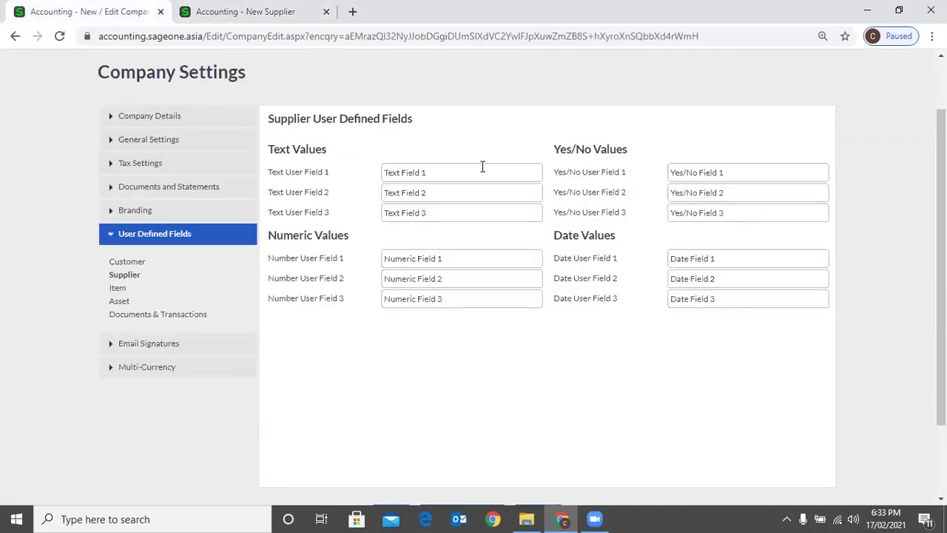
{"action": "left_click", "coordinate": [471, 173]}
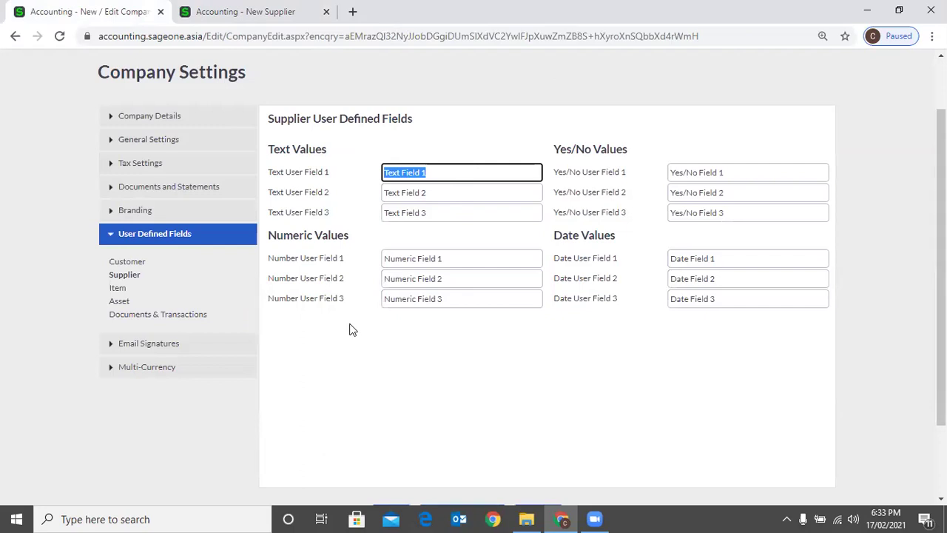
{"action": "type", "text": "C"}
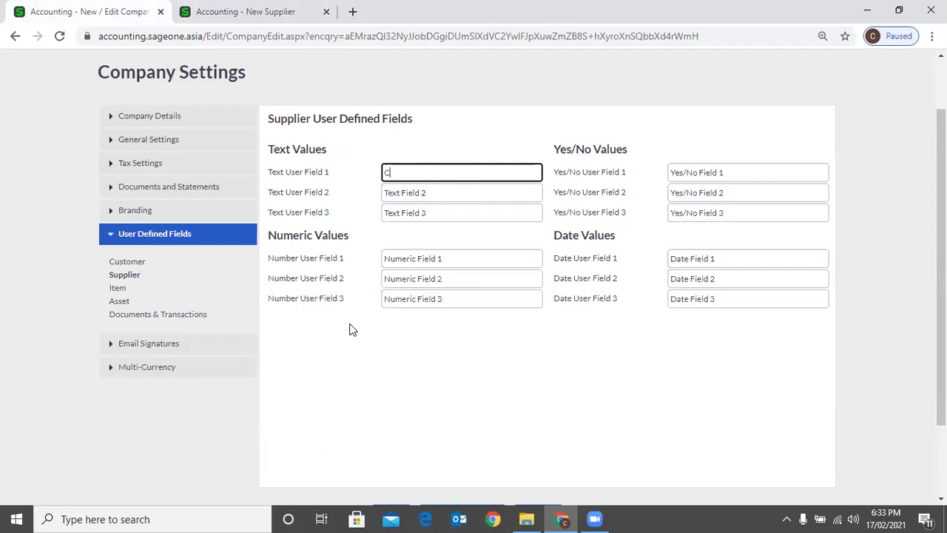
{"action": "type", "text": "ash SUpplier"}
{"action": "key", "text": "Left"}
{"action": "key", "text": "Left"}
{"action": "key", "text": "Left"}
{"action": "key", "text": "Left"}
{"action": "key", "text": "Left"}
{"action": "key", "text": "Left"}
{"action": "key", "text": "Left"}
{"action": "key", "text": "BackSpace"}
{"action": "type", "text": "u"}
{"action": "scroll", "coordinate": [290, 296], "scroll_direction": "down", "scroll_amount": 3}
{"action": "left_click", "coordinate": [391, 418]}
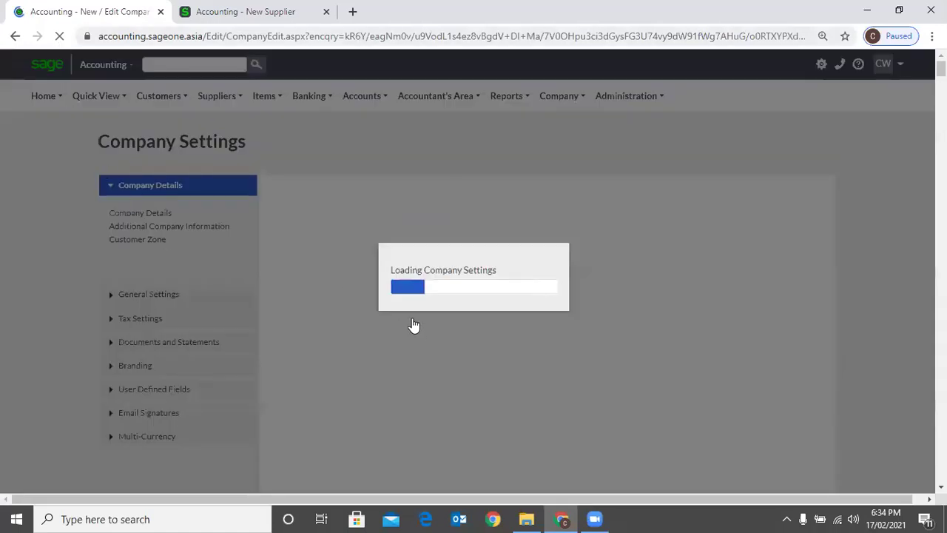
Check the renamed text field in the User Defined Fields of a fresh new supplier form, and return to Company Settings
{"action": "key", "text": "ctrl+Tab"}
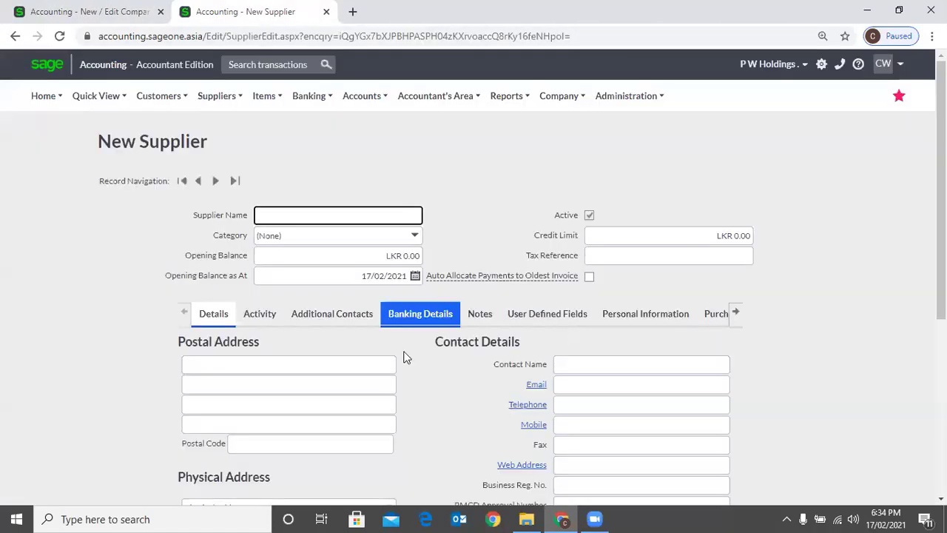
{"action": "left_click", "coordinate": [547, 314]}
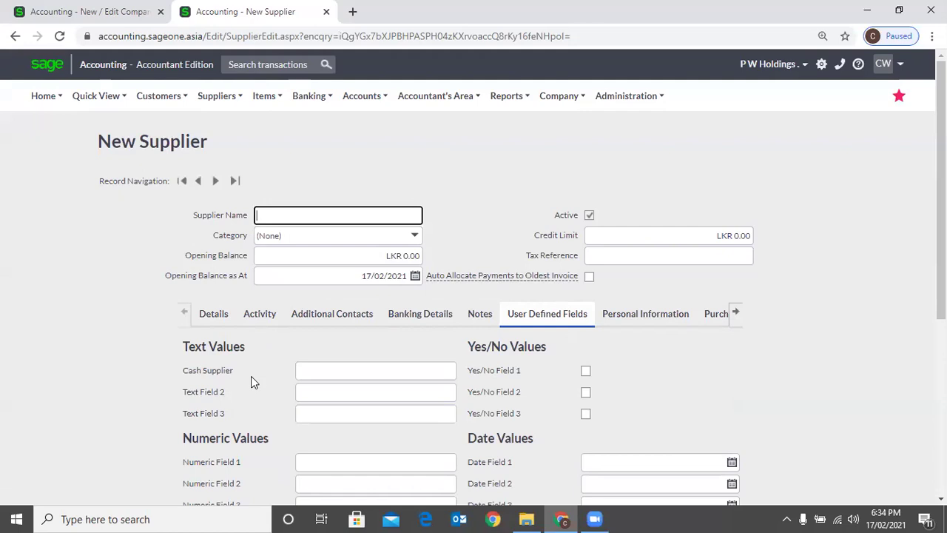
{"action": "left_click", "coordinate": [94, 11]}
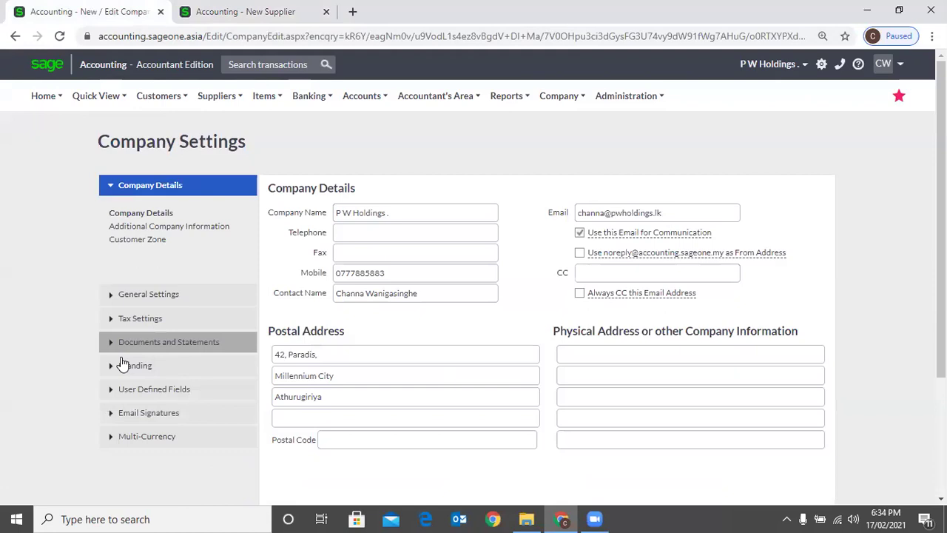
Review the Item user defined fields settings, and open the User Defined Fields section of a blank new item form
{"action": "left_click", "coordinate": [148, 388]}
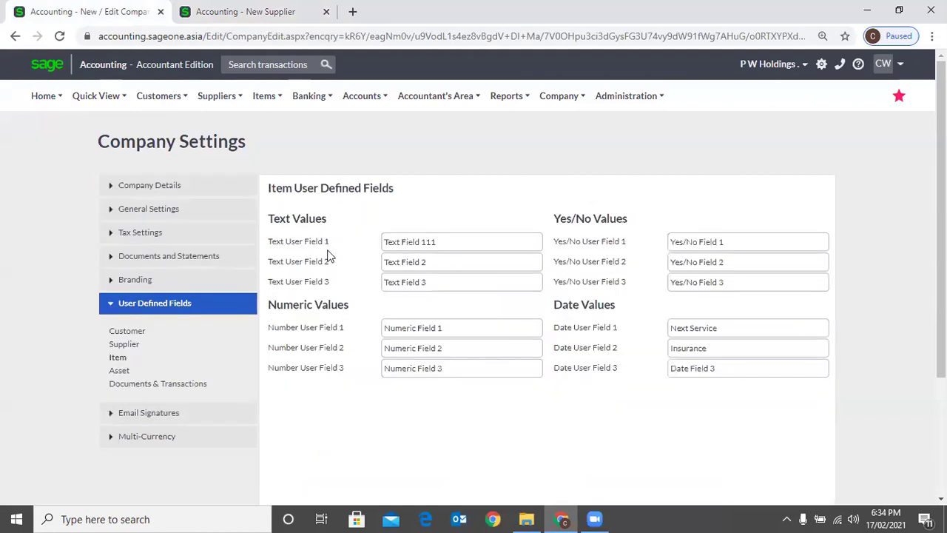
{"action": "mouse_move", "coordinate": [270, 111]}
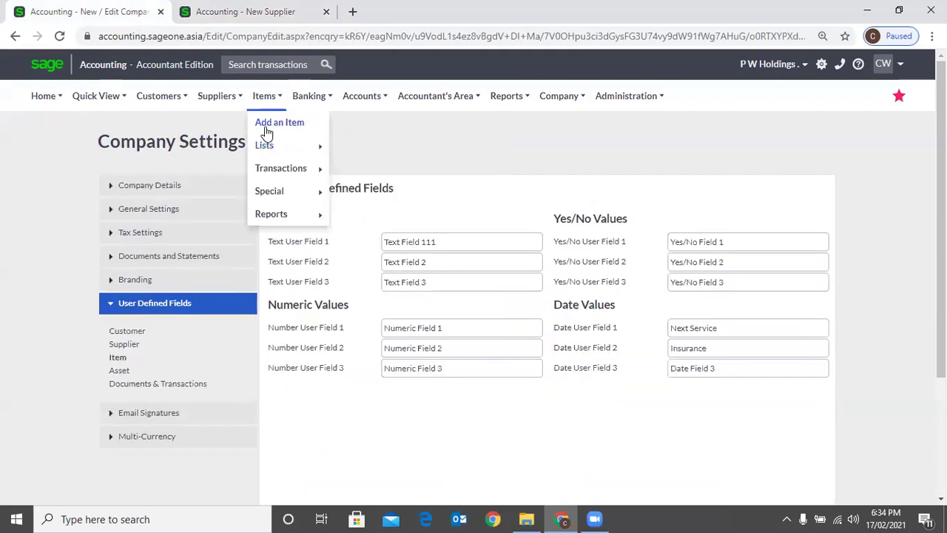
{"action": "left_click", "coordinate": [265, 131]}
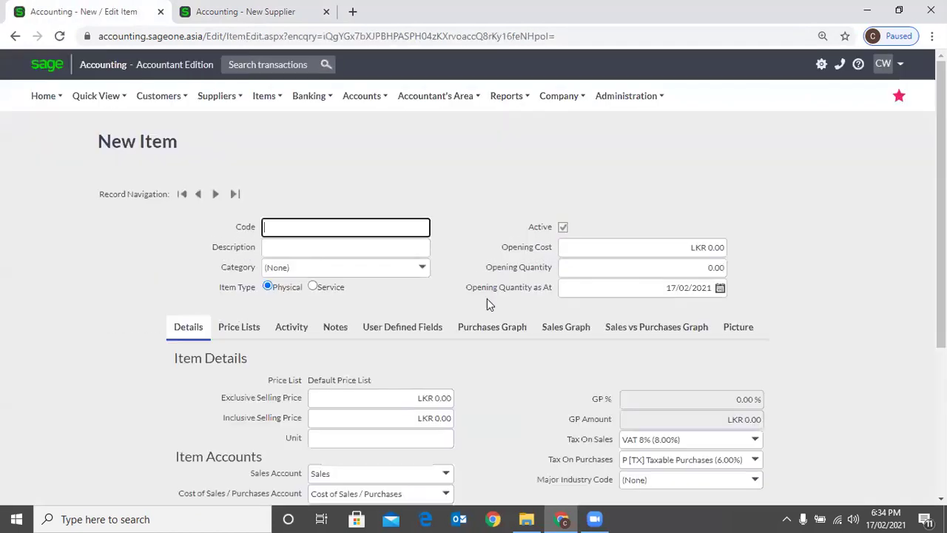
{"action": "left_click", "coordinate": [399, 329]}
{"action": "scroll", "coordinate": [406, 333], "scroll_direction": "down", "scroll_amount": 2}
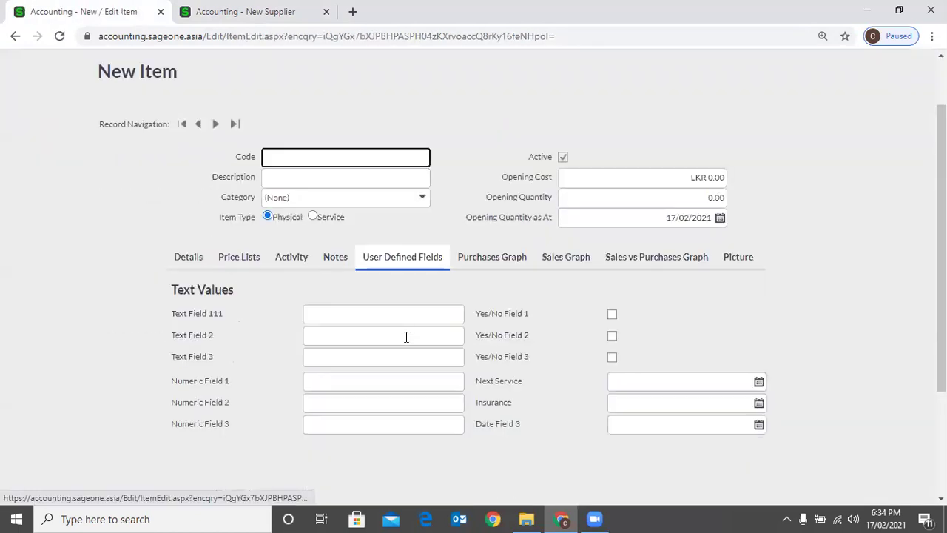
Reopen Company Settings in place of the new item form and expand its User Defined Fields section
{"action": "left_click", "coordinate": [172, 21]}
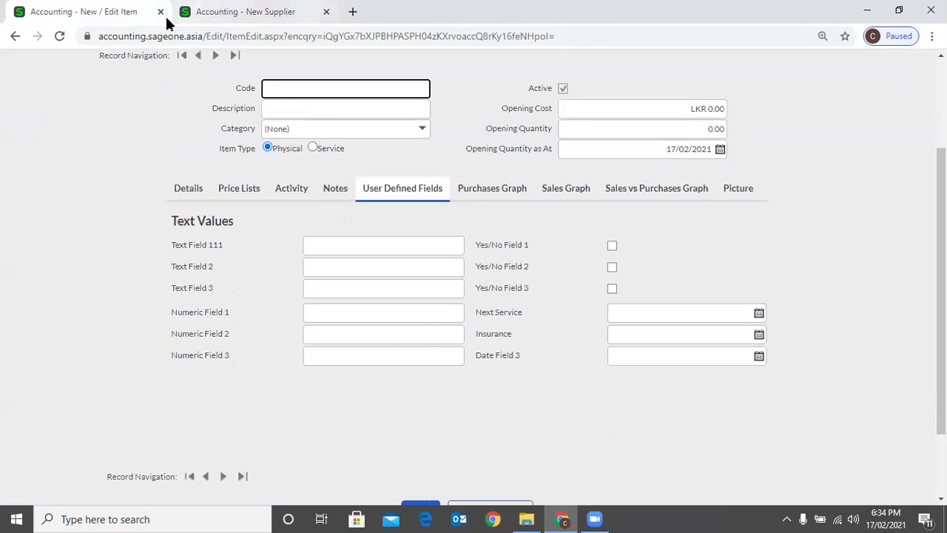
{"action": "scroll", "coordinate": [251, 345], "scroll_direction": "down", "scroll_amount": 1}
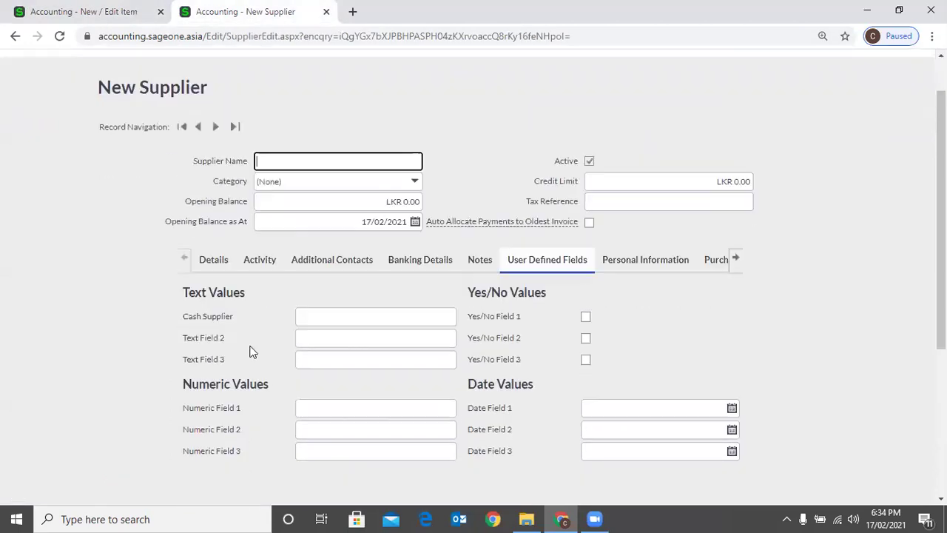
{"action": "left_click", "coordinate": [84, 16]}
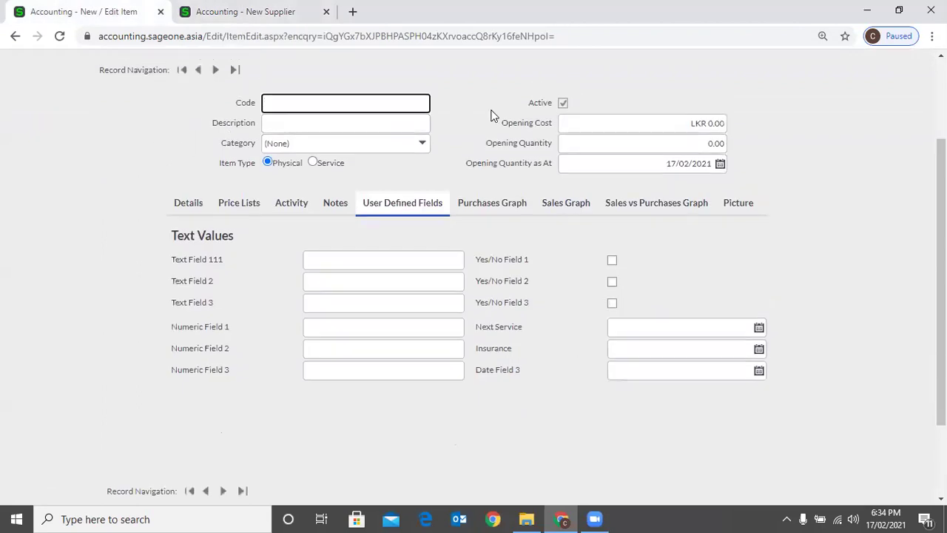
{"action": "scroll", "coordinate": [493, 116], "scroll_direction": "up", "scroll_amount": 2}
{"action": "left_click", "coordinate": [509, 96]}
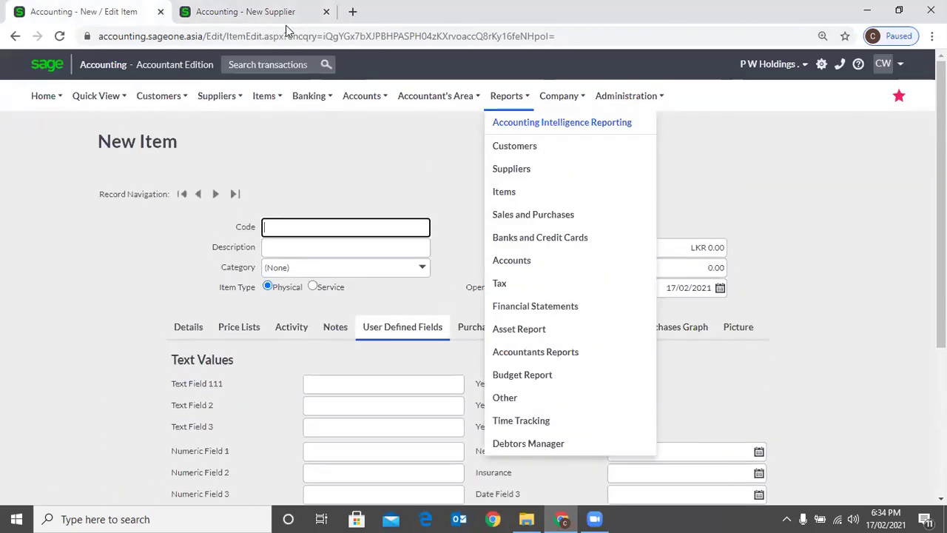
{"action": "left_click", "coordinate": [558, 95]}
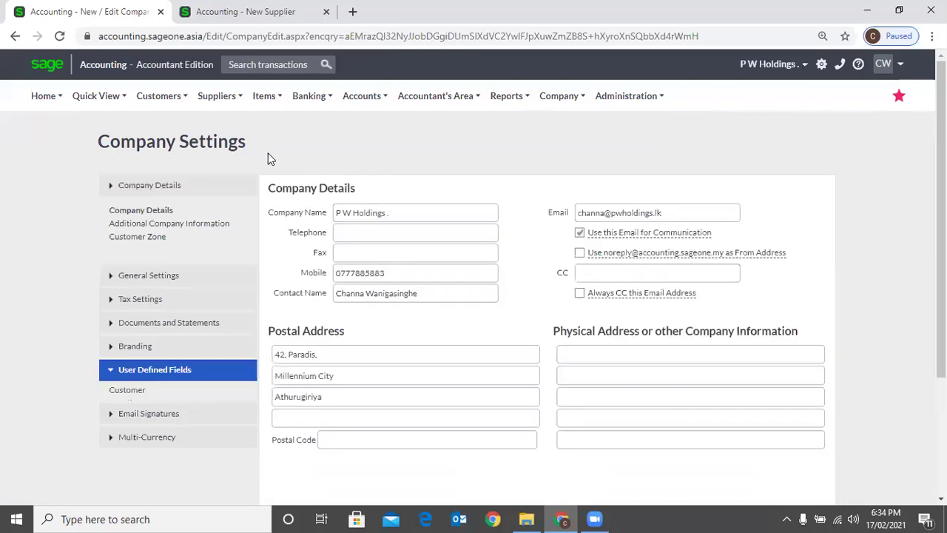
Open a blank new item form in the other browser tab, and go back to the Item user defined fields settings
{"action": "key", "text": "ctrl+Tab"}
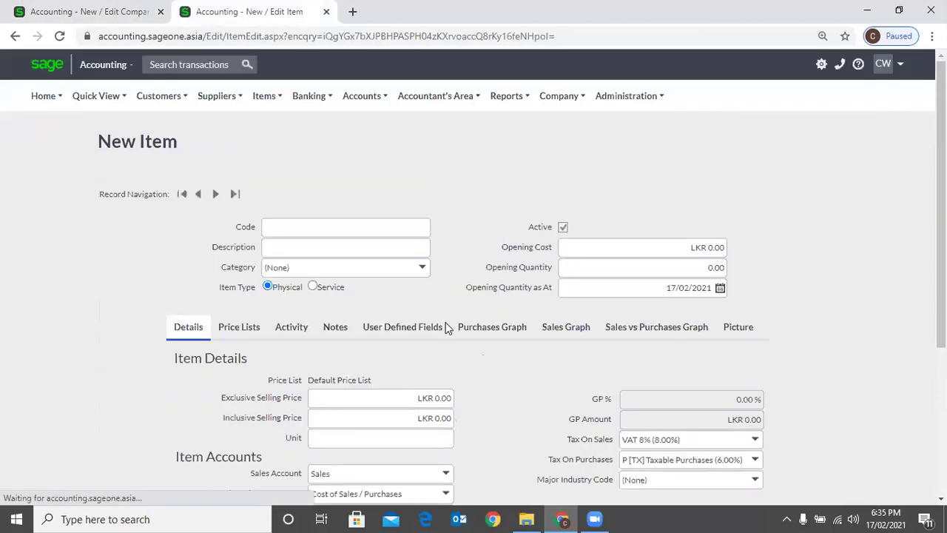
{"action": "left_click", "coordinate": [443, 323]}
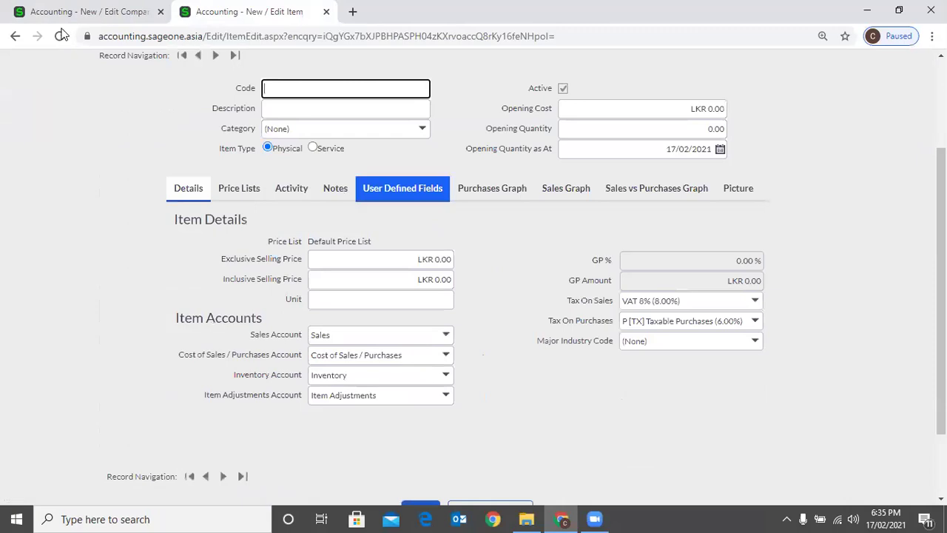
{"action": "key", "text": "ctrl+Tab"}
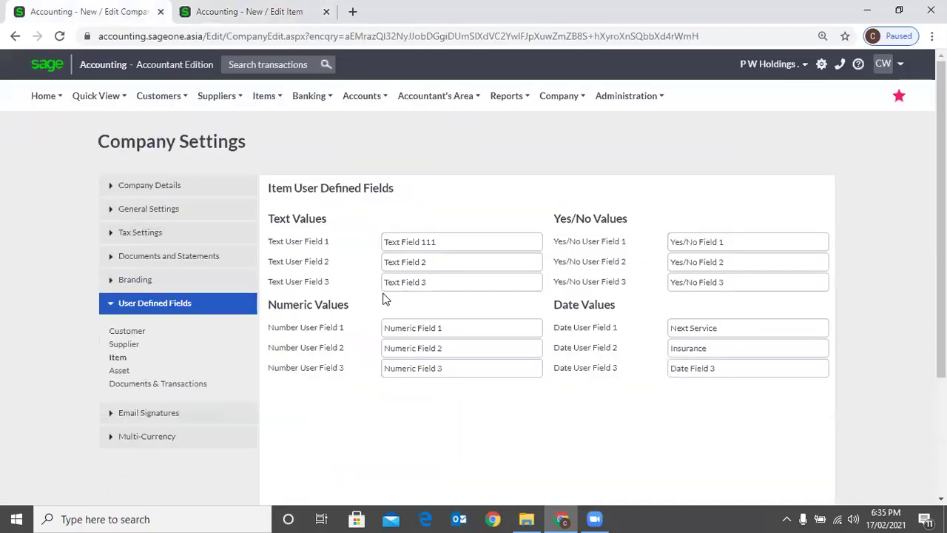
Review the Asset user defined fields settings and open a blank new asset form
{"action": "key", "text": "Return"}
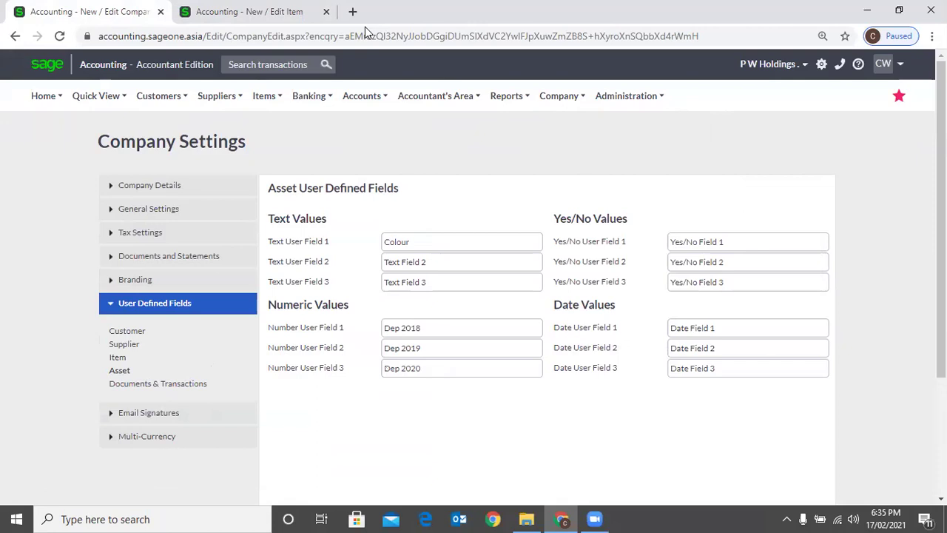
{"action": "mouse_move", "coordinate": [559, 110]}
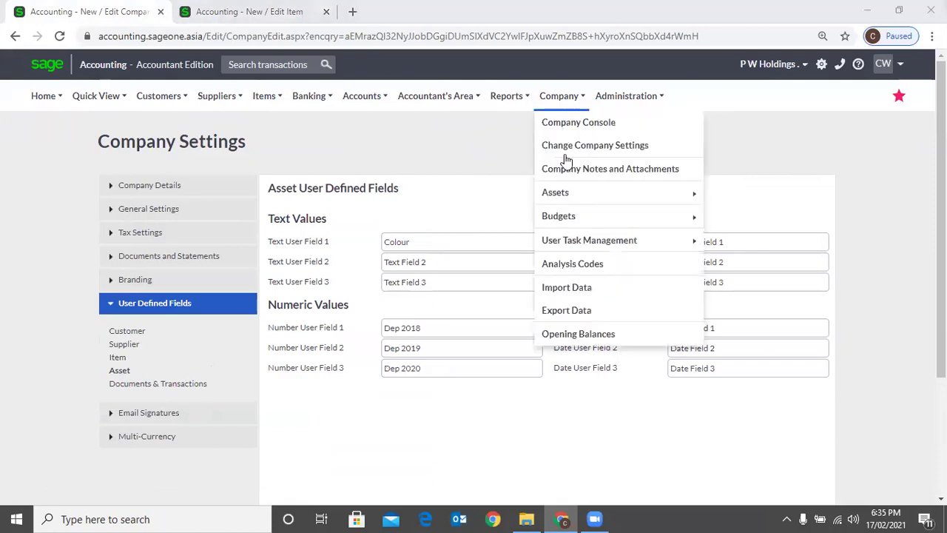
{"action": "left_click", "coordinate": [768, 196]}
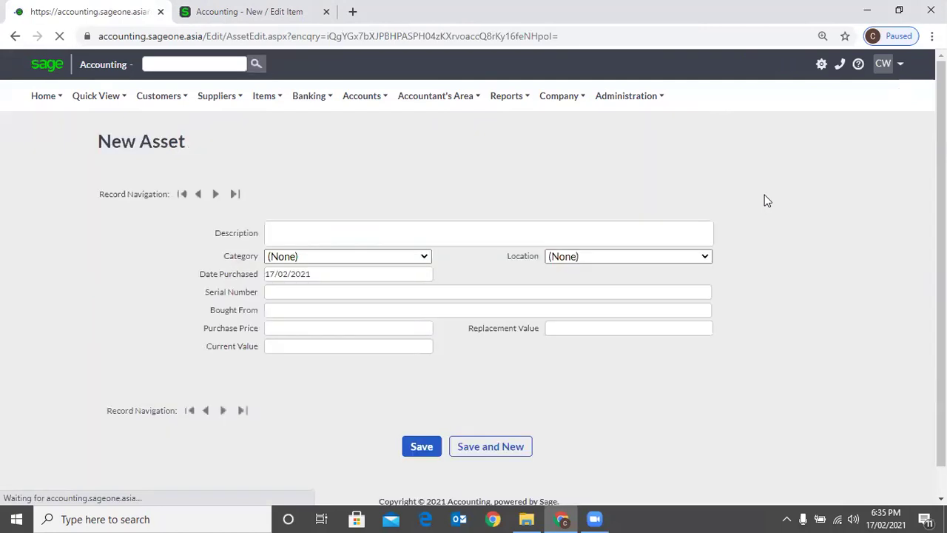
Examine the user defined fields on the new asset form and compare them with those on the new item form
{"action": "scroll", "coordinate": [208, 279], "scroll_direction": "down", "scroll_amount": 2}
{"action": "scroll", "coordinate": [208, 279], "scroll_direction": "down", "scroll_amount": 1}
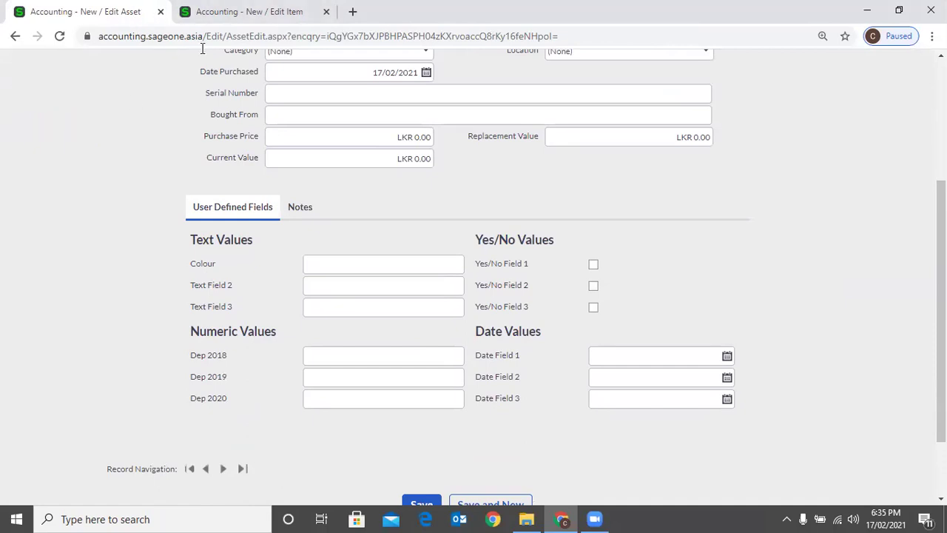
{"action": "left_click", "coordinate": [222, 12]}
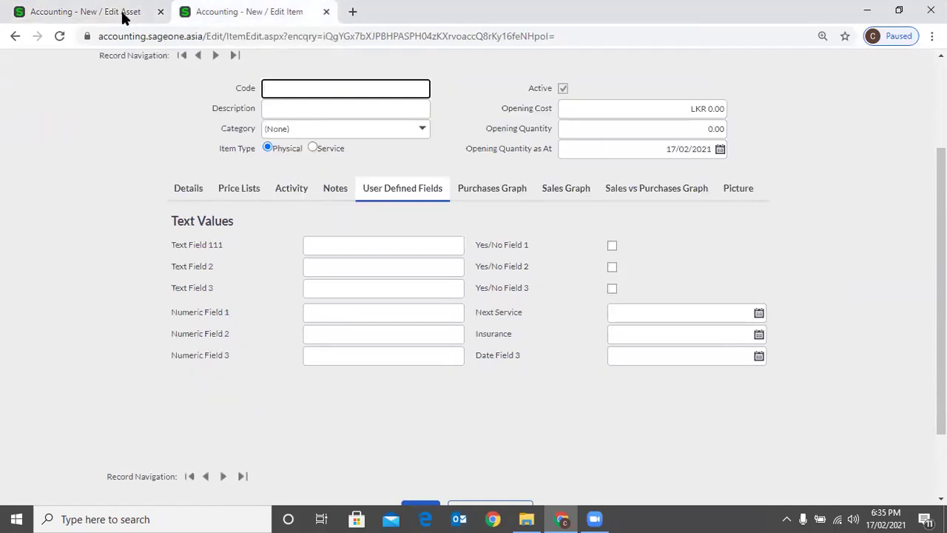
{"action": "left_click", "coordinate": [123, 14]}
{"action": "scroll", "coordinate": [535, 112], "scroll_direction": "up", "scroll_amount": 3}
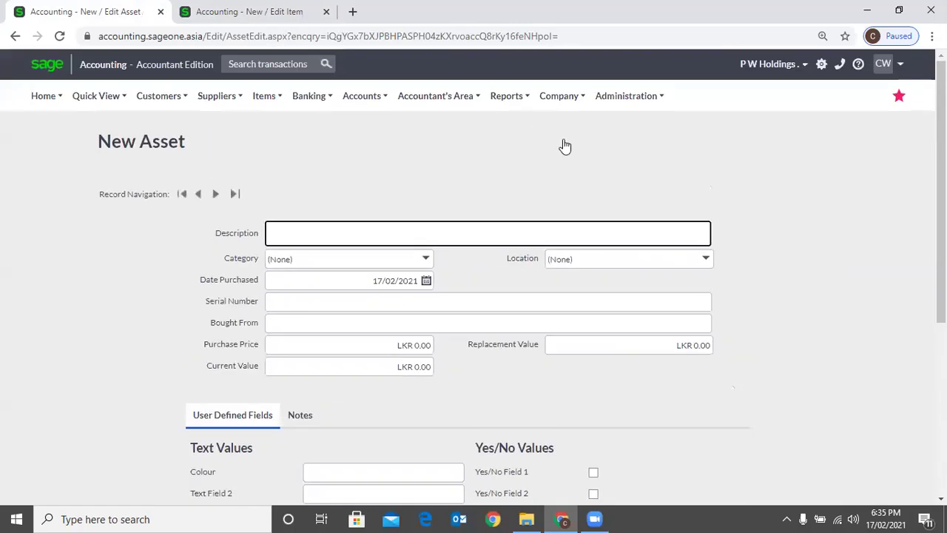
Reopen Company Settings in place of the new asset form and show the Documents & Transactions user defined fields
{"action": "mouse_move", "coordinate": [562, 96]}
{"action": "left_click", "coordinate": [565, 148]}
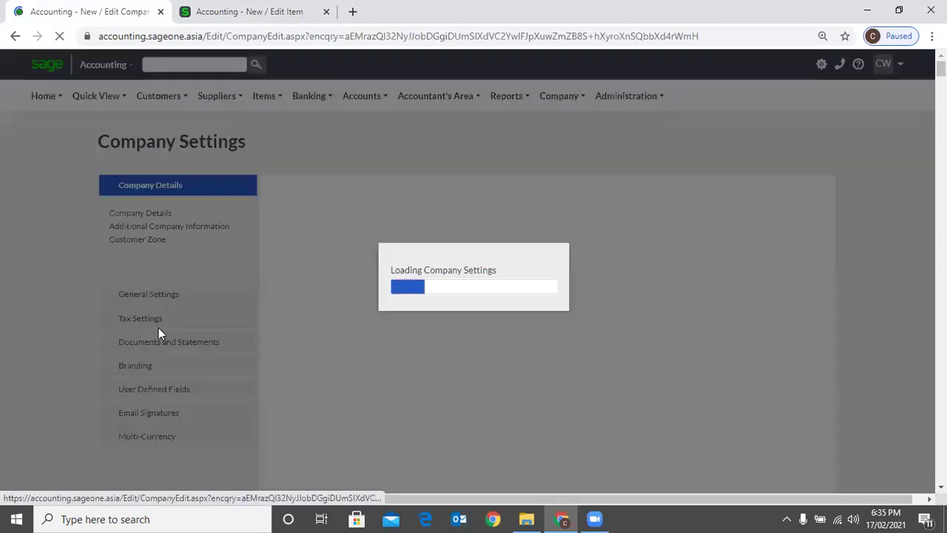
{"action": "left_click", "coordinate": [148, 387]}
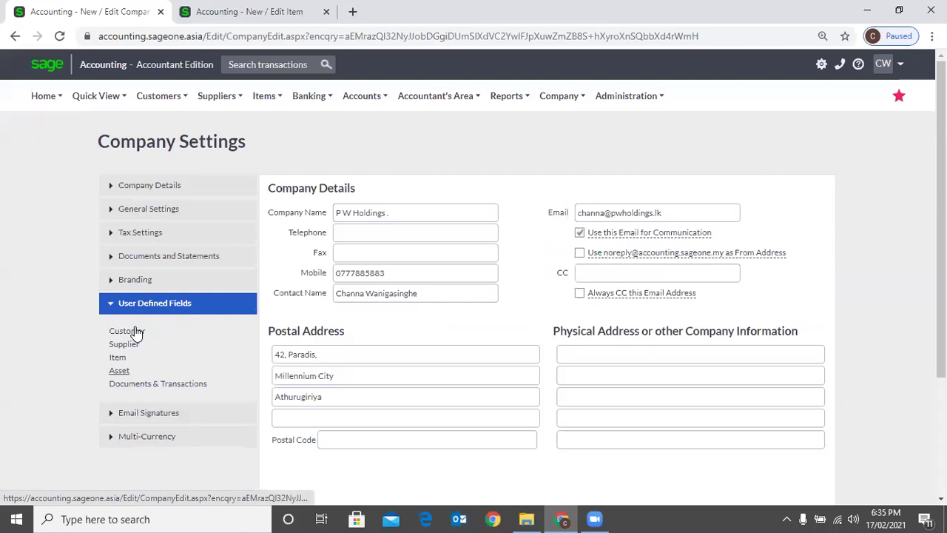
{"action": "left_click", "coordinate": [198, 385]}
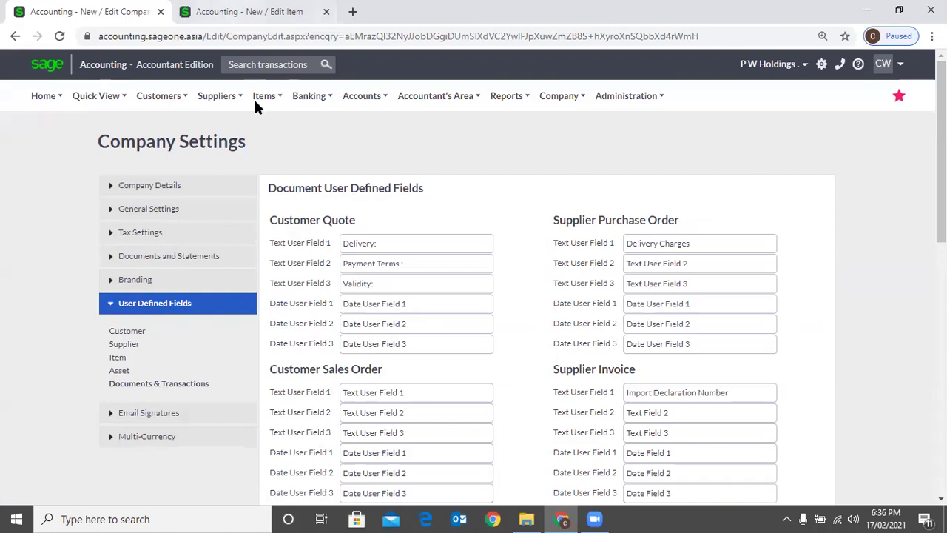
Open a blank customer quote in the other browser tab and bring up its User Defined Fields dialog
{"action": "key", "text": "ctrl+Tab"}
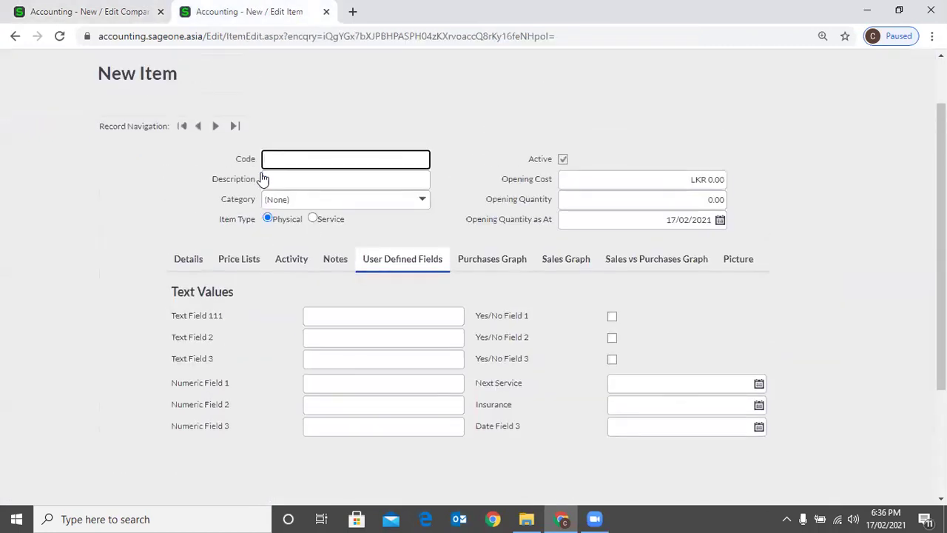
{"action": "scroll", "coordinate": [263, 179], "scroll_direction": "up", "scroll_amount": 1}
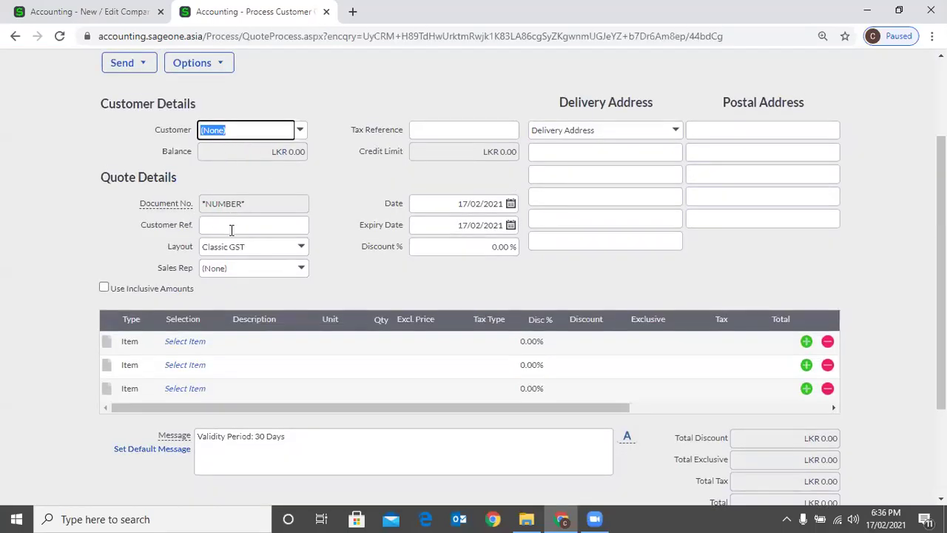
{"action": "left_click", "coordinate": [266, 225]}
{"action": "left_click", "coordinate": [267, 225]}
{"action": "left_click", "coordinate": [341, 275]}
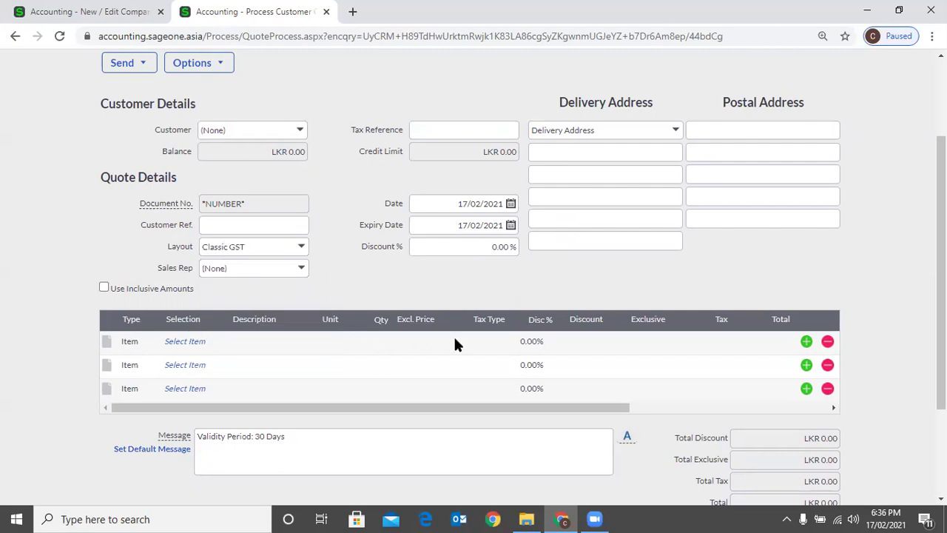
{"action": "scroll", "coordinate": [299, 190], "scroll_direction": "down", "scroll_amount": 2}
{"action": "scroll", "coordinate": [341, 209], "scroll_direction": "up", "scroll_amount": 2}
{"action": "scroll", "coordinate": [338, 210], "scroll_direction": "up", "scroll_amount": 2}
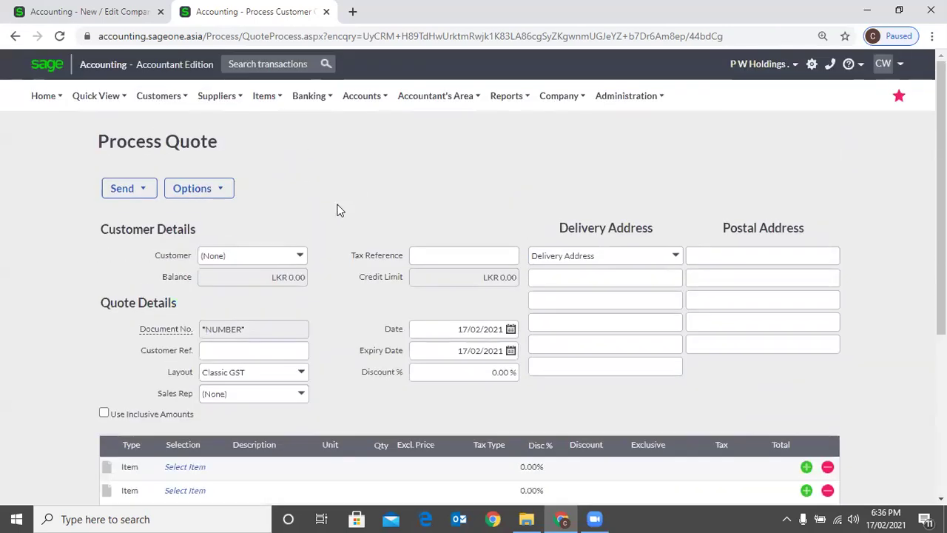
{"action": "left_click", "coordinate": [208, 192]}
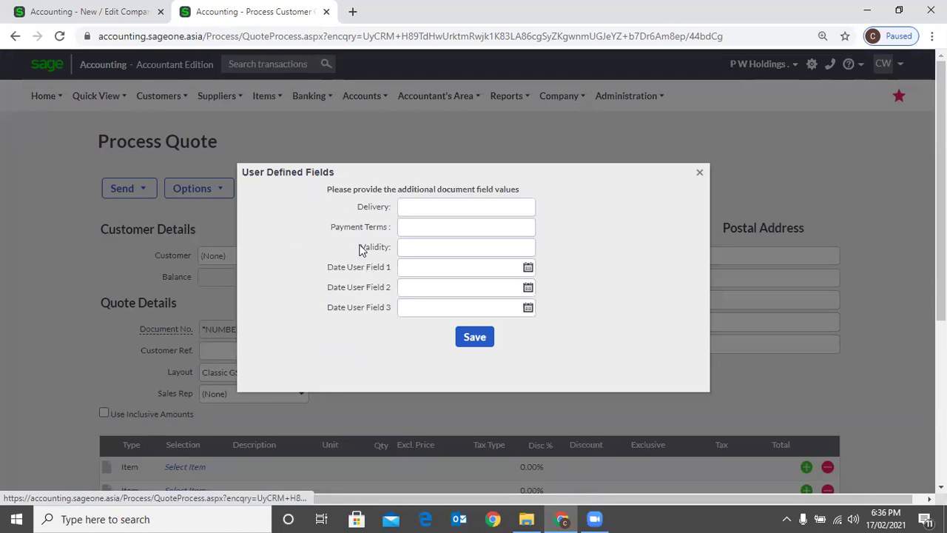
Check the document user defined fields settings, and open the User Defined Fields dialog of a blank supplier purchase order
{"action": "left_click", "coordinate": [73, 15]}
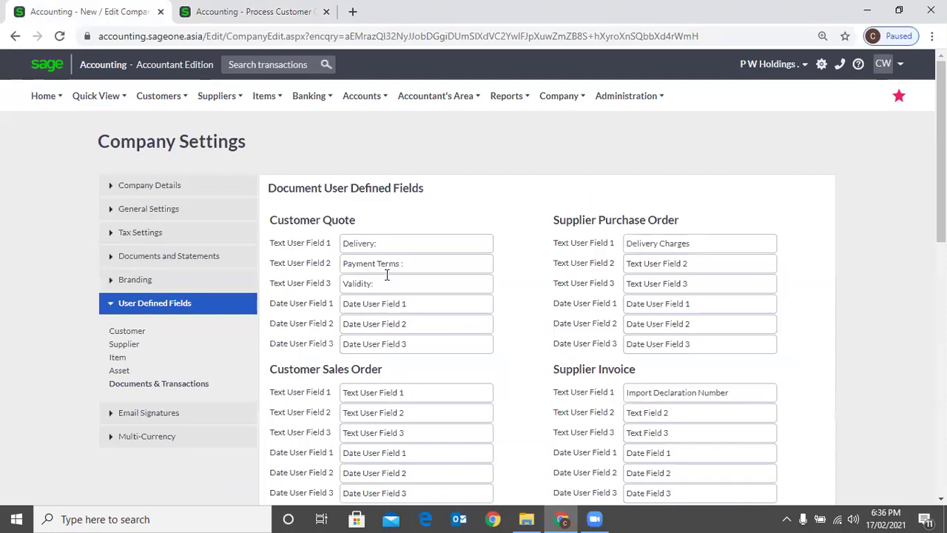
{"action": "scroll", "coordinate": [481, 249], "scroll_direction": "down", "scroll_amount": 1}
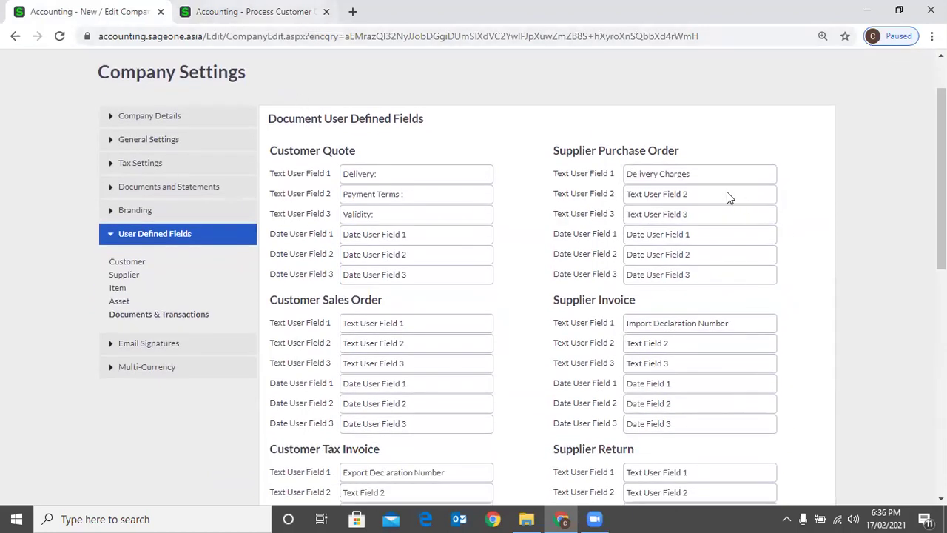
{"action": "key", "text": "ctrl+Tab"}
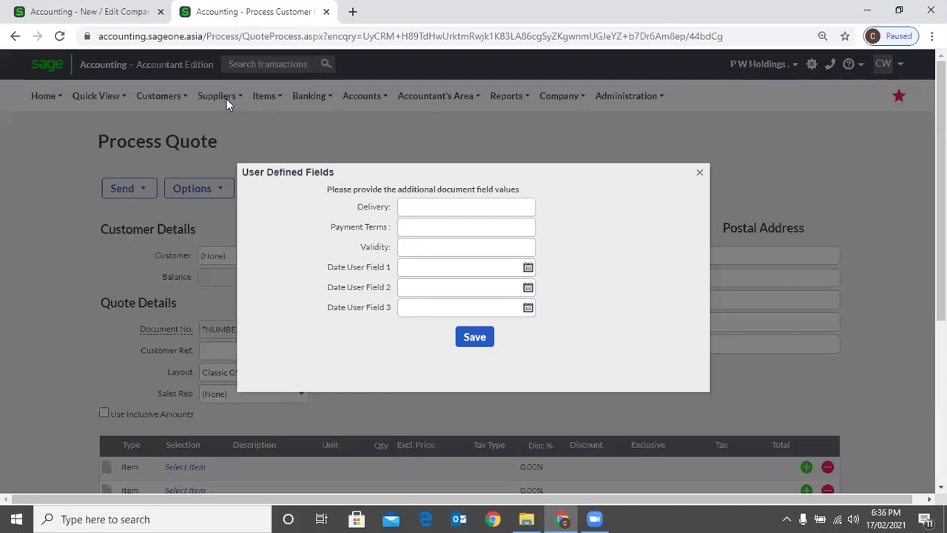
{"action": "key", "text": "Escape"}
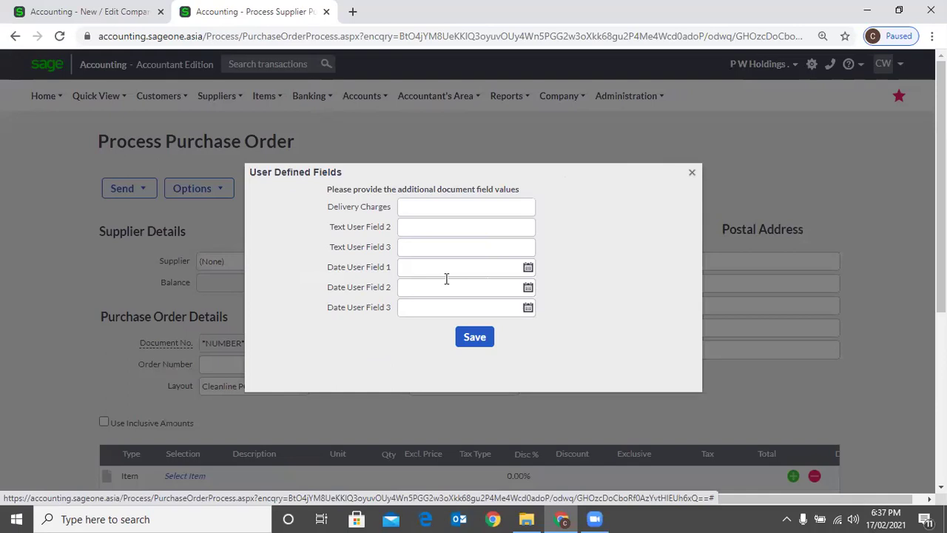
Review the full list of document user defined fields in Company Settings, and open the Email Signatures settings
{"action": "key", "text": "ctrl+Tab"}
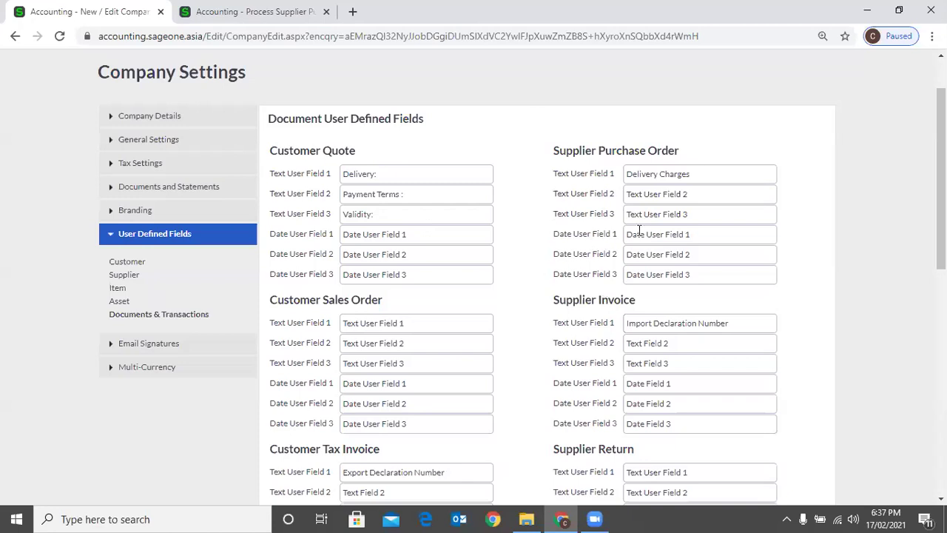
{"action": "scroll", "coordinate": [370, 123], "scroll_direction": "down", "scroll_amount": 15}
{"action": "scroll", "coordinate": [366, 123], "scroll_direction": "up", "scroll_amount": 15}
{"action": "left_click", "coordinate": [216, 334]}
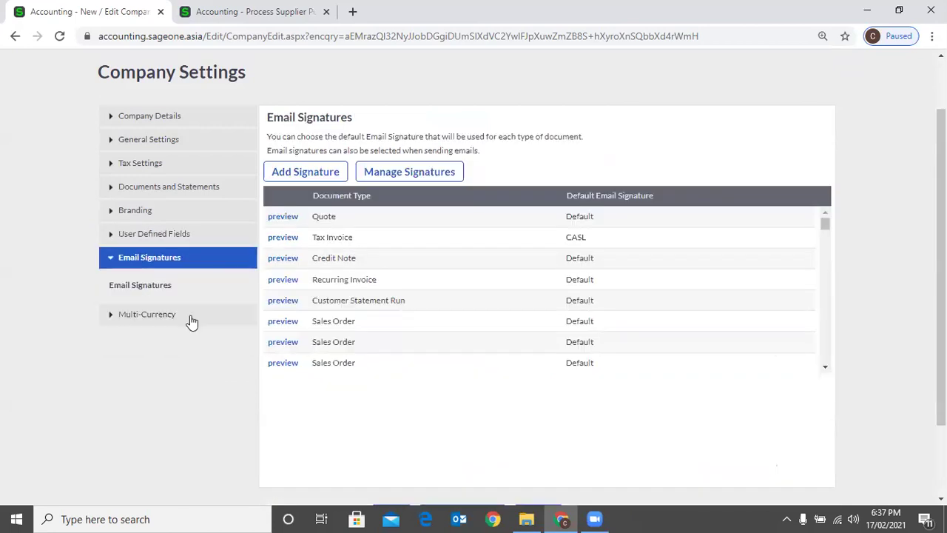
Open the customer tax invoices list in the other browser tab and examine the email form of the first listed invoice
{"action": "scroll", "coordinate": [224, 101], "scroll_direction": "up", "scroll_amount": 1}
{"action": "left_click", "coordinate": [237, 12]}
{"action": "mouse_move", "coordinate": [160, 98]}
{"action": "mouse_move", "coordinate": [165, 168]}
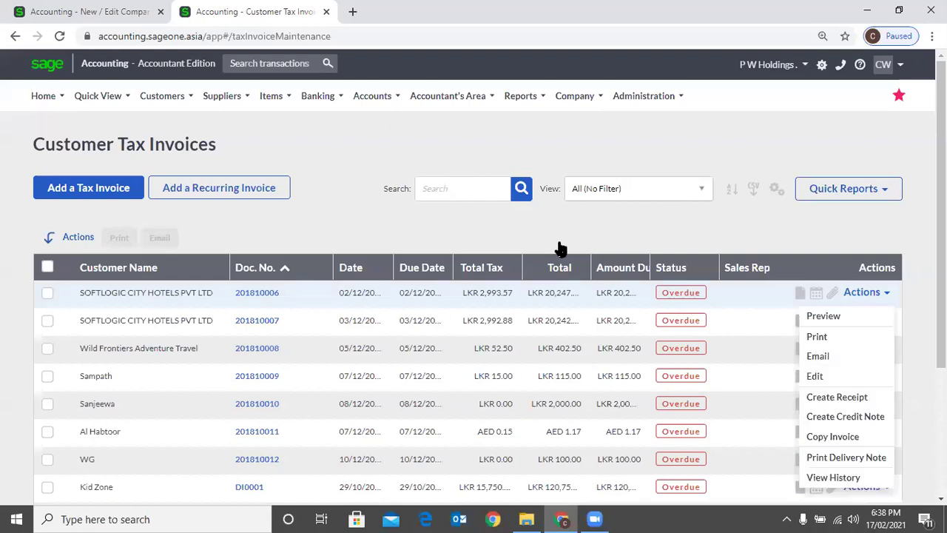
{"action": "left_click", "coordinate": [815, 375]}
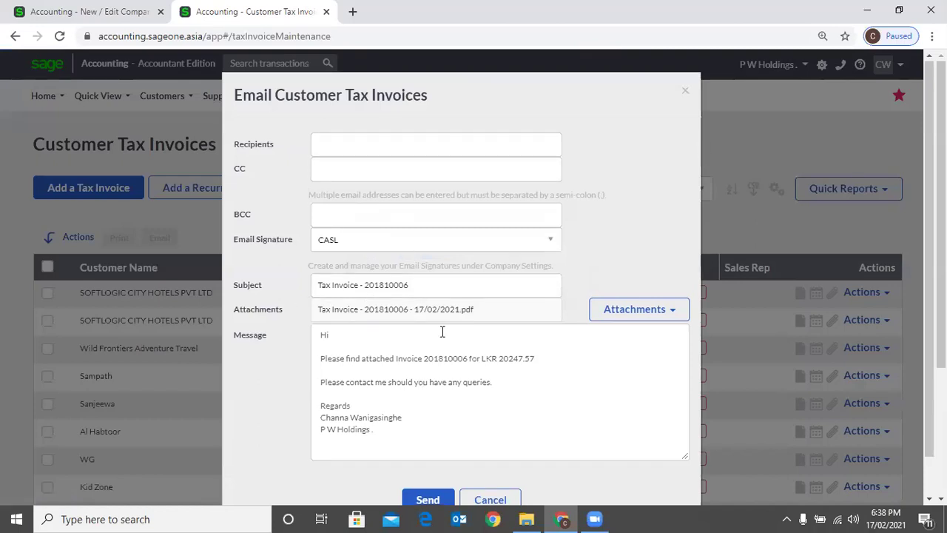
{"action": "scroll", "coordinate": [418, 347], "scroll_direction": "down", "scroll_amount": 1}
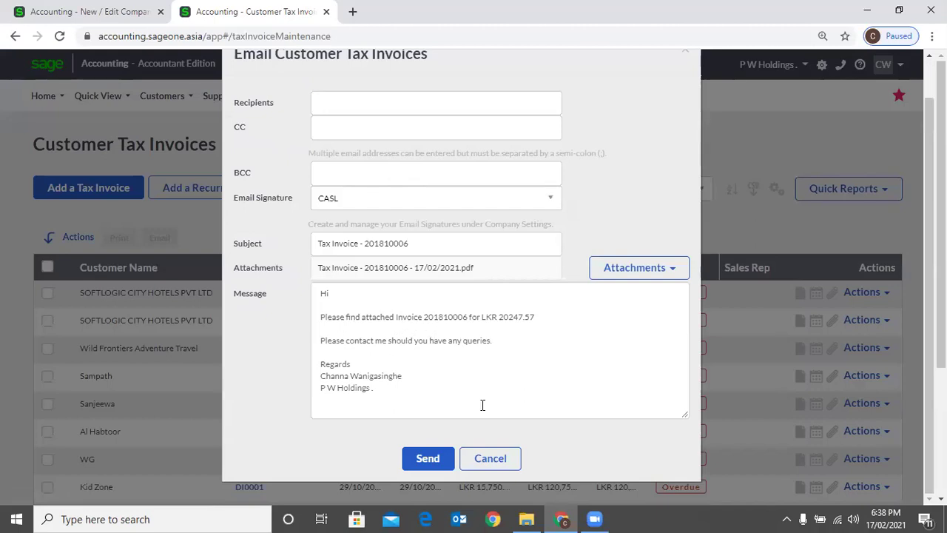
{"action": "left_click", "coordinate": [509, 459]}
Preview the Tax Invoice email template in the Email Signatures settings, and close the preview
{"action": "key", "text": "ctrl+Tab"}
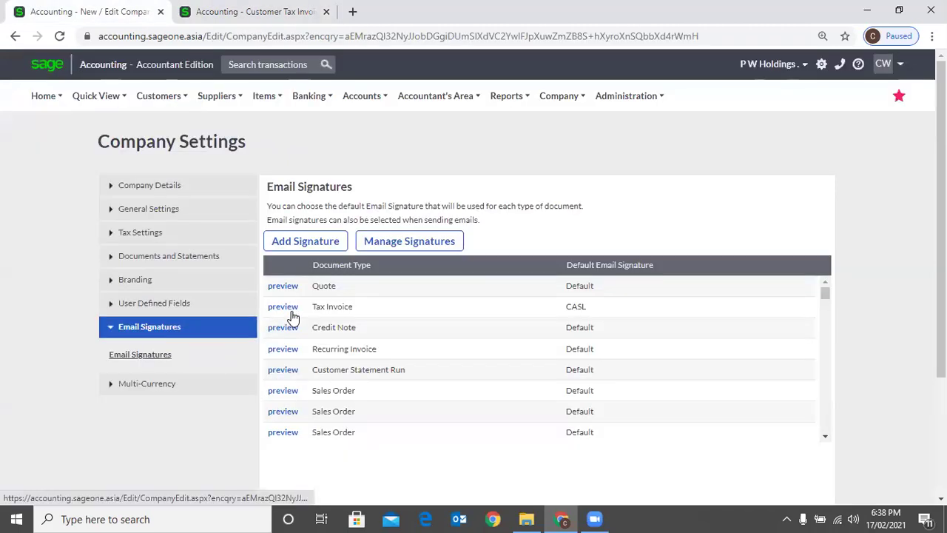
{"action": "left_click", "coordinate": [289, 309]}
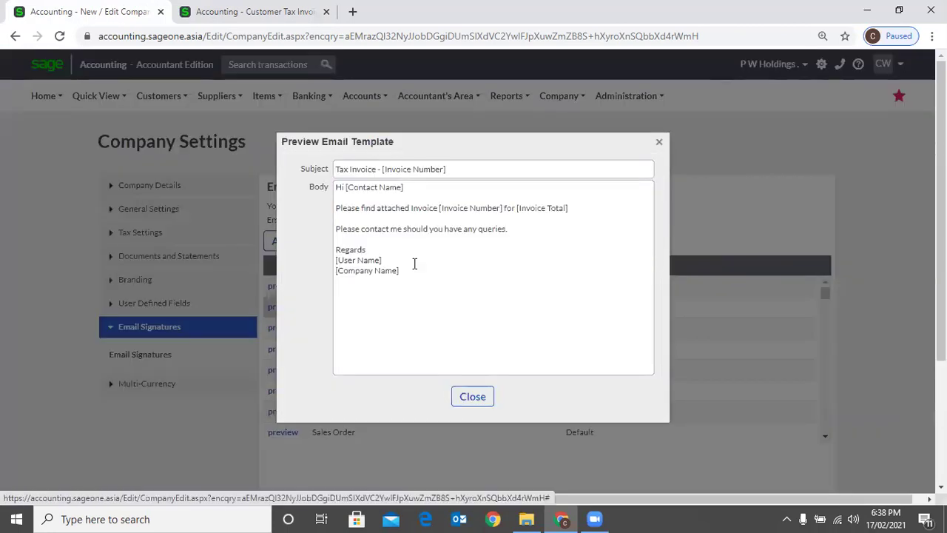
{"action": "left_click", "coordinate": [658, 143]}
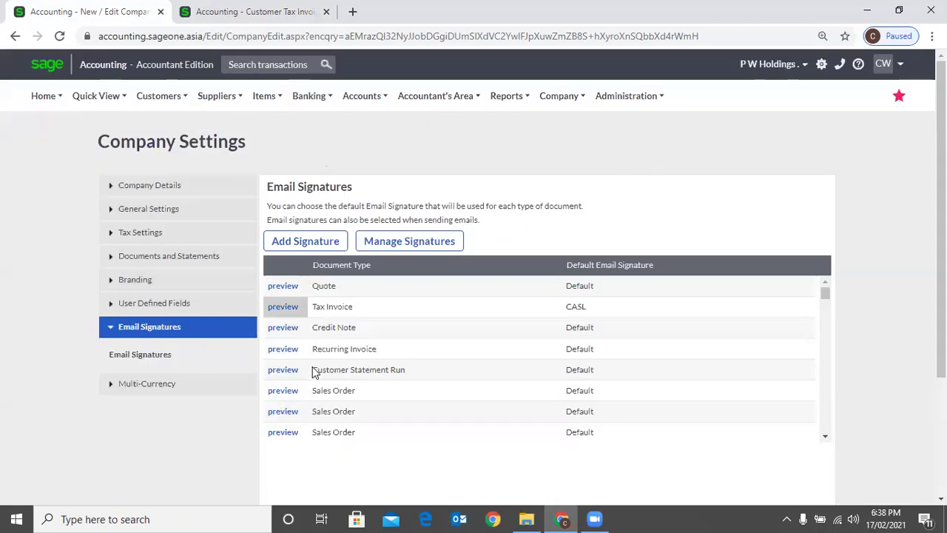
Start a new email signature of type Tax Invoice, leaving it not set as default
{"action": "left_click", "coordinate": [311, 245]}
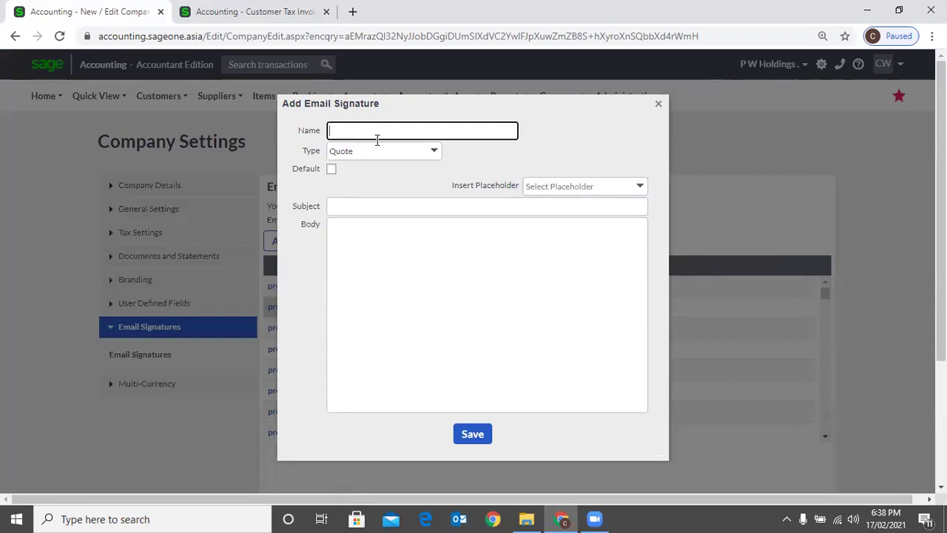
{"action": "left_click", "coordinate": [434, 153]}
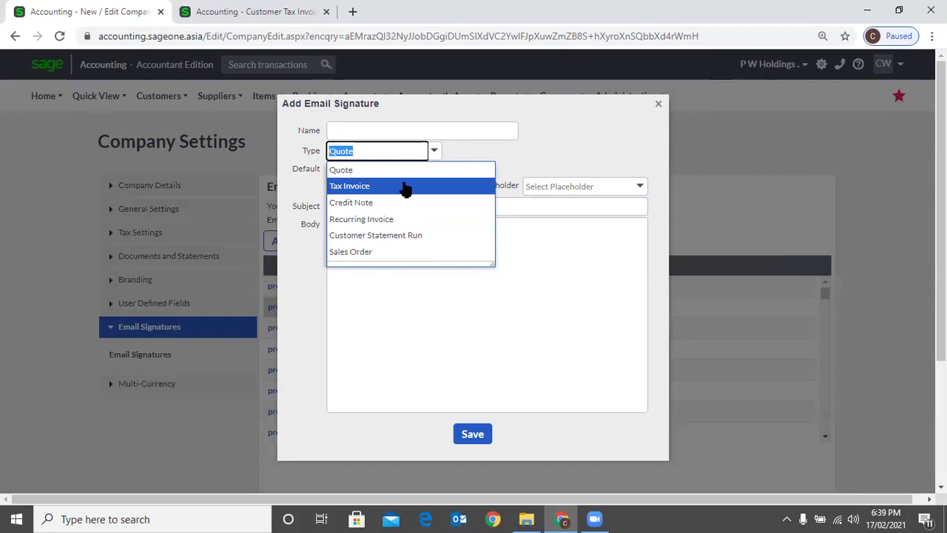
{"action": "left_click", "coordinate": [406, 187]}
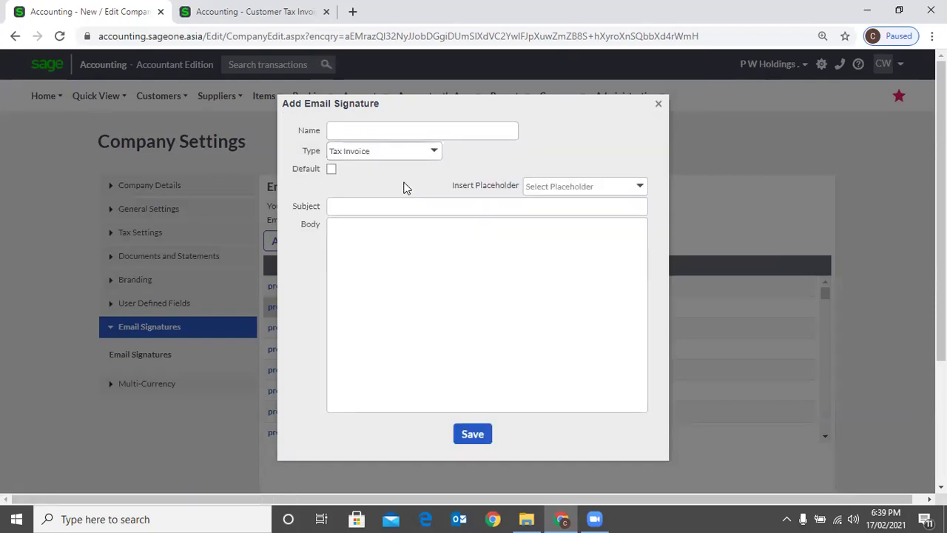
{"action": "left_click", "coordinate": [330, 173]}
{"action": "left_click", "coordinate": [330, 173]}
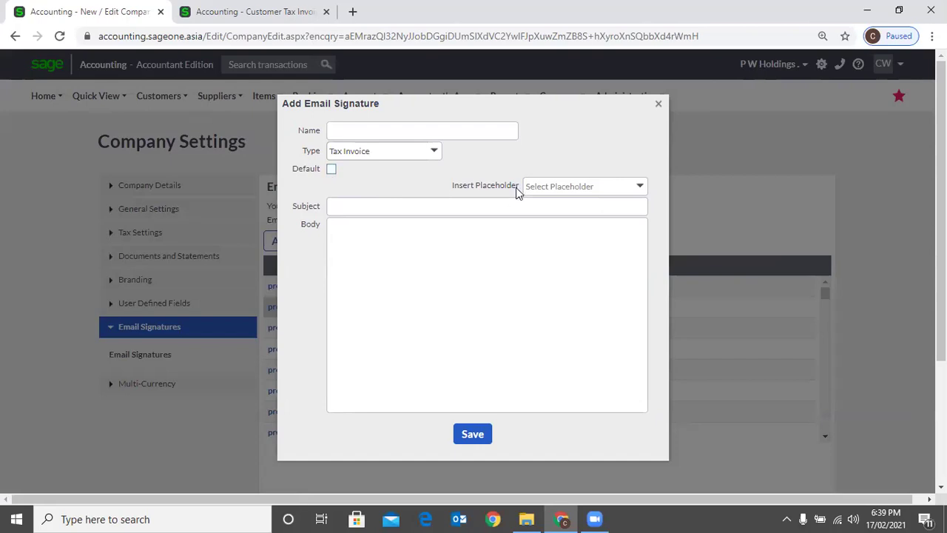
Compare the tax invoice's email form in the other browser tab with the blank Add Email Signature form
{"action": "left_click", "coordinate": [230, 22]}
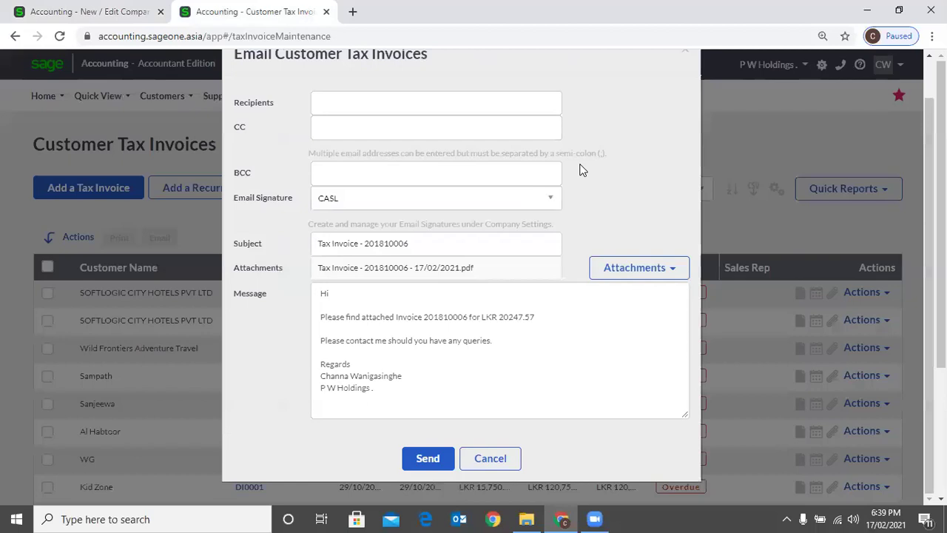
{"action": "key", "text": "ctrl+Tab"}
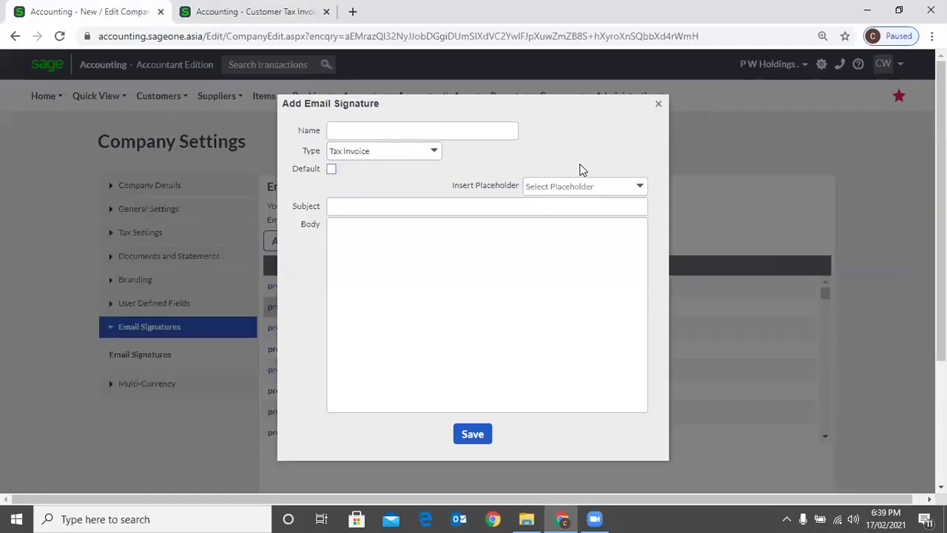
{"action": "left_click", "coordinate": [252, 12]}
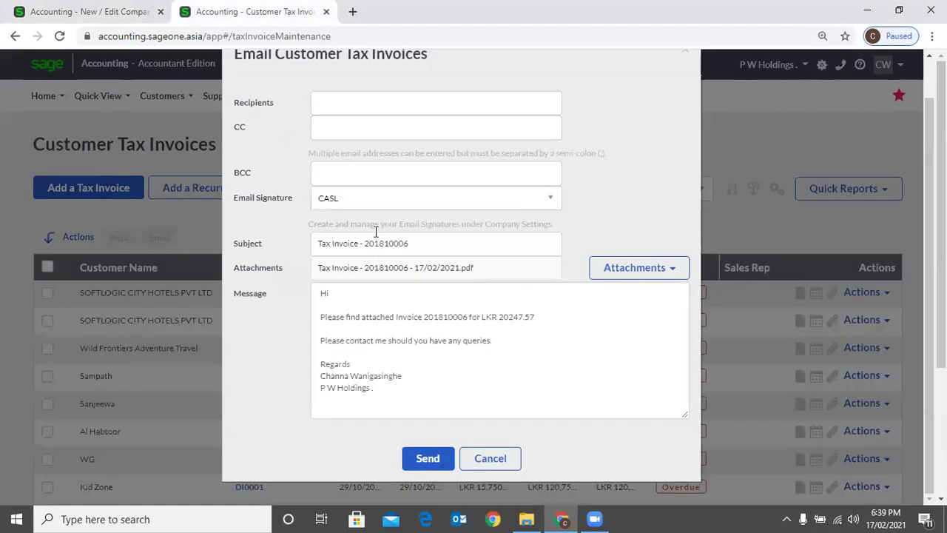
{"action": "key", "text": "ctrl+Tab"}
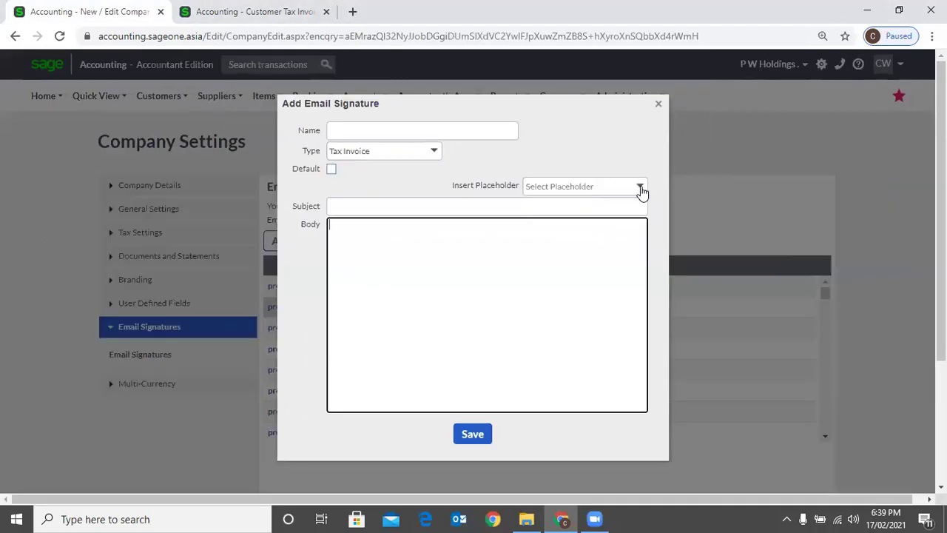
Insert the [Invoice Number] placeholder into the new signature's subject, and go back to the tax invoice's email form
{"action": "left_click", "coordinate": [640, 188]}
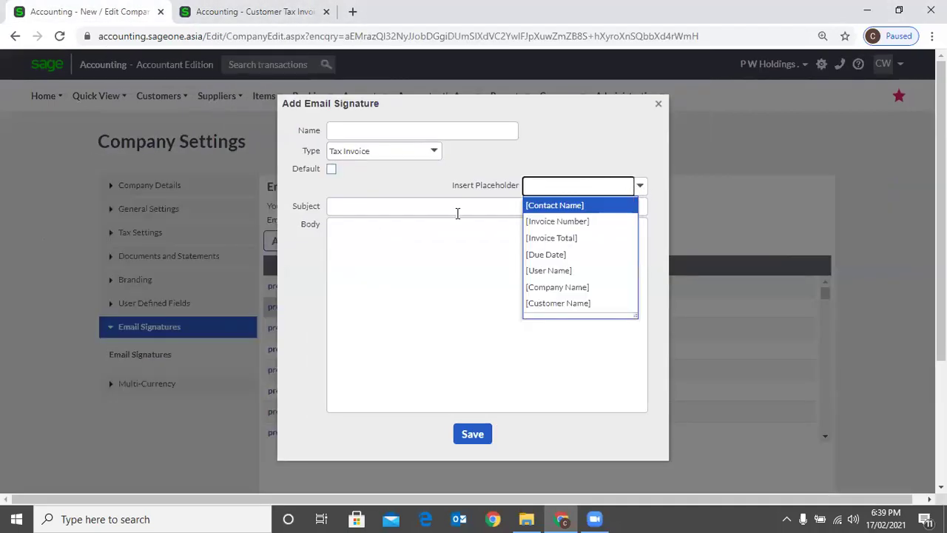
{"action": "left_click", "coordinate": [427, 207]}
{"action": "left_click", "coordinate": [639, 185]}
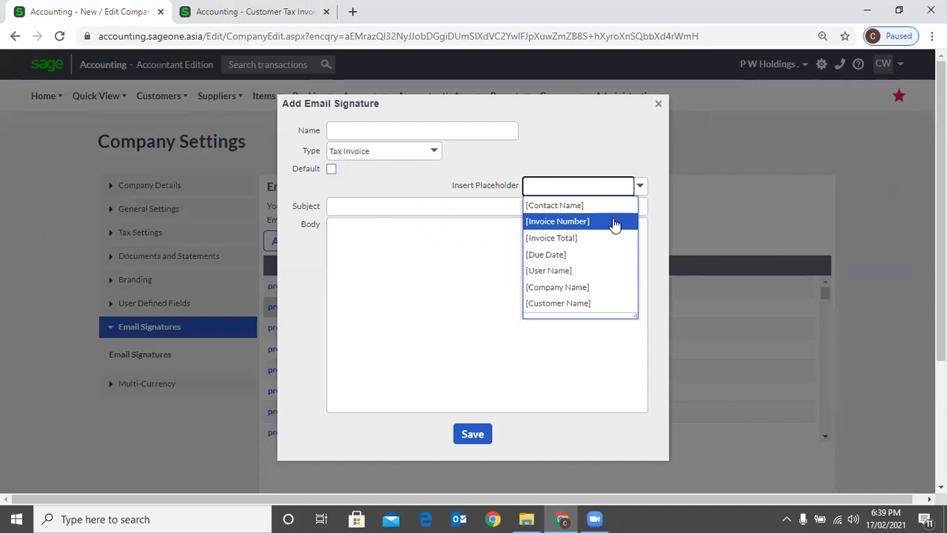
{"action": "left_click", "coordinate": [614, 222]}
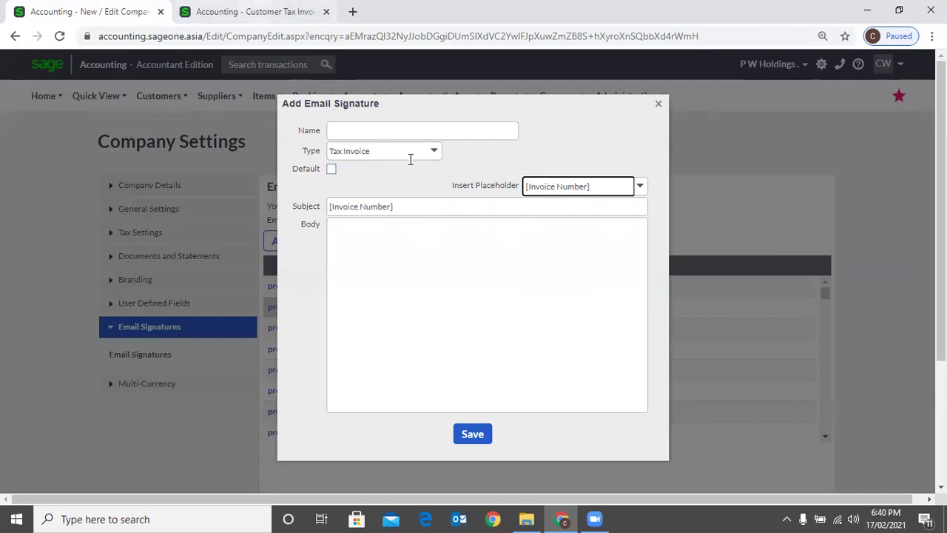
{"action": "key", "text": "ctrl+Tab"}
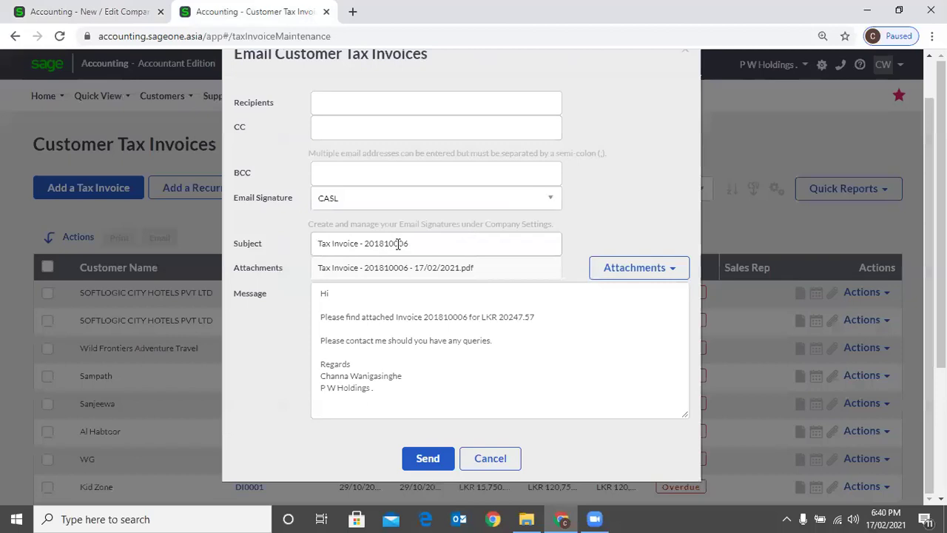
Insert the [Contact Name] placeholder into the new signature's body and put "Dear" in front of it
{"action": "left_click", "coordinate": [342, 246]}
{"action": "left_click", "coordinate": [409, 253]}
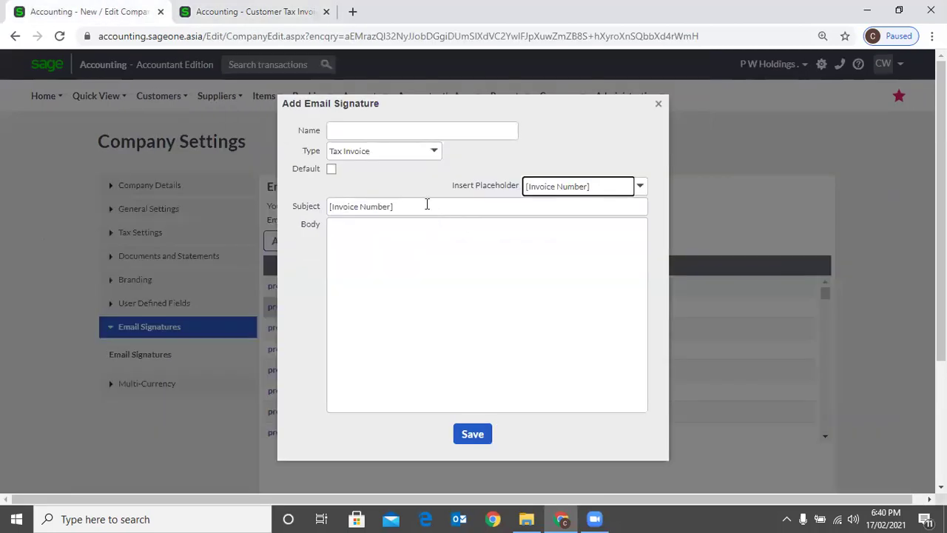
{"action": "left_click", "coordinate": [427, 204]}
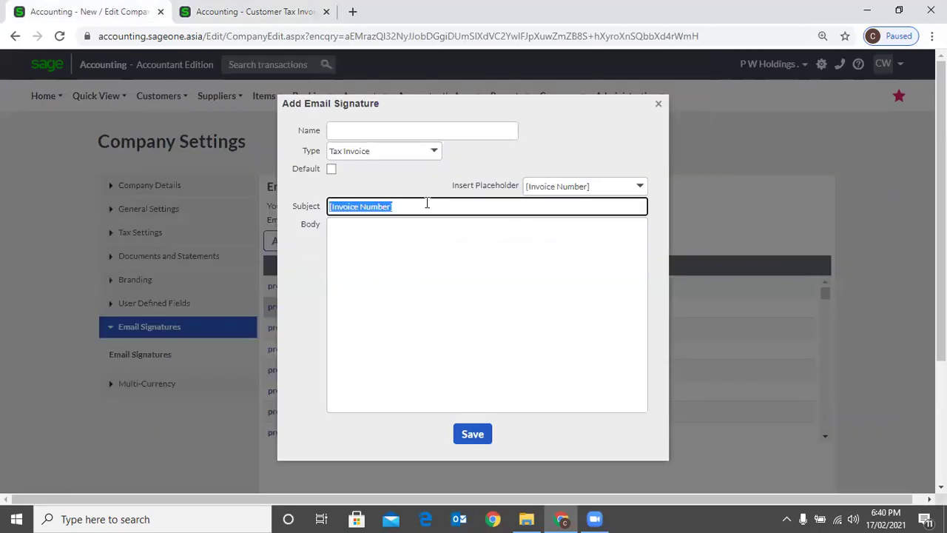
{"action": "left_click", "coordinate": [420, 240]}
{"action": "left_click", "coordinate": [637, 188]}
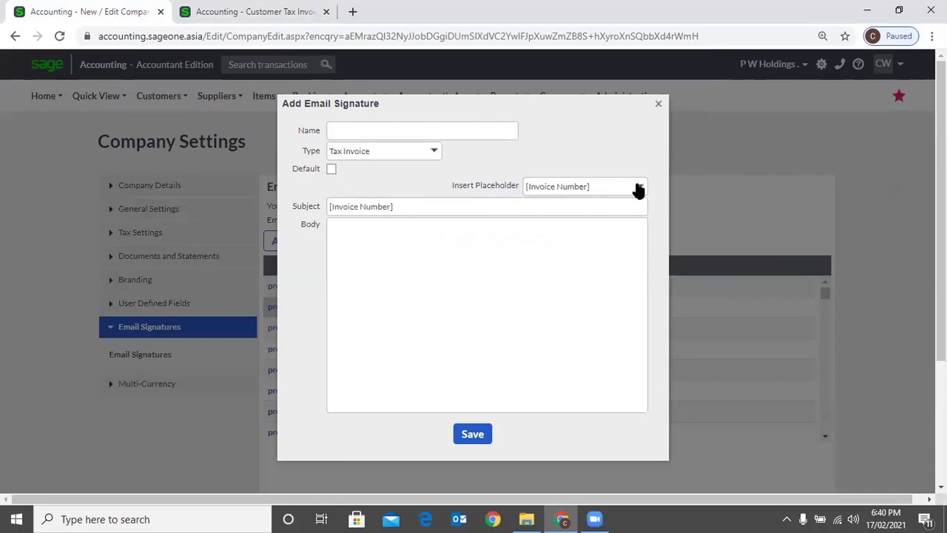
{"action": "left_click", "coordinate": [641, 187]}
{"action": "left_click", "coordinate": [615, 205]}
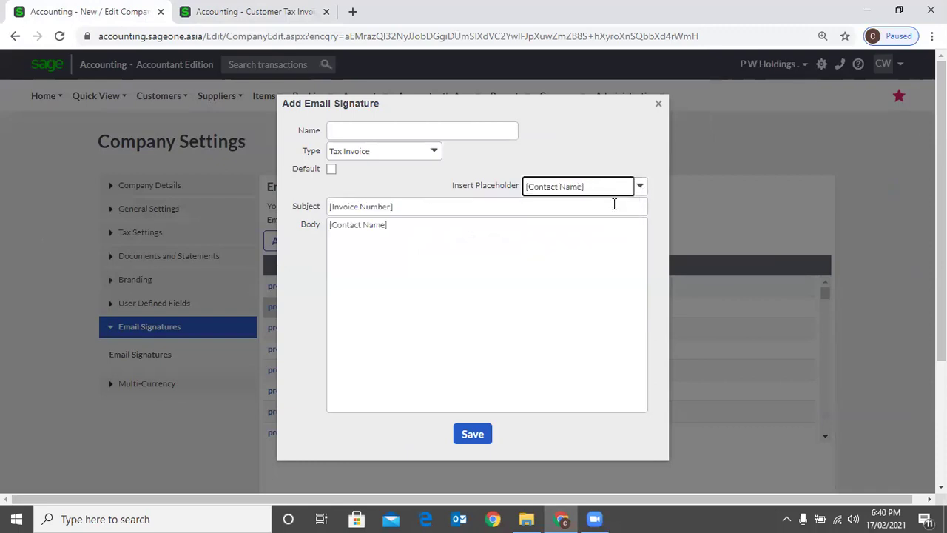
{"action": "left_click", "coordinate": [407, 225]}
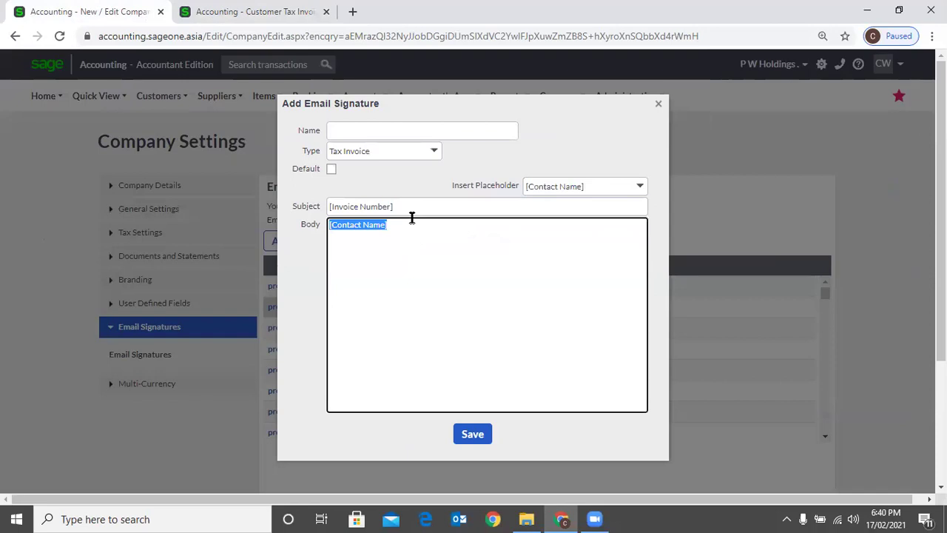
{"action": "left_click", "coordinate": [413, 218]}
{"action": "type", "text": "Dear"}
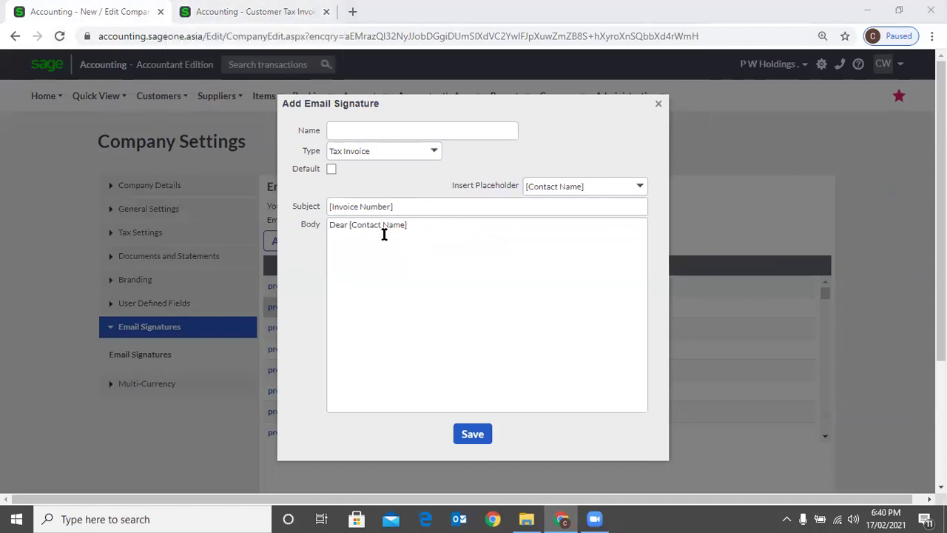
Add the [Invoice Total] placeholder below the greeting in the signature's body, separated by a blank line
{"action": "triple_click", "coordinate": [435, 222]}
{"action": "left_click", "coordinate": [435, 221]}
{"action": "key", "text": "Return"}
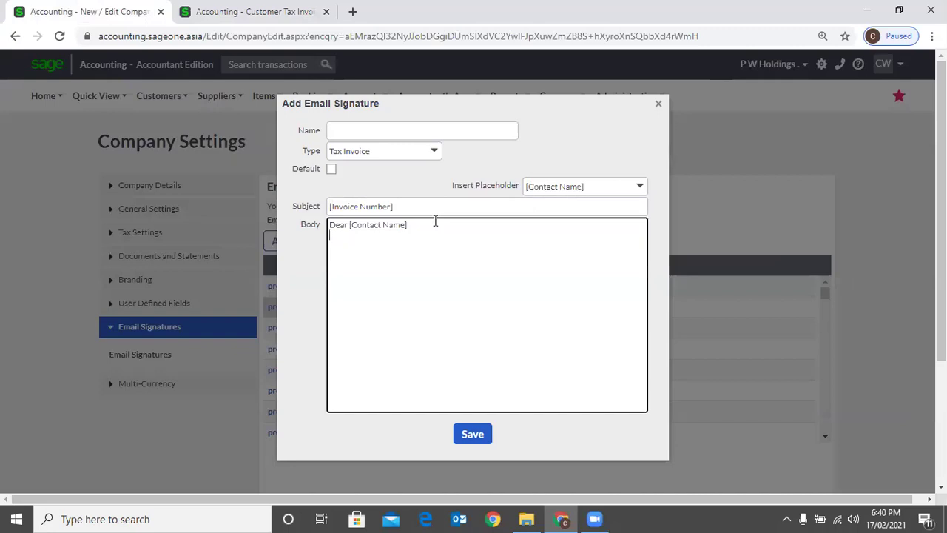
{"action": "left_click", "coordinate": [592, 185]}
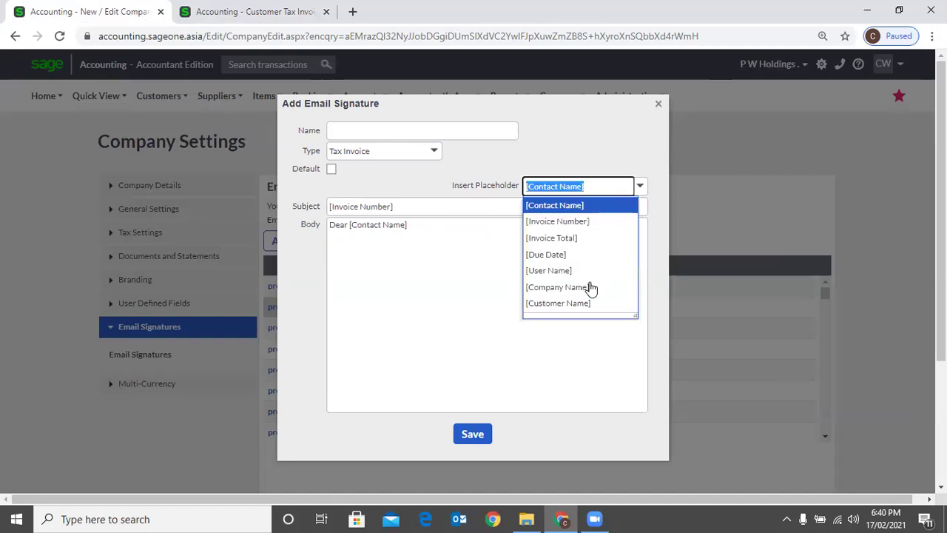
{"action": "key", "text": "Down"}
{"action": "key", "text": "Down"}
{"action": "key", "text": "Down"}
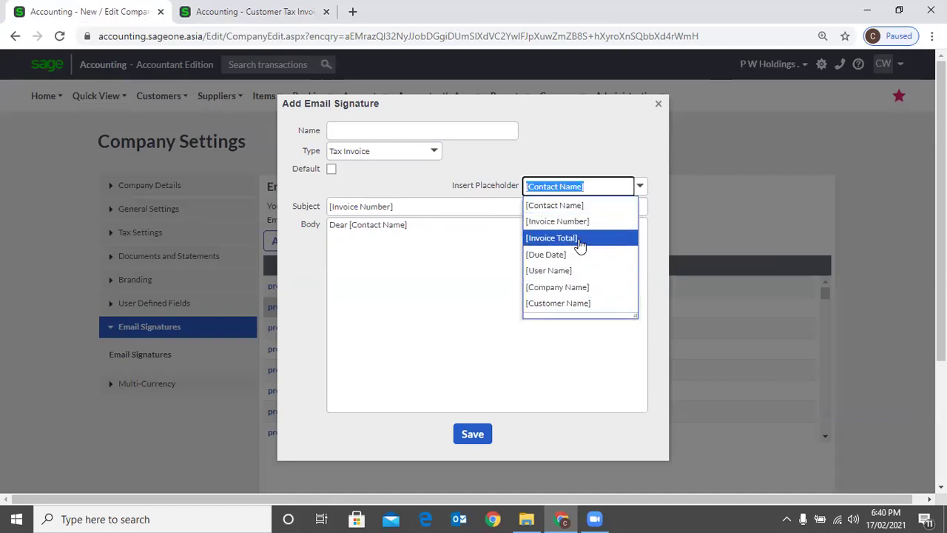
{"action": "left_click", "coordinate": [578, 241]}
{"action": "key", "text": "ctrl+a"}
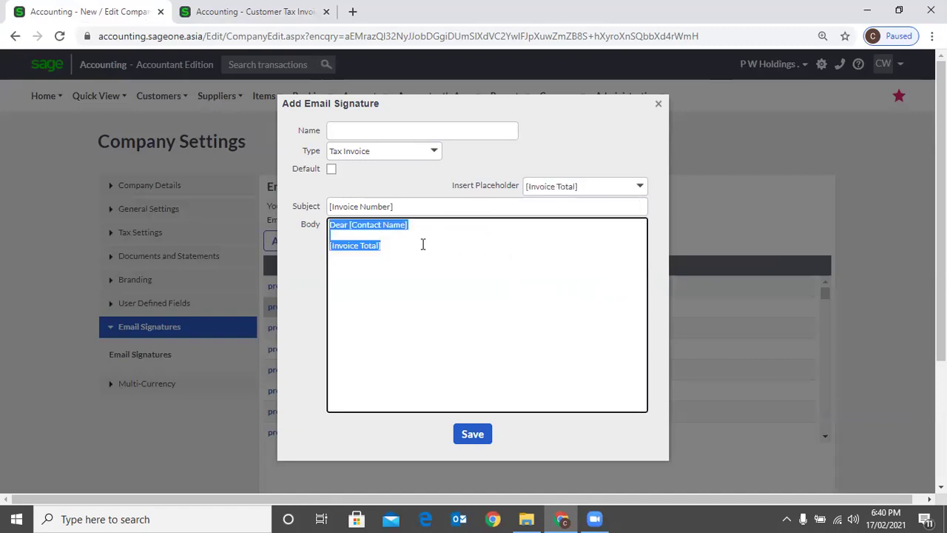
{"action": "left_click", "coordinate": [422, 244]}
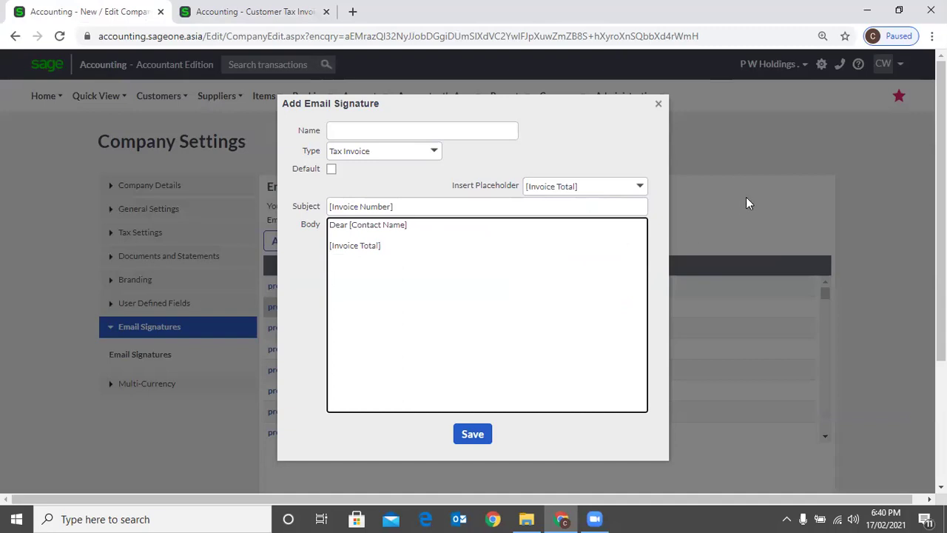
Add the [User Name] and [Company Name] placeholders to the signature's body, and close the form without saving
{"action": "left_click", "coordinate": [639, 186]}
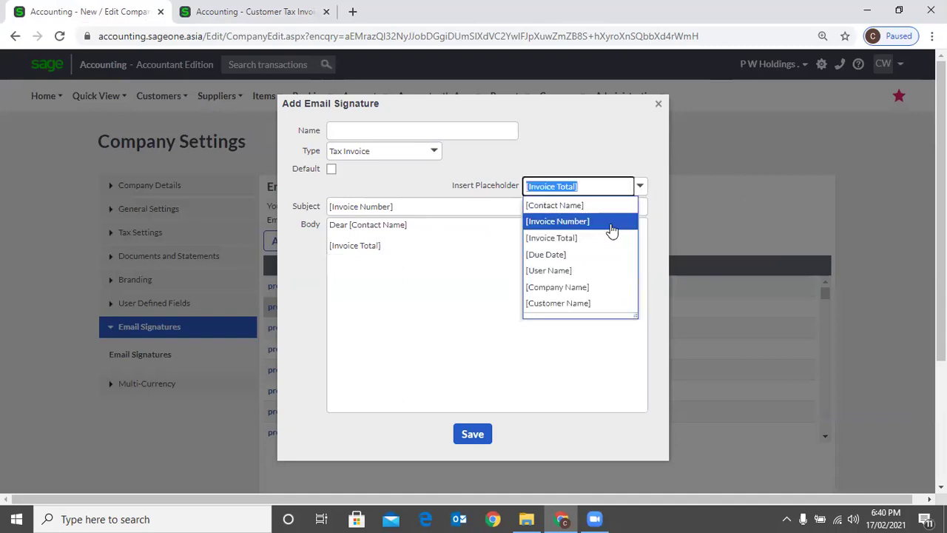
{"action": "left_click", "coordinate": [584, 271]}
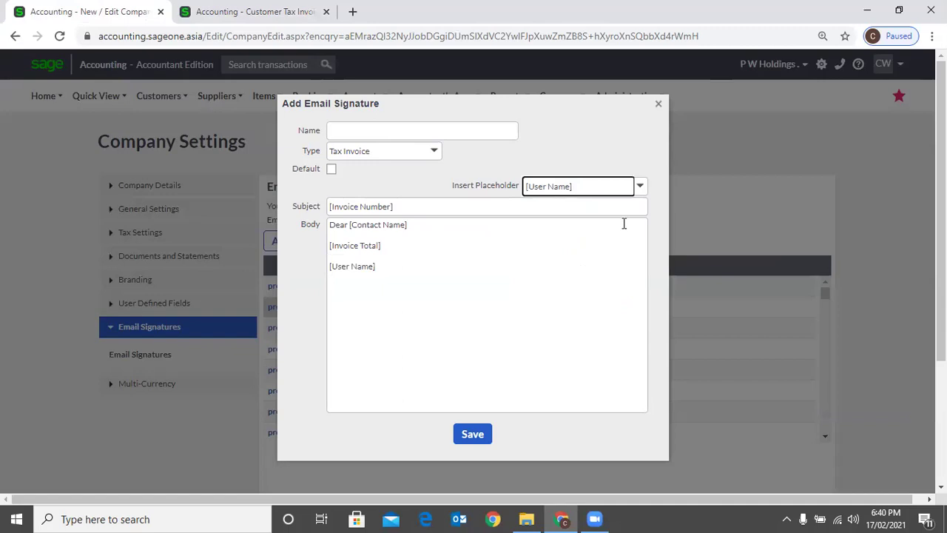
{"action": "left_click", "coordinate": [537, 256]}
{"action": "key", "text": "ctrl+a"}
{"action": "key", "text": "Right"}
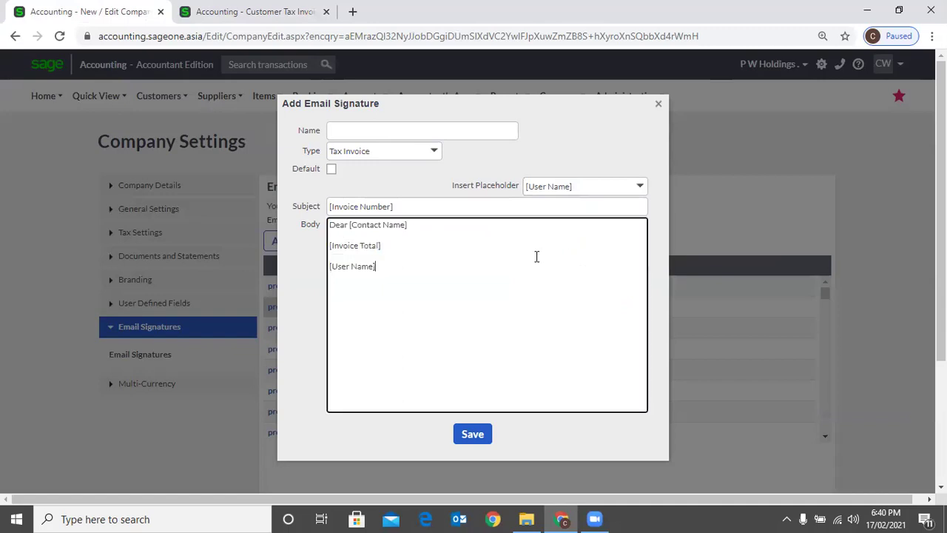
{"action": "left_click", "coordinate": [639, 191]}
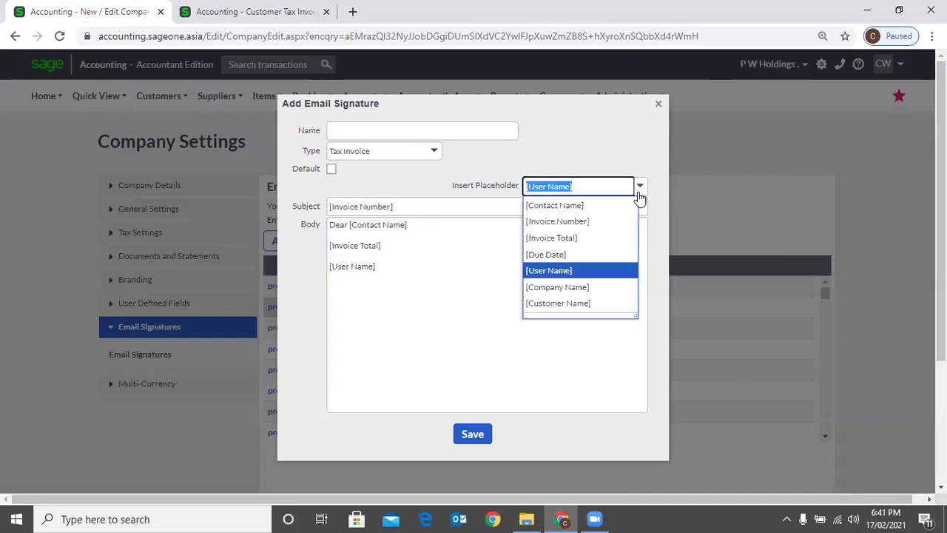
{"action": "left_click", "coordinate": [600, 287]}
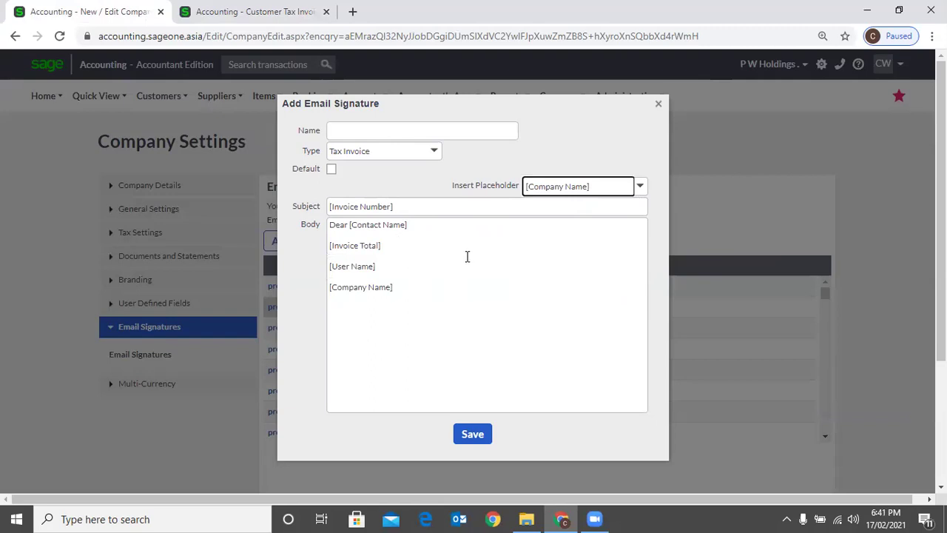
{"action": "left_click", "coordinate": [655, 109]}
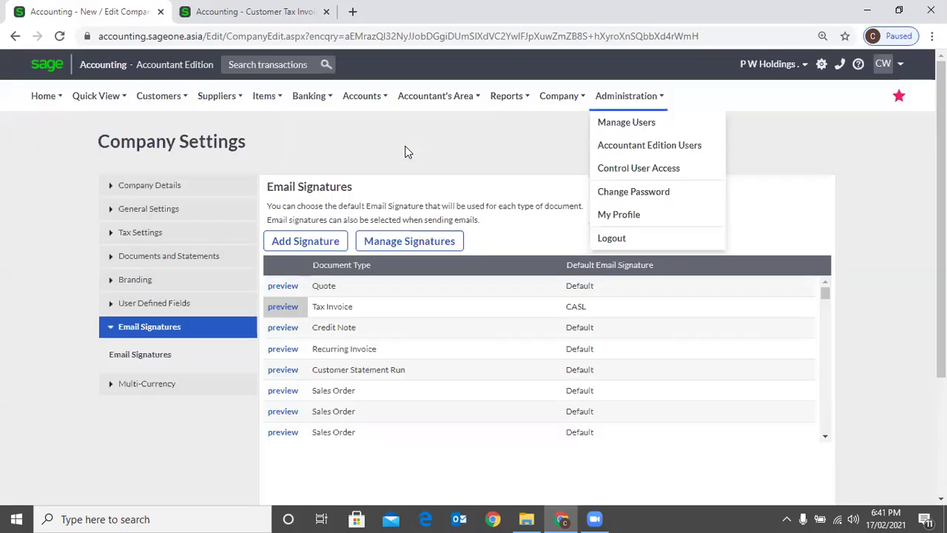
Open the Multi-Currency section of Company Settings to view the currency list and exchange rates
{"action": "left_click", "coordinate": [405, 152]}
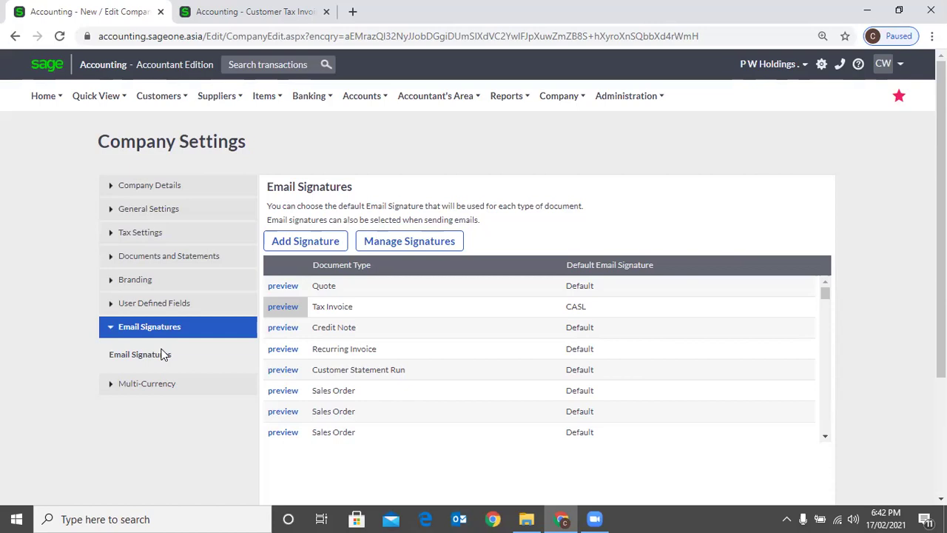
{"action": "left_click", "coordinate": [163, 355]}
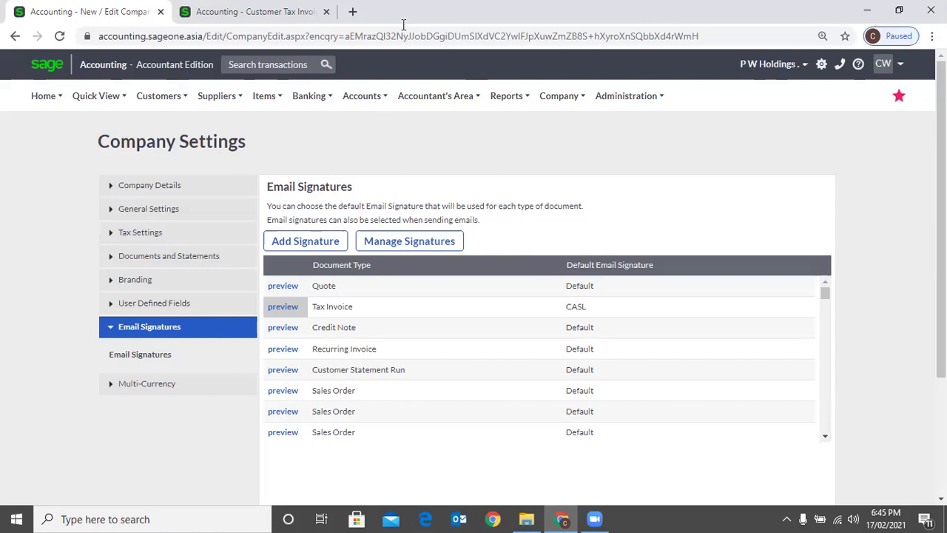
{"action": "left_click", "coordinate": [507, 96]}
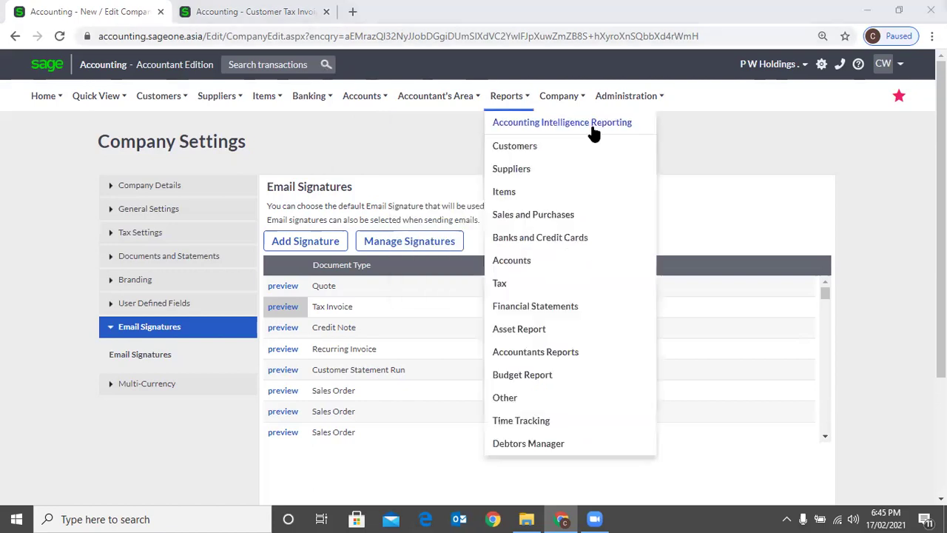
{"action": "left_click", "coordinate": [911, 171]}
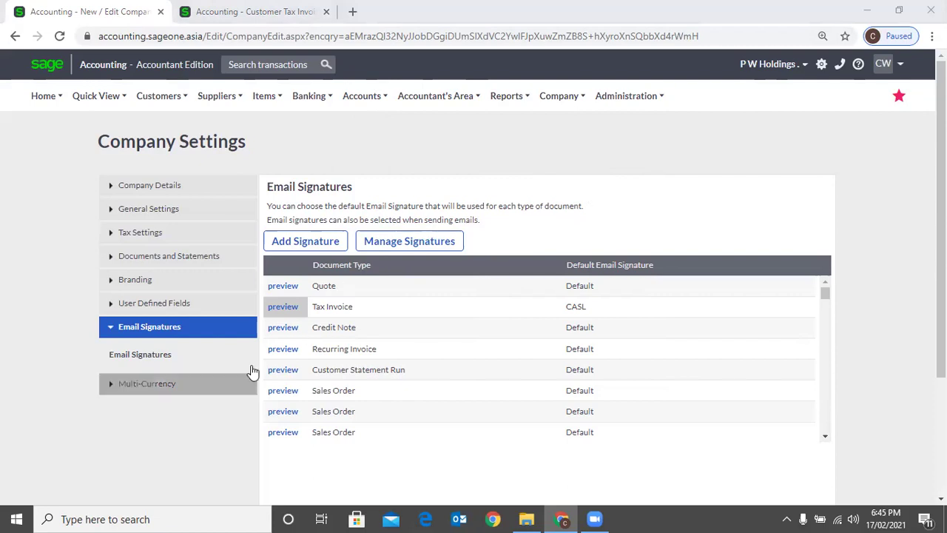
{"action": "left_click", "coordinate": [193, 394]}
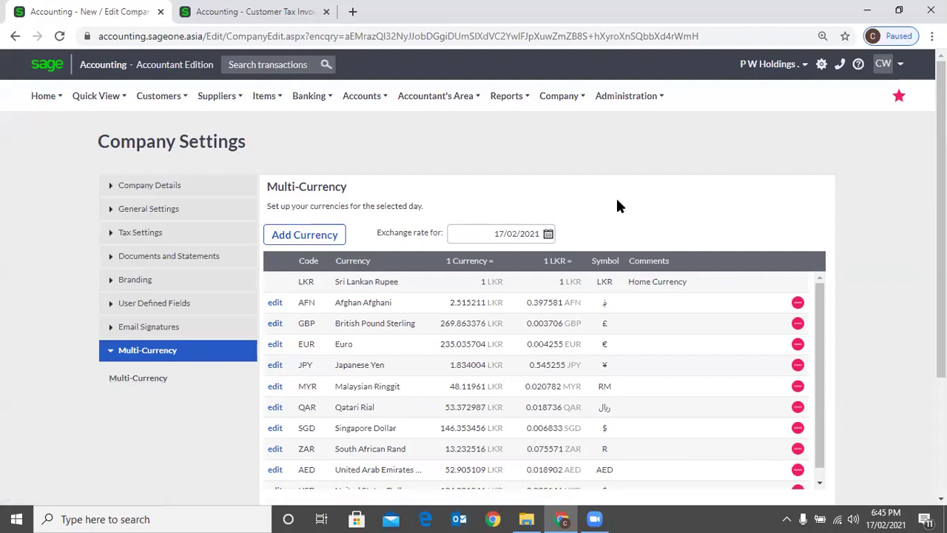
Look over the billing information and current package in My Profile, and start a package upgrade
{"action": "mouse_move", "coordinate": [639, 107]}
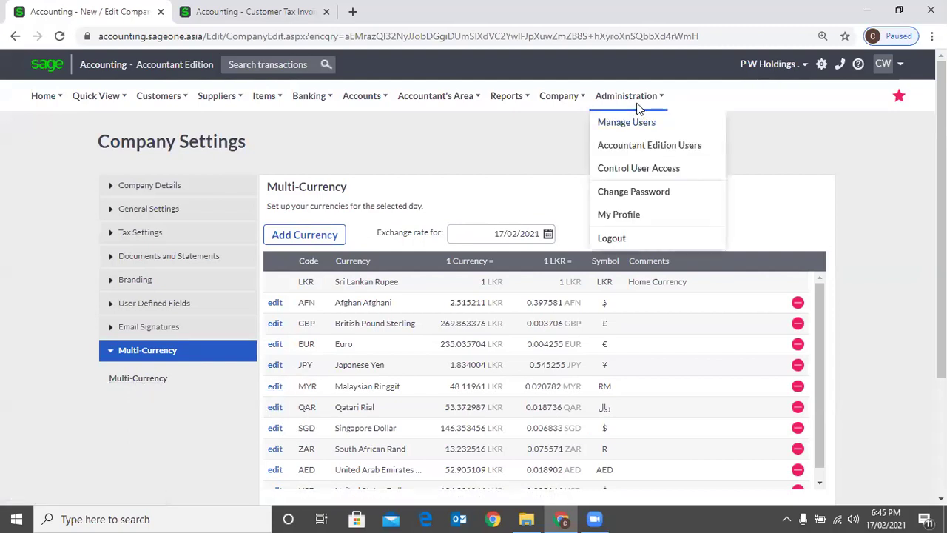
{"action": "left_click", "coordinate": [624, 222]}
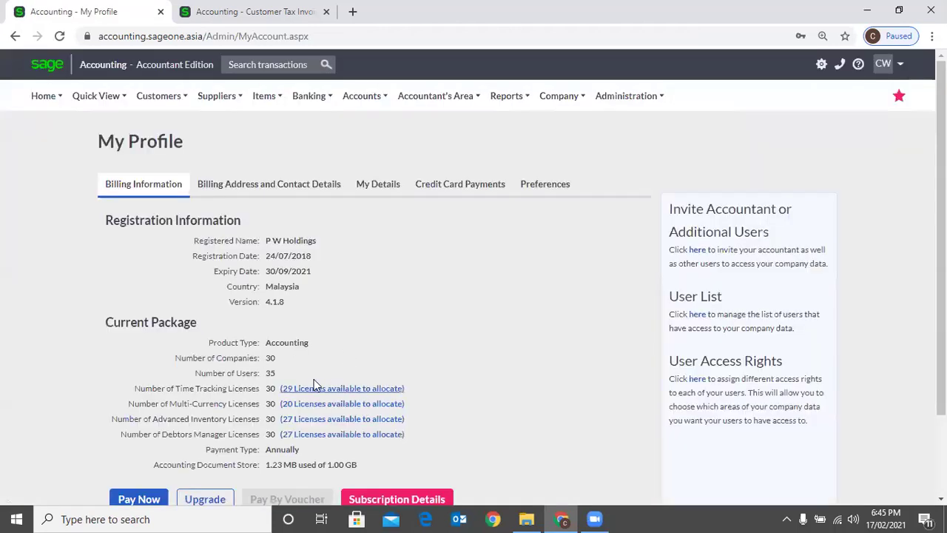
{"action": "scroll", "coordinate": [205, 406], "scroll_direction": "down", "scroll_amount": 1}
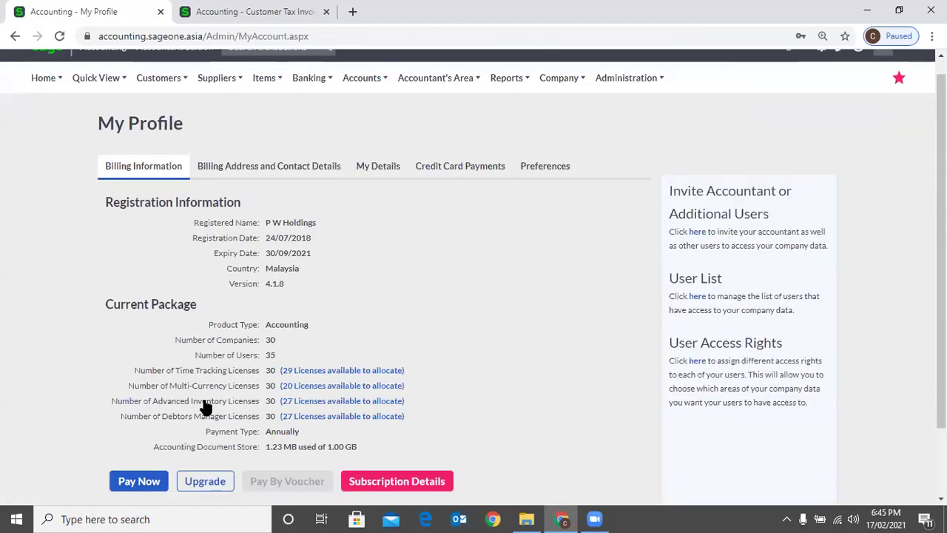
{"action": "scroll", "coordinate": [205, 405], "scroll_direction": "down", "scroll_amount": 2}
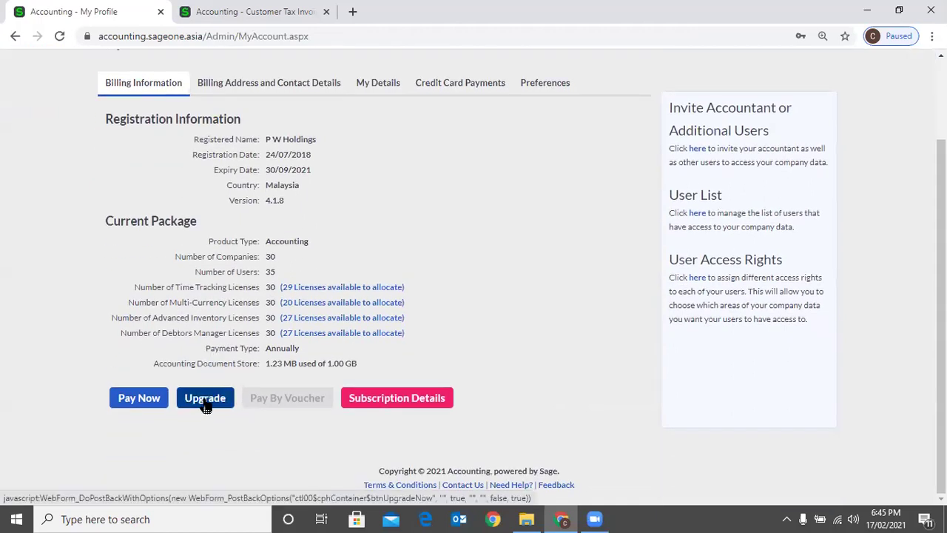
{"action": "left_click", "coordinate": [206, 402]}
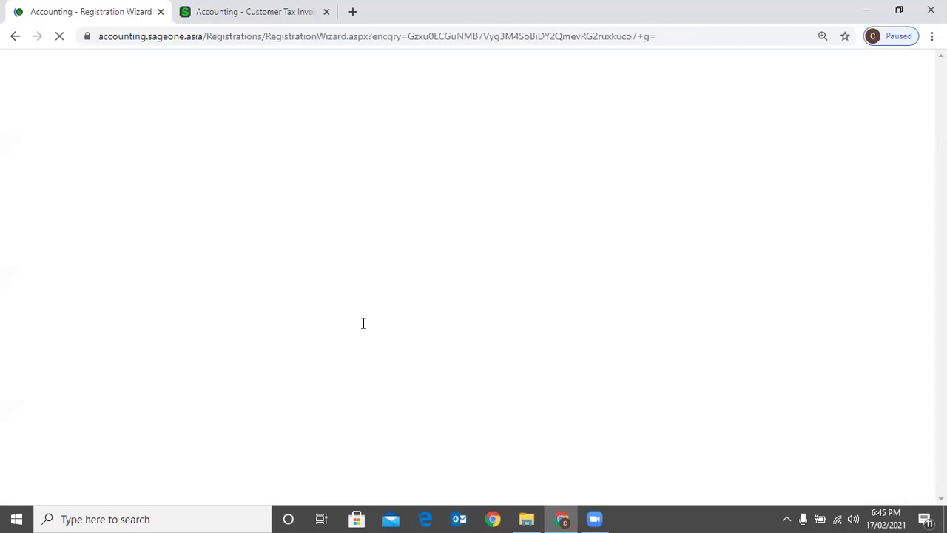
Set the Multi-Currency module option to 1, and go through the options for additional companies, additional users and document store
{"action": "scroll", "coordinate": [392, 339], "scroll_direction": "down", "scroll_amount": 3}
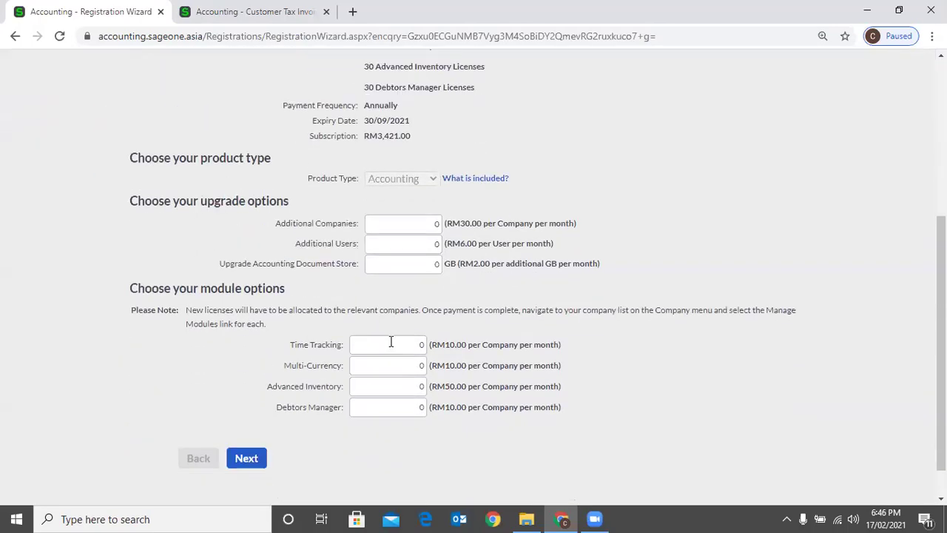
{"action": "scroll", "coordinate": [387, 345], "scroll_direction": "down", "scroll_amount": 2}
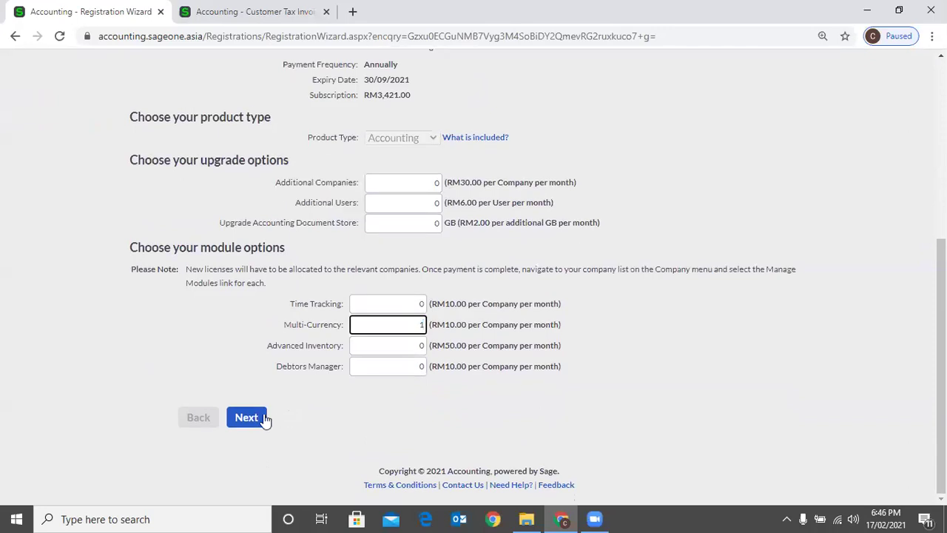
{"action": "left_click", "coordinate": [265, 419]}
{"action": "left_click", "coordinate": [379, 189]}
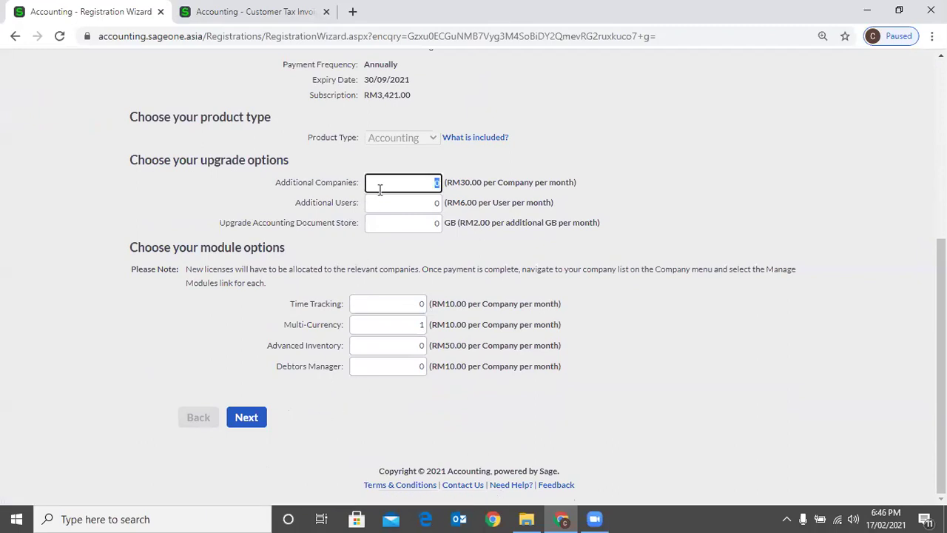
{"action": "left_click", "coordinate": [378, 199]}
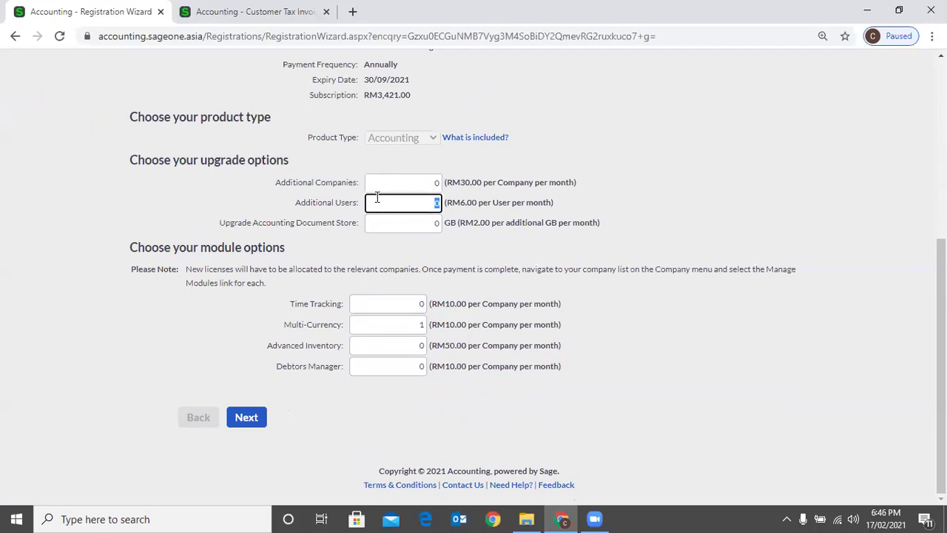
{"action": "left_click", "coordinate": [391, 216]}
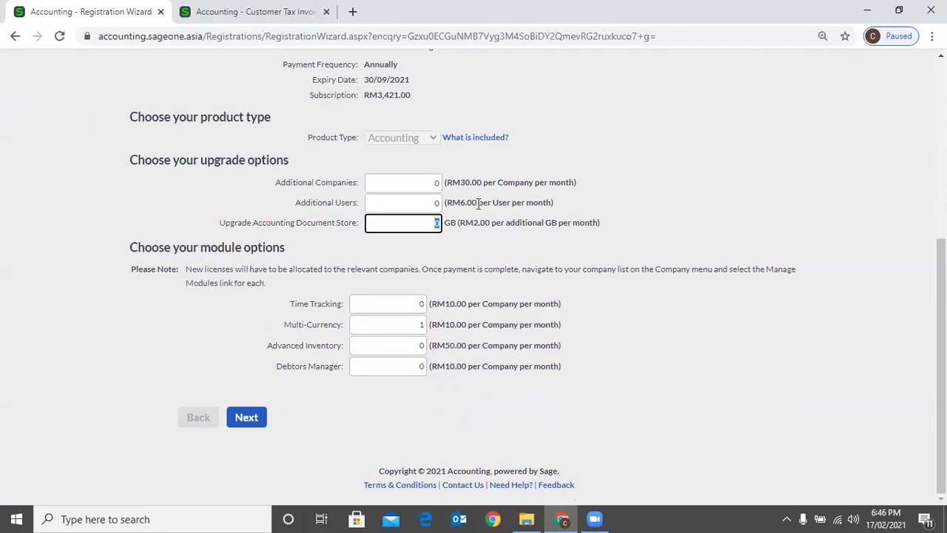
Set the Advanced Inventory, Debtors Manager and Time Tracking module options to 1 each
{"action": "left_click", "coordinate": [398, 345]}
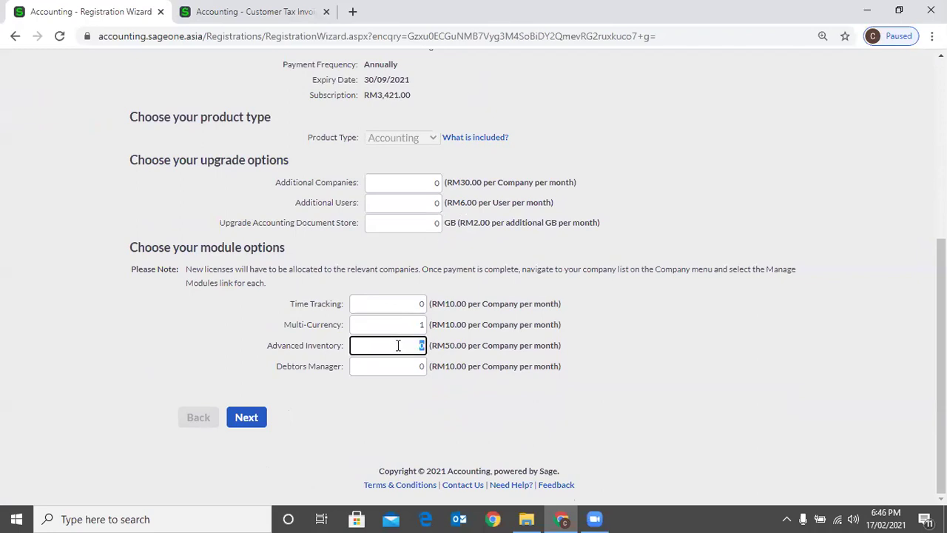
{"action": "key", "text": "BackSpace"}
{"action": "type", "text": "1"}
{"action": "left_click", "coordinate": [394, 366]}
{"action": "key", "text": "BackSpace"}
{"action": "type", "text": "1"}
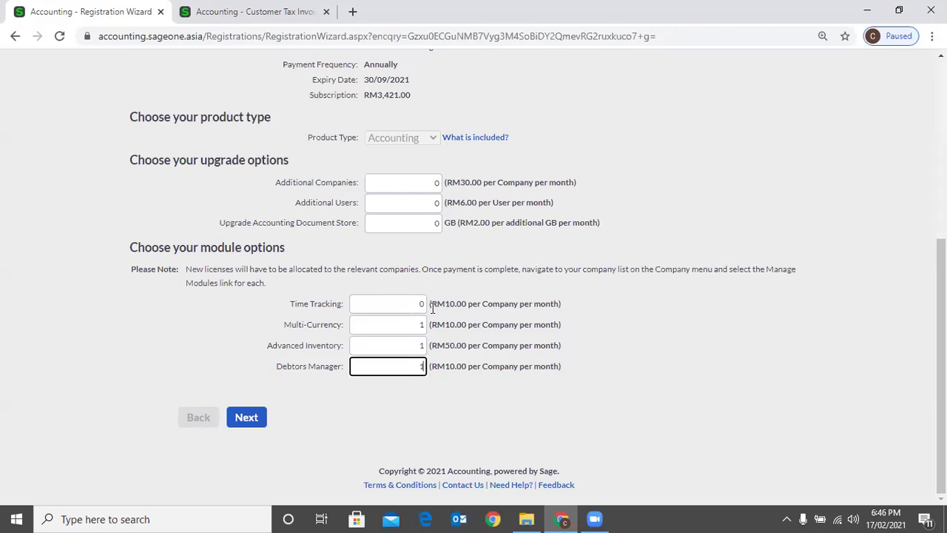
{"action": "left_click", "coordinate": [429, 307]}
{"action": "key", "text": "BackSpace"}
{"action": "type", "text": "1"}
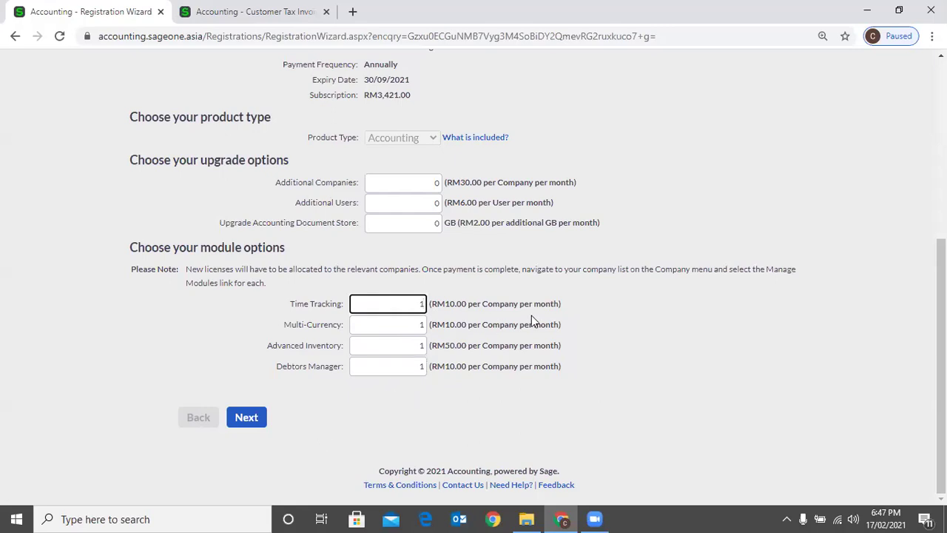
Leave the package upgrade for My Profile and look over the current package's module licenses under Billing Information
{"action": "scroll", "coordinate": [622, 96], "scroll_direction": "up", "scroll_amount": 2}
{"action": "scroll", "coordinate": [623, 175], "scroll_direction": "up", "scroll_amount": 3}
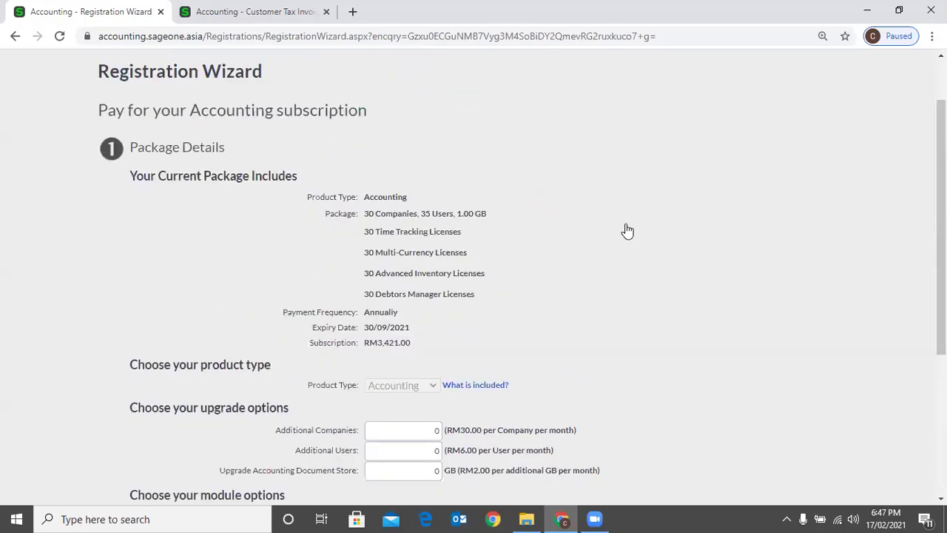
{"action": "left_click", "coordinate": [626, 75]}
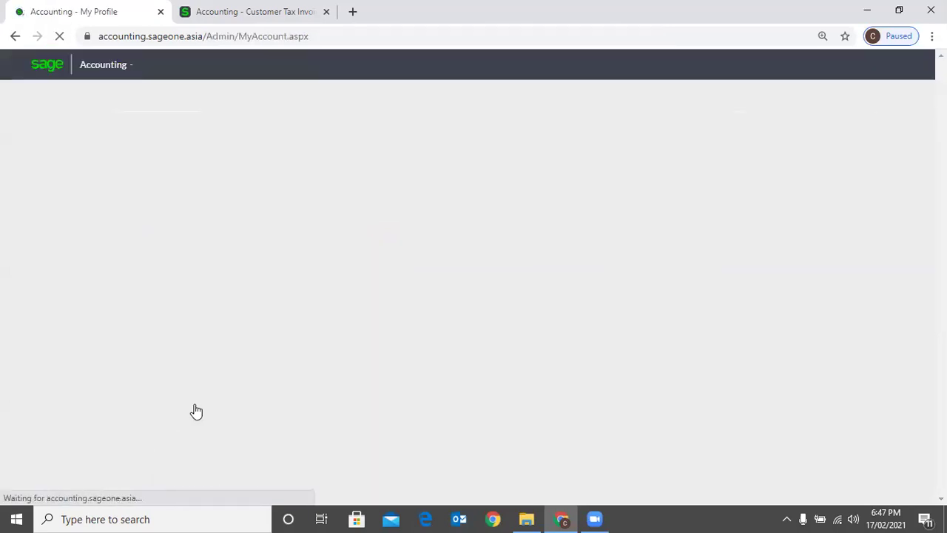
{"action": "scroll", "coordinate": [197, 412], "scroll_direction": "down", "scroll_amount": 1}
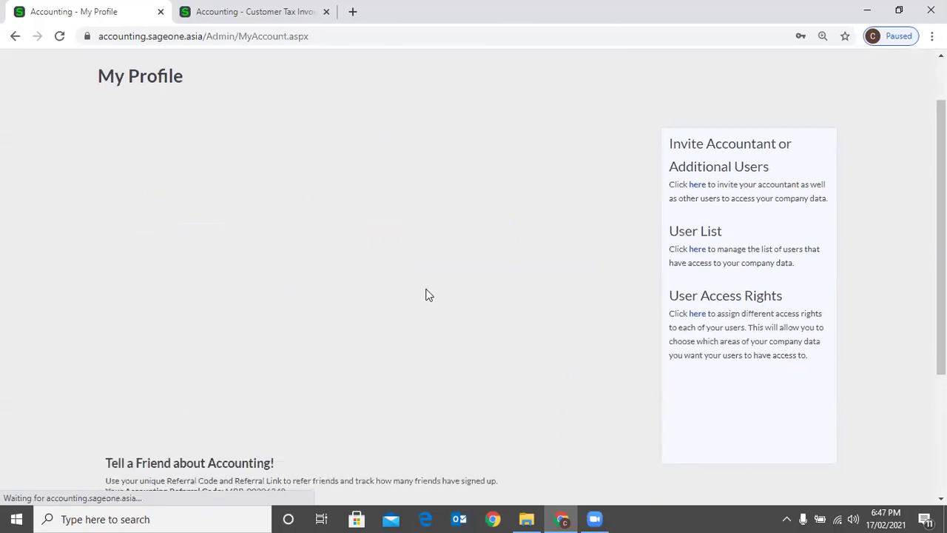
{"action": "scroll", "coordinate": [429, 289], "scroll_direction": "down", "scroll_amount": 1}
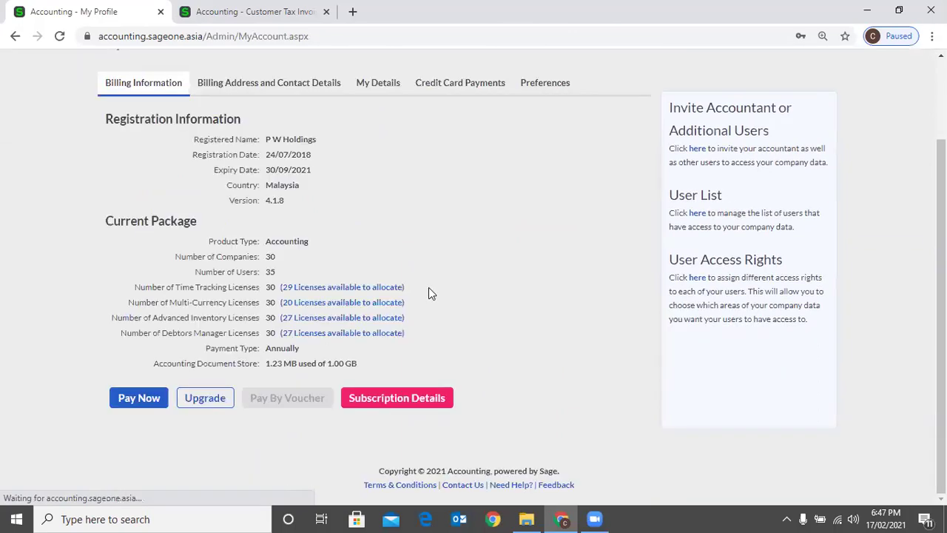
Start a package upgrade and set the Time Tracking, Multi-Currency and Advanced Inventory module options to 1 each
{"action": "left_click", "coordinate": [205, 398]}
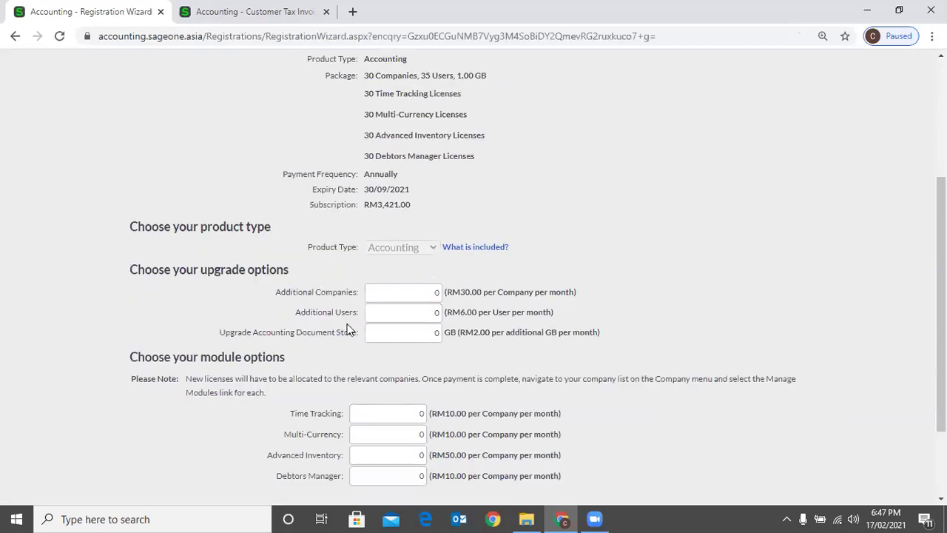
{"action": "scroll", "coordinate": [348, 331], "scroll_direction": "down", "scroll_amount": 1}
{"action": "scroll", "coordinate": [380, 329], "scroll_direction": "down", "scroll_amount": 1}
{"action": "key", "text": "Tab"}
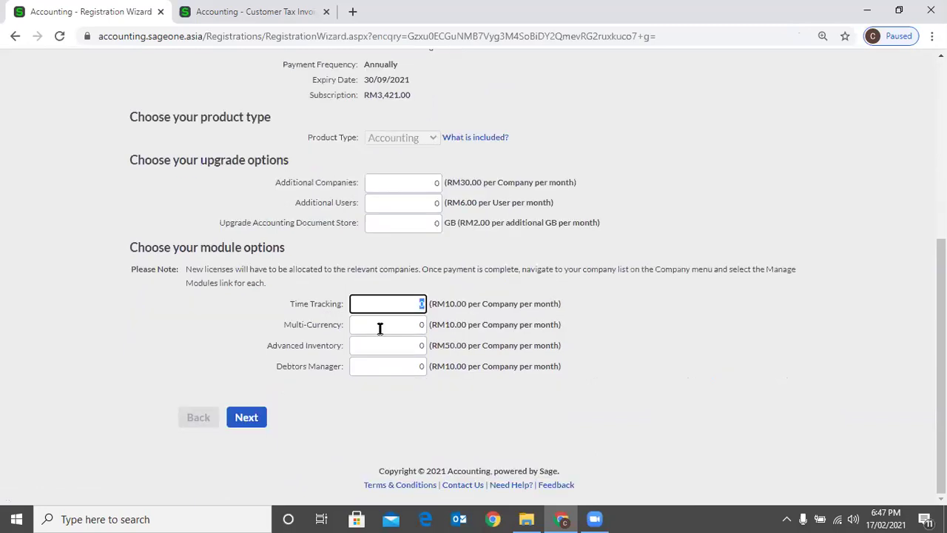
{"action": "left_click", "coordinate": [380, 328]}
{"action": "type", "text": "1"}
{"action": "left_click", "coordinate": [395, 344]}
{"action": "type", "text": "1"}
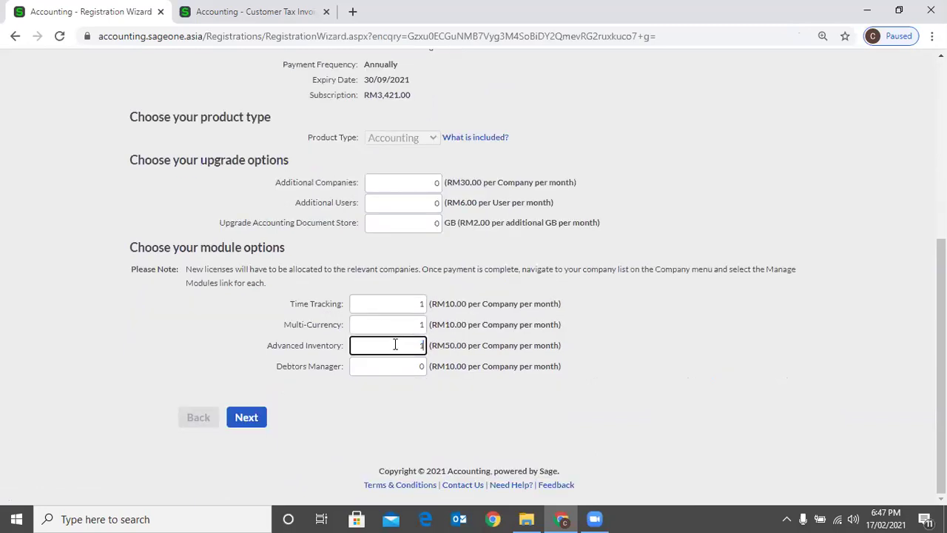
Set the number of Debtors Manager licences to 1 in the module options
{"action": "left_click", "coordinate": [400, 369]}
{"action": "type", "text": "1"}
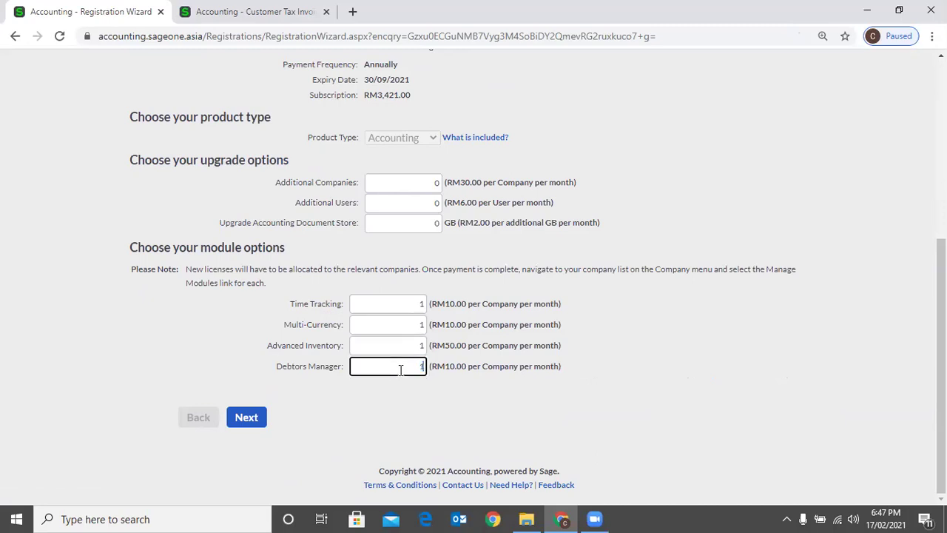
{"action": "left_click", "coordinate": [320, 422]}
Go to the browser page with Customer Tax Invoices and close the invoice email form without sending it
{"action": "key", "text": "ctrl+Tab"}
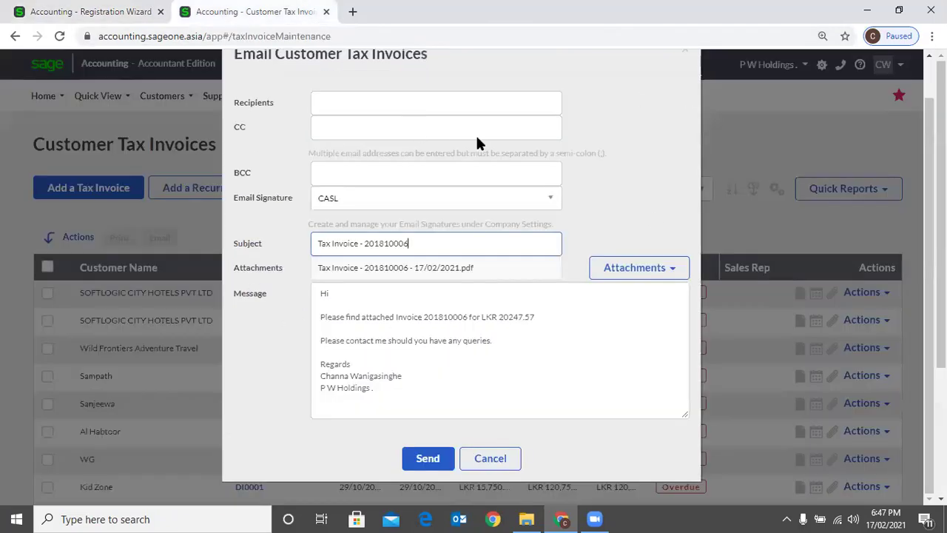
{"action": "scroll", "coordinate": [584, 102], "scroll_direction": "up", "scroll_amount": 2}
{"action": "left_click", "coordinate": [687, 87]}
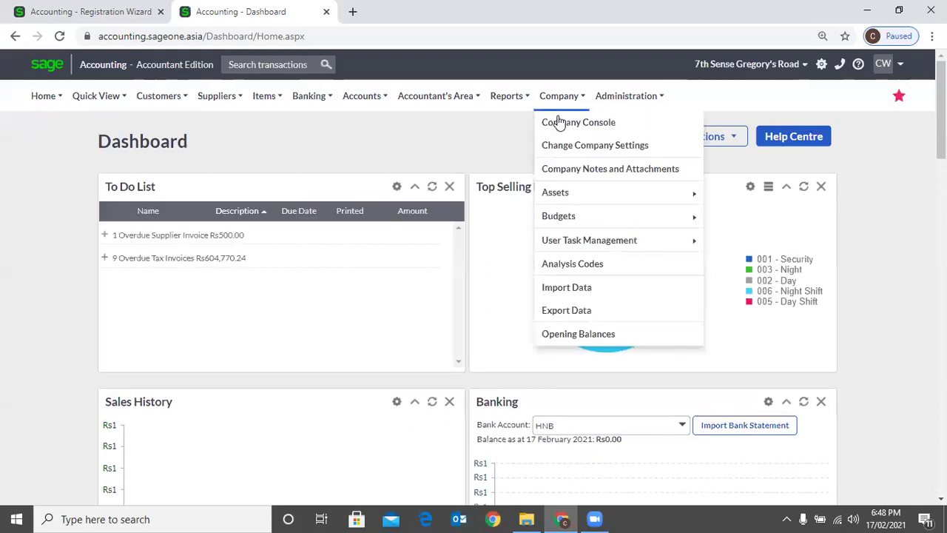
Open the Company Console, view the module licences for 7th Sense Gregory's Road and close the Manage Modules dialog
{"action": "left_click", "coordinate": [560, 123]}
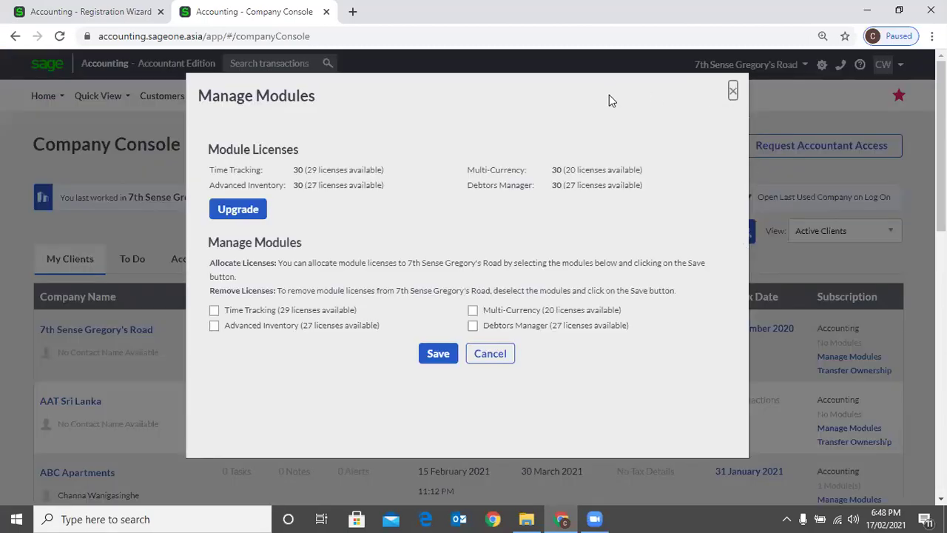
{"action": "key", "text": "Escape"}
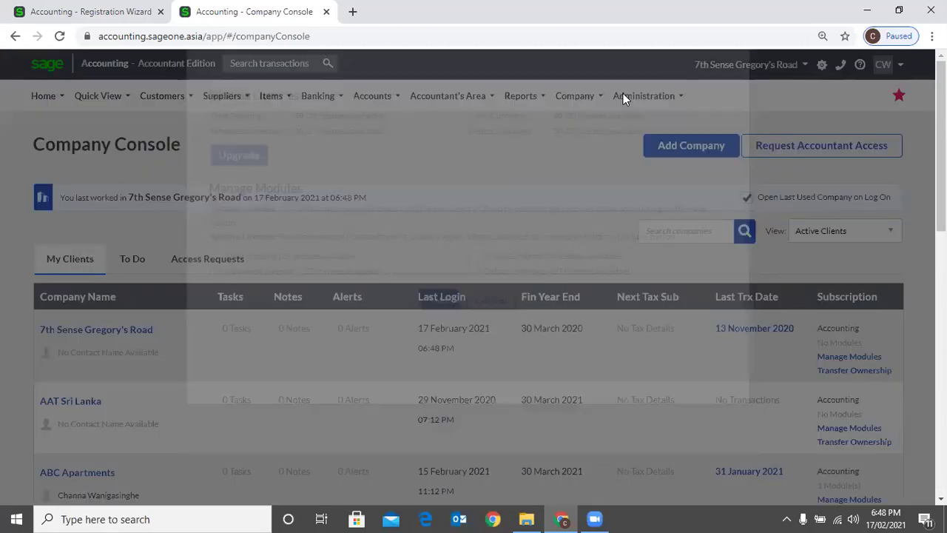
Open the My Profile billing information and start a subscription upgrade
{"action": "mouse_move", "coordinate": [623, 94]}
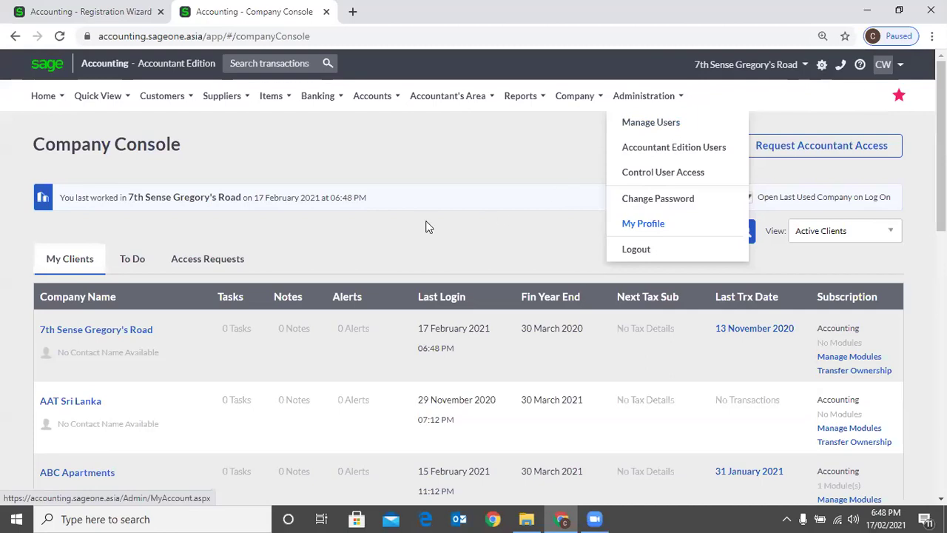
{"action": "left_click", "coordinate": [643, 223]}
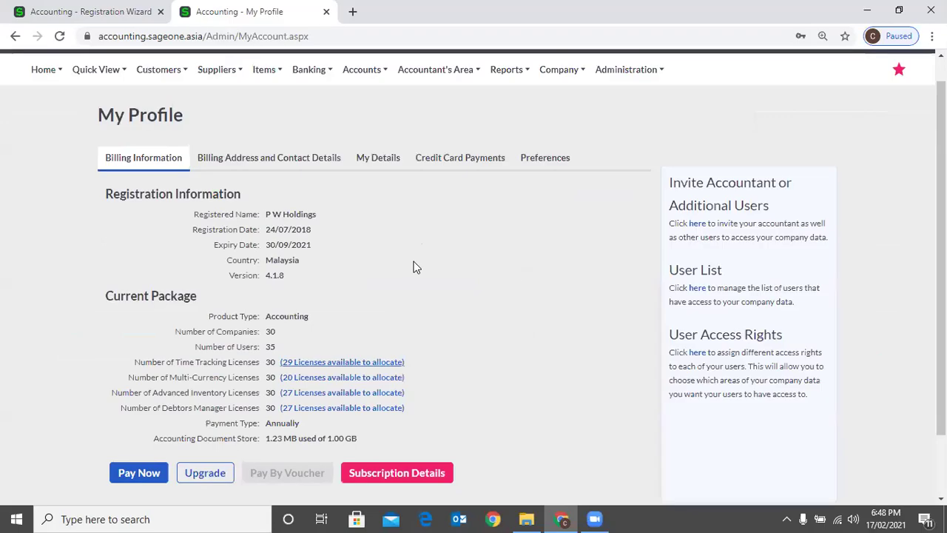
{"action": "scroll", "coordinate": [412, 266], "scroll_direction": "down", "scroll_amount": 1}
{"action": "left_click", "coordinate": [205, 397]}
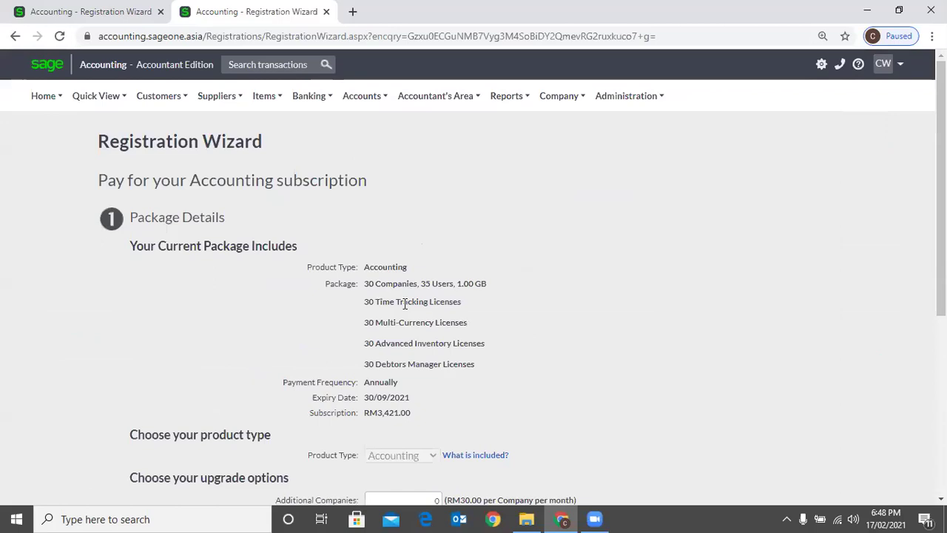
Review the module licence options and the current package details in the Registration Wizard
{"action": "scroll", "coordinate": [405, 303], "scroll_direction": "down", "scroll_amount": 5}
{"action": "left_click", "coordinate": [406, 336]}
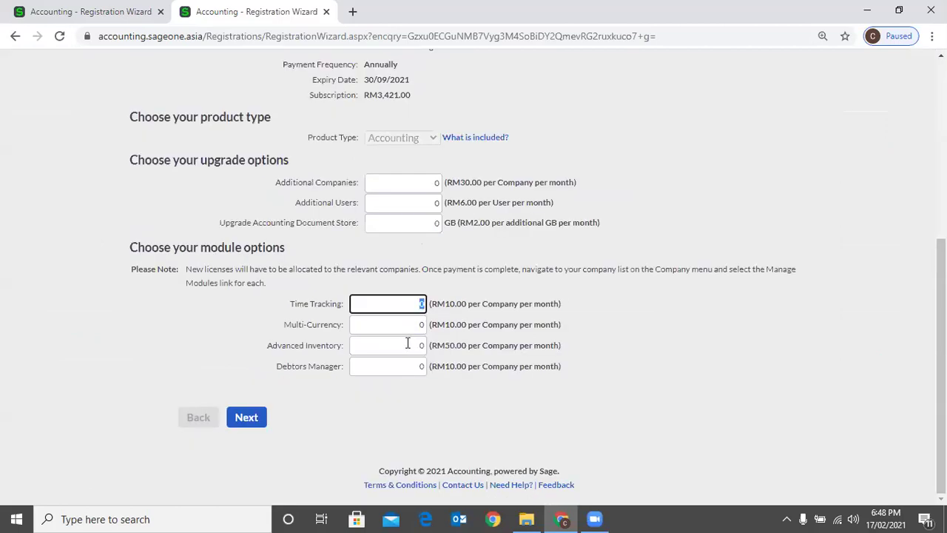
{"action": "key", "text": "Tab"}
{"action": "key", "text": "Tab"}
{"action": "key", "text": "Tab"}
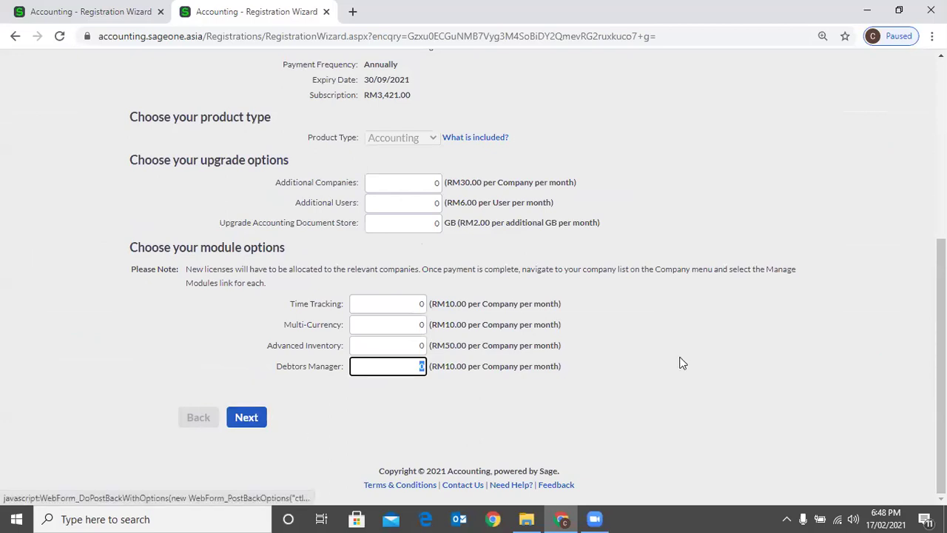
{"action": "scroll", "coordinate": [676, 327], "scroll_direction": "up", "scroll_amount": 2}
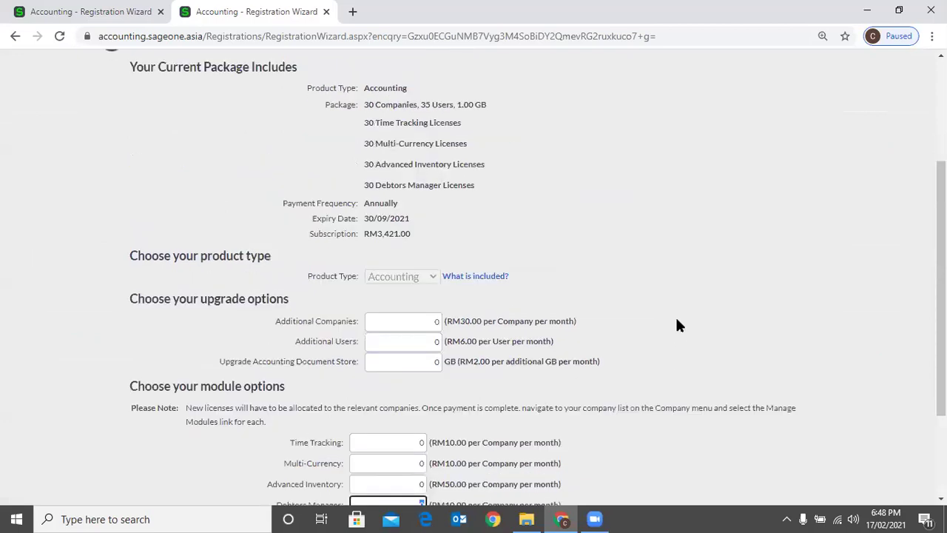
{"action": "scroll", "coordinate": [675, 307], "scroll_direction": "up", "scroll_amount": 2}
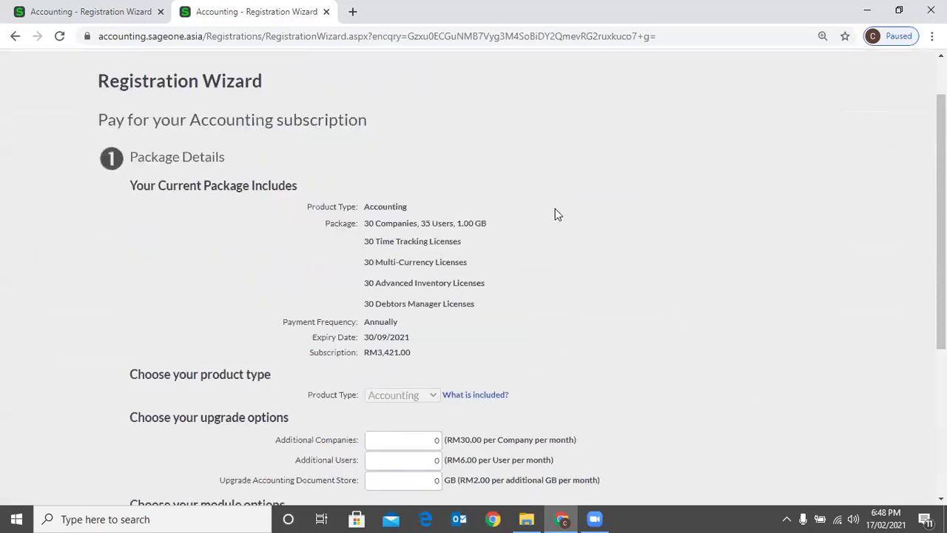
{"action": "scroll", "coordinate": [556, 214], "scroll_direction": "up", "scroll_amount": 1}
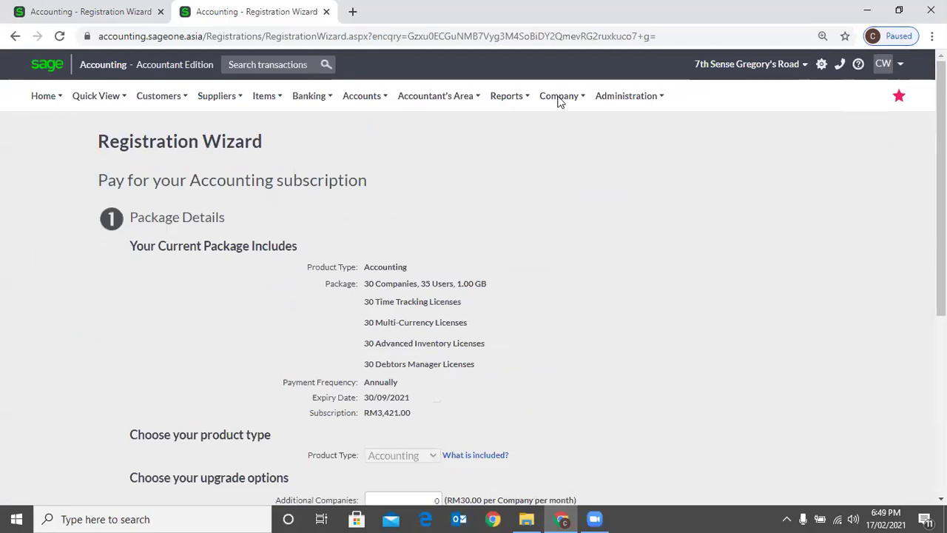
From the Company Console, select all four modules for 7th Sense Gregory's Road and cancel the allocation
{"action": "left_click", "coordinate": [560, 98]}
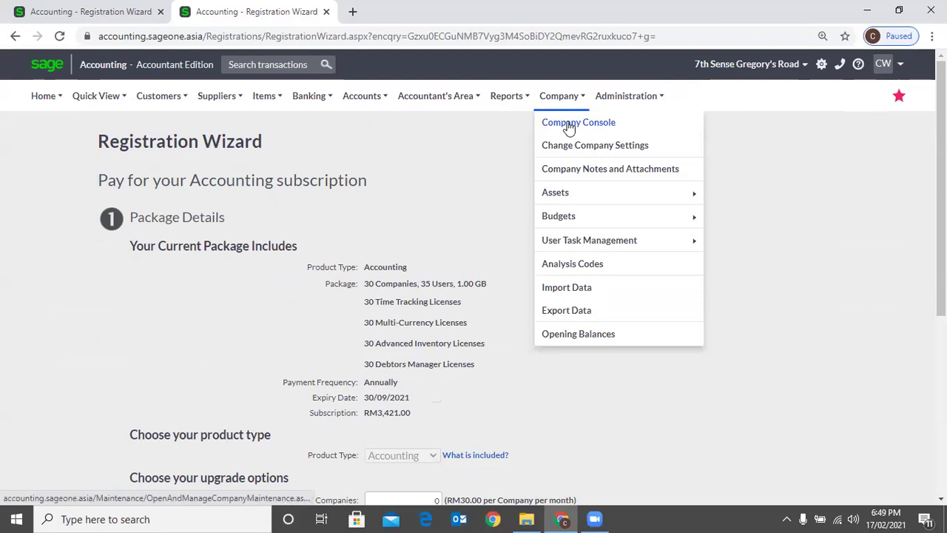
{"action": "left_click", "coordinate": [569, 126]}
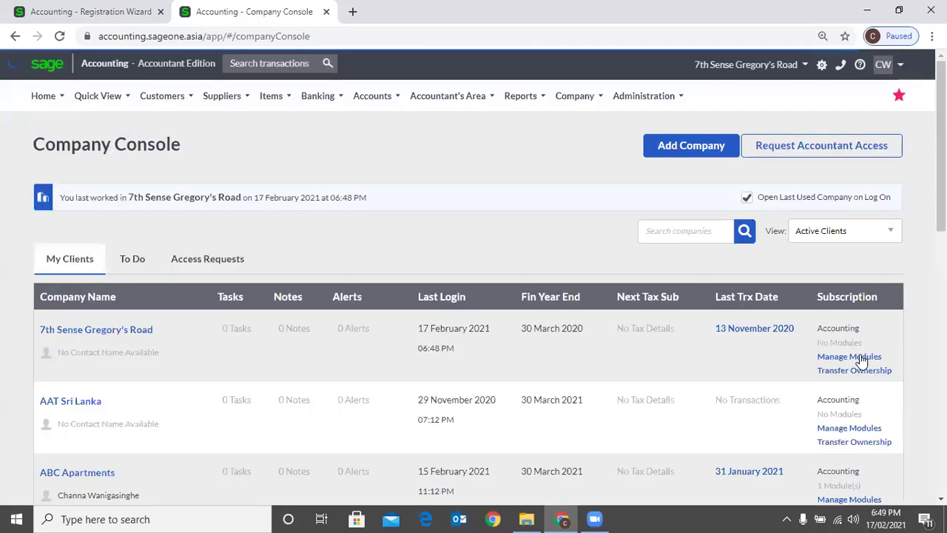
{"action": "left_click", "coordinate": [849, 357]}
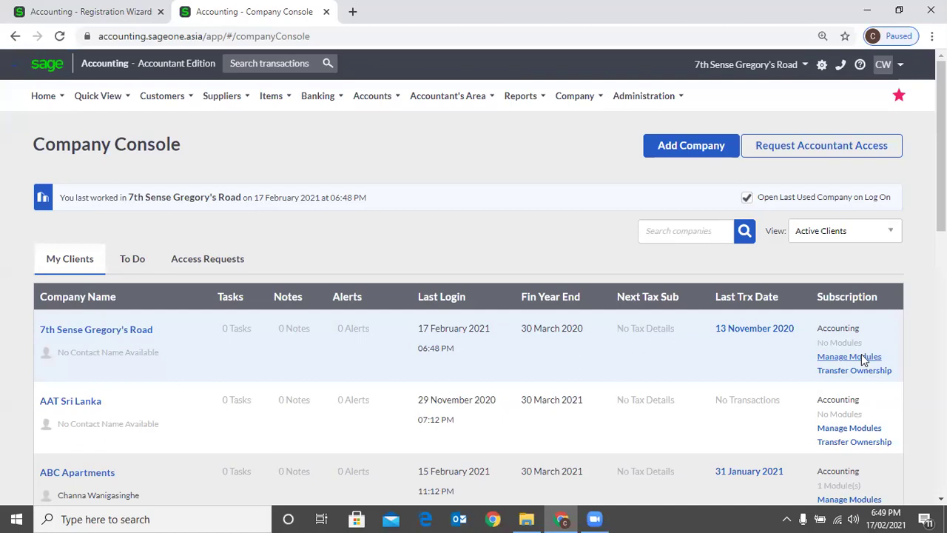
{"action": "left_click", "coordinate": [118, 332]}
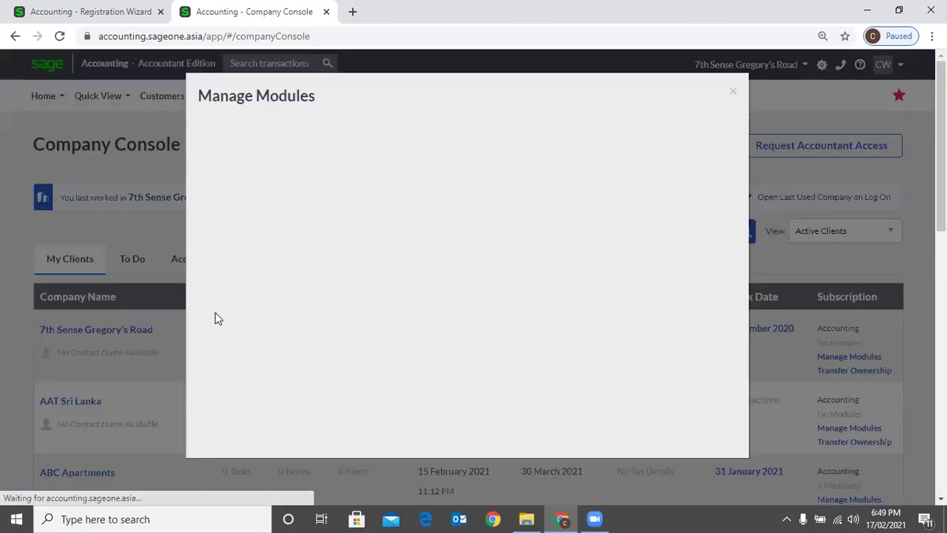
{"action": "key", "text": "Tab"}
{"action": "key", "text": "space"}
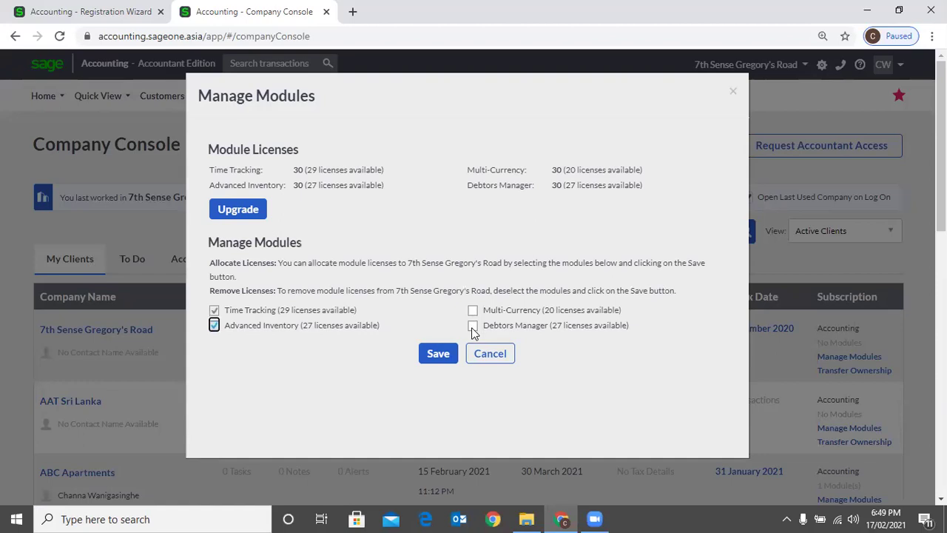
{"action": "key", "text": "Tab"}
{"action": "key", "text": "space"}
{"action": "key", "text": "Tab"}
{"action": "key", "text": "space"}
{"action": "left_click", "coordinate": [485, 360]}
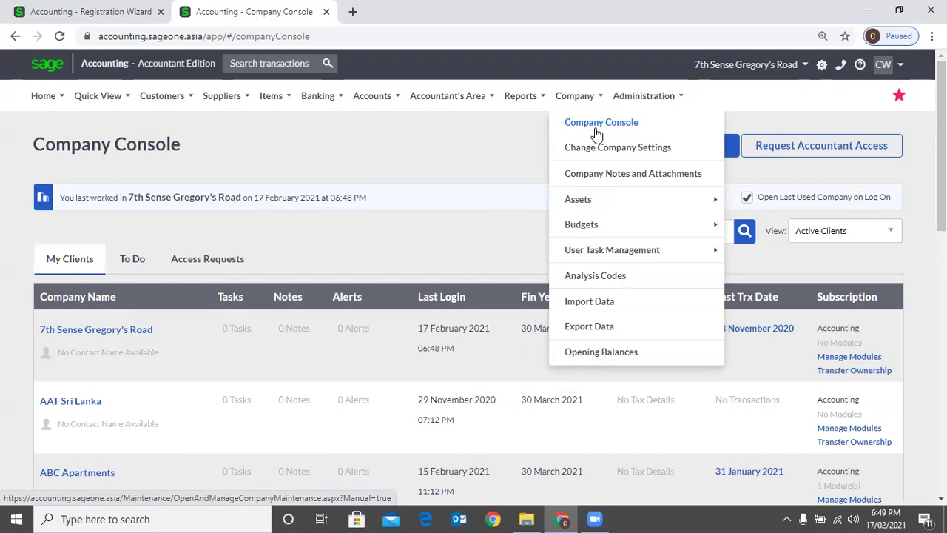
Reopen the Company Console, mark Debtors Manager along with the other modules for 7th Sense Gregory's Road, and close the dialog without saving
{"action": "left_click", "coordinate": [596, 133]}
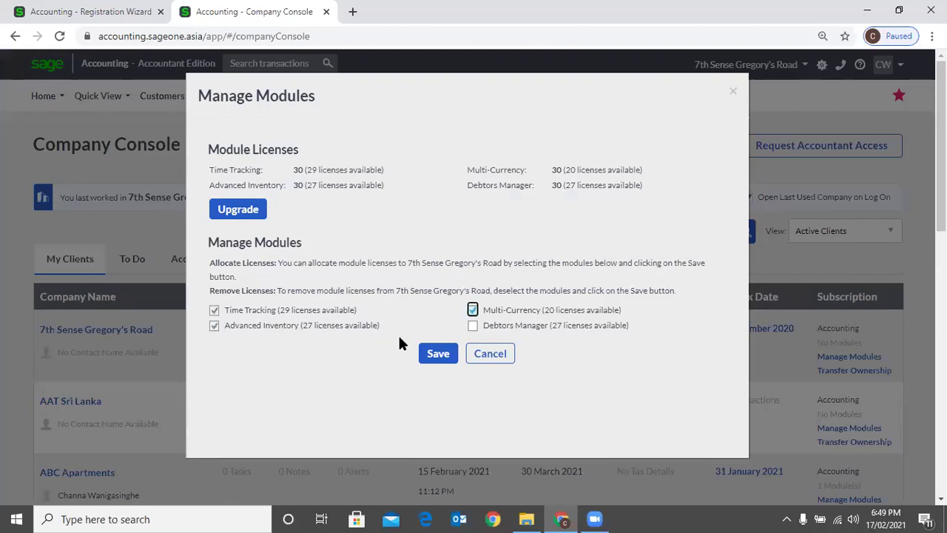
{"action": "left_click", "coordinate": [474, 326]}
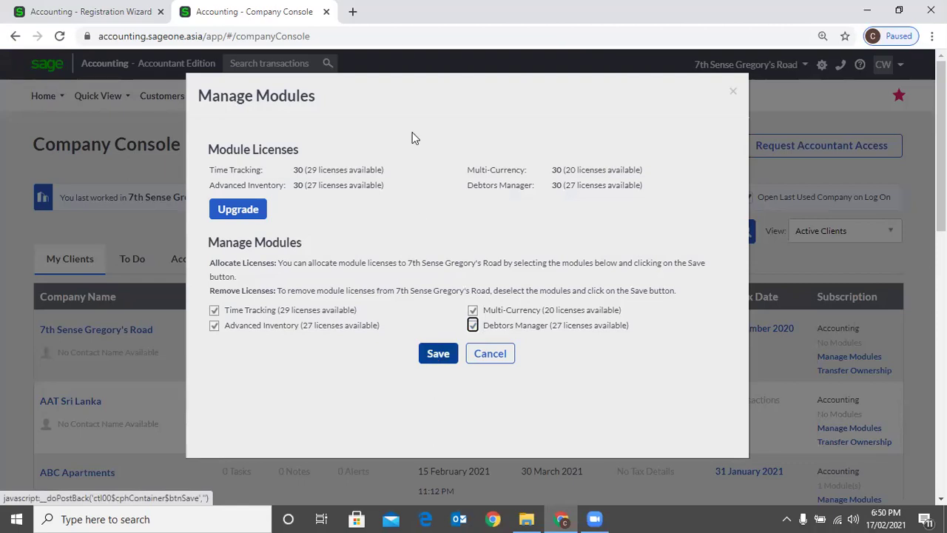
{"action": "left_click", "coordinate": [732, 91]}
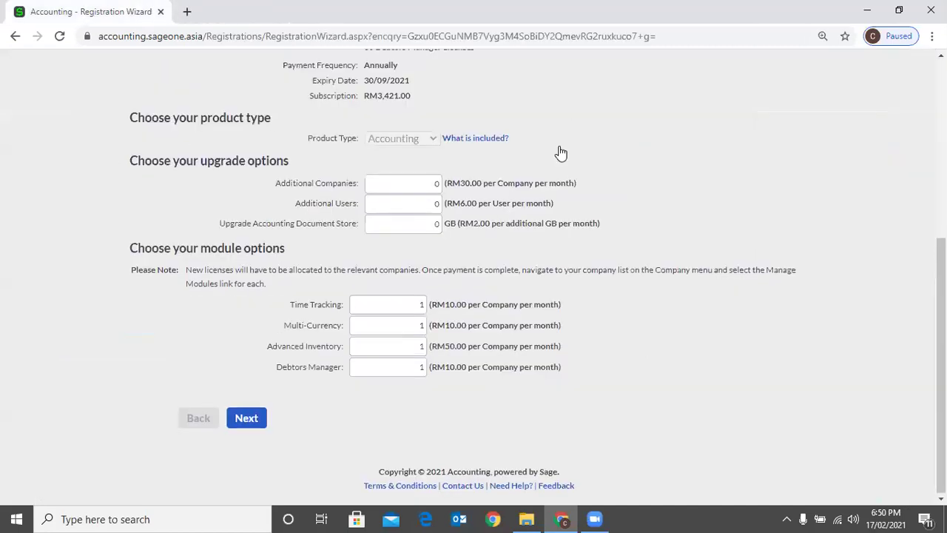
Open the Multi-Currency section of the Company Settings
{"action": "scroll", "coordinate": [561, 153], "scroll_direction": "up", "scroll_amount": 3}
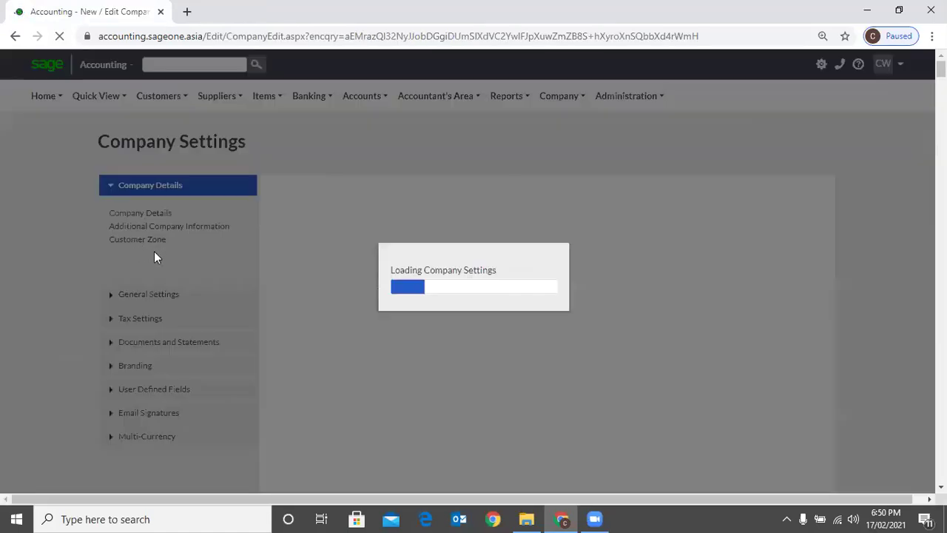
{"action": "scroll", "coordinate": [703, 59], "scroll_direction": "down", "scroll_amount": 1}
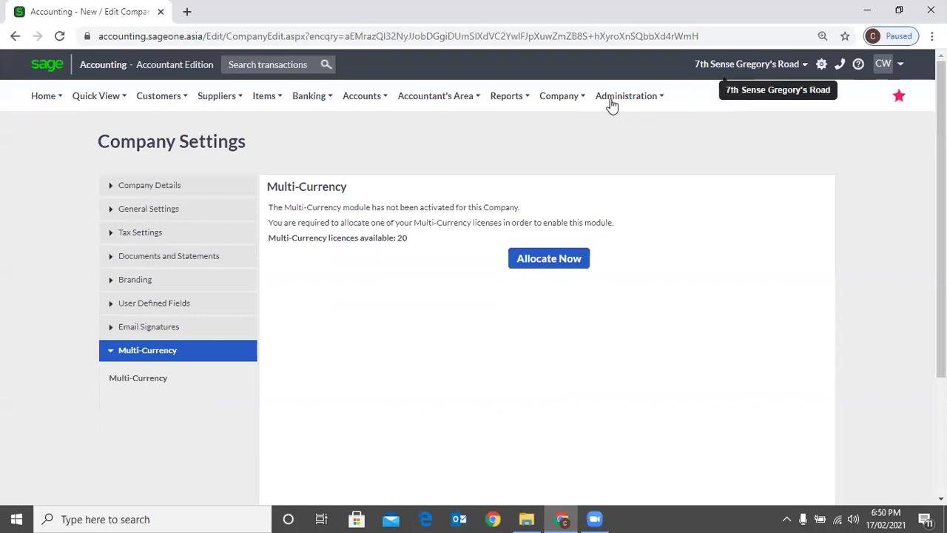
Switch to the company 7th Sense Gregory's Road and load its dashboard
{"action": "left_click", "coordinate": [740, 66]}
{"action": "left_click", "coordinate": [742, 240]}
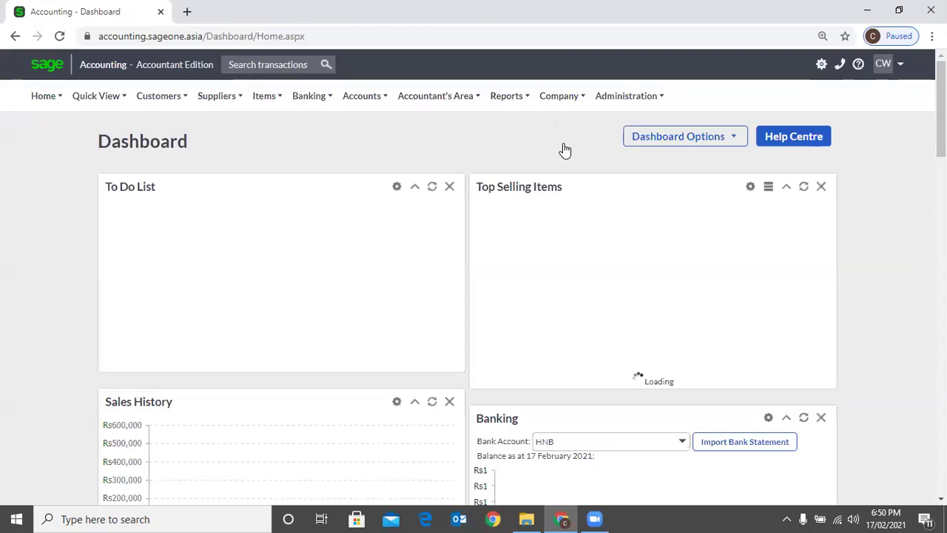
{"action": "left_click", "coordinate": [558, 95]}
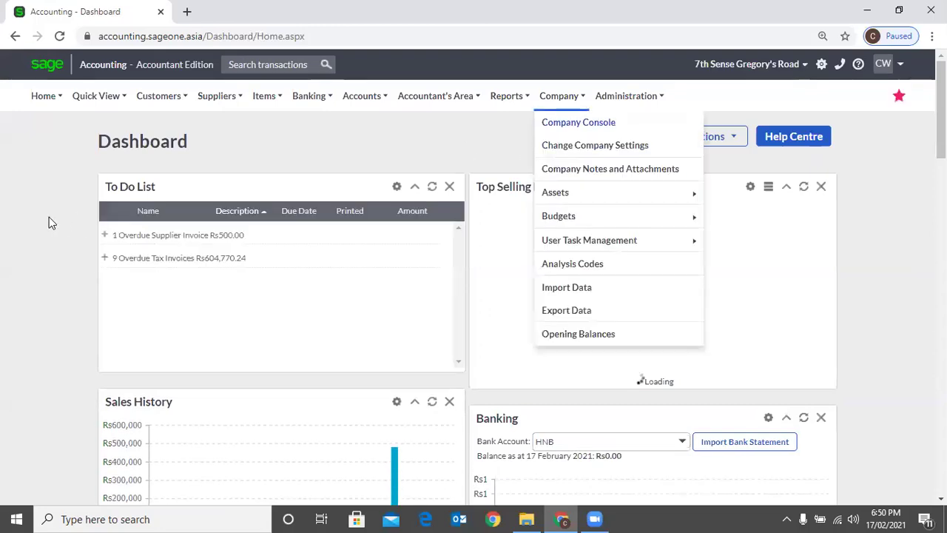
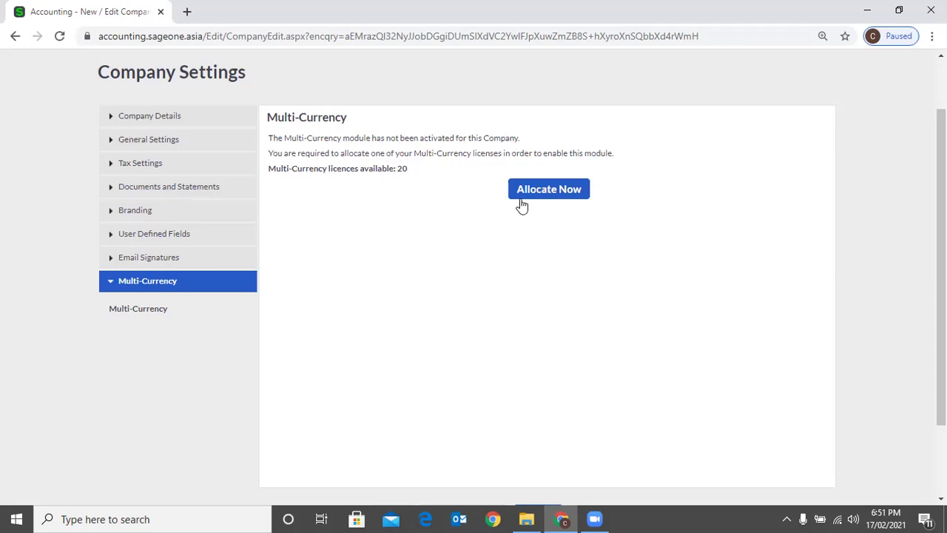
In the Multi-Currency section of Company Settings, allocate a Multi-Currency licence to 7th Sense Gregory's Road
{"action": "scroll", "coordinate": [563, 117], "scroll_direction": "up", "scroll_amount": 1}
{"action": "left_click", "coordinate": [580, 103]}
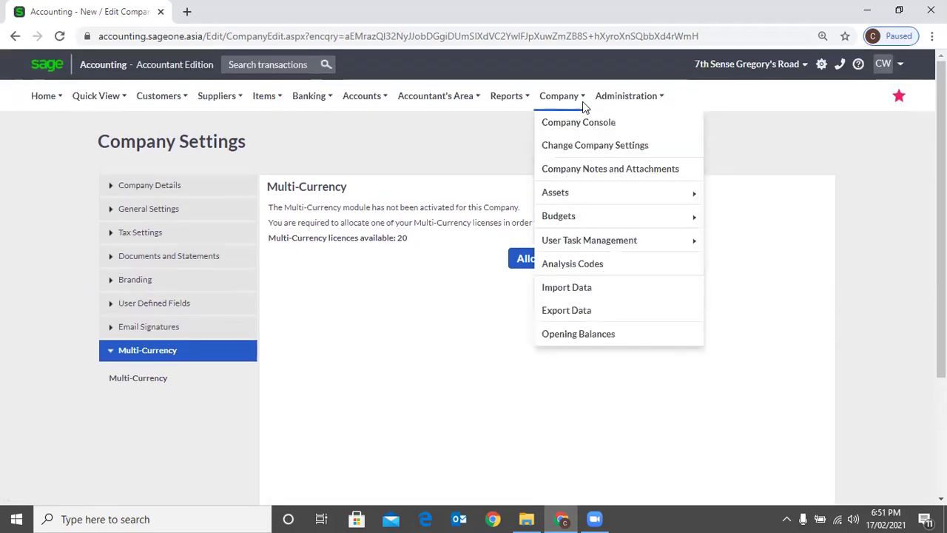
{"action": "left_click", "coordinate": [590, 151]}
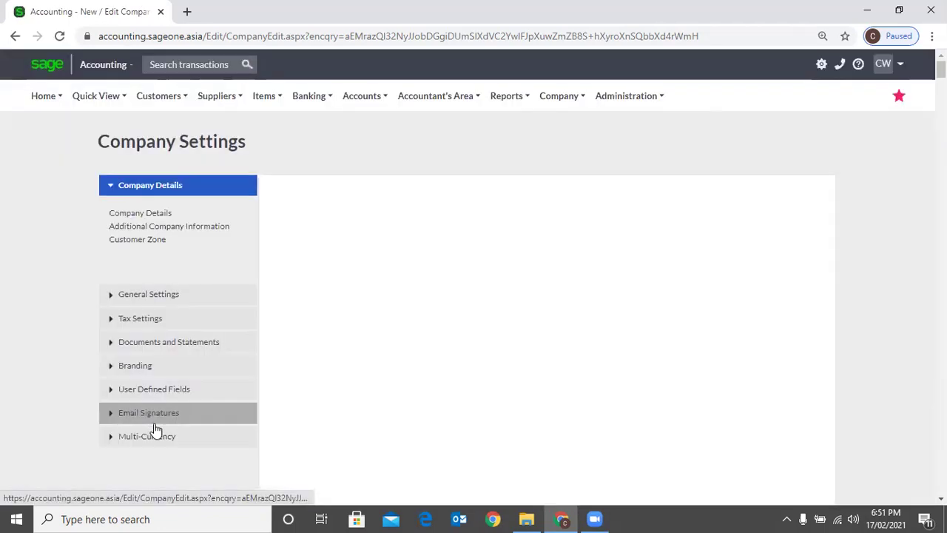
{"action": "left_click", "coordinate": [163, 437]}
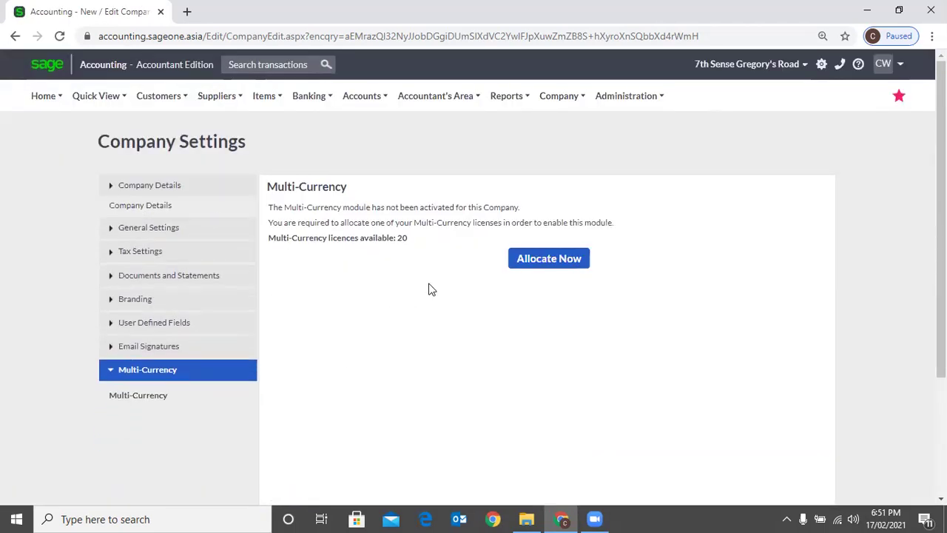
{"action": "left_click", "coordinate": [533, 269]}
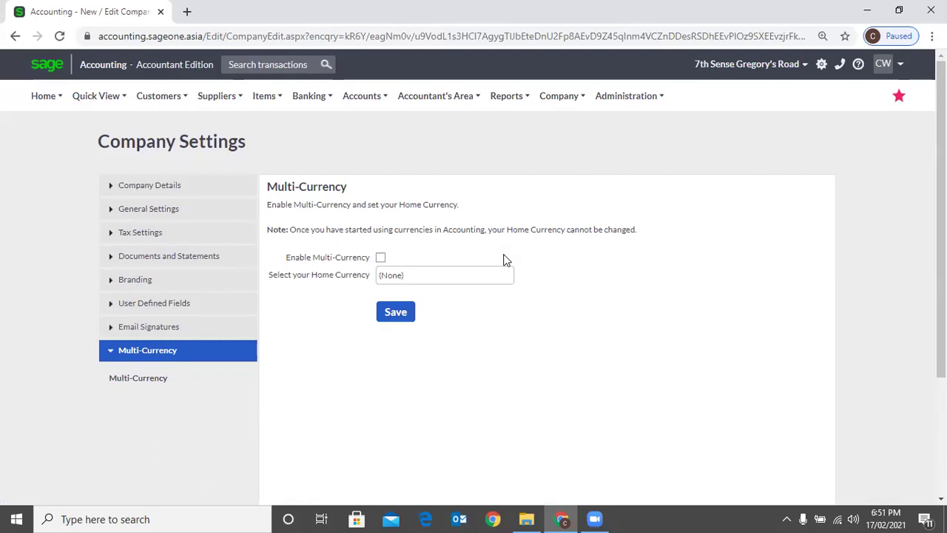
Enable Multi-Currency for the company and look at the available home currencies
{"action": "left_click", "coordinate": [380, 260]}
{"action": "left_click", "coordinate": [507, 286]}
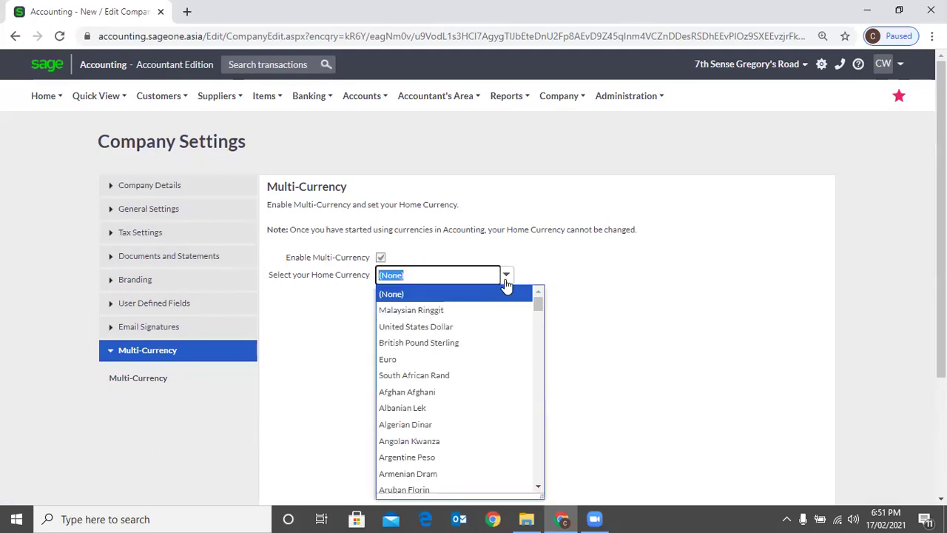
{"action": "left_click", "coordinate": [566, 266]}
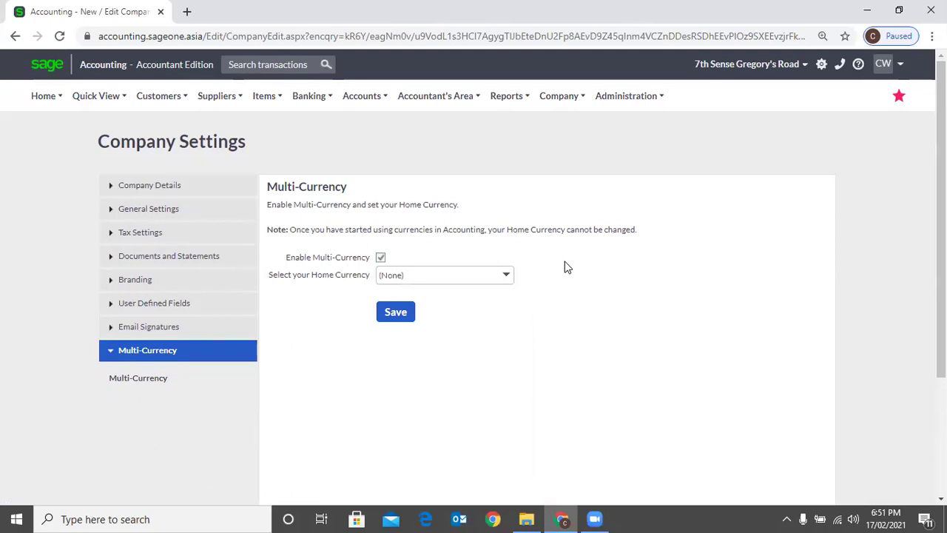
Try to choose Sri Lankan Rupee as the home currency
{"action": "left_click", "coordinate": [506, 275]}
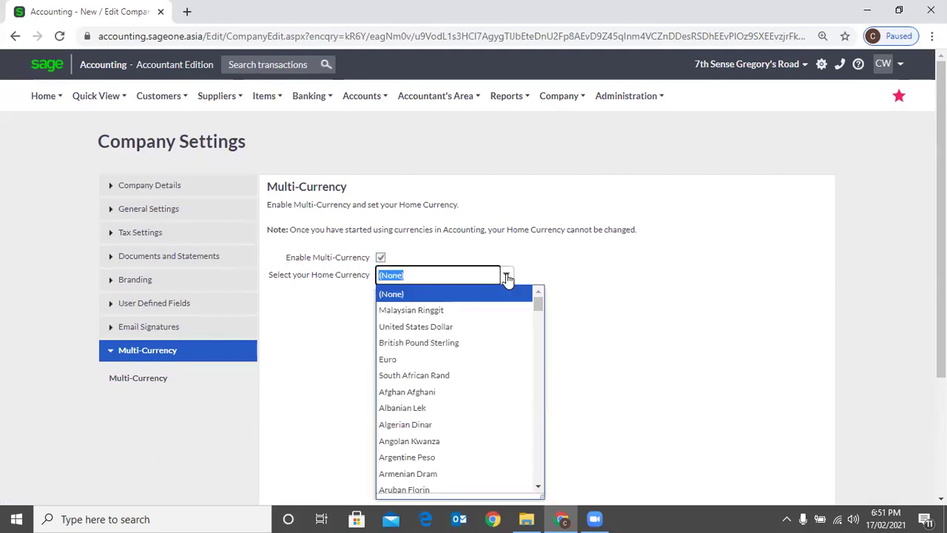
{"action": "type", "text": "S"}
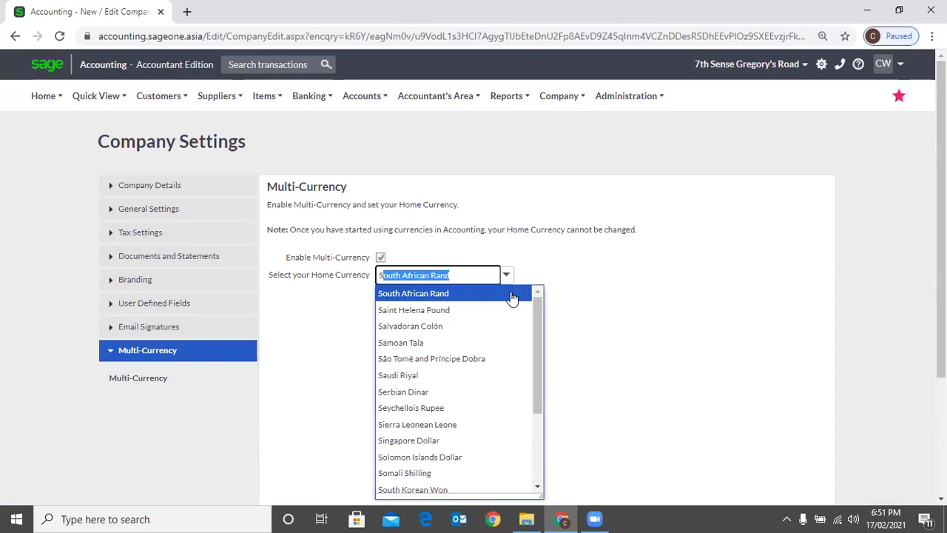
{"action": "type", "text": "ri Lankan Rupee"}
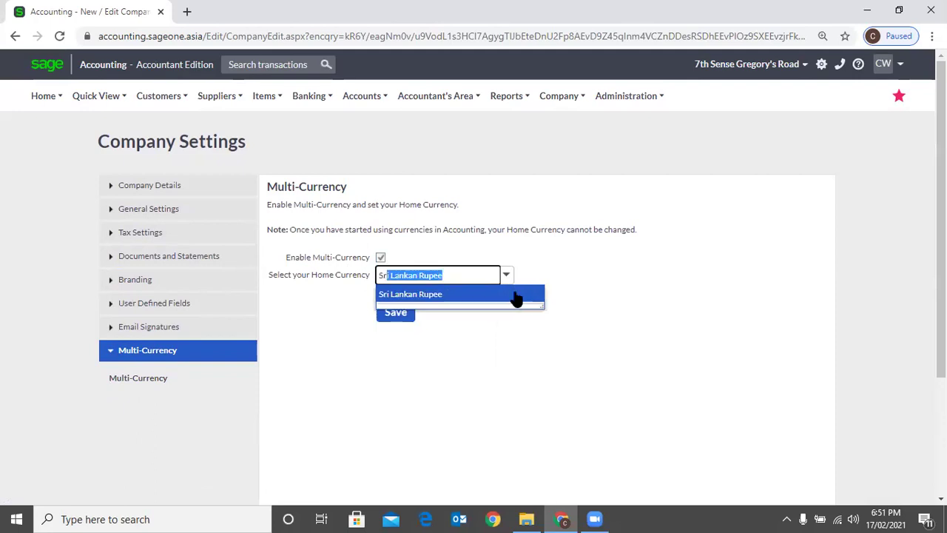
{"action": "left_click", "coordinate": [581, 278]}
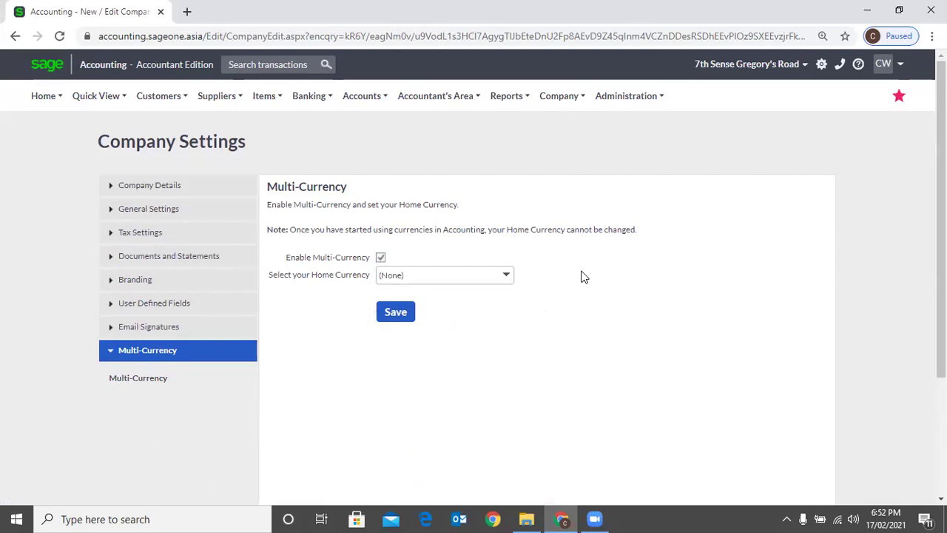
Set the home currency to United States Dollar and look over the other currency choices
{"action": "left_click", "coordinate": [511, 280]}
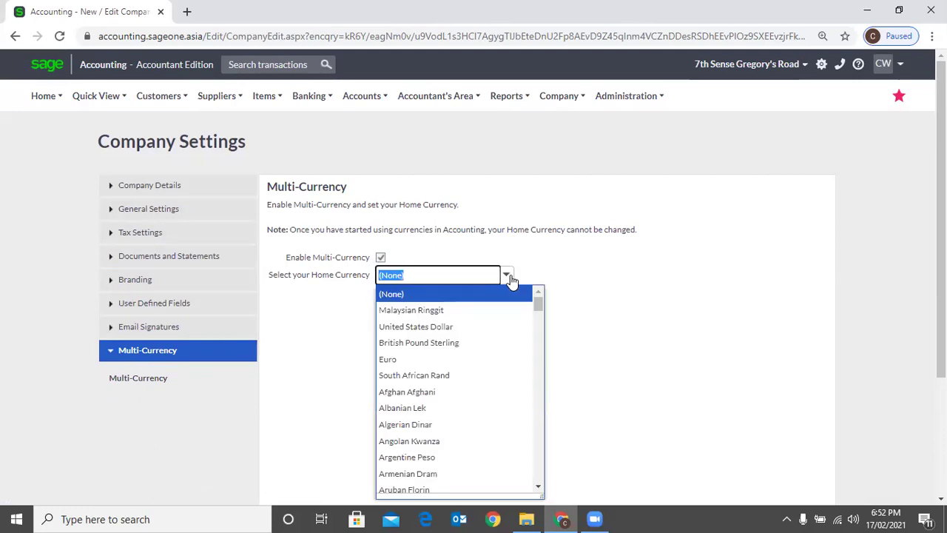
{"action": "key", "text": "Down"}
{"action": "key", "text": "Down"}
{"action": "key", "text": "Return"}
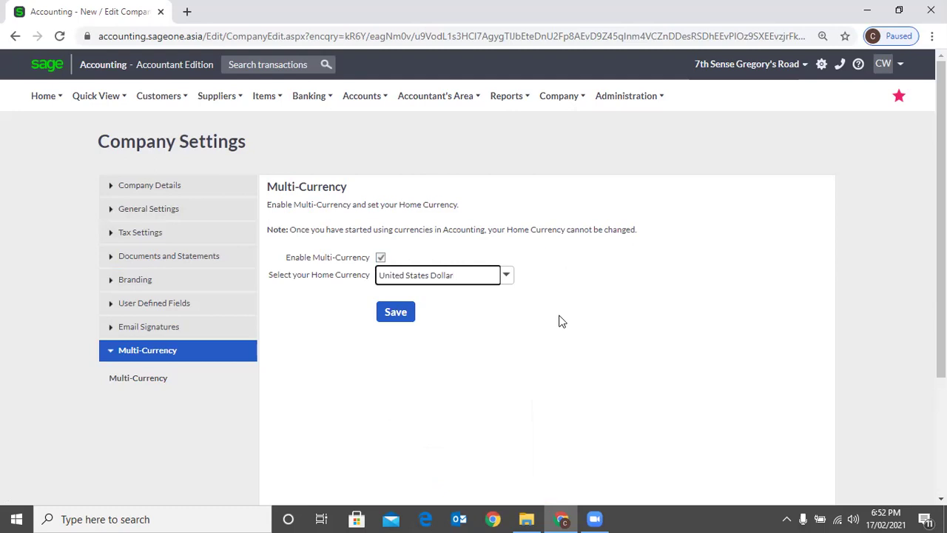
{"action": "left_click", "coordinate": [504, 284]}
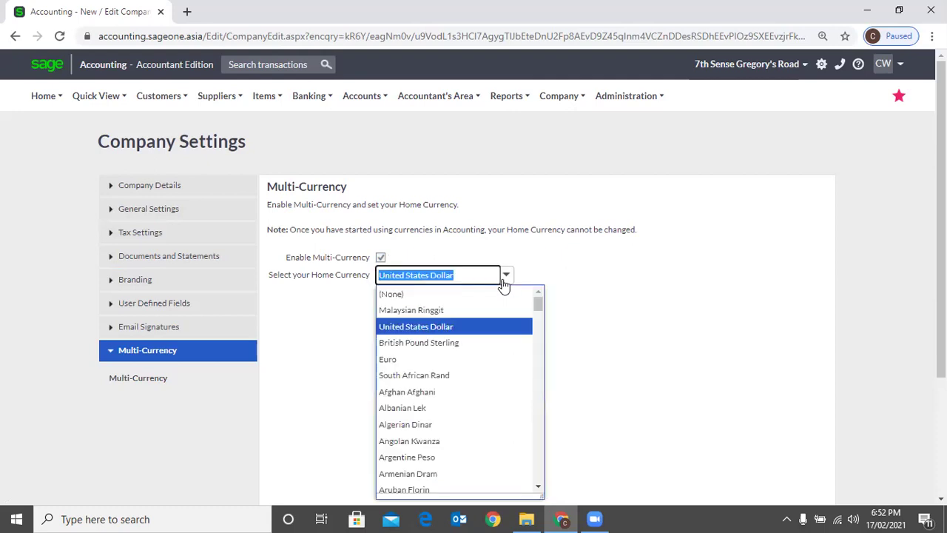
{"action": "scroll", "coordinate": [486, 340], "scroll_direction": "down", "scroll_amount": 3}
{"action": "left_click", "coordinate": [536, 267]}
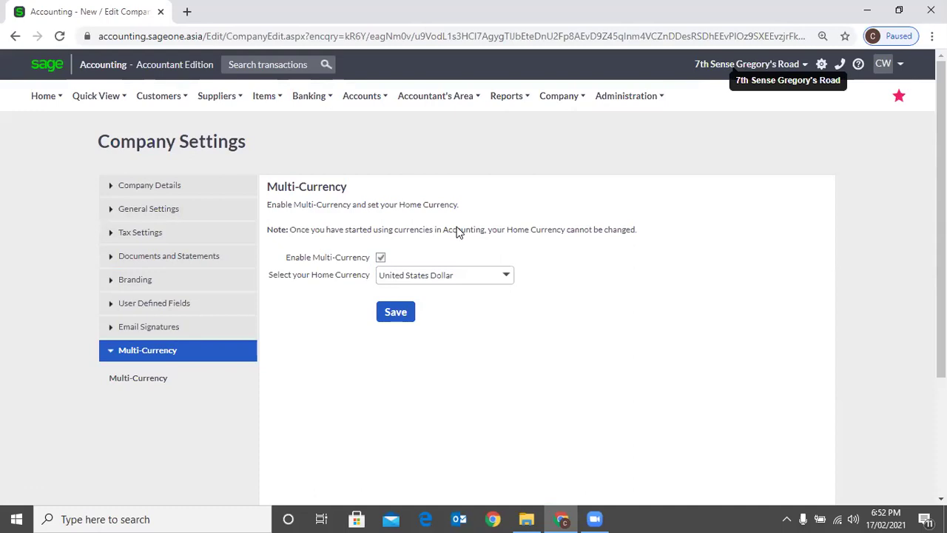
Switch to the company P W Holdings and add Australian Dollar to its currencies in the Multi-Currency settings
{"action": "left_click", "coordinate": [747, 65]}
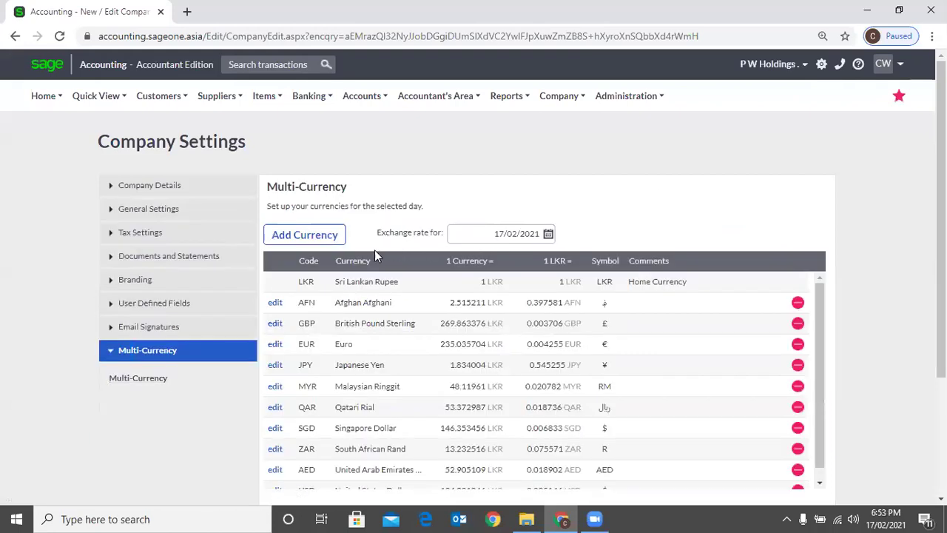
{"action": "left_click", "coordinate": [317, 243]}
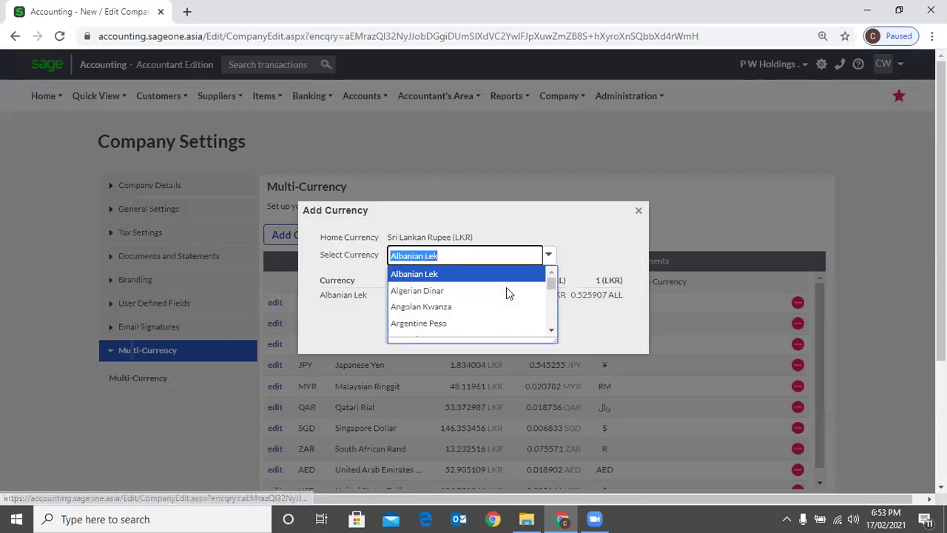
{"action": "scroll", "coordinate": [481, 330], "scroll_direction": "down", "scroll_amount": 2}
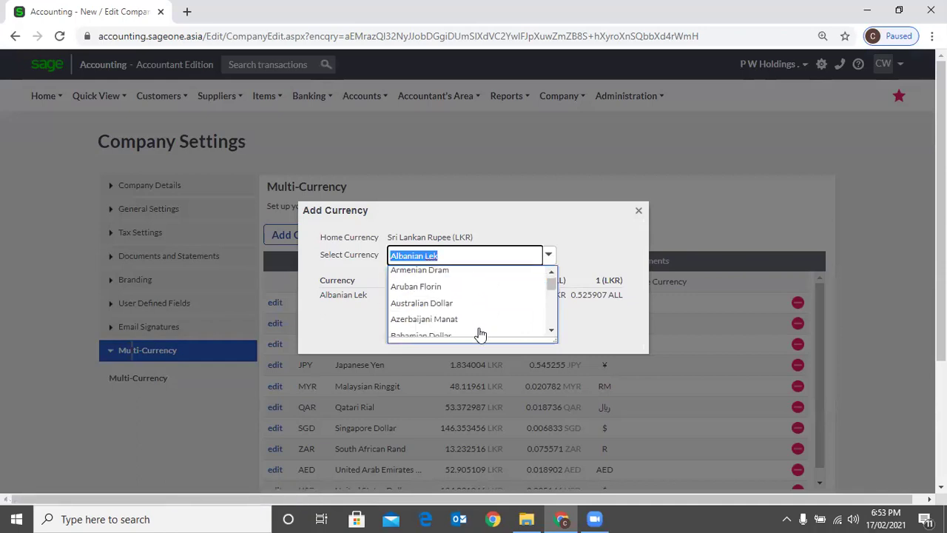
{"action": "key", "text": "Return"}
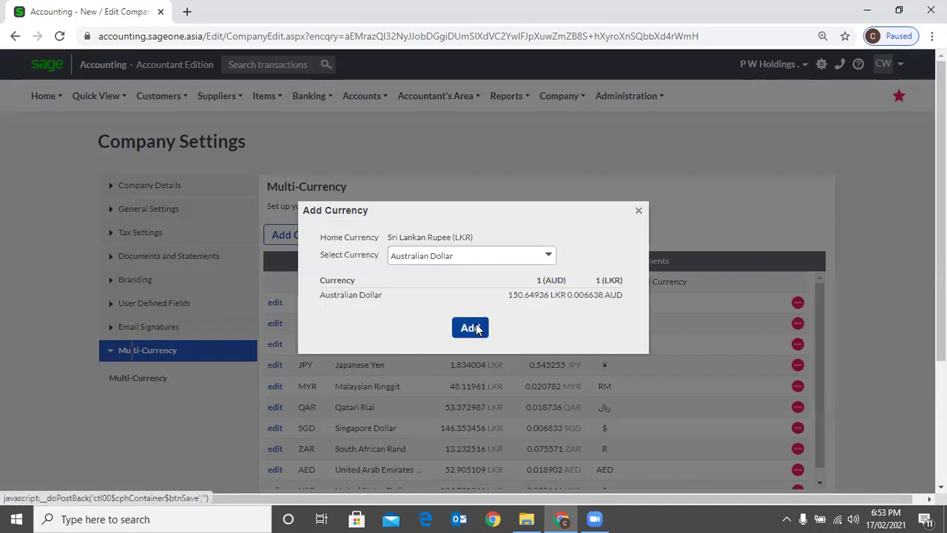
{"action": "left_click", "coordinate": [476, 327]}
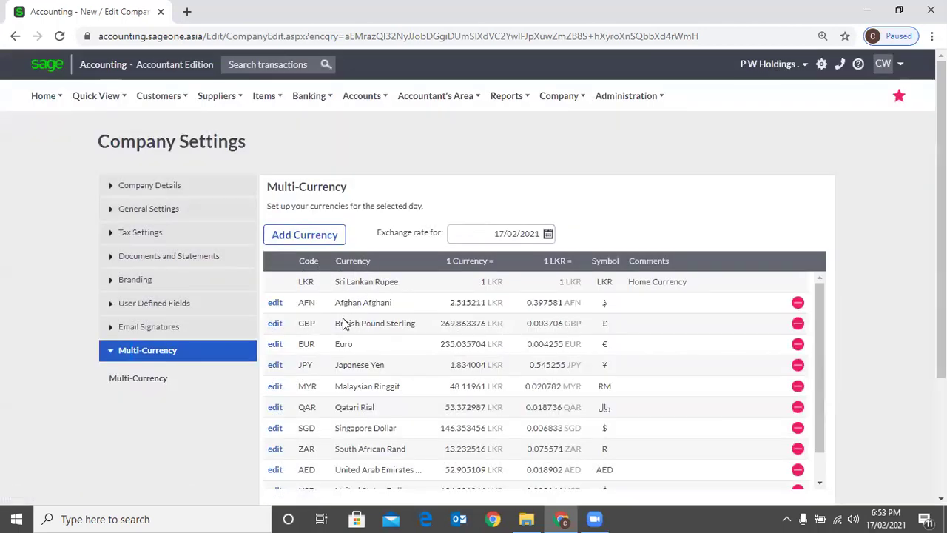
{"action": "scroll", "coordinate": [277, 479], "scroll_direction": "down", "scroll_amount": 2}
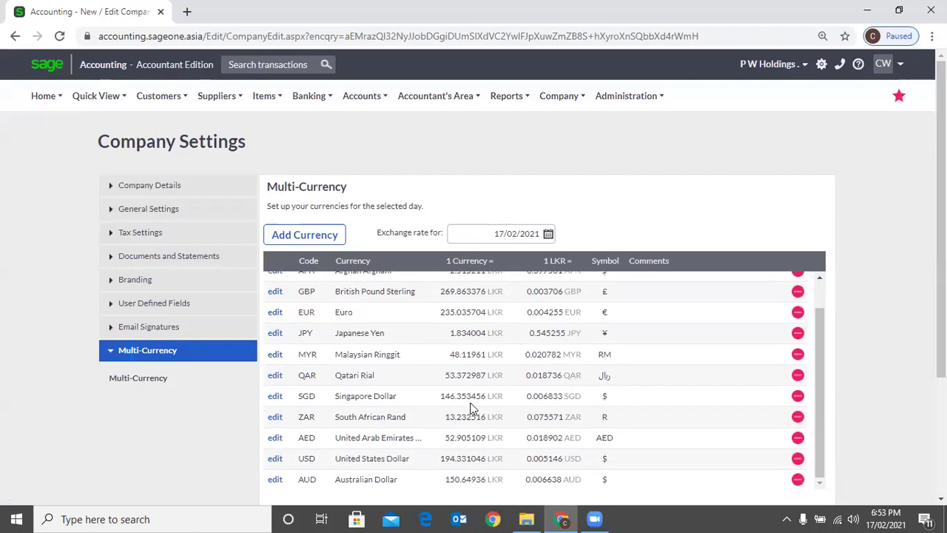
{"action": "scroll", "coordinate": [463, 293], "scroll_direction": "up", "scroll_amount": 2}
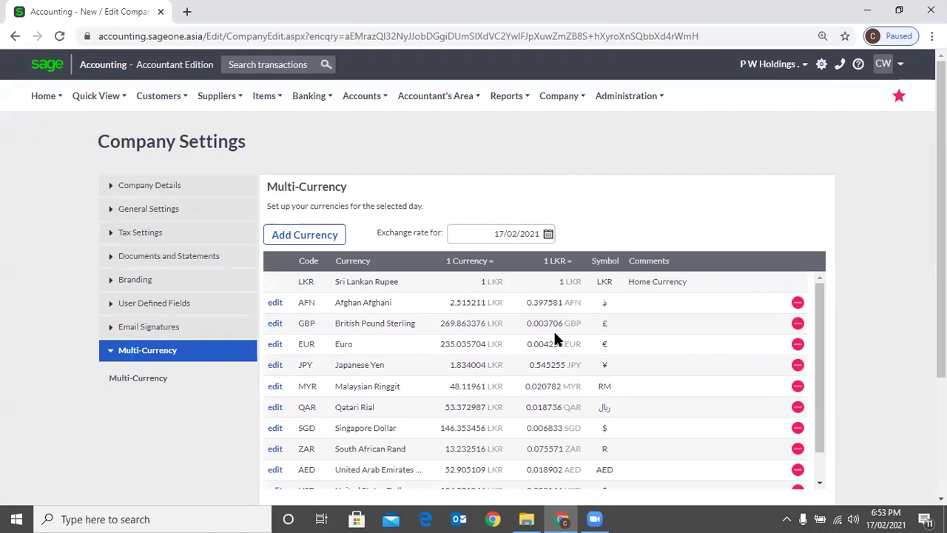
Edit the British Pound Sterling exchange rate, choose a new custom rate for 17/02/2021, and update it
{"action": "left_click", "coordinate": [273, 330]}
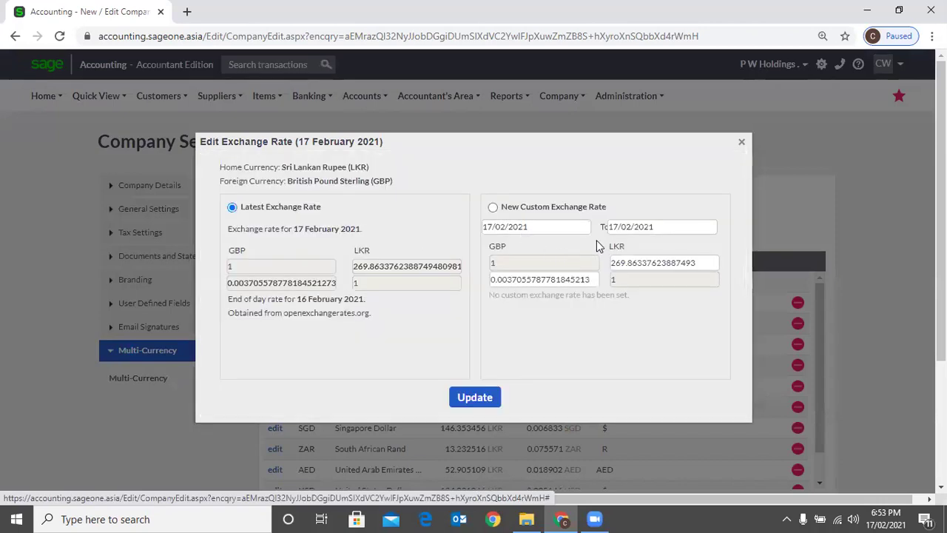
{"action": "left_click", "coordinate": [650, 270]}
{"action": "left_click", "coordinate": [652, 268]}
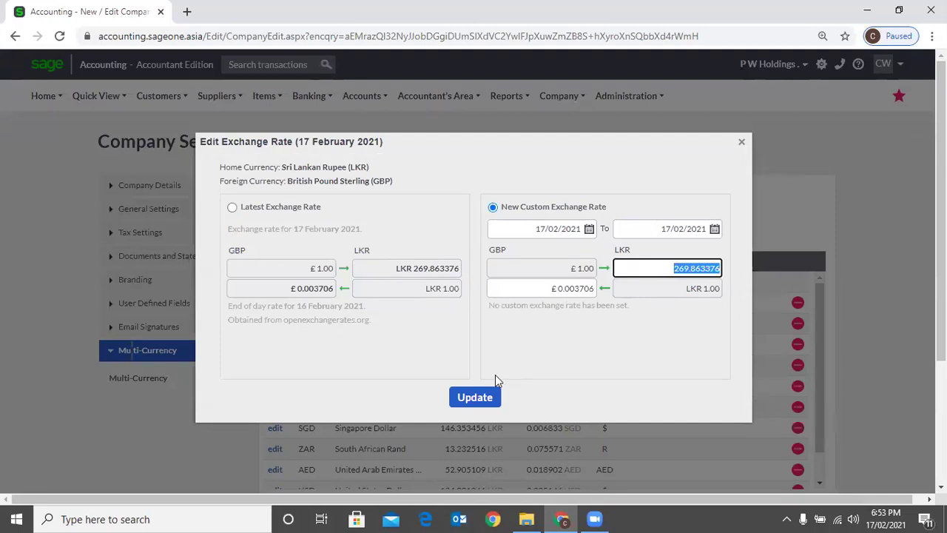
{"action": "left_click", "coordinate": [475, 399]}
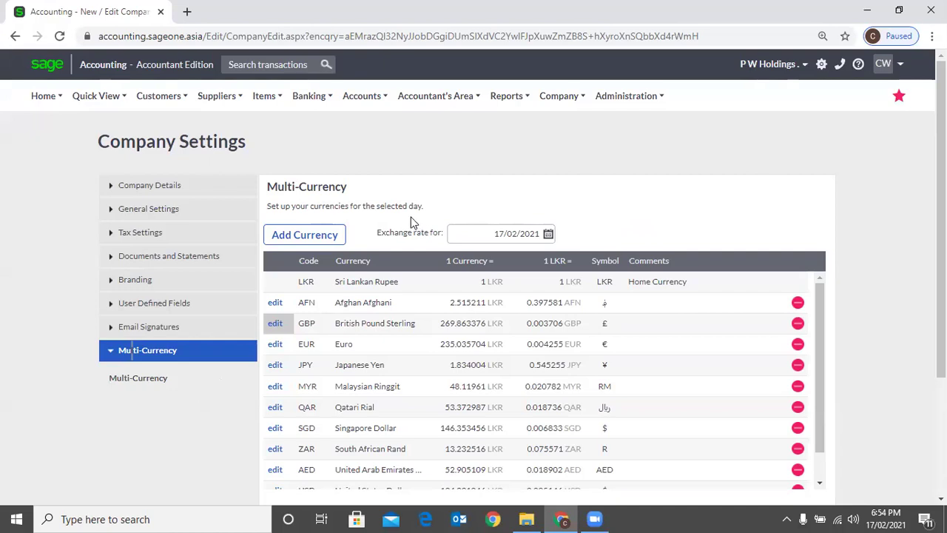
Review the currencies and their exchange rates against the Sri Lankan Rupee in the Multi-Currency section
{"action": "left_click", "coordinate": [321, 234]}
{"action": "scroll", "coordinate": [521, 348], "scroll_direction": "down", "scroll_amount": 1}
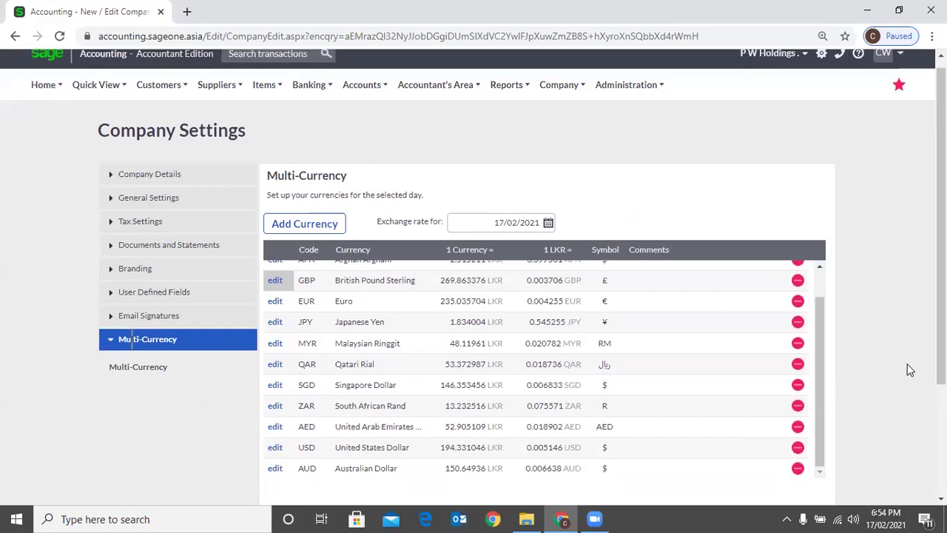
{"action": "scroll", "coordinate": [906, 358], "scroll_direction": "down", "scroll_amount": 2}
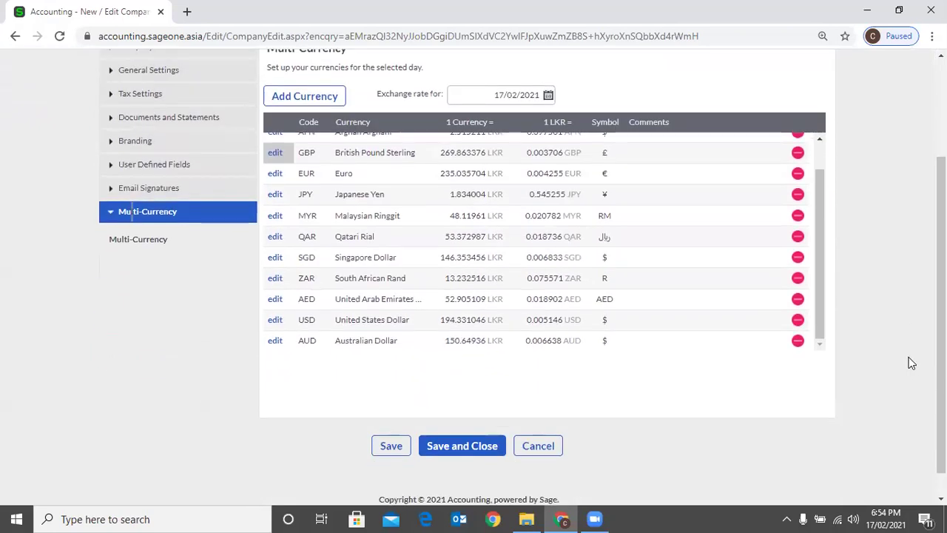
{"action": "scroll", "coordinate": [907, 359], "scroll_direction": "up", "scroll_amount": 1}
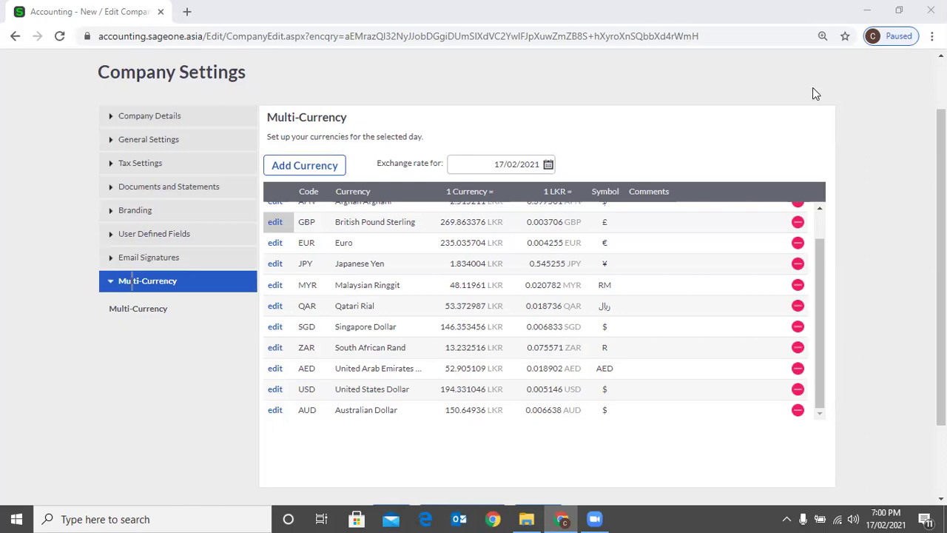
{"action": "scroll", "coordinate": [710, 373], "scroll_direction": "up", "scroll_amount": 2}
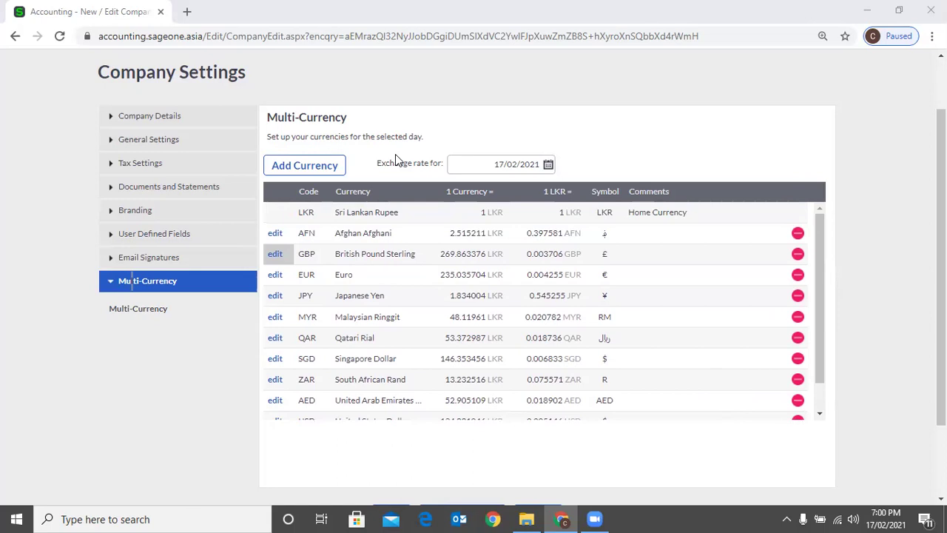
{"action": "left_click", "coordinate": [152, 309]}
{"action": "scroll", "coordinate": [785, 279], "scroll_direction": "down", "scroll_amount": 3}
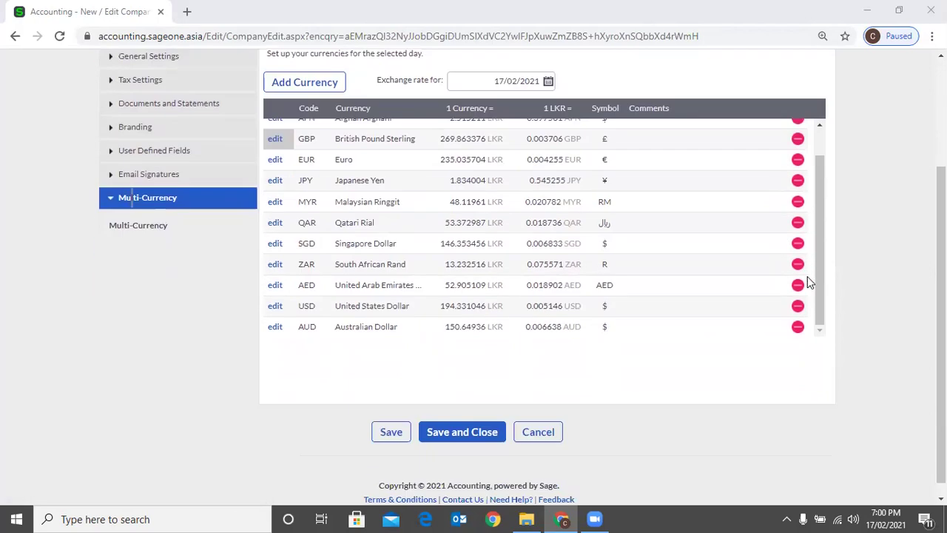
{"action": "scroll", "coordinate": [331, 348], "scroll_direction": "up", "scroll_amount": 3}
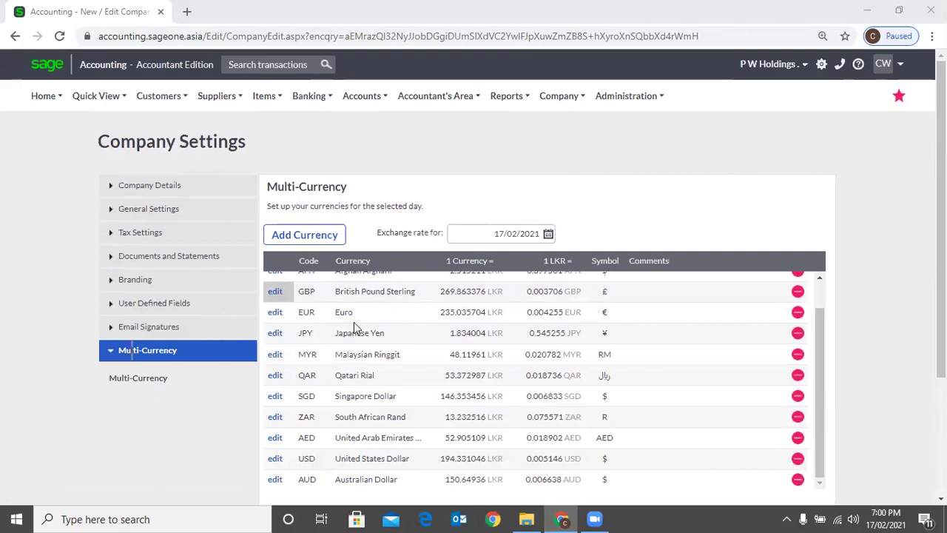
Look through the Company Details options, the Regional Settings and the Tax Settings of P W Holdings
{"action": "left_click", "coordinate": [195, 196]}
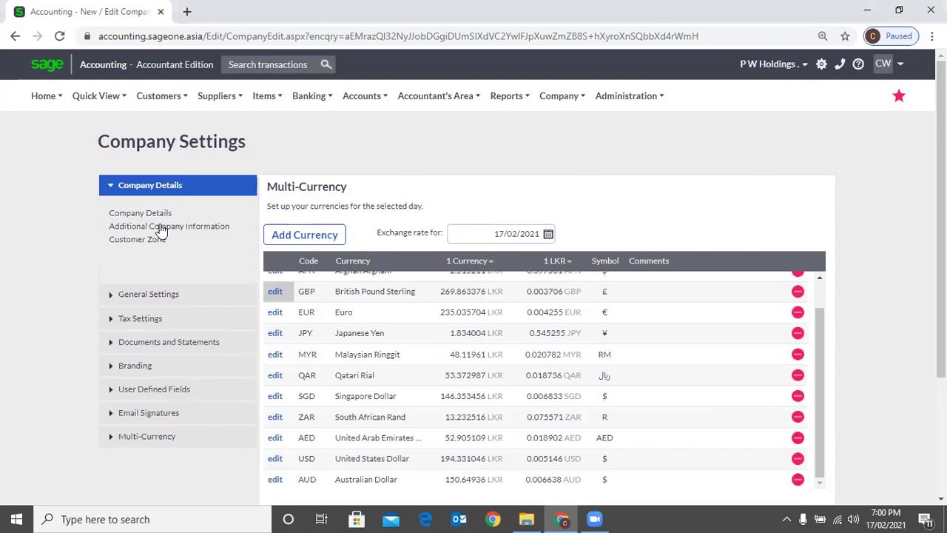
{"action": "left_click", "coordinate": [160, 229]}
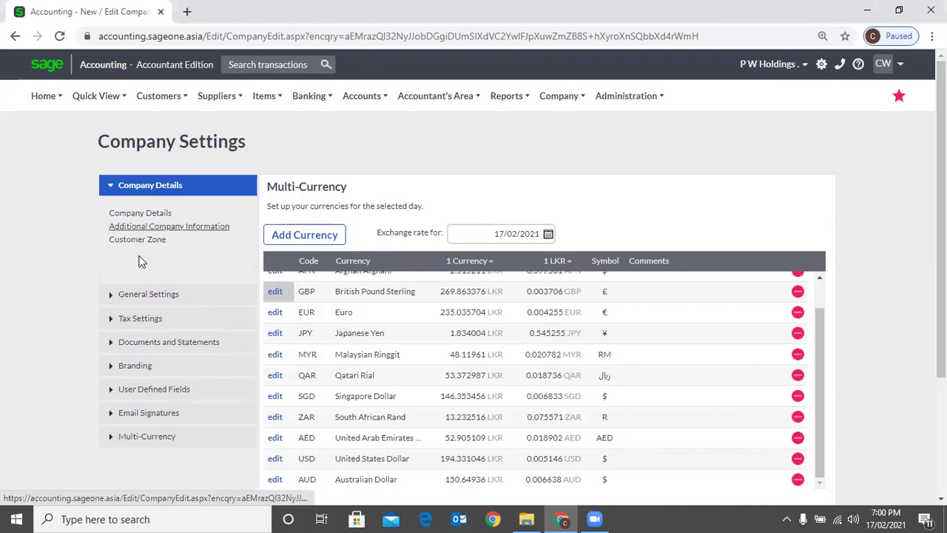
{"action": "scroll", "coordinate": [395, 183], "scroll_direction": "down", "scroll_amount": 1}
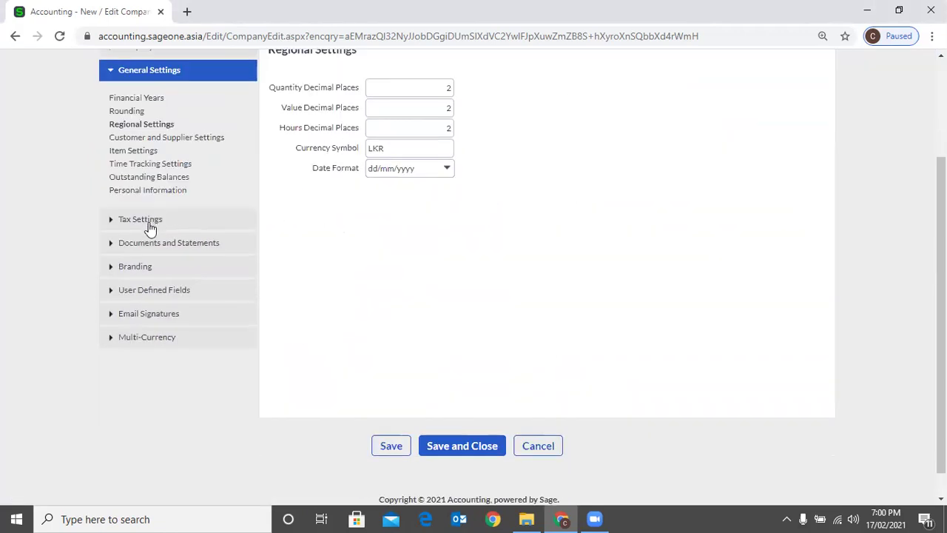
{"action": "scroll", "coordinate": [150, 228], "scroll_direction": "up", "scroll_amount": 1}
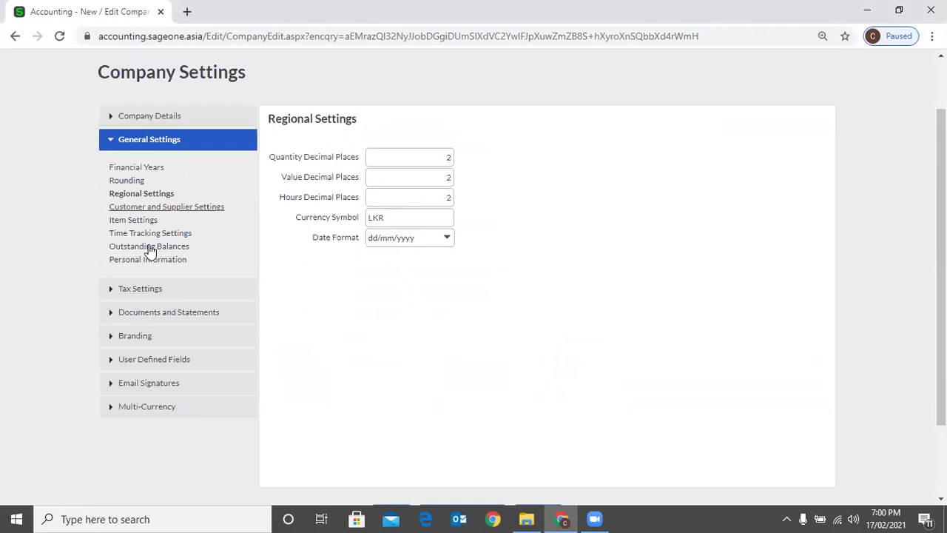
{"action": "left_click", "coordinate": [159, 207]}
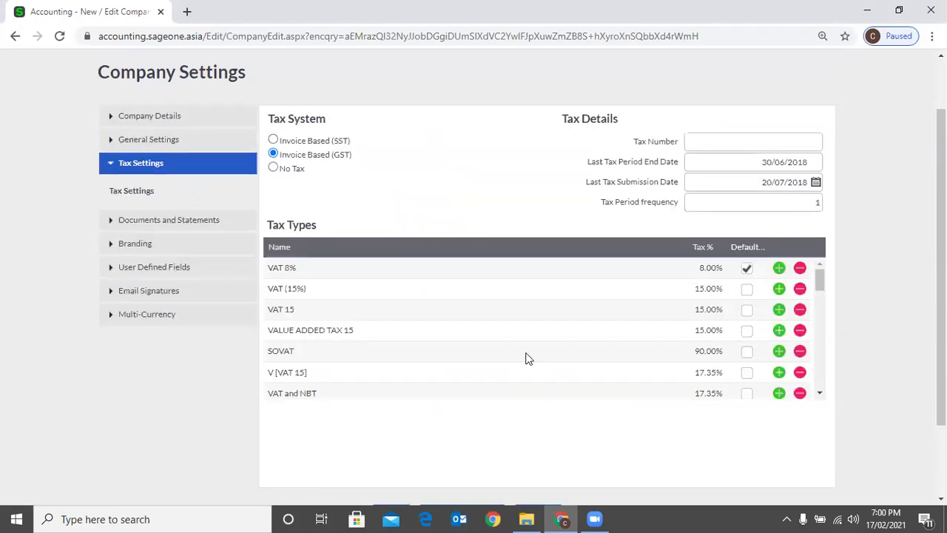
View the Document Numbers and Branding settings, and return to the Multi-Currency section
{"action": "left_click", "coordinate": [189, 222]}
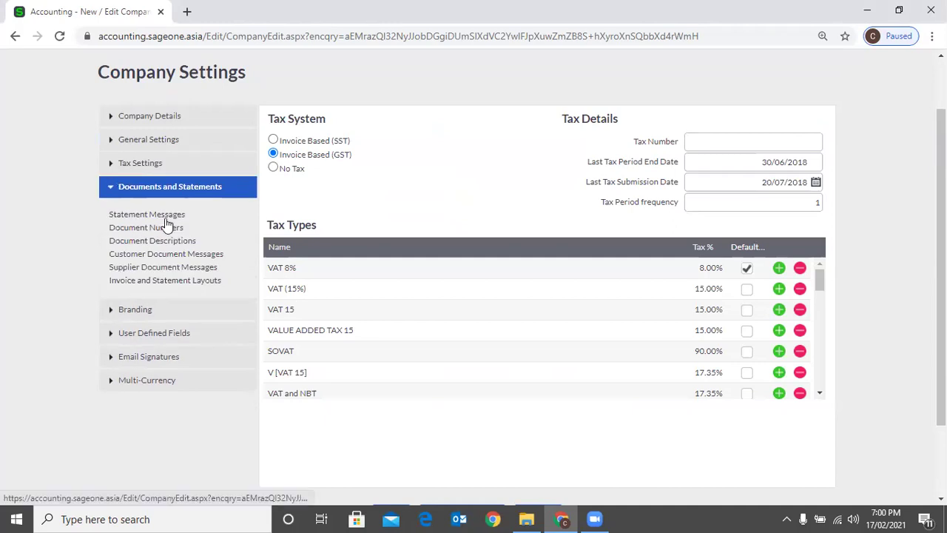
{"action": "left_click", "coordinate": [170, 227]}
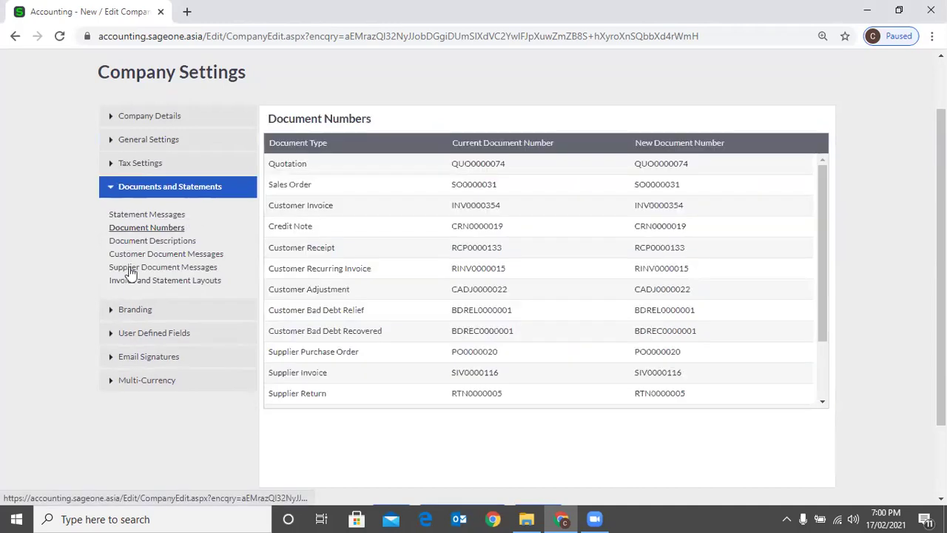
{"action": "left_click", "coordinate": [141, 281]}
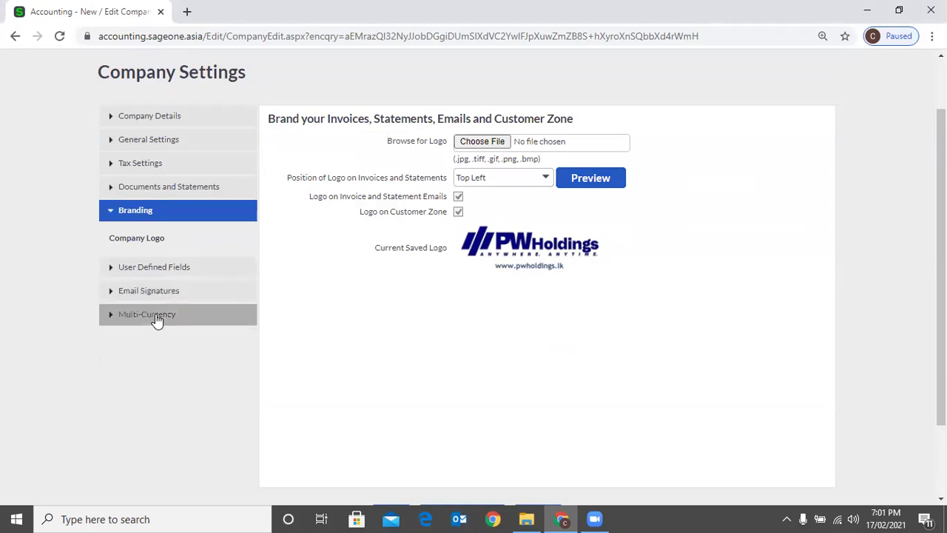
{"action": "left_click", "coordinate": [208, 337]}
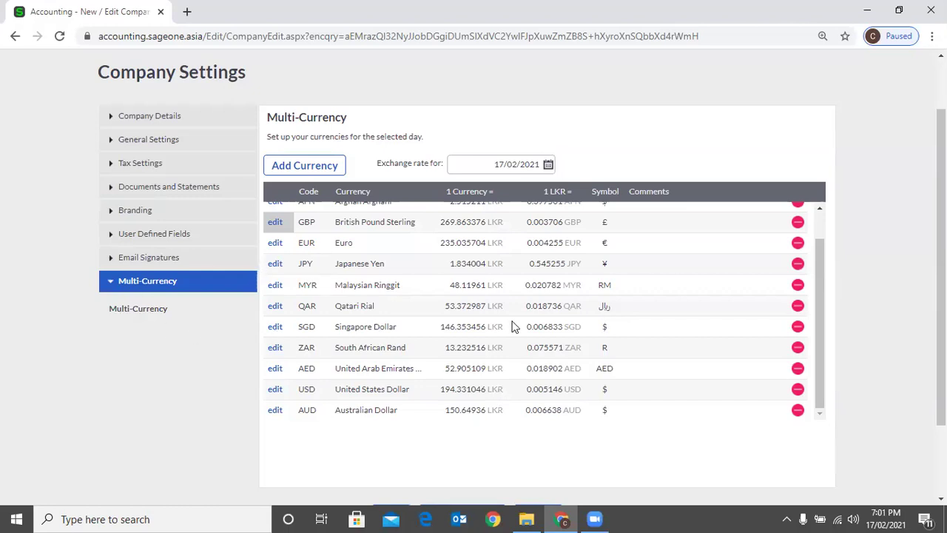
Leave the Multi-Currency settings and start a new customer record
{"action": "scroll", "coordinate": [892, 355], "scroll_direction": "up", "scroll_amount": 1}
{"action": "scroll", "coordinate": [821, 296], "scroll_direction": "up", "scroll_amount": 1}
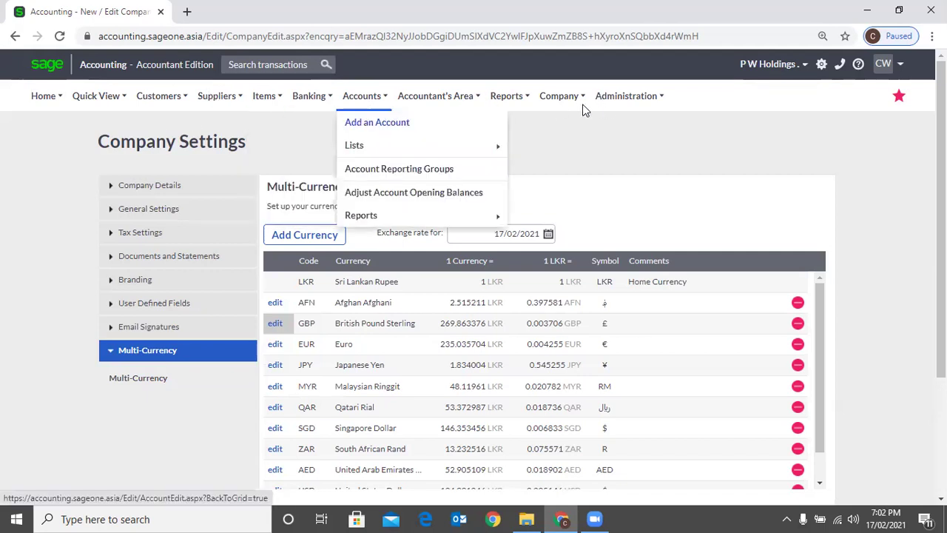
{"action": "mouse_move", "coordinate": [558, 130]}
{"action": "mouse_move", "coordinate": [561, 198]}
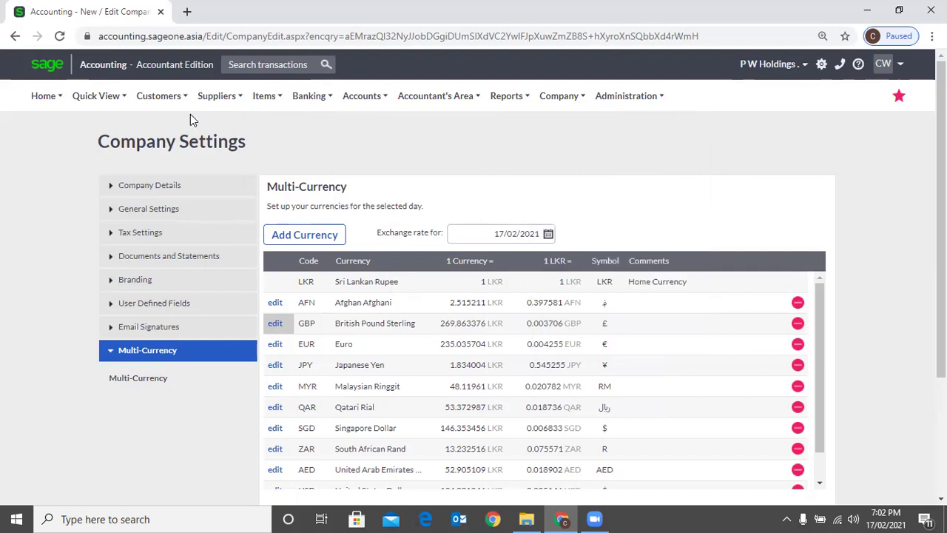
{"action": "mouse_move", "coordinate": [163, 103]}
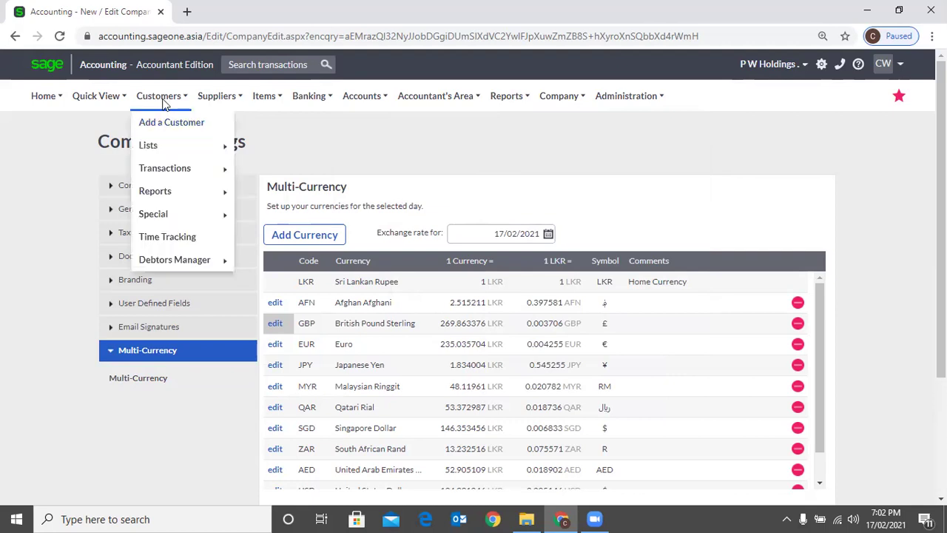
{"action": "left_click", "coordinate": [200, 129]}
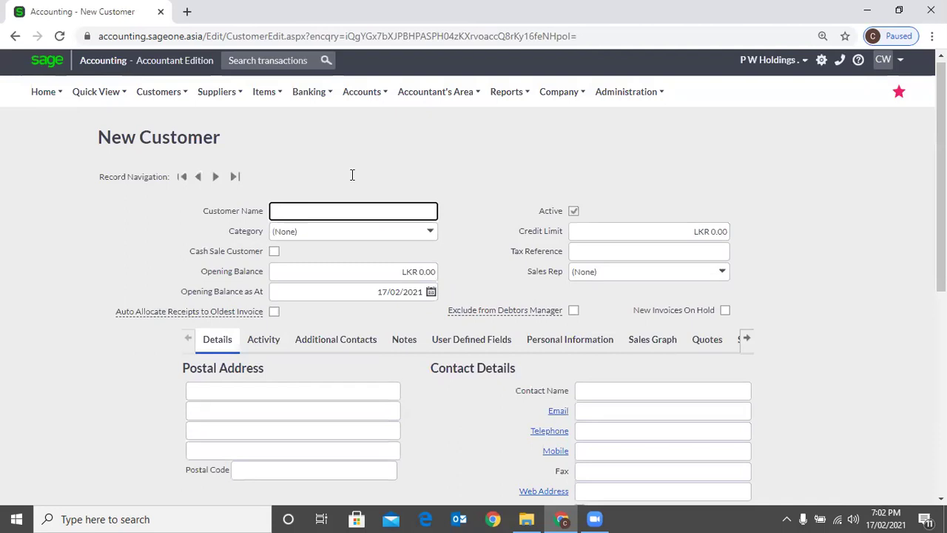
Look through the categories available for the new customer without choosing one
{"action": "scroll", "coordinate": [352, 174], "scroll_direction": "down", "scroll_amount": 2}
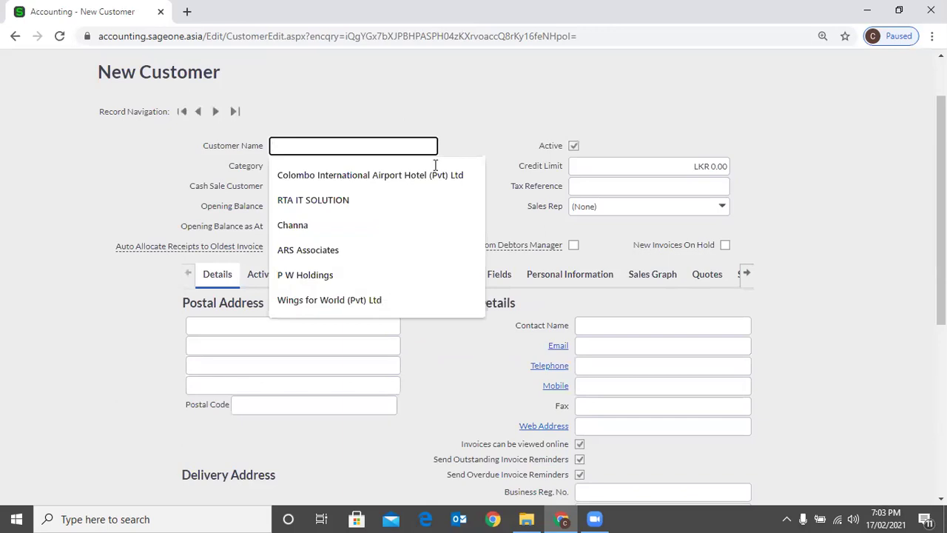
{"action": "left_click", "coordinate": [434, 166]}
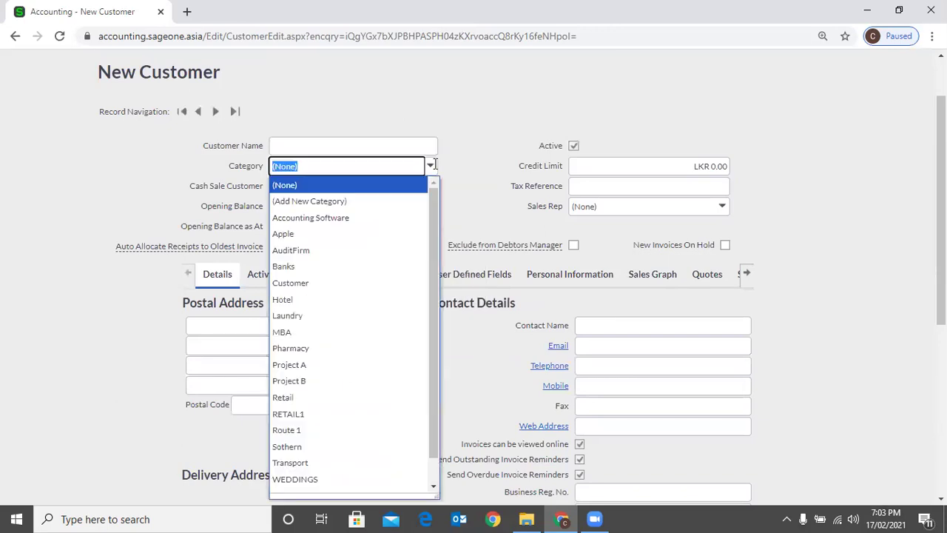
{"action": "left_click", "coordinate": [490, 147]}
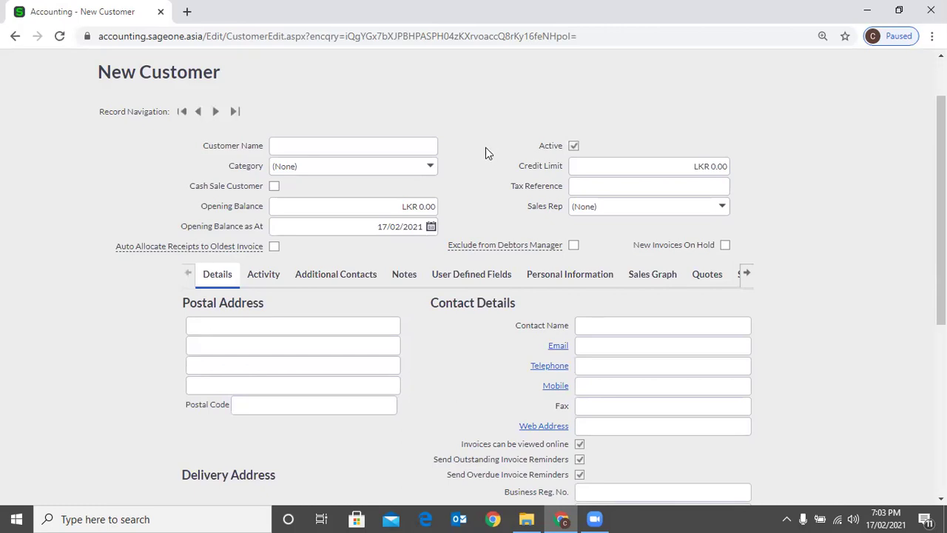
Duplicate the New Customer browser tab, open the Sales By Customer Report in it, and filter the category range from Retail to Retail
{"action": "right_click", "coordinate": [138, 20]}
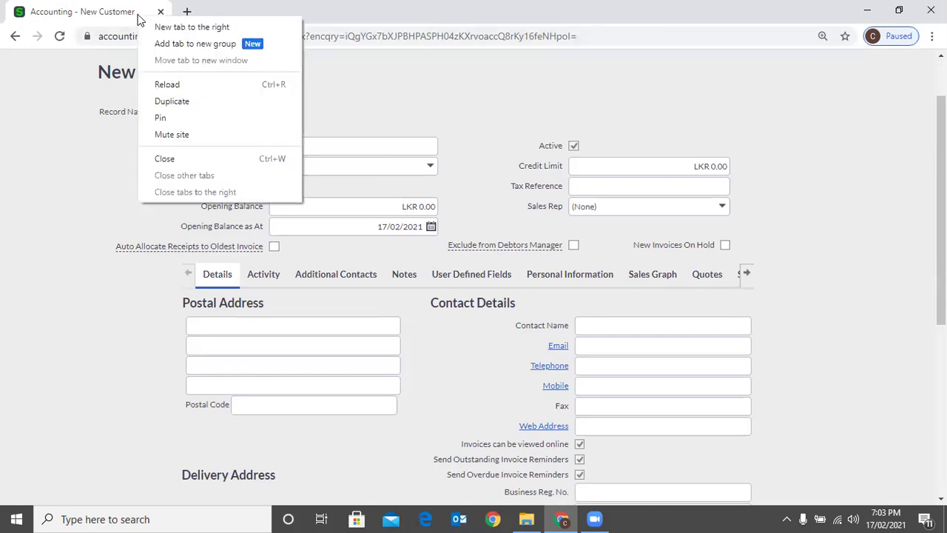
{"action": "left_click", "coordinate": [176, 94]}
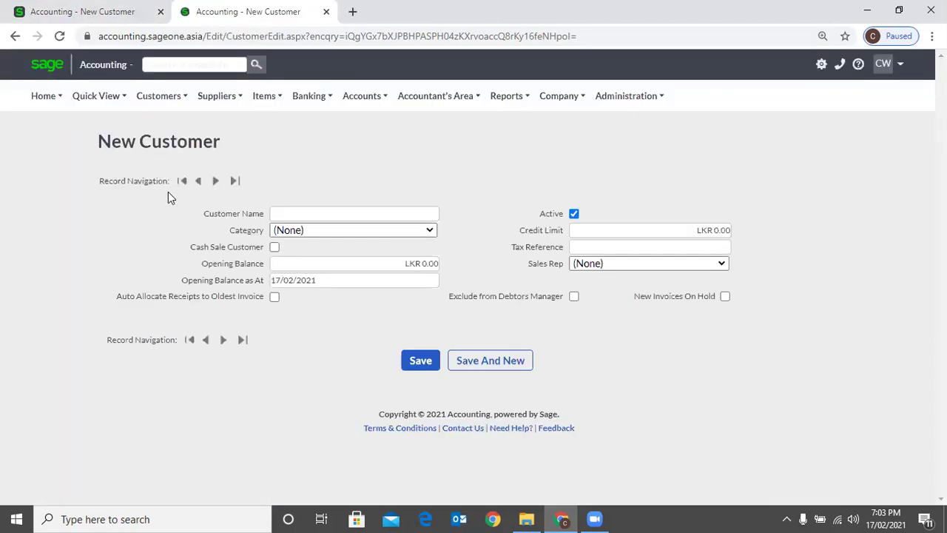
{"action": "mouse_move", "coordinate": [158, 95]}
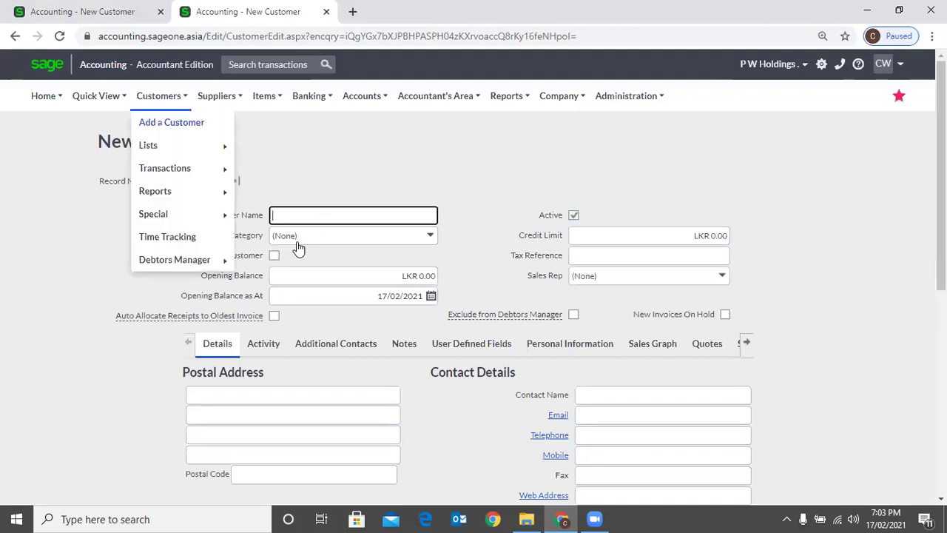
{"action": "mouse_move", "coordinate": [164, 168]}
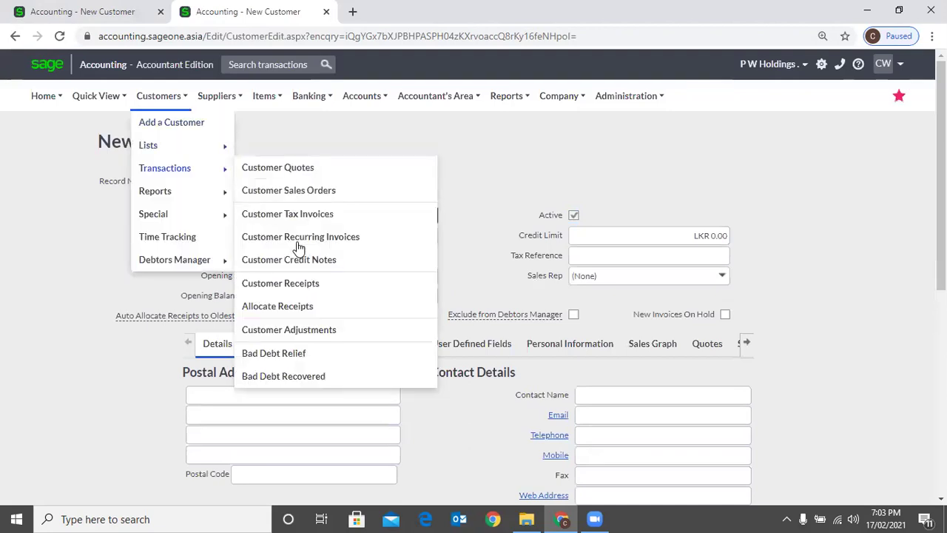
{"action": "left_click", "coordinate": [298, 238]}
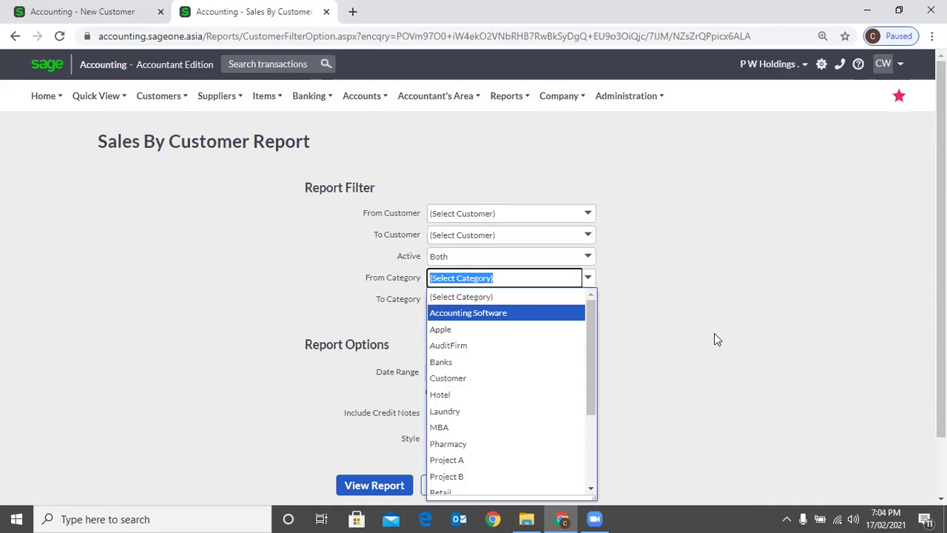
{"action": "scroll", "coordinate": [248, 210], "scroll_direction": "down", "scroll_amount": 2}
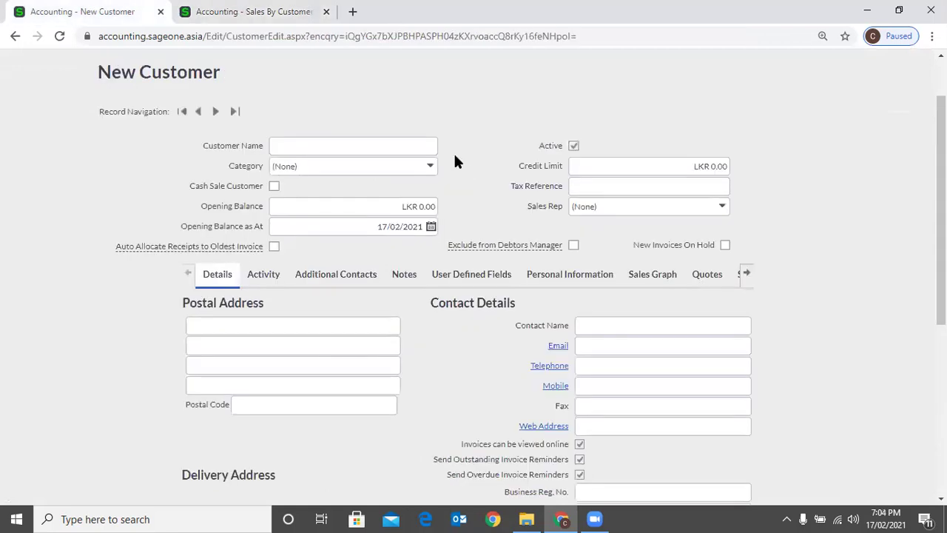
Return to the first New Customer form and review its customer category options again
{"action": "left_click", "coordinate": [432, 165]}
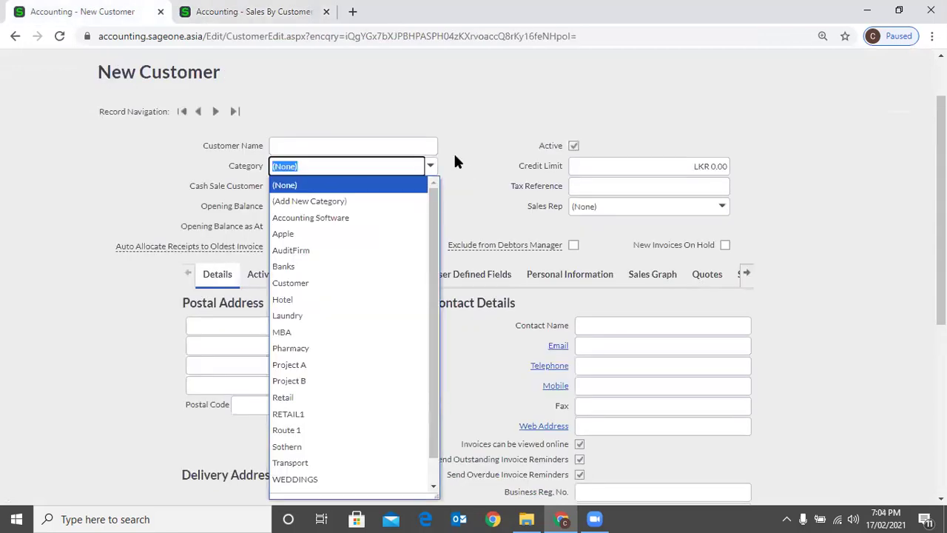
{"action": "left_click", "coordinate": [453, 164]}
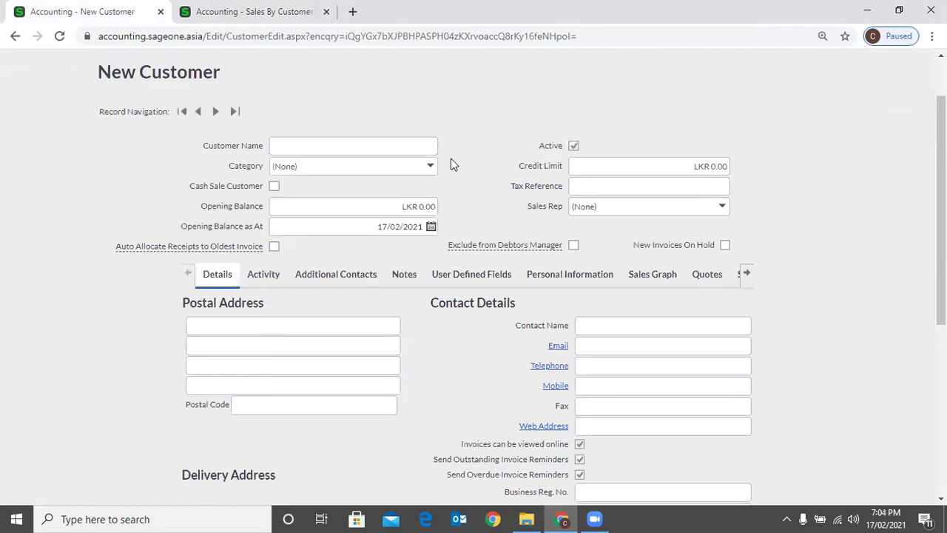
{"action": "left_click", "coordinate": [451, 160]}
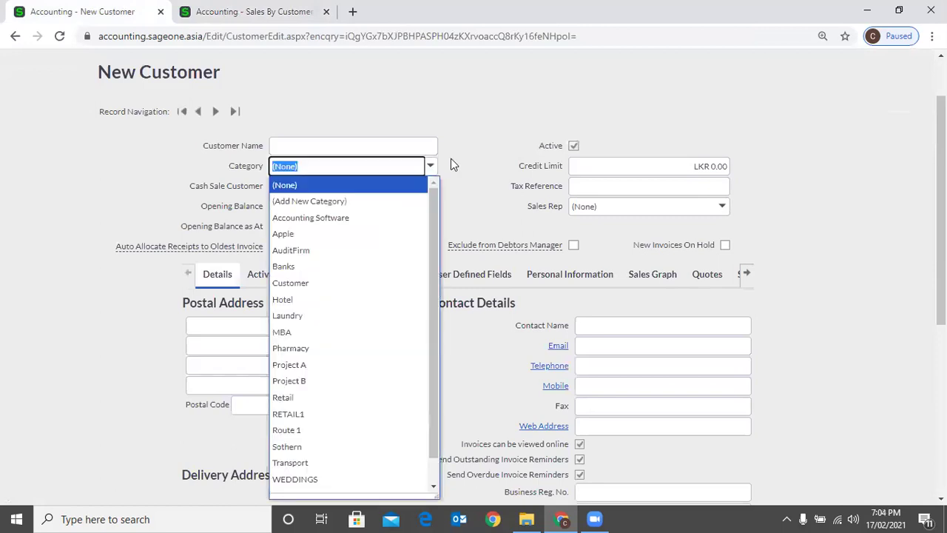
{"action": "left_click", "coordinate": [453, 164]}
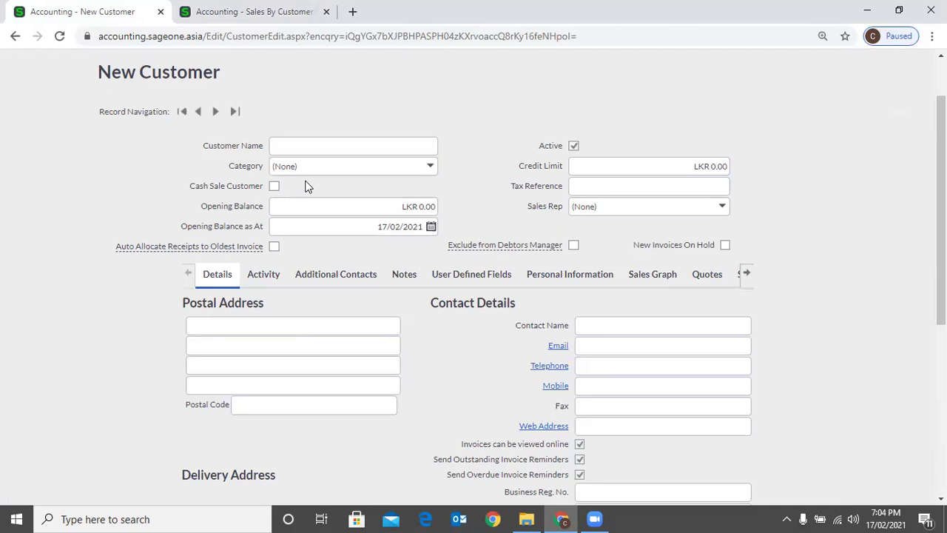
Mark the new customer as a Cash Sale Customer, and clear that option again
{"action": "left_click", "coordinate": [274, 185]}
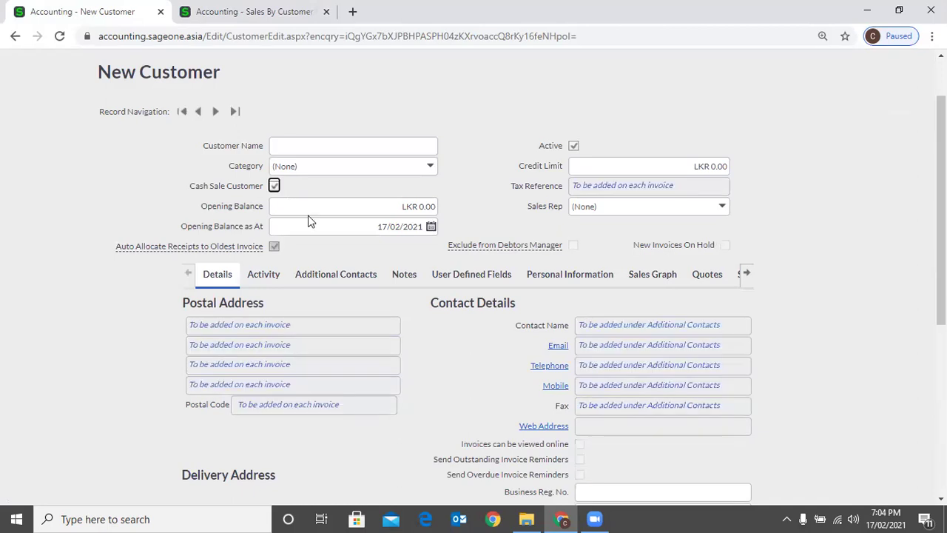
{"action": "key", "text": "space"}
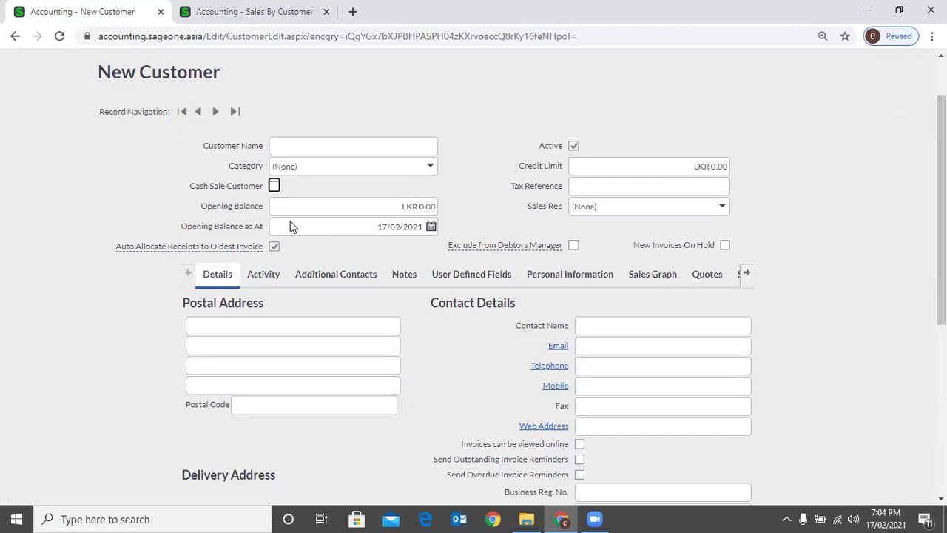
{"action": "key", "text": "Tab"}
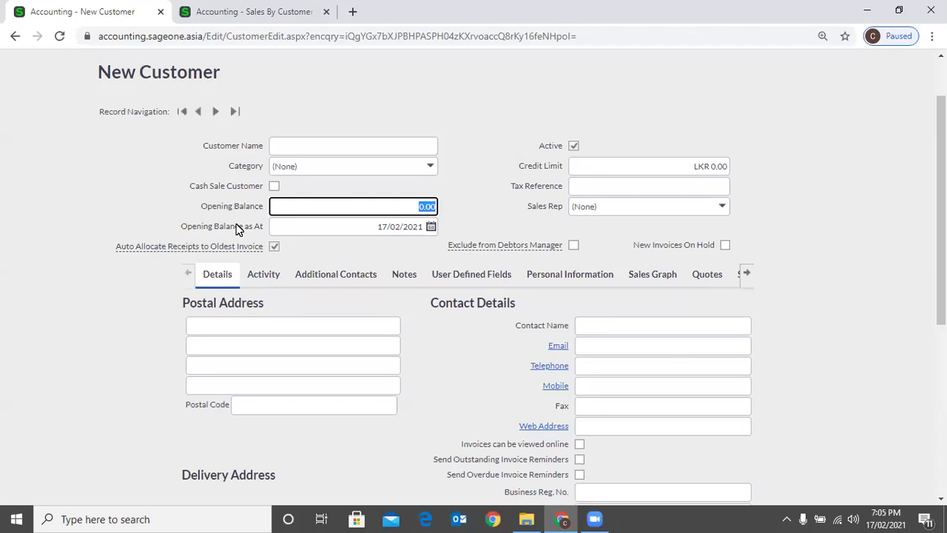
Leave the customer's opening balance at zero and set its Opening Balance as At date to 31/12/2020
{"action": "left_click", "coordinate": [320, 206]}
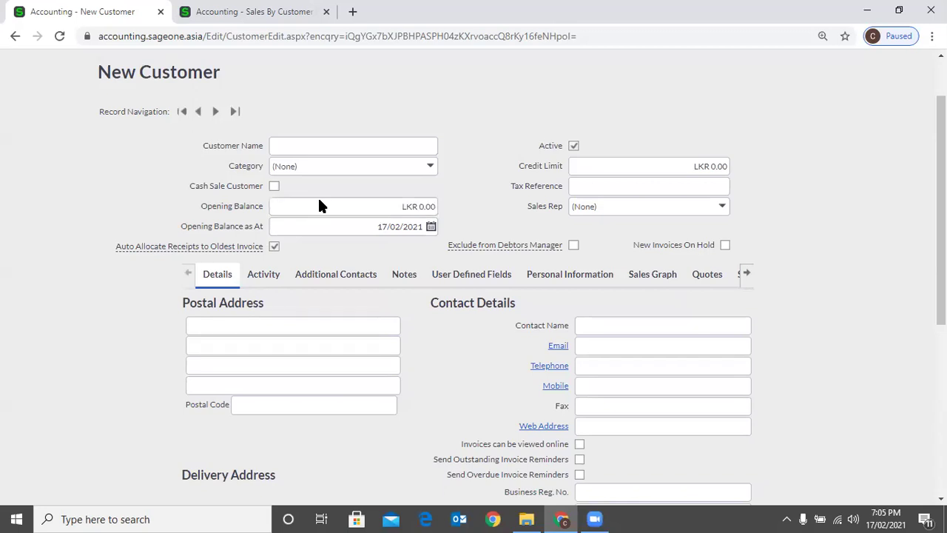
{"action": "key", "text": "Tab"}
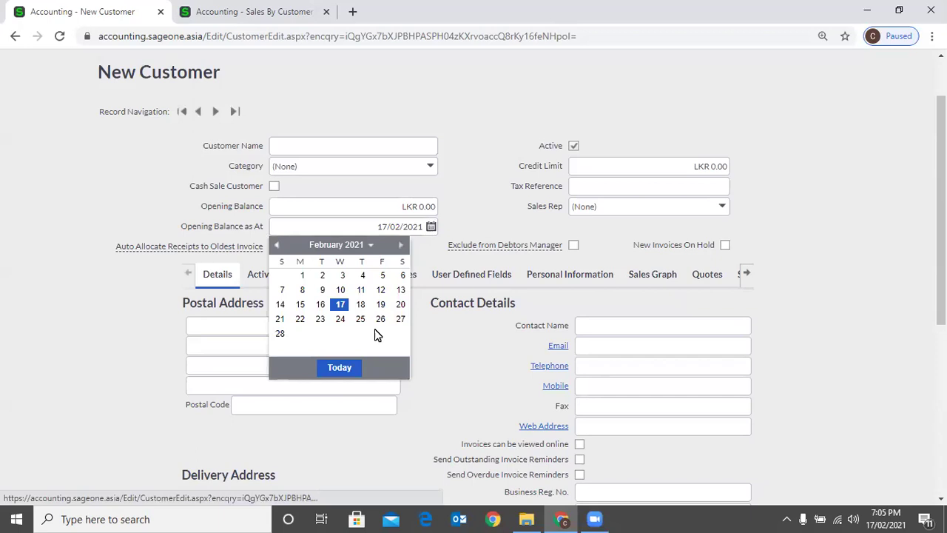
{"action": "scroll", "coordinate": [362, 337], "scroll_direction": "up", "scroll_amount": 2}
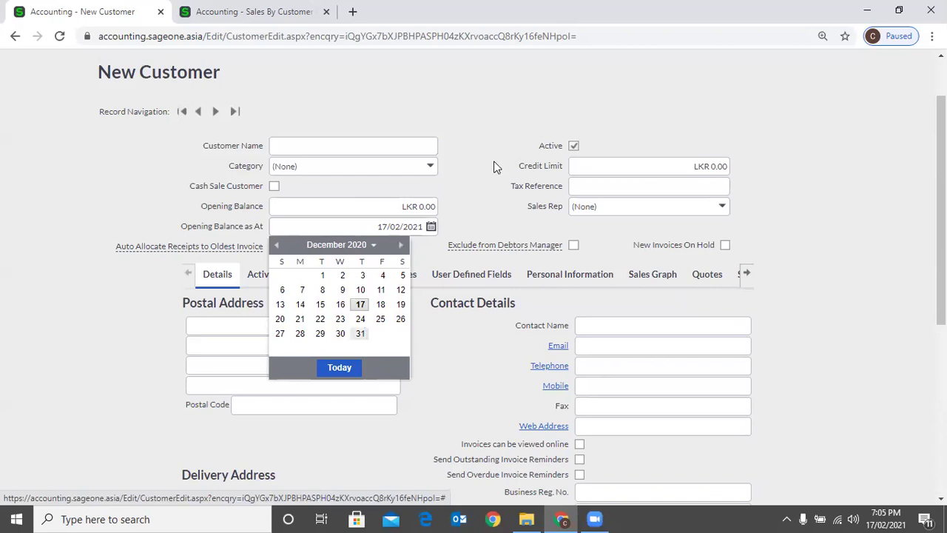
{"action": "key", "text": "Return"}
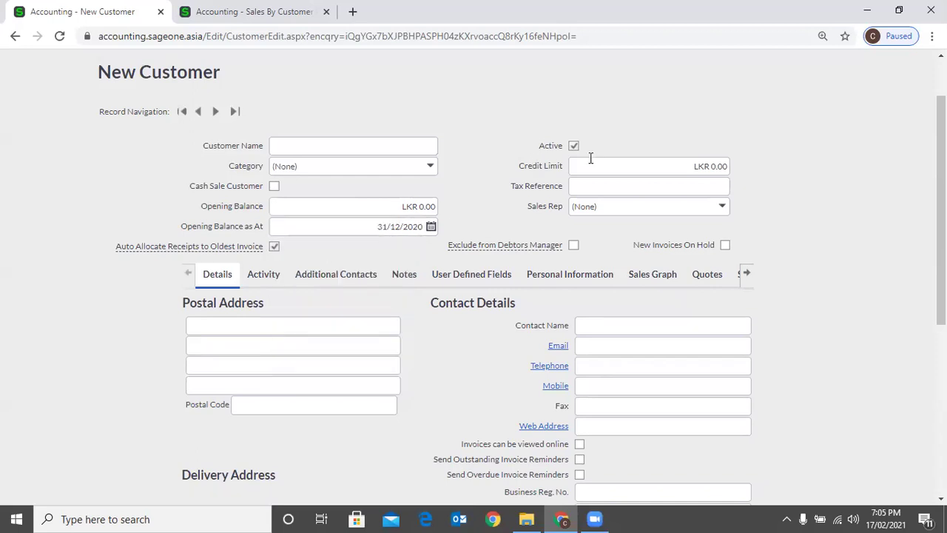
Set the customer's credit limit to LKR 100,000 and fill in the tax reference number from the suggested entries
{"action": "left_click", "coordinate": [591, 158]}
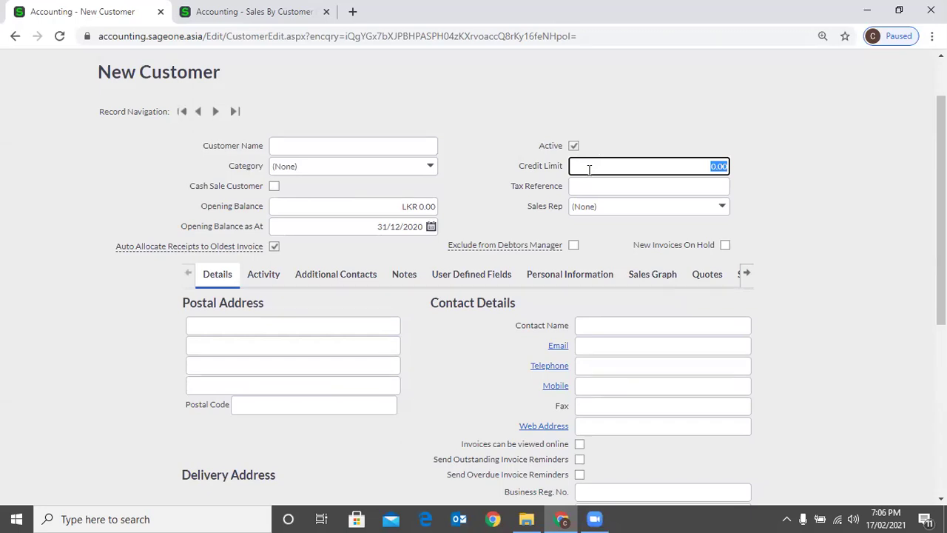
{"action": "type", "text": "100,000"}
{"action": "left_click", "coordinate": [769, 185]}
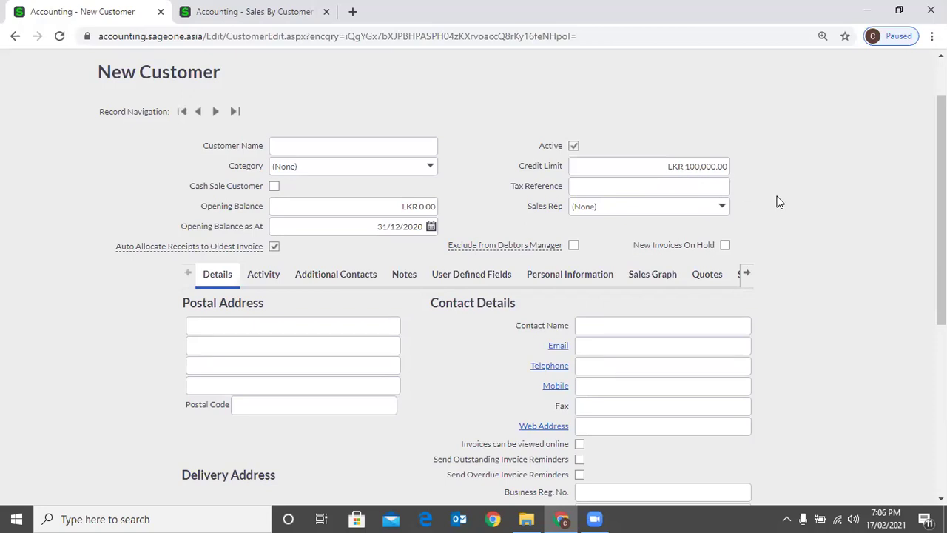
{"action": "left_click", "coordinate": [643, 185]}
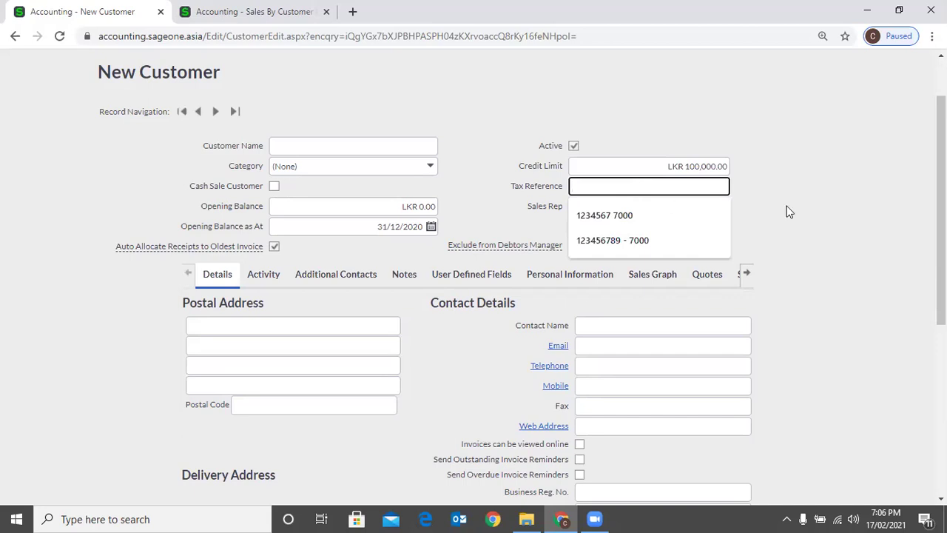
{"action": "left_click", "coordinate": [626, 216]}
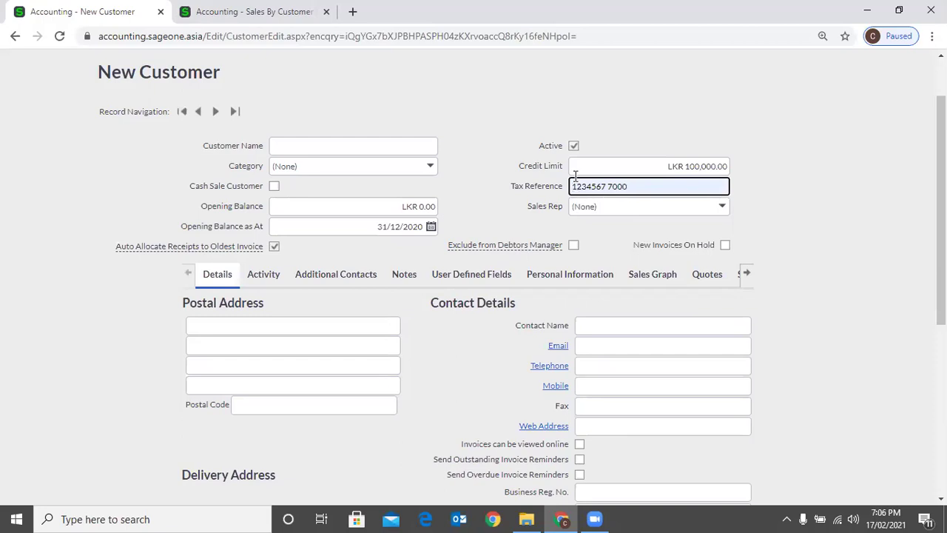
{"action": "left_click", "coordinate": [782, 209]}
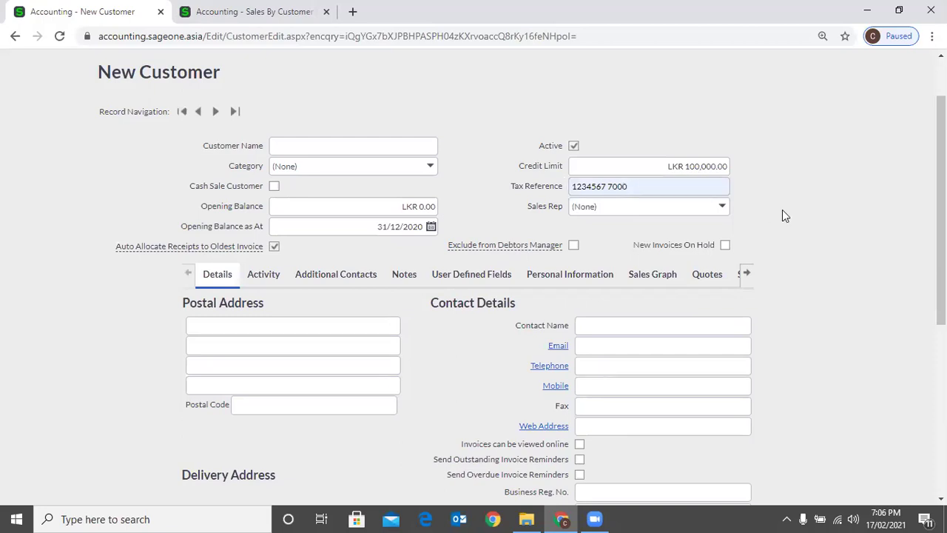
Assign the first listed sales rep to the customer, dismiss the warning, and switch to the second listed rep
{"action": "left_click", "coordinate": [721, 210]}
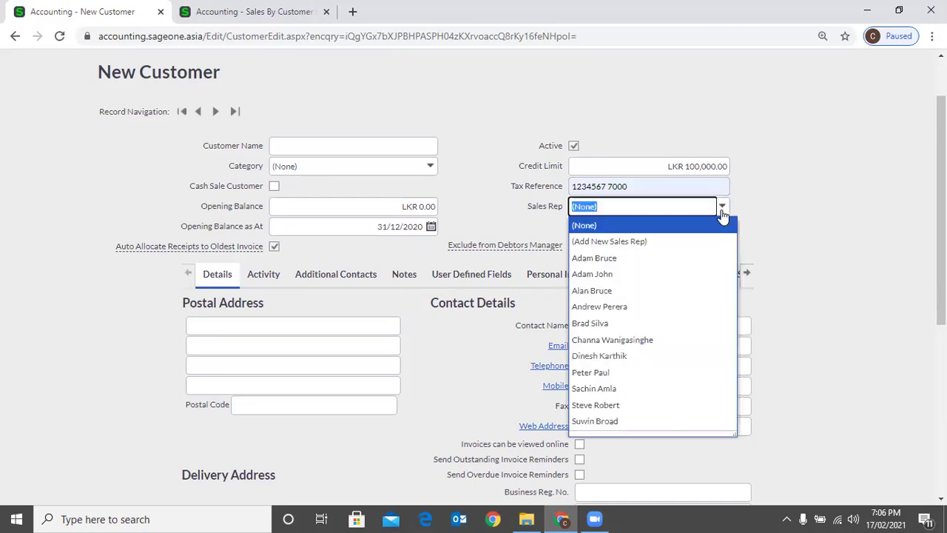
{"action": "left_click", "coordinate": [683, 266]}
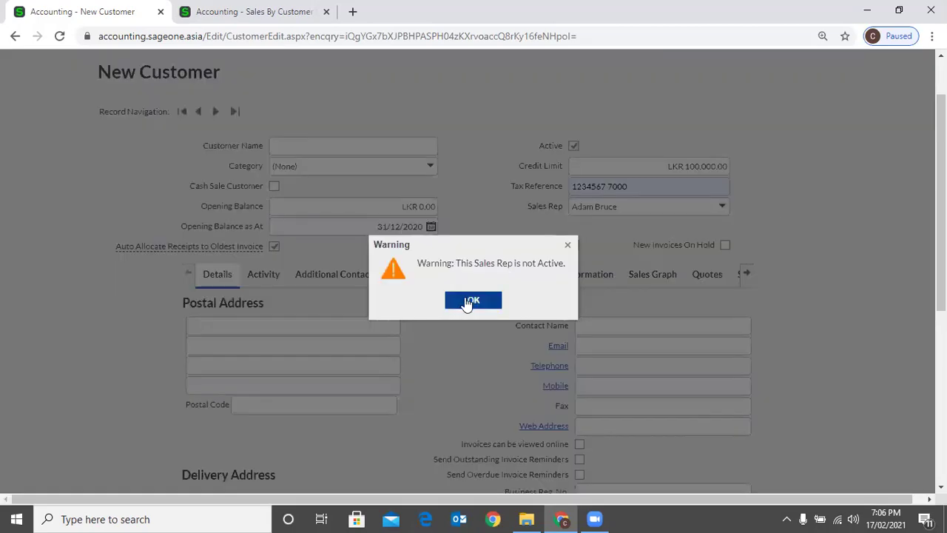
{"action": "left_click", "coordinate": [477, 300]}
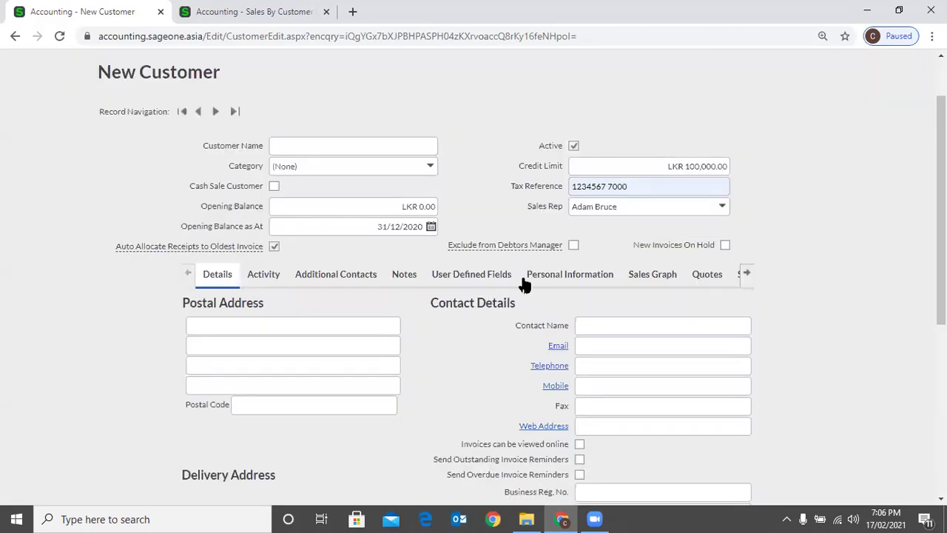
{"action": "left_click", "coordinate": [720, 209]}
{"action": "left_click", "coordinate": [642, 273]}
Start a customer receipt for Accounting Software (Pvt) Ltd and sort its unpaid invoices by date
{"action": "mouse_move", "coordinate": [229, 256]}
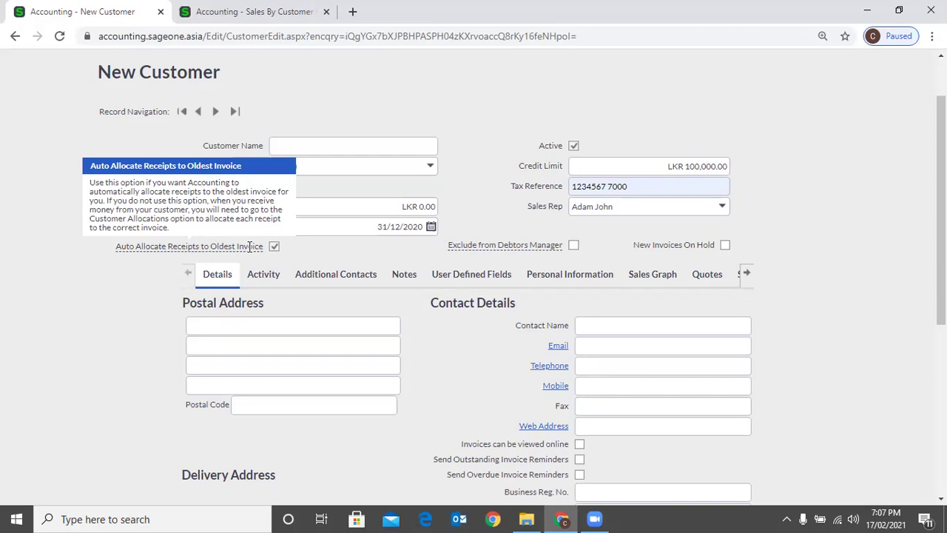
{"action": "left_click", "coordinate": [246, 15]}
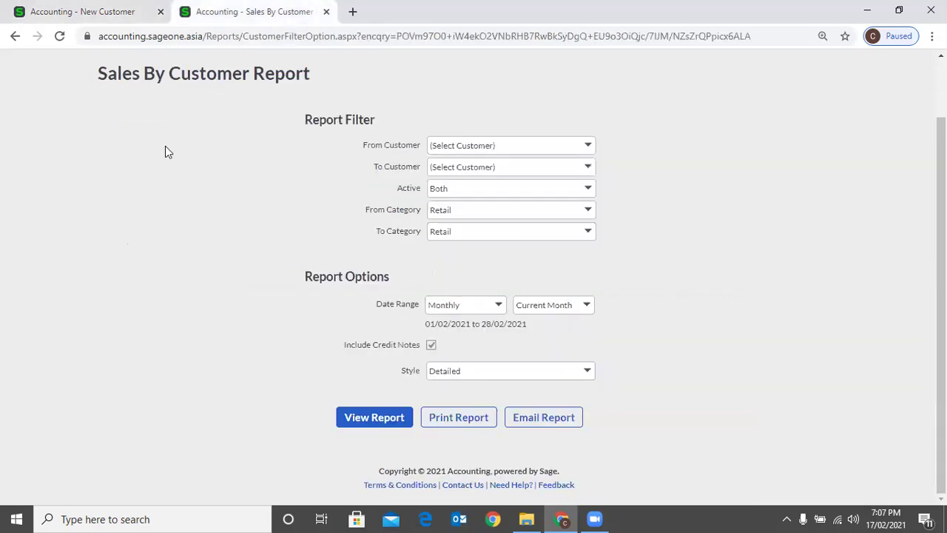
{"action": "scroll", "coordinate": [167, 149], "scroll_direction": "up", "scroll_amount": 2}
{"action": "mouse_move", "coordinate": [161, 96]}
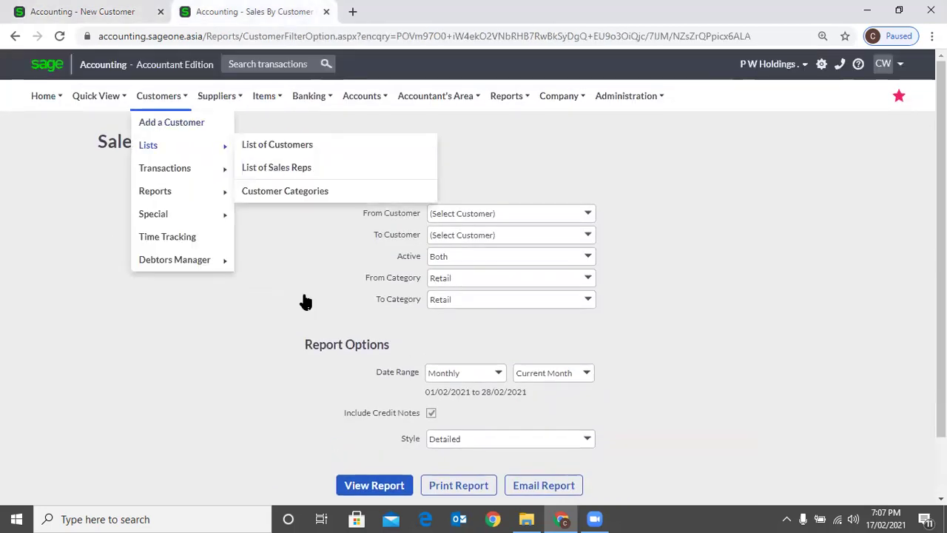
{"action": "mouse_move", "coordinate": [169, 170]}
{"action": "left_click", "coordinate": [314, 296]}
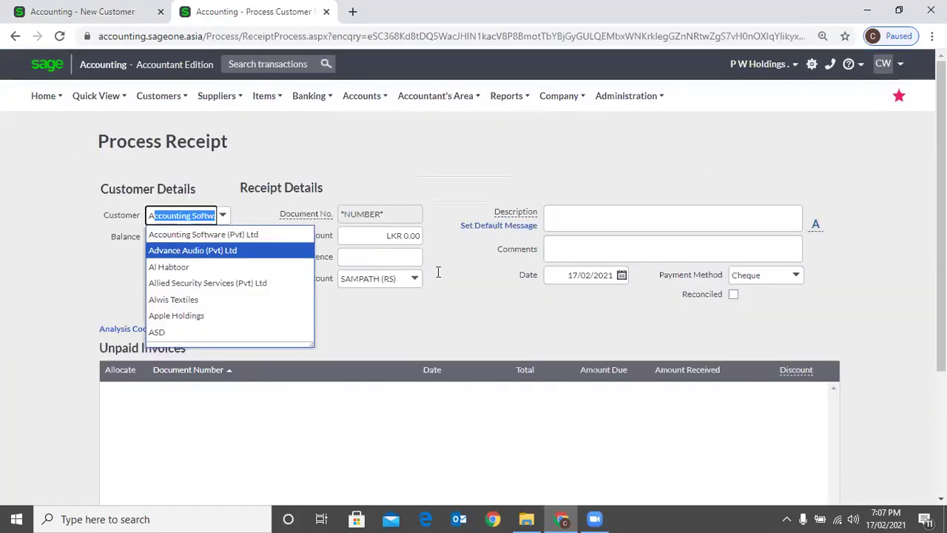
{"action": "scroll", "coordinate": [444, 229], "scroll_direction": "down", "scroll_amount": 3}
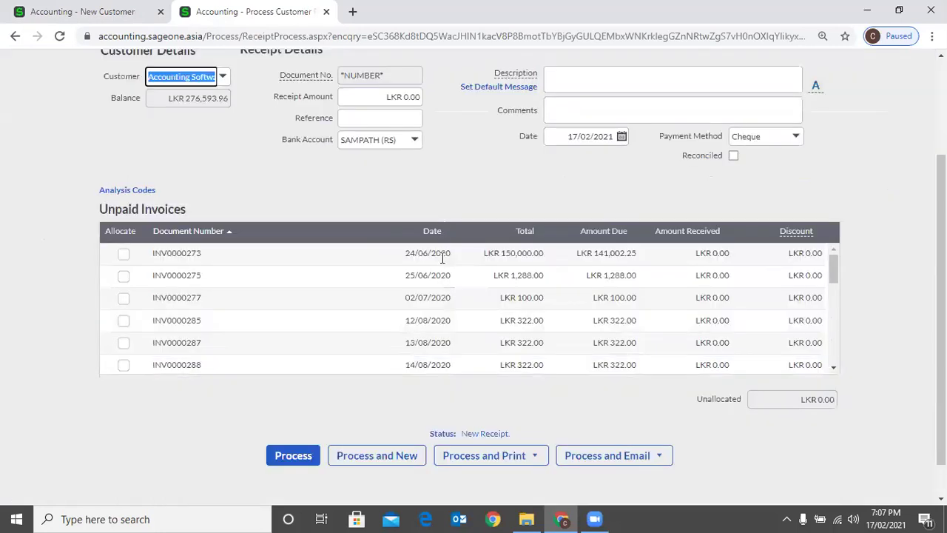
{"action": "left_click", "coordinate": [442, 232]}
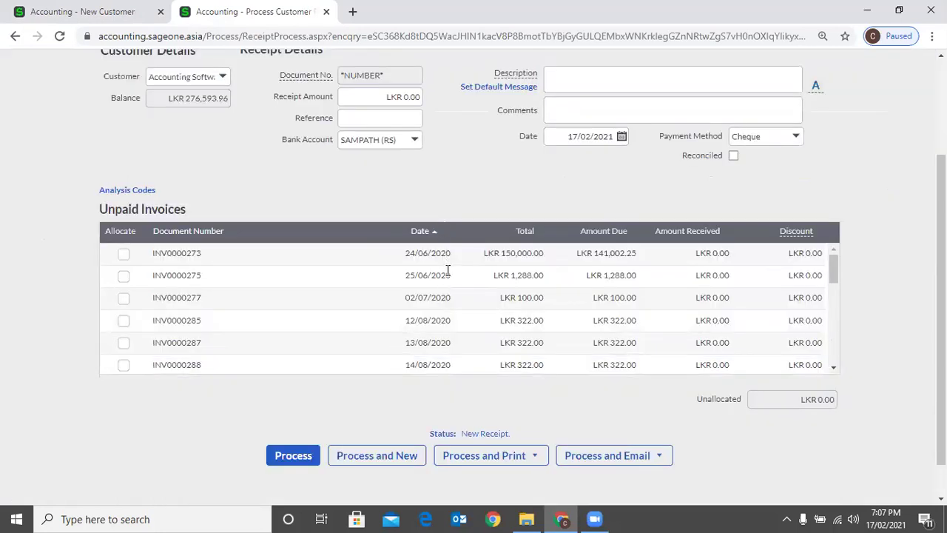
Set the receipt amount to LKR 160,000 so it is allocated to the oldest invoices, and clear the allocation again
{"action": "left_click", "coordinate": [361, 98]}
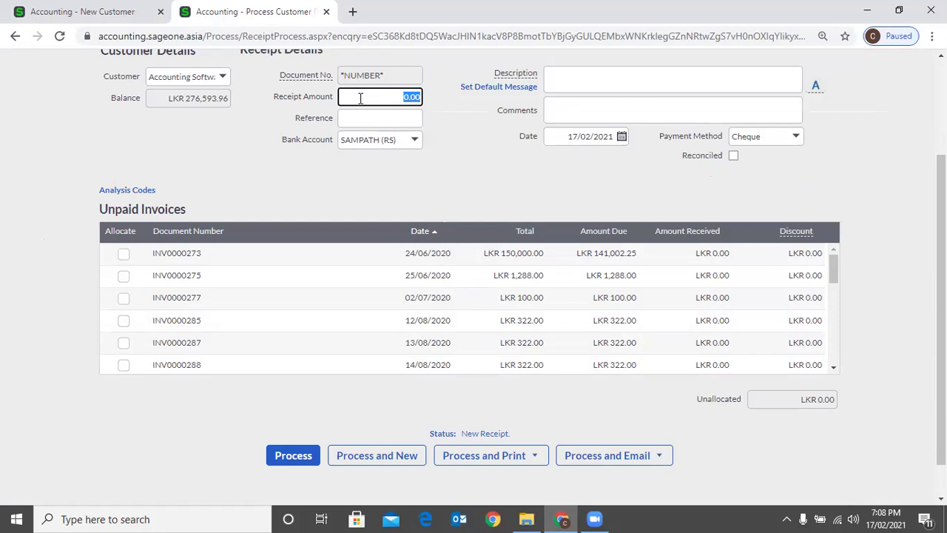
{"action": "type", "text": "14"}
{"action": "type", "text": "000"}
{"action": "type", "text": "0"}
{"action": "key", "text": "Tab"}
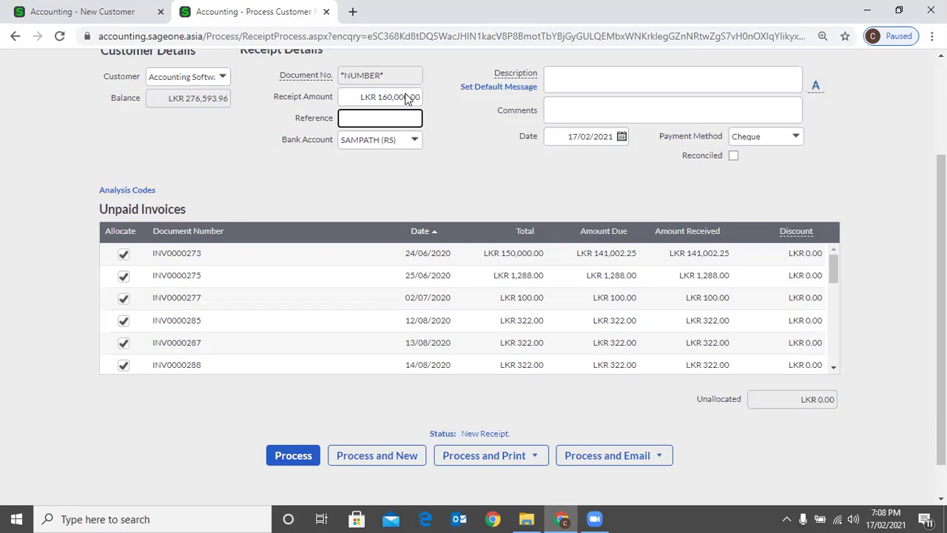
{"action": "left_click", "coordinate": [142, 285]}
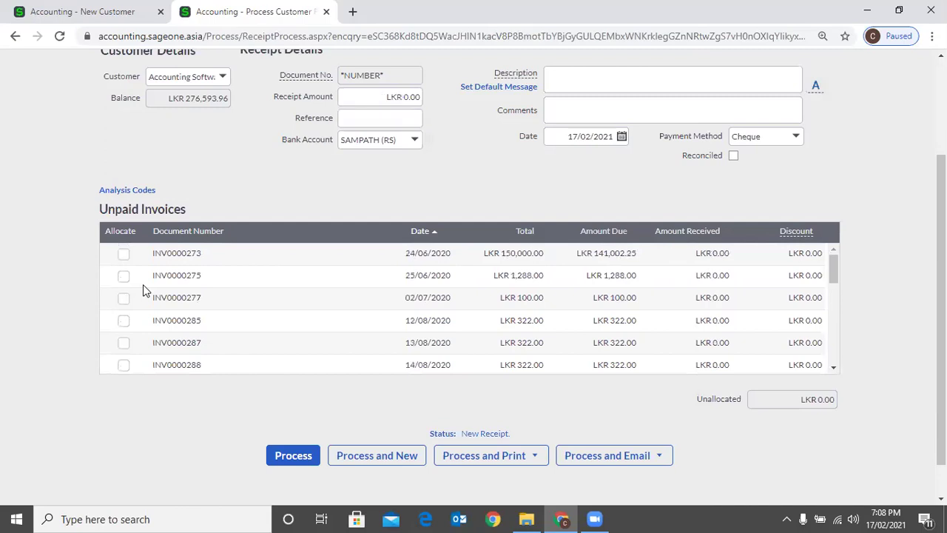
Set the receipt amount to LKR 155,000 to allocate it automatically to the oldest unpaid invoices
{"action": "left_click", "coordinate": [370, 99]}
{"action": "type", "text": "155000"}
{"action": "key", "text": "Tab"}
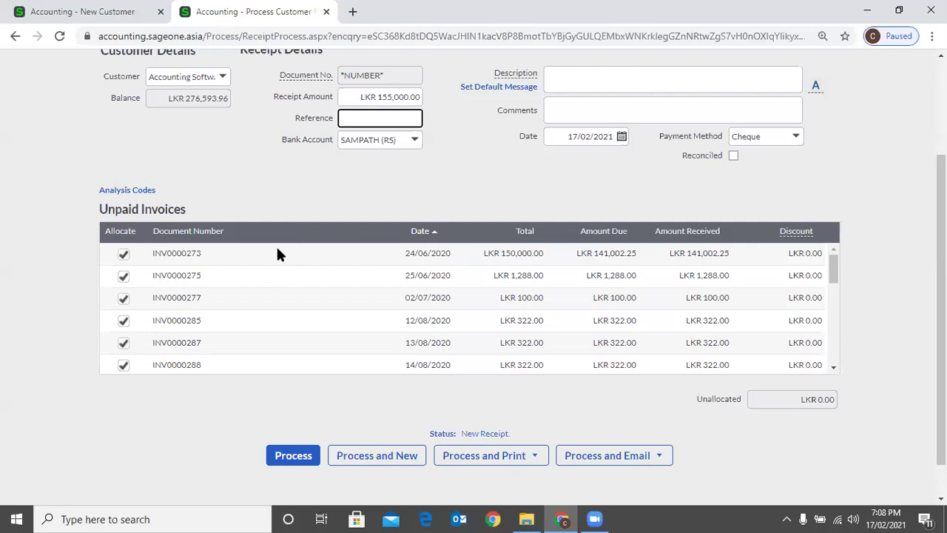
Glance at the new customer's auto-allocation option, and start a new customer receipt for the Cash customer
{"action": "key", "text": "ctrl+Tab"}
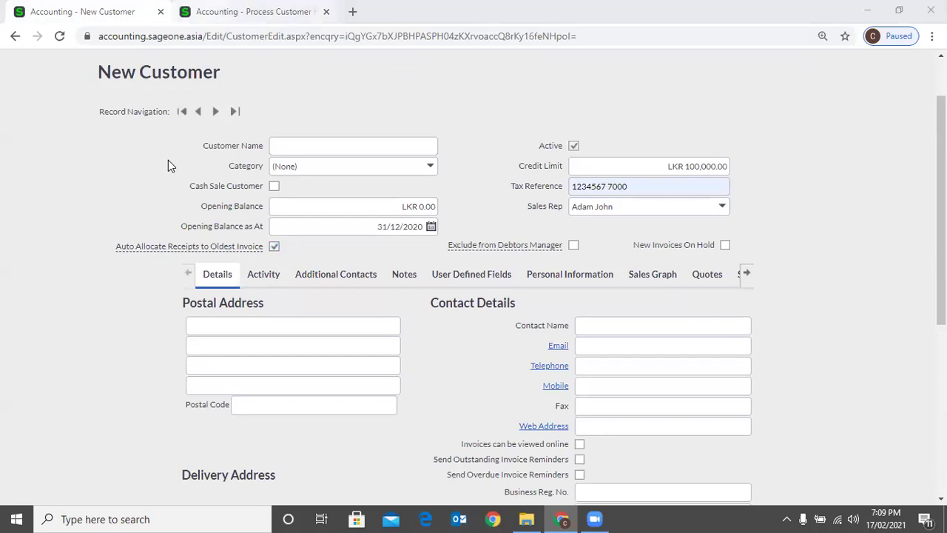
{"action": "key", "text": "ctrl+Tab"}
{"action": "scroll", "coordinate": [279, 180], "scroll_direction": "up", "scroll_amount": 1}
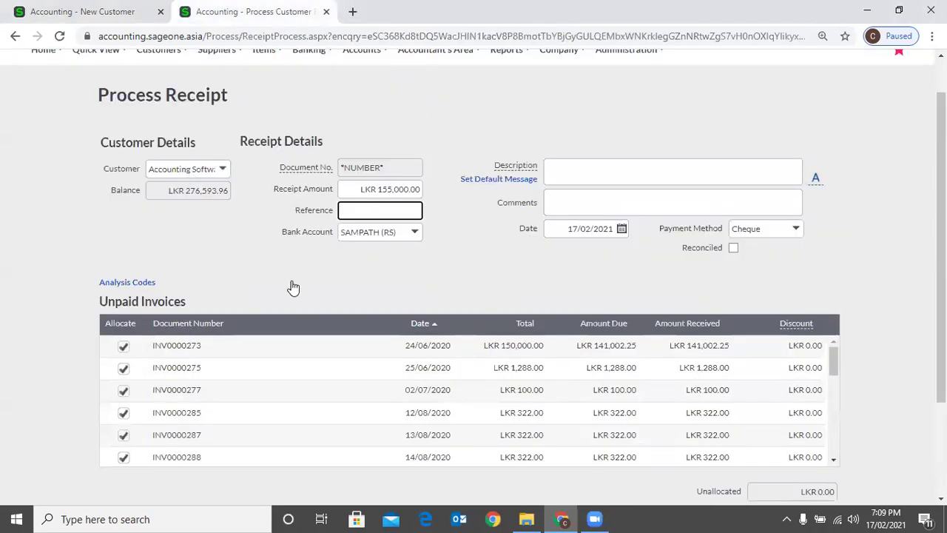
{"action": "scroll", "coordinate": [291, 282], "scroll_direction": "up", "scroll_amount": 1}
{"action": "left_click", "coordinate": [160, 96]}
{"action": "mouse_move", "coordinate": [178, 168]}
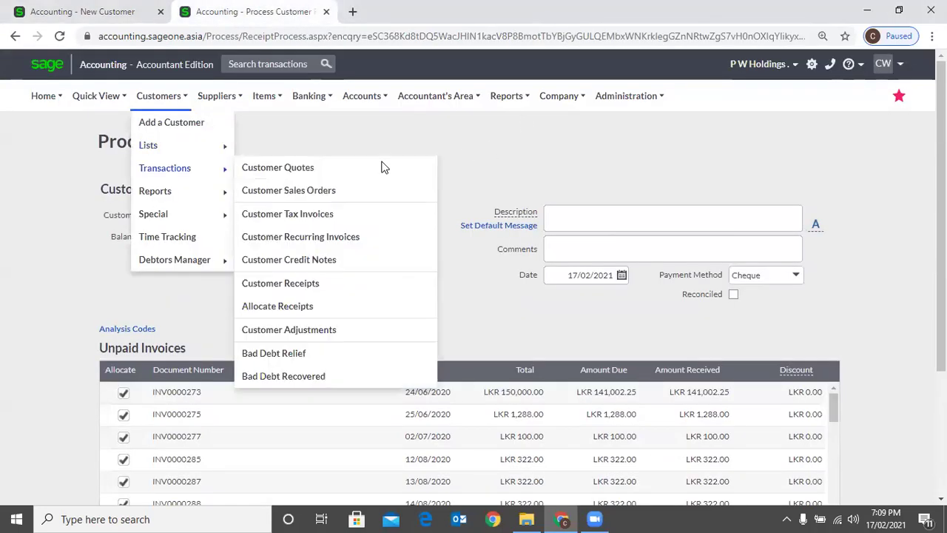
{"action": "left_click", "coordinate": [339, 189]}
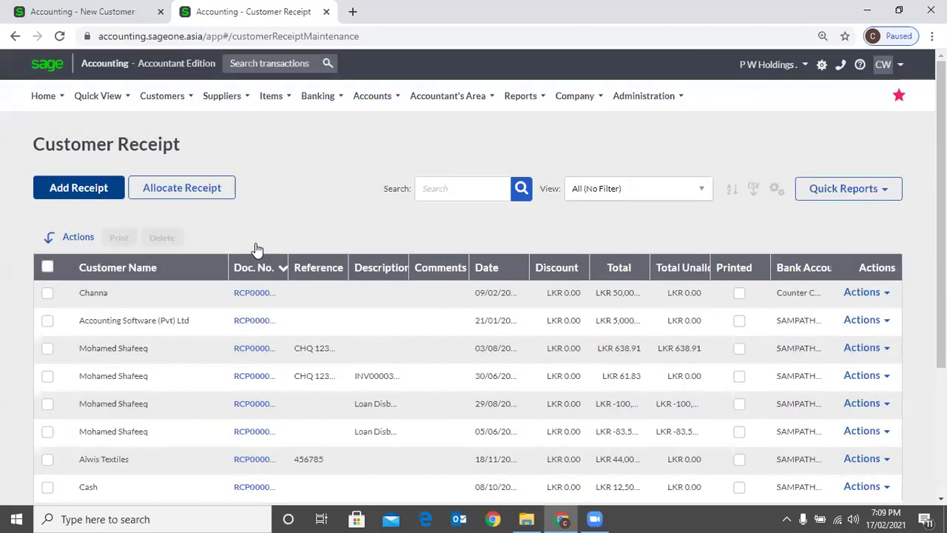
{"action": "type", "text": "Cash"}
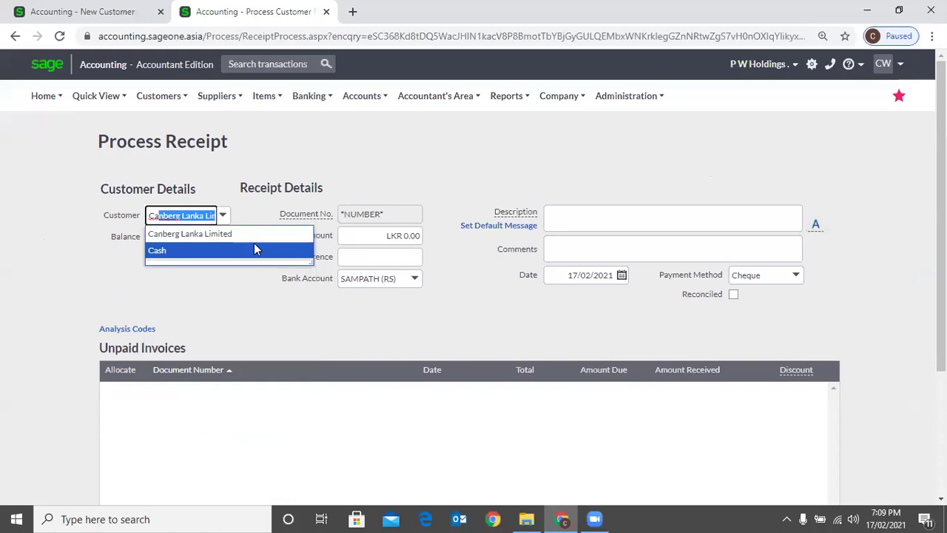
{"action": "left_click", "coordinate": [254, 244]}
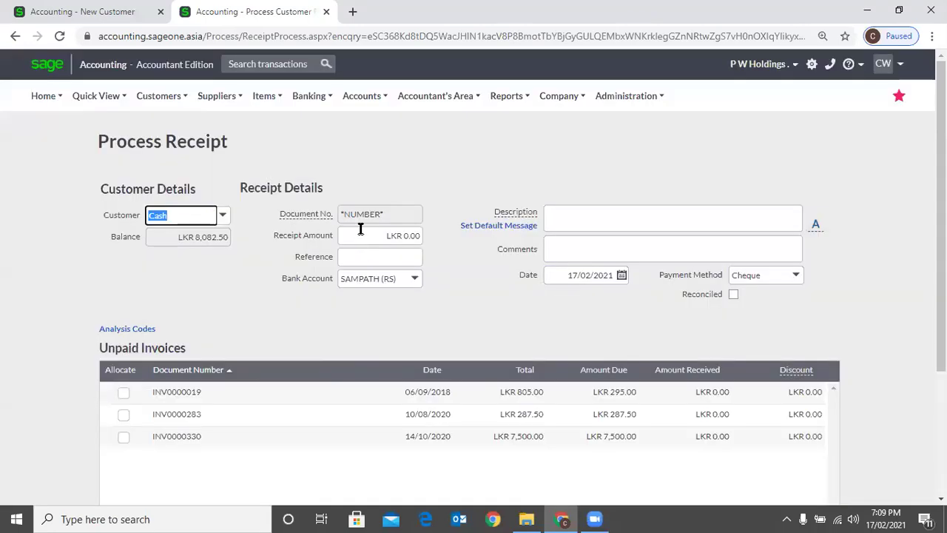
Set the Cash customer's receipt amount to LKR 1,000 to allocate it automatically
{"action": "left_click", "coordinate": [361, 229]}
{"action": "left_click", "coordinate": [362, 230]}
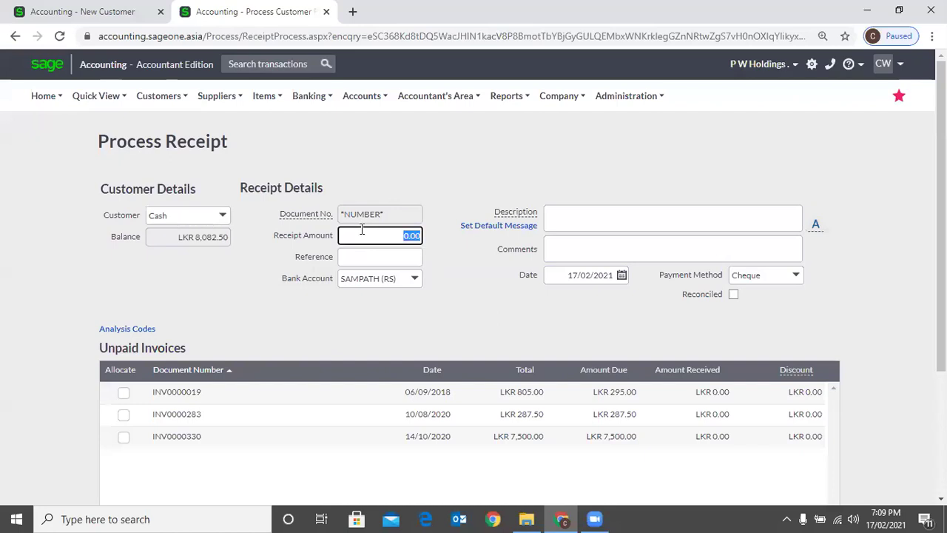
{"action": "type", "text": "1000"}
{"action": "key", "text": "Tab"}
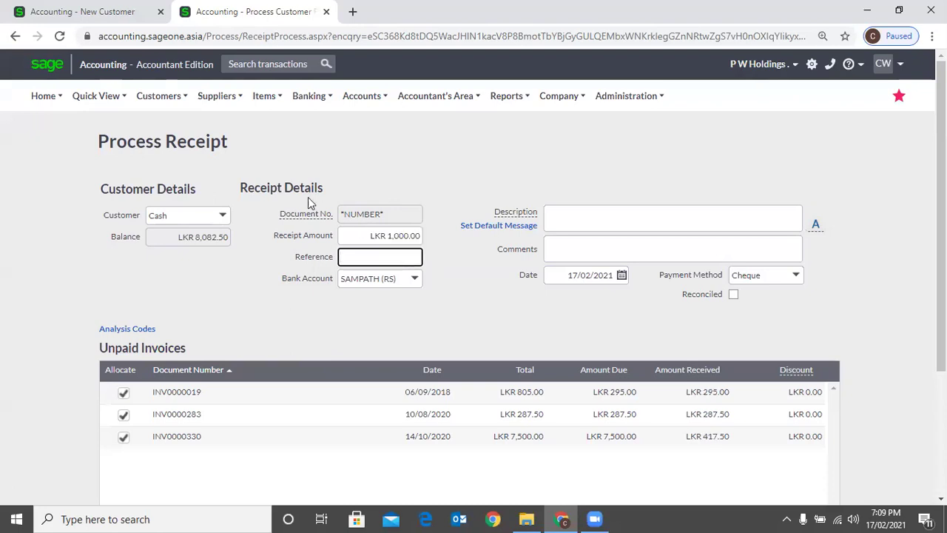
Discard the unsaved Cash receipt and start a new customer receipt for Allied Security Services (Pvt) Ltd
{"action": "mouse_move", "coordinate": [165, 99]}
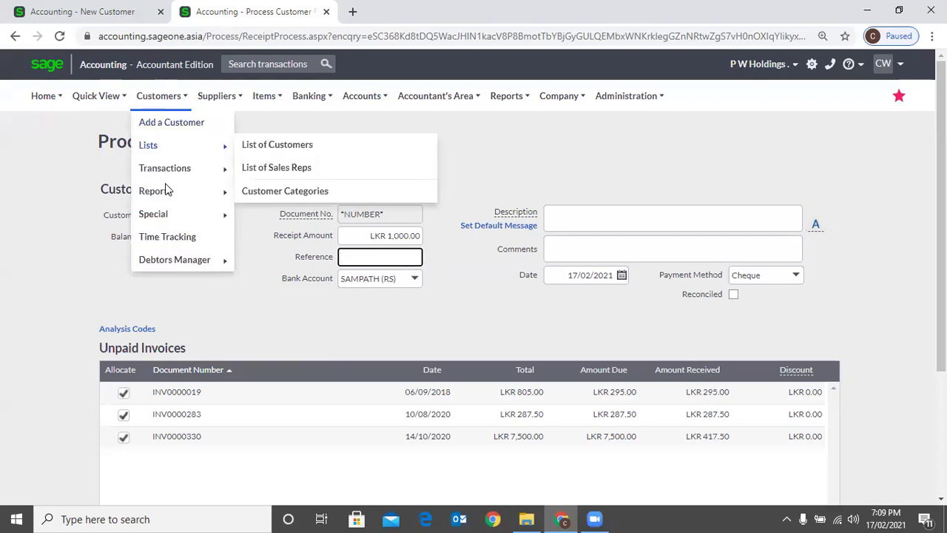
{"action": "mouse_move", "coordinate": [222, 171]}
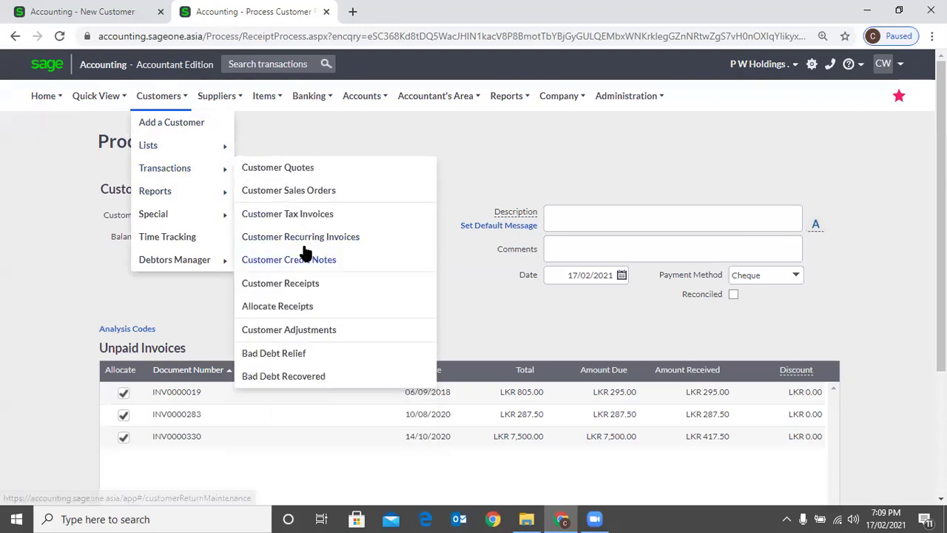
{"action": "left_click", "coordinate": [542, 108]}
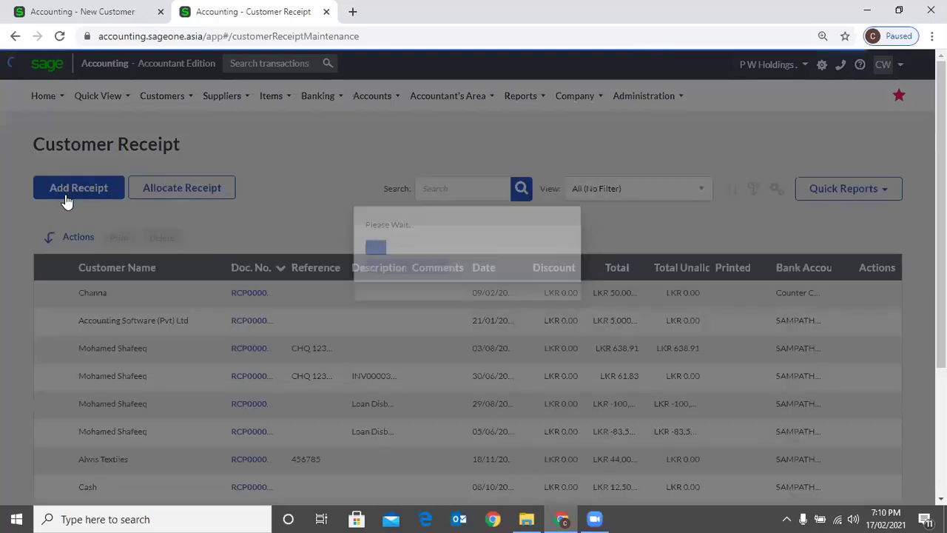
{"action": "left_click", "coordinate": [67, 198]}
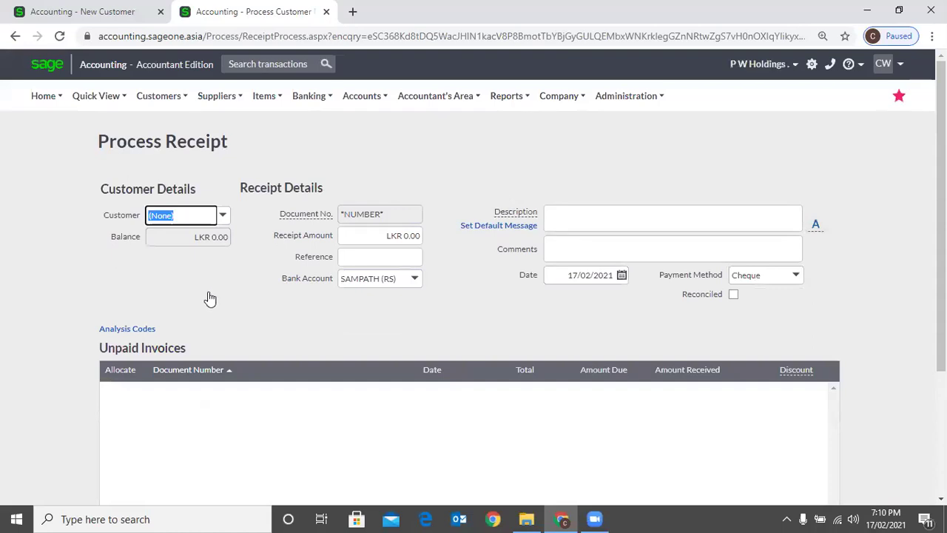
{"action": "type", "text": "a"}
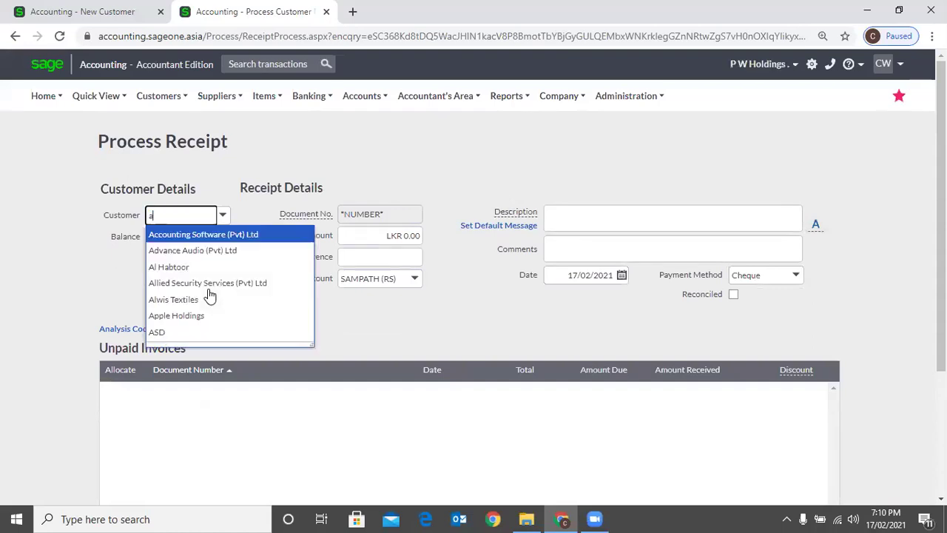
{"action": "key", "text": "Up"}
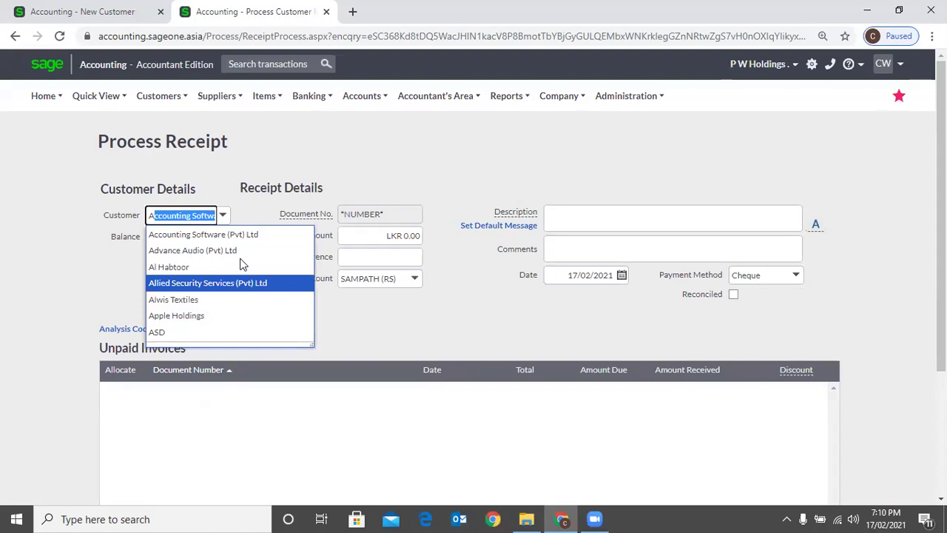
{"action": "key", "text": "Return"}
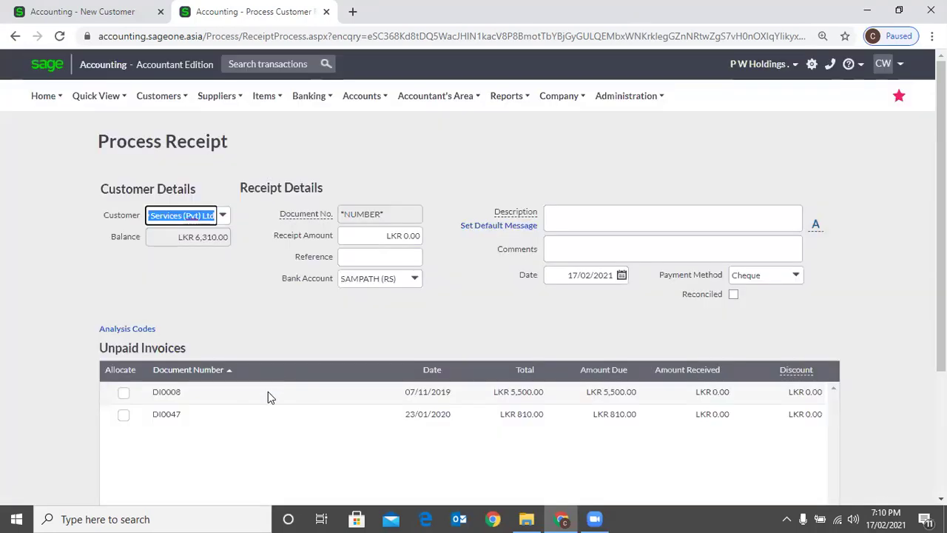
Set the receipt amount to LKR 1,000 and try allocating it manually to invoices DI0047 and DI0008, leaving both unallocated
{"action": "key", "text": "Tab"}
{"action": "type", "text": "1000"}
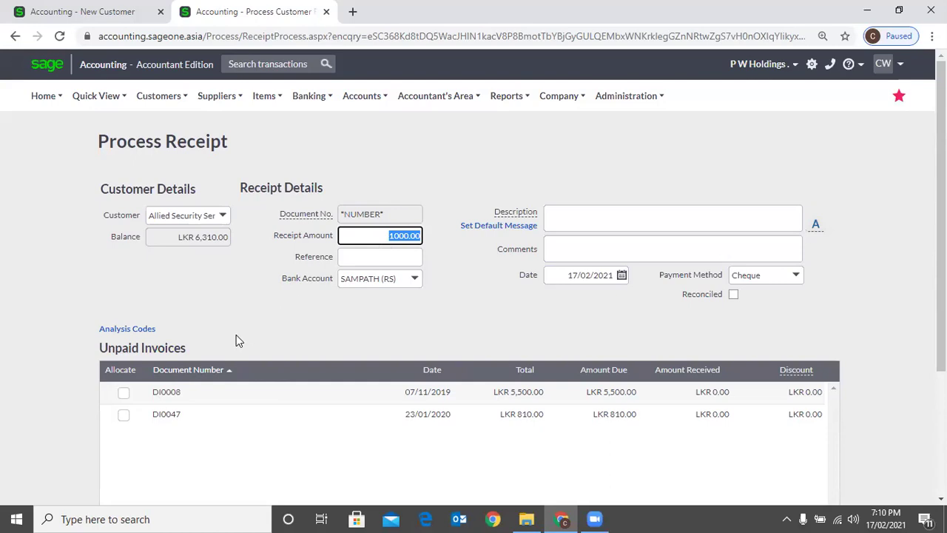
{"action": "left_click", "coordinate": [123, 413]}
{"action": "left_click", "coordinate": [122, 393]}
{"action": "left_click", "coordinate": [122, 393]}
{"action": "left_click", "coordinate": [342, 197]}
View the help for the customer's Exclude from Debtors Manager option, and open the Outstanding Invoices Workflow, discarding the unsaved receipt
{"action": "key", "text": "ctrl+shift+Tab"}
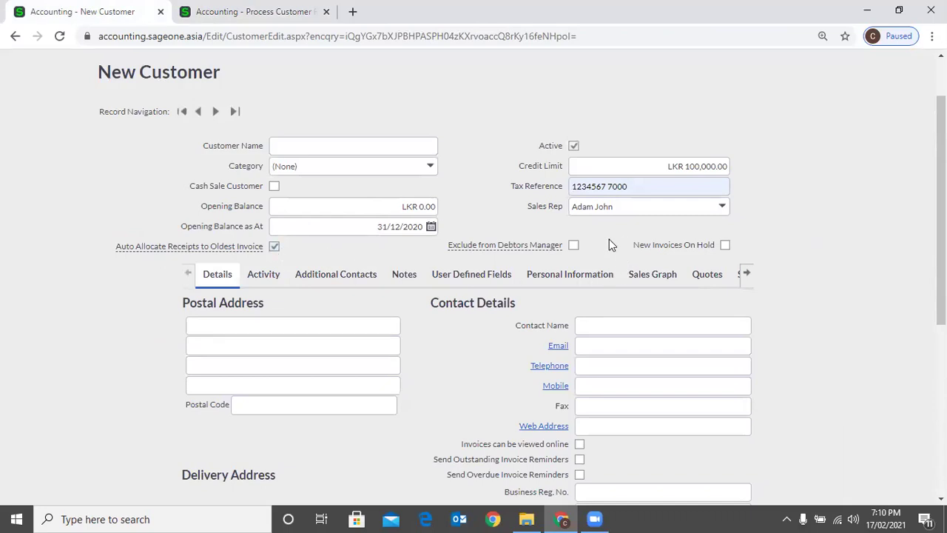
{"action": "scroll", "coordinate": [481, 239], "scroll_direction": "up", "scroll_amount": 1}
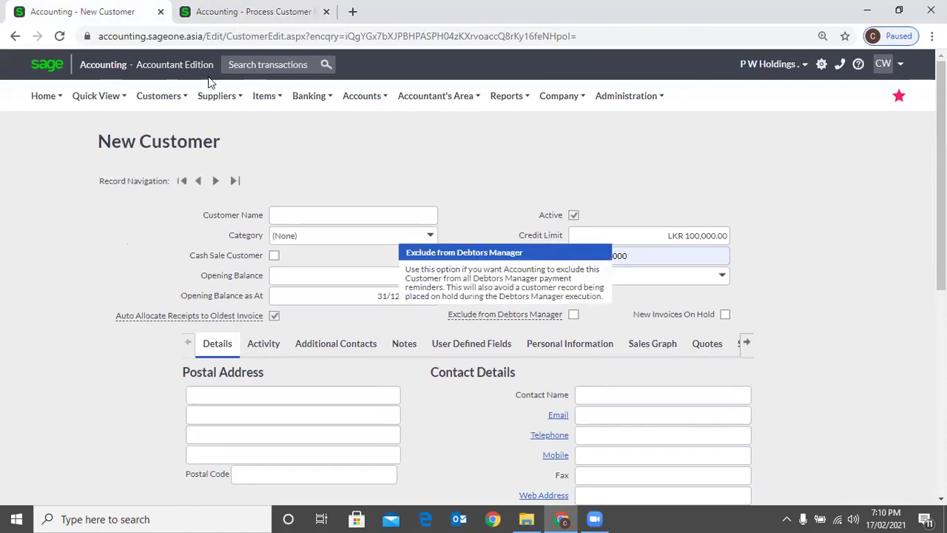
{"action": "key", "text": "ctrl+Tab"}
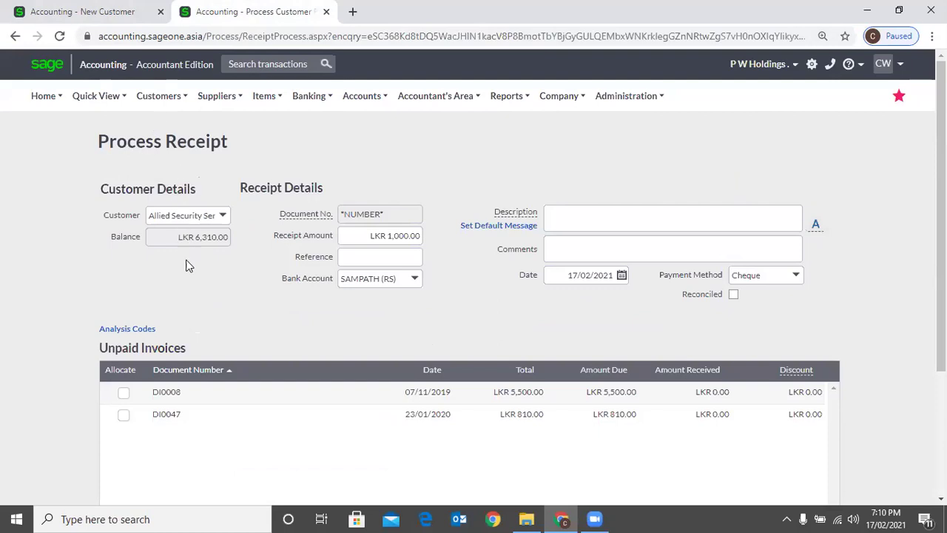
{"action": "left_click", "coordinate": [158, 96]}
{"action": "mouse_move", "coordinate": [196, 265]}
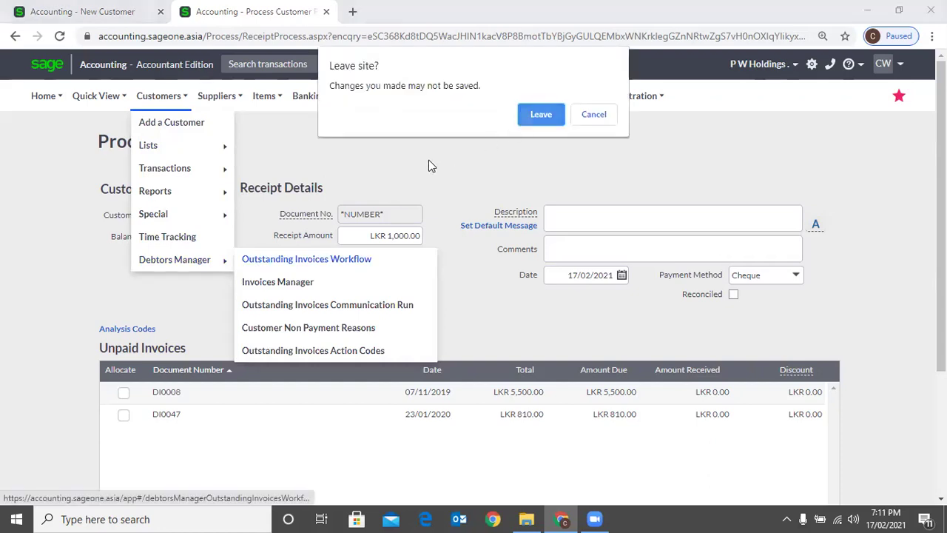
{"action": "key", "text": "Return"}
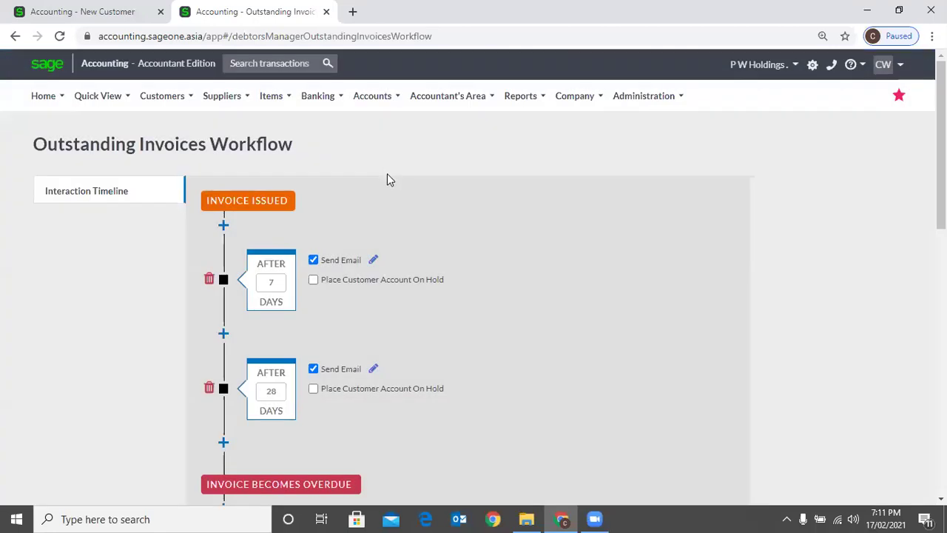
Examine the Outstanding Invoices Workflow timeline for the email and account-on-hold actions after invoices are issued and become overdue
{"action": "scroll", "coordinate": [387, 172], "scroll_direction": "down", "scroll_amount": 2}
{"action": "scroll", "coordinate": [387, 178], "scroll_direction": "down", "scroll_amount": 3}
{"action": "scroll", "coordinate": [477, 280], "scroll_direction": "up", "scroll_amount": 5}
{"action": "scroll", "coordinate": [505, 284], "scroll_direction": "down", "scroll_amount": 3}
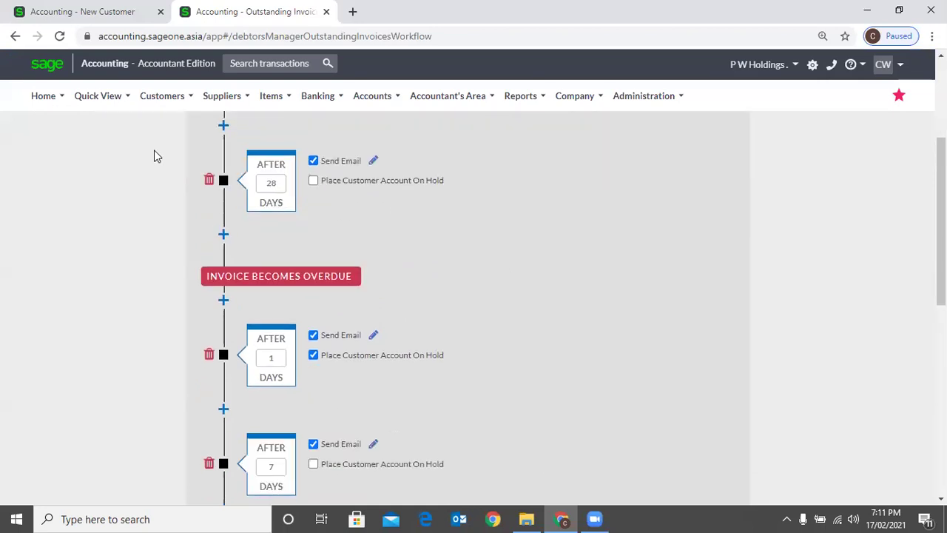
{"action": "scroll", "coordinate": [153, 151], "scroll_direction": "down", "scroll_amount": 2}
{"action": "scroll", "coordinate": [154, 156], "scroll_direction": "up", "scroll_amount": 3}
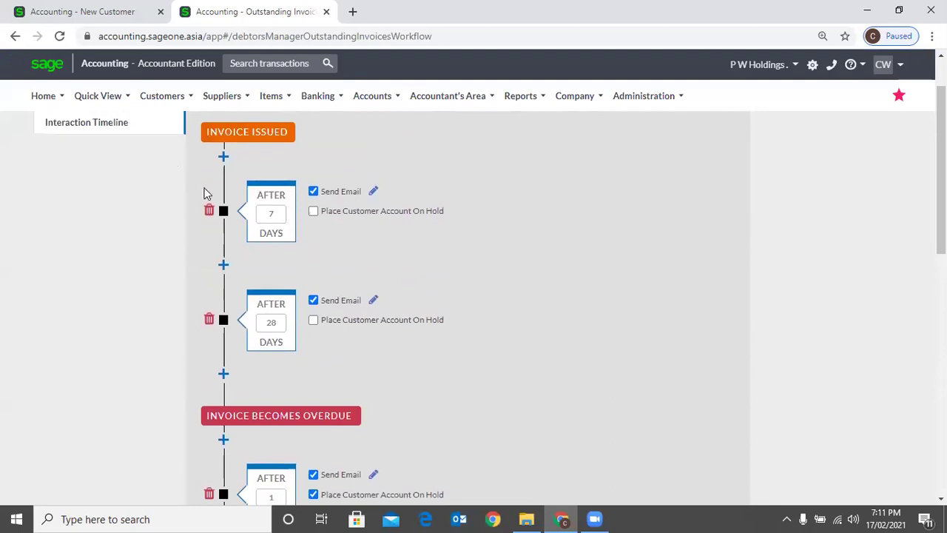
{"action": "scroll", "coordinate": [207, 193], "scroll_direction": "up", "scroll_amount": 1}
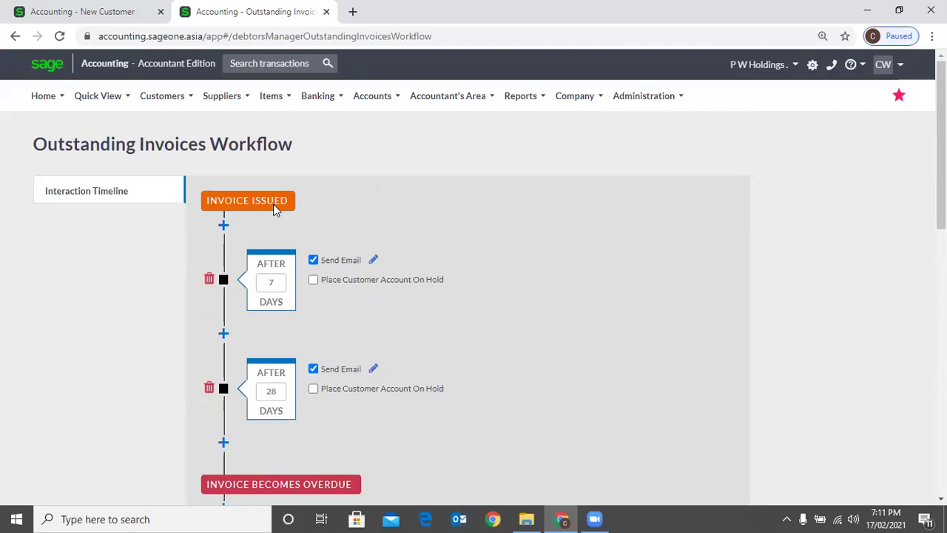
{"action": "scroll", "coordinate": [407, 297], "scroll_direction": "down", "scroll_amount": 1}
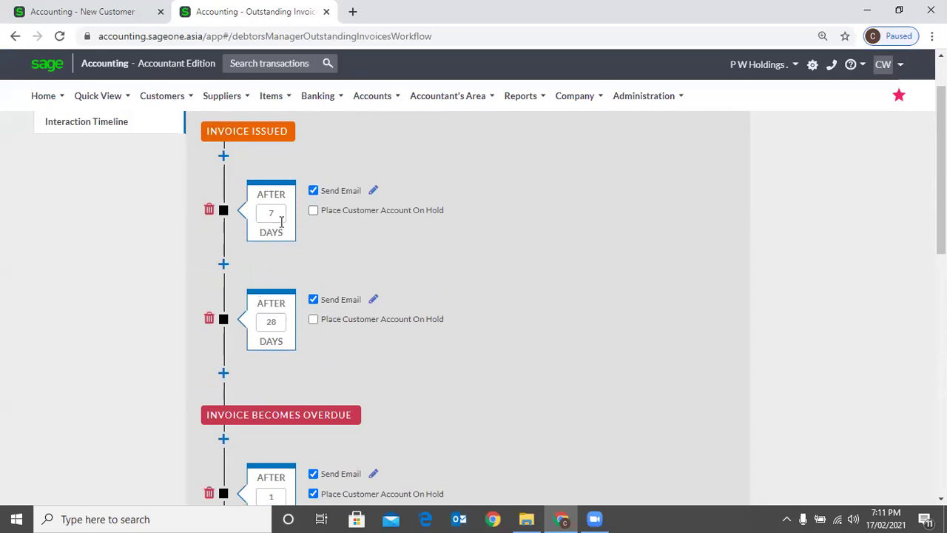
Review the workflow's overdue stages at 1, 7, 30 and 90 days and its payment-received actions
{"action": "scroll", "coordinate": [394, 262], "scroll_direction": "down", "scroll_amount": 3}
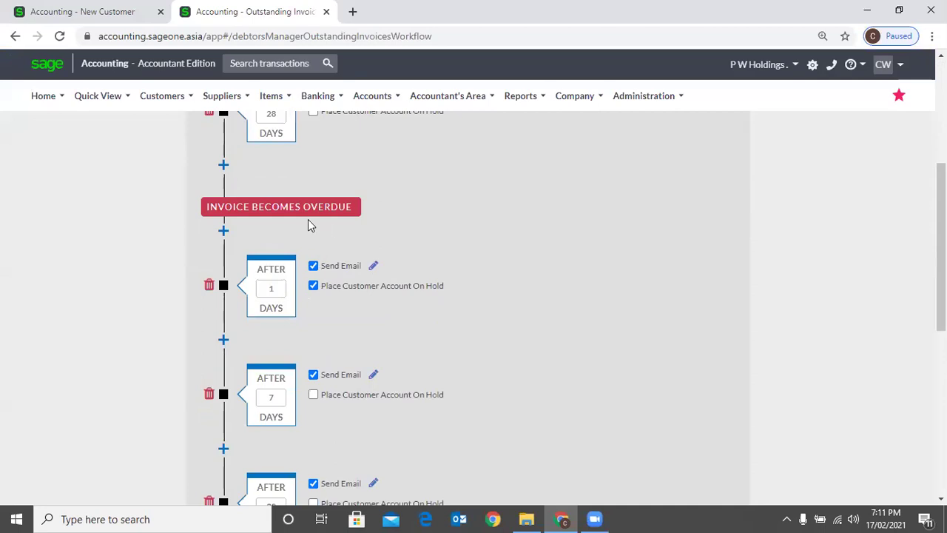
{"action": "scroll", "coordinate": [348, 226], "scroll_direction": "down", "scroll_amount": 2}
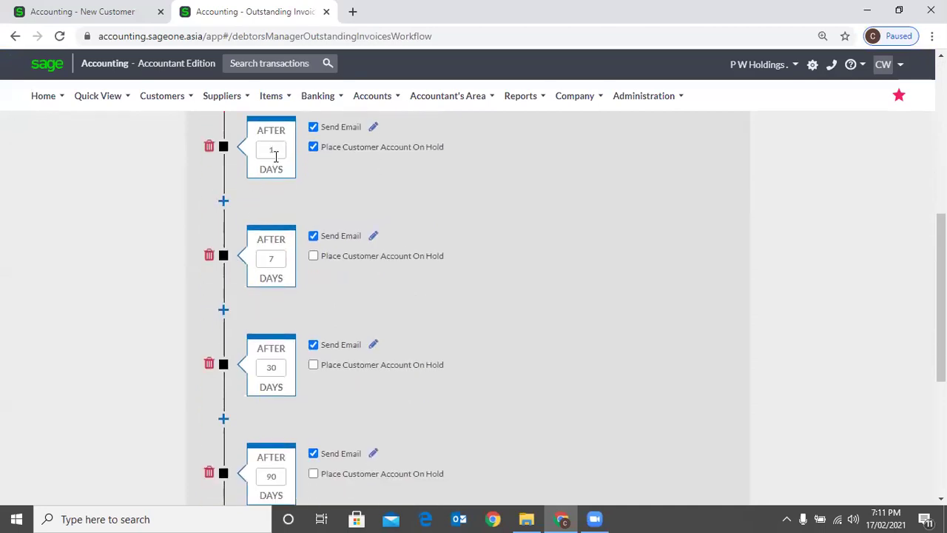
{"action": "scroll", "coordinate": [331, 235], "scroll_direction": "down", "scroll_amount": 4}
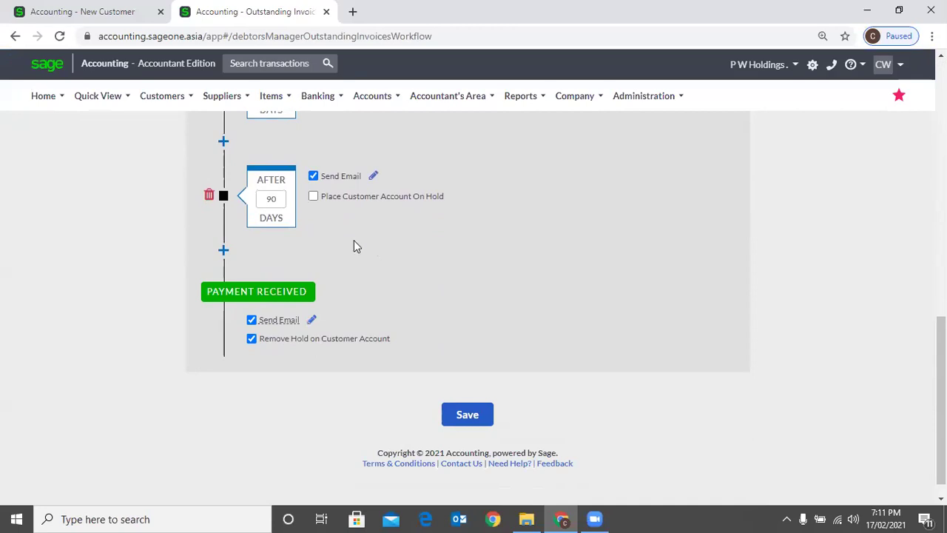
{"action": "scroll", "coordinate": [449, 265], "scroll_direction": "up", "scroll_amount": 10}
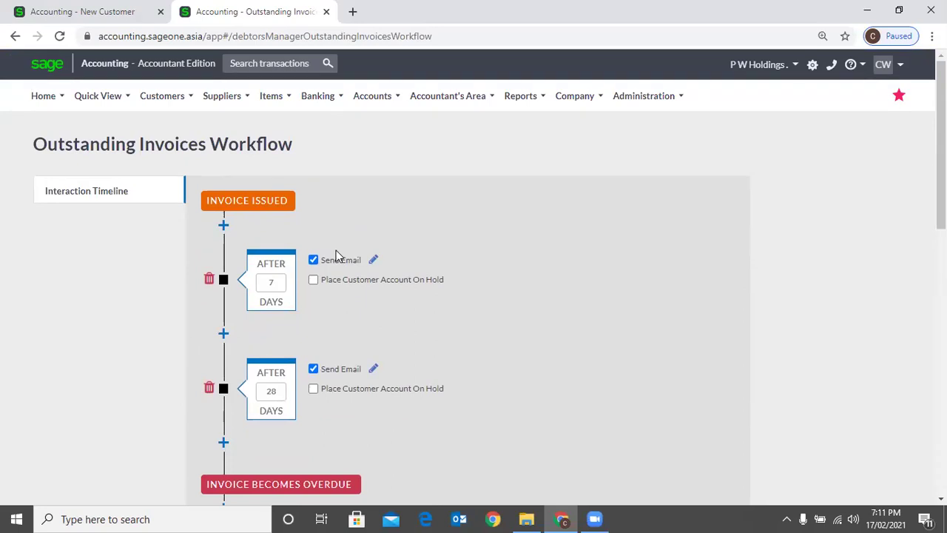
View the Outstanding Invoice Action Codes list and the Outstanding Invoices Communication Run page
{"action": "left_click", "coordinate": [162, 96]}
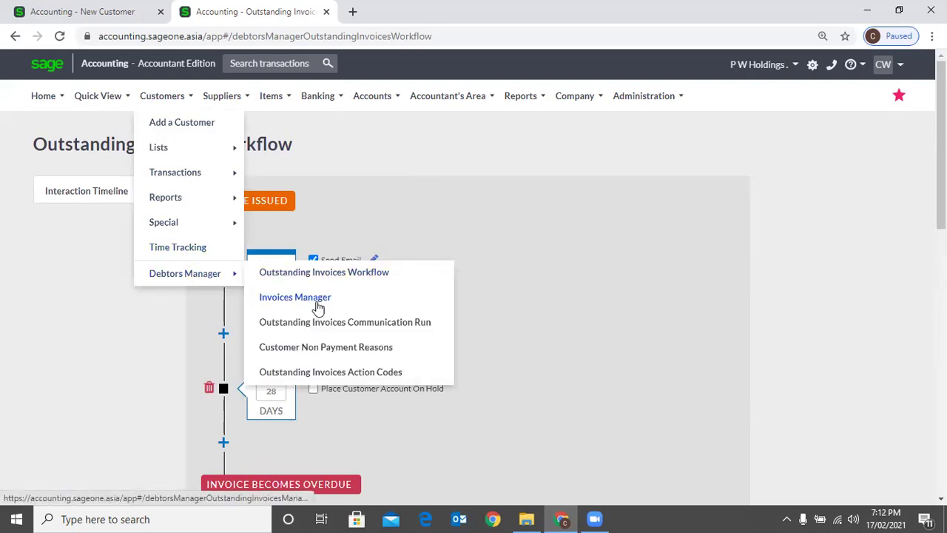
{"action": "left_click", "coordinate": [333, 372]}
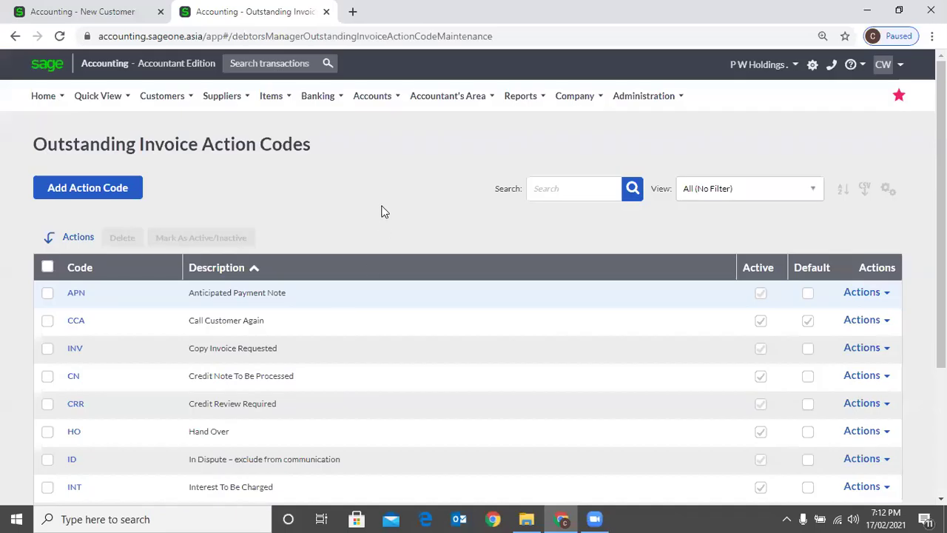
{"action": "mouse_move", "coordinate": [162, 96]}
{"action": "left_click", "coordinate": [344, 322]}
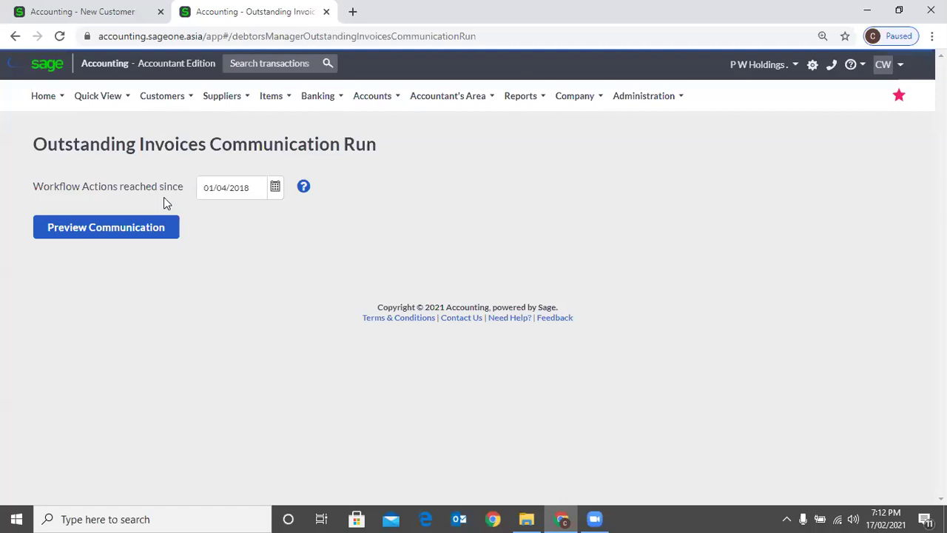
Revisit the overdue stages of the Outstanding Invoices Workflow and open the Invoices Manager
{"action": "mouse_move", "coordinate": [162, 96]}
{"action": "mouse_move", "coordinate": [165, 196]}
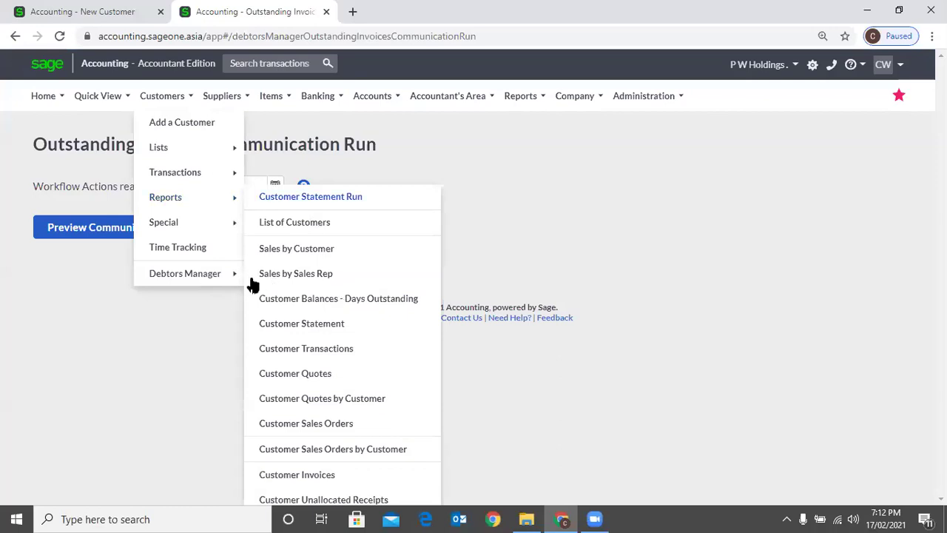
{"action": "left_click", "coordinate": [364, 211]}
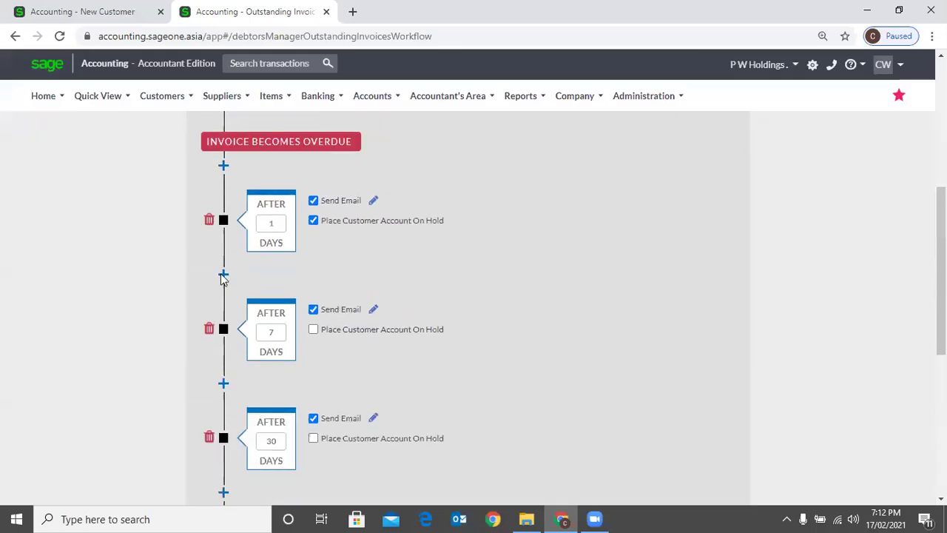
{"action": "scroll", "coordinate": [613, 301], "scroll_direction": "up", "scroll_amount": 5}
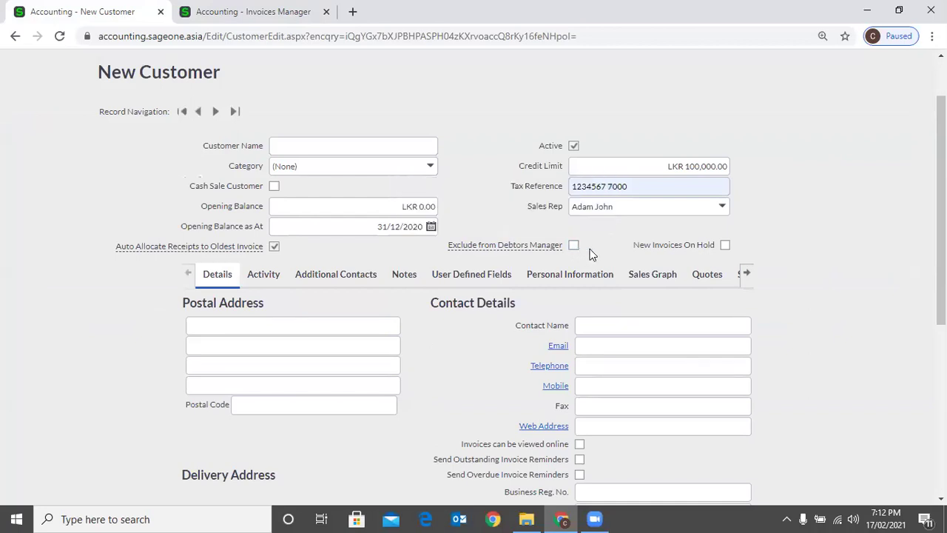
Exclude the new customer from the Debtors Manager and place its new invoices on hold
{"action": "left_click", "coordinate": [573, 245]}
{"action": "mouse_move", "coordinate": [527, 248]}
{"action": "left_click", "coordinate": [726, 248]}
{"action": "left_click", "coordinate": [726, 251]}
{"action": "left_click", "coordinate": [726, 249]}
Fill in the new customer's postal address from the saved address suggestion
{"action": "scroll", "coordinate": [758, 236], "scroll_direction": "down", "scroll_amount": 3}
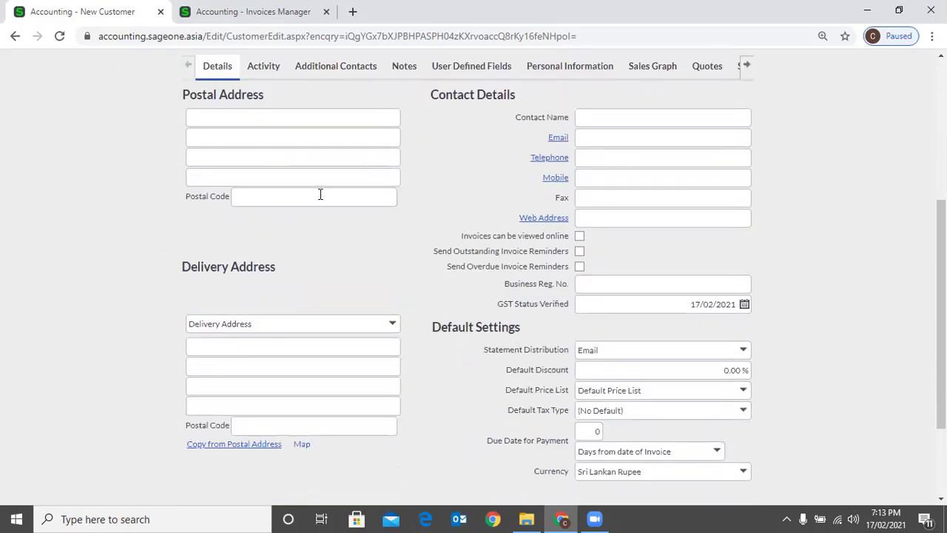
{"action": "left_click", "coordinate": [208, 119]}
{"action": "left_click", "coordinate": [442, 170]}
{"action": "left_click", "coordinate": [261, 120]}
{"action": "left_click", "coordinate": [247, 146]}
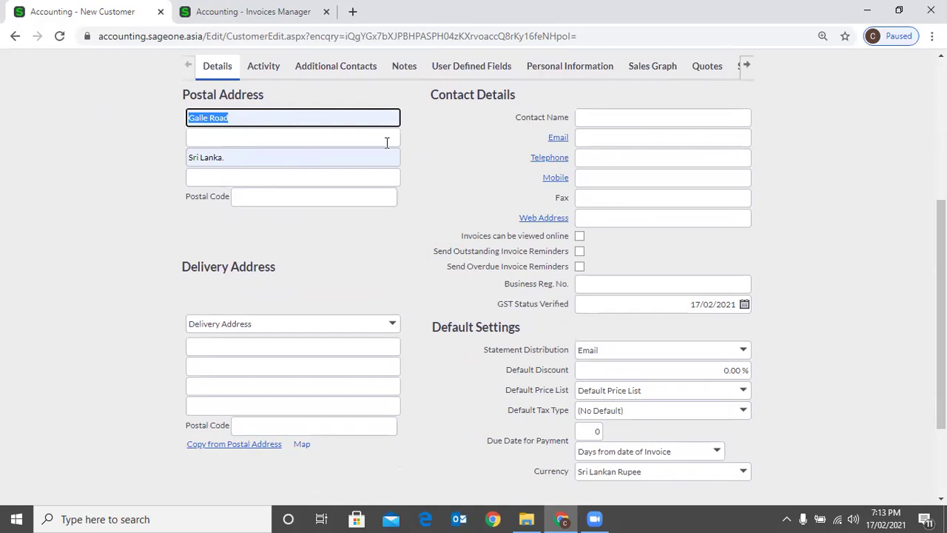
{"action": "left_click", "coordinate": [446, 176]}
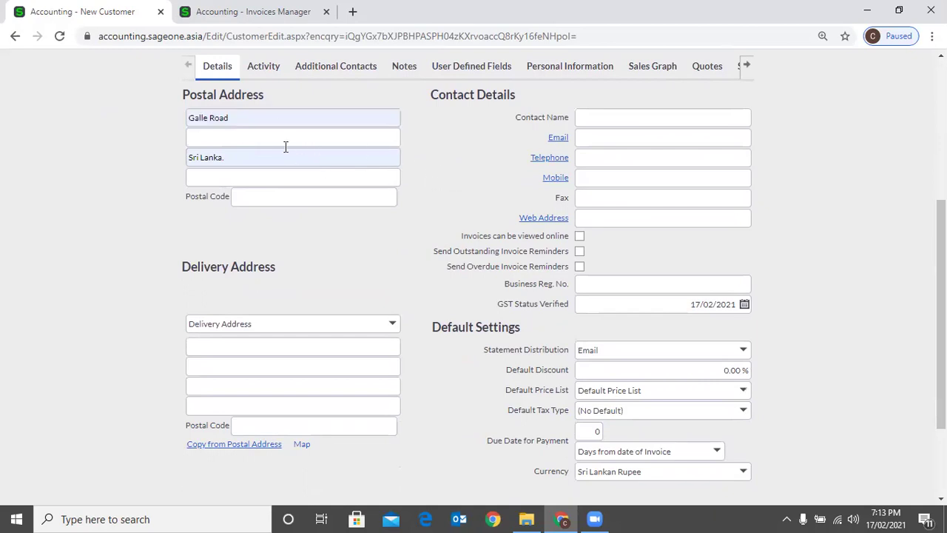
Replace the first postal address line, fill in the second line, and copy the postal address to the delivery address
{"action": "left_click", "coordinate": [277, 123]}
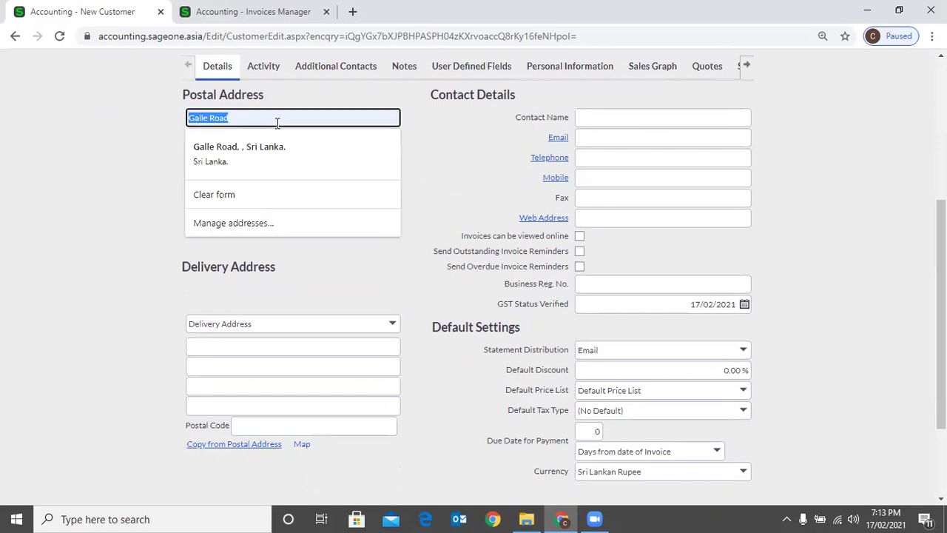
{"action": "type", "text": "42"}
{"action": "key", "text": "Tab"}
{"action": "type", "text": "Pa"}
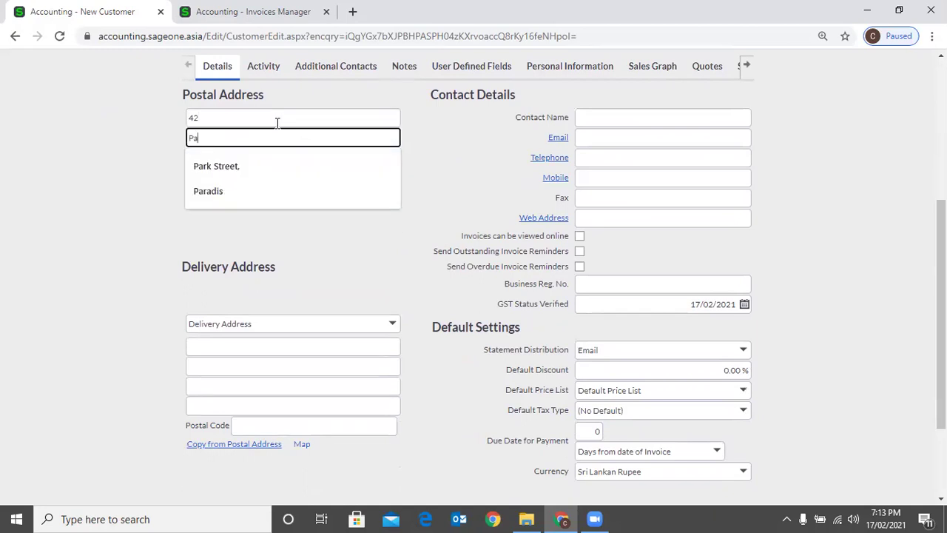
{"action": "type", "text": "radis"}
{"action": "key", "text": "Tab"}
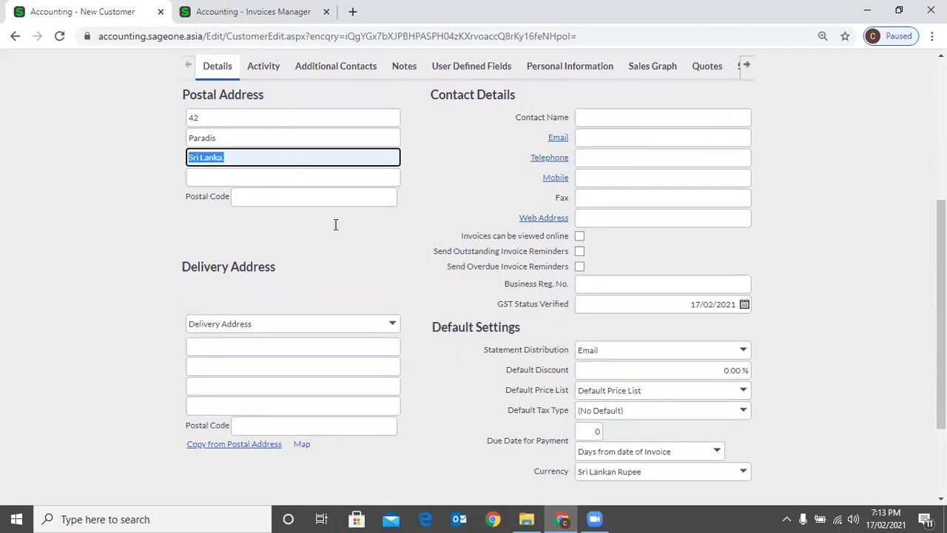
{"action": "left_click", "coordinate": [289, 244]}
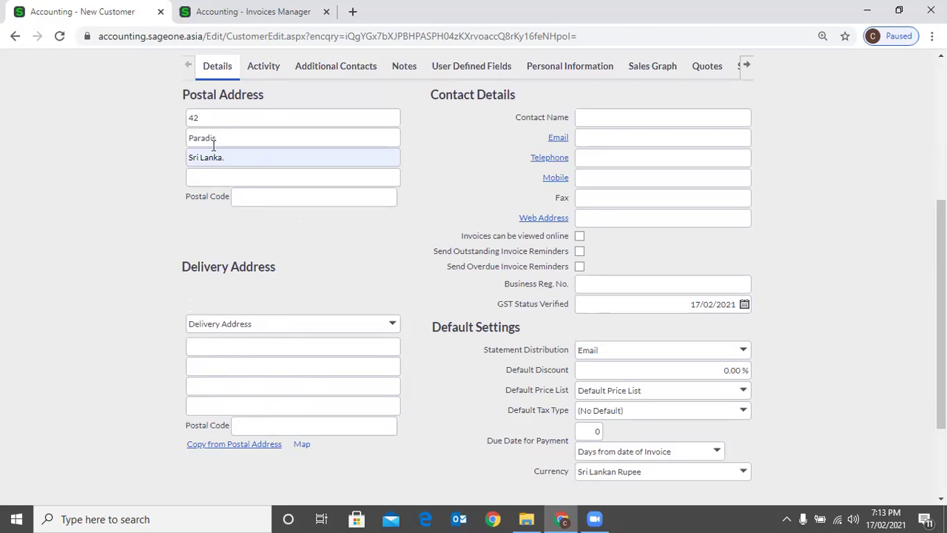
{"action": "left_click", "coordinate": [211, 446]}
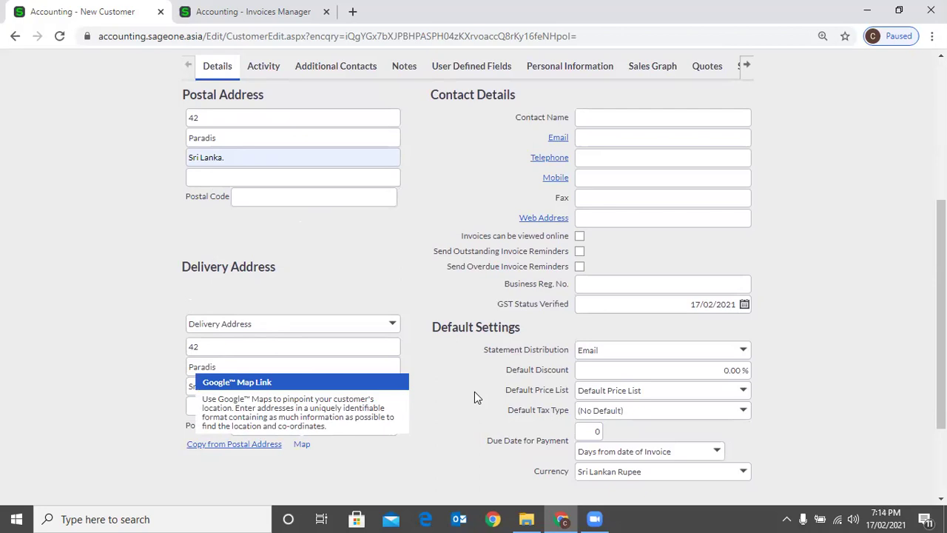
Fill in the customer's contact name from the saved suggestions
{"action": "scroll", "coordinate": [442, 296], "scroll_direction": "up", "scroll_amount": 1}
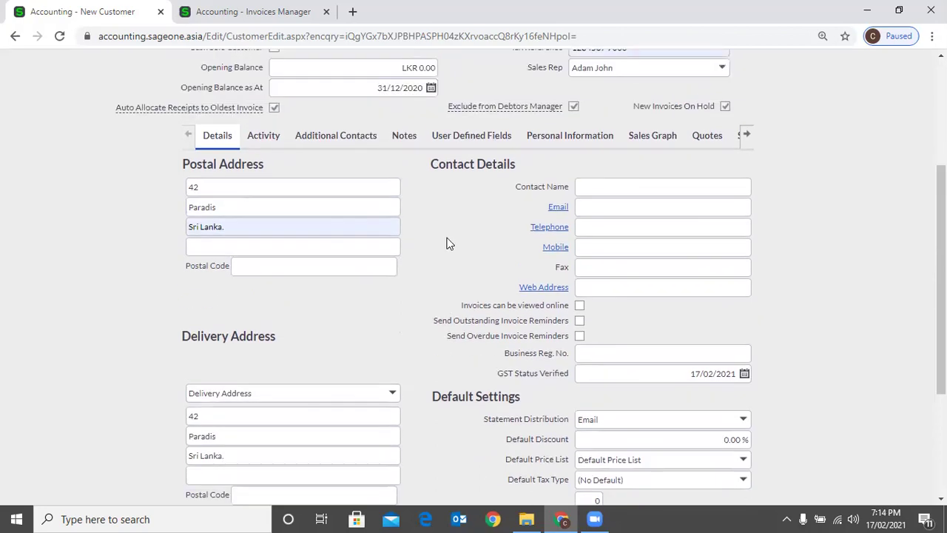
{"action": "scroll", "coordinate": [459, 222], "scroll_direction": "down", "scroll_amount": 1}
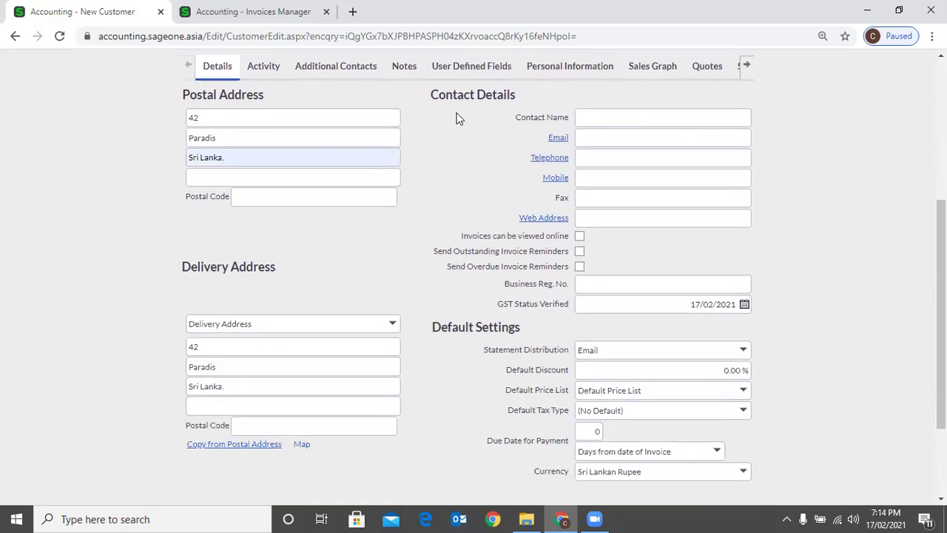
{"action": "left_click", "coordinate": [733, 114]}
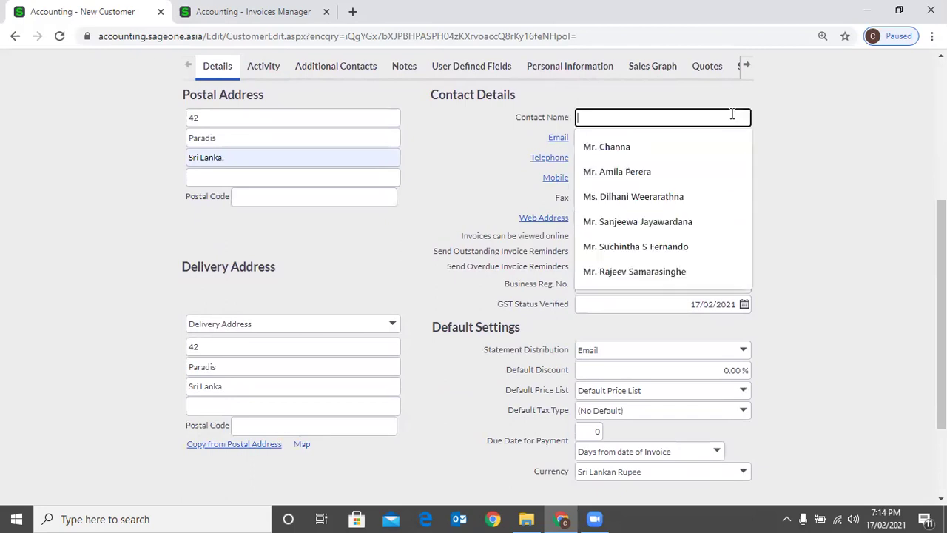
{"action": "left_click", "coordinate": [819, 156]}
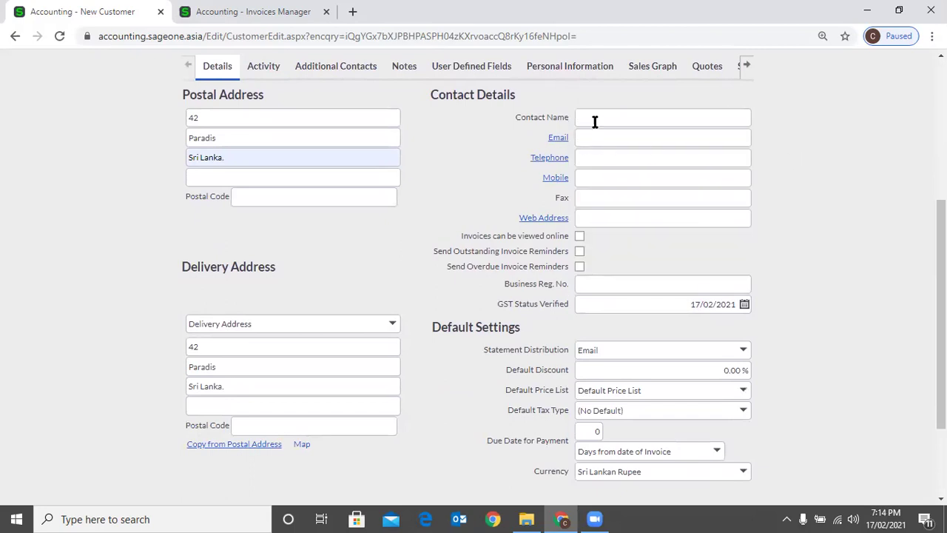
{"action": "left_click", "coordinate": [594, 120]}
{"action": "left_click", "coordinate": [620, 170]}
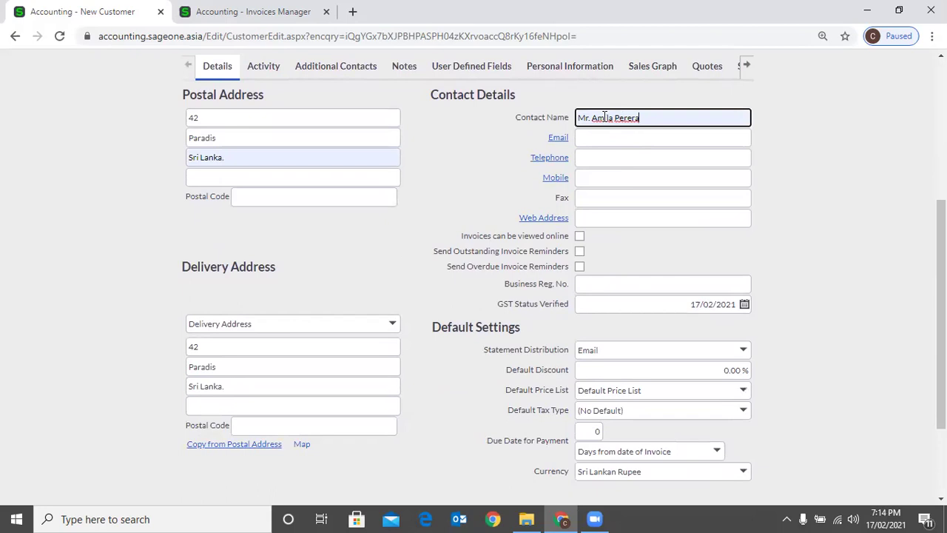
Fill in the contact's email and mobile number from the saved suggestions, leaving the web address blank
{"action": "left_click", "coordinate": [629, 137]}
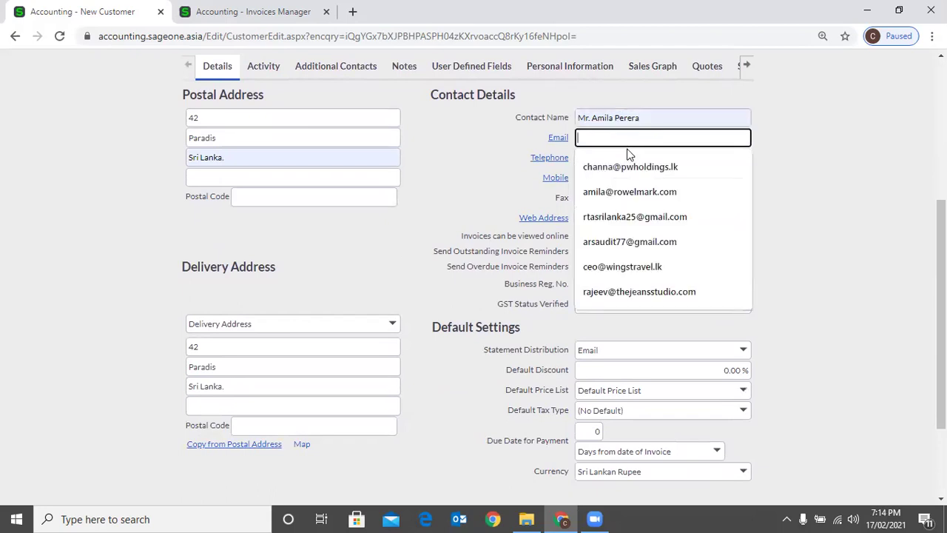
{"action": "left_click", "coordinate": [628, 153]}
{"action": "left_click", "coordinate": [632, 175]}
{"action": "left_click", "coordinate": [870, 177]}
{"action": "left_click", "coordinate": [681, 178]}
{"action": "left_click", "coordinate": [656, 199]}
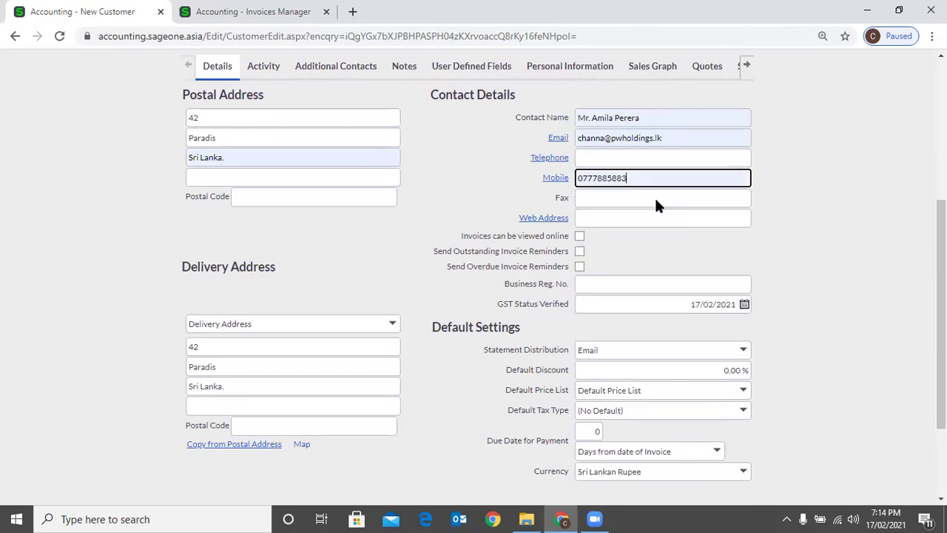
{"action": "left_click", "coordinate": [603, 212]}
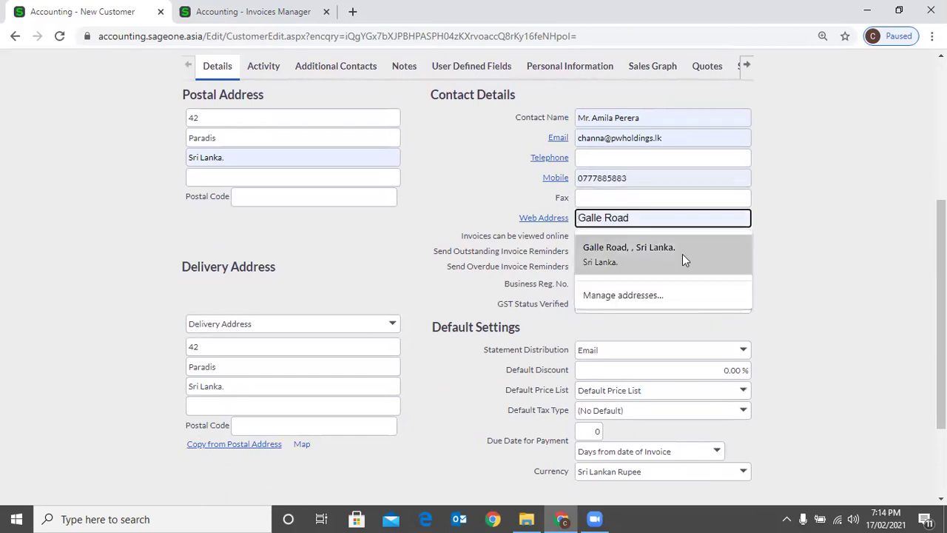
{"action": "left_click", "coordinate": [858, 259]}
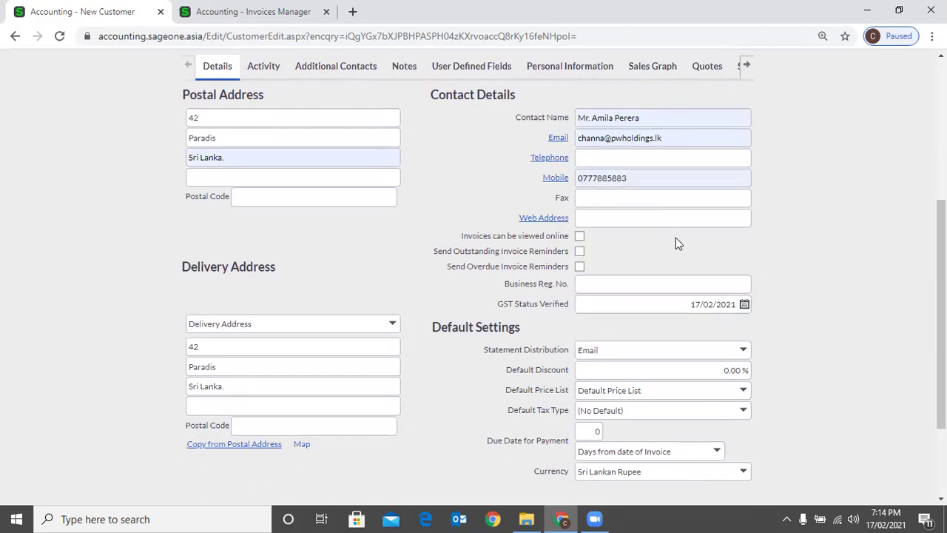
View the Customer Zone settings in the company settings, including the options for viewing invoices and account history online
{"action": "scroll", "coordinate": [676, 242], "scroll_direction": "down", "scroll_amount": 1}
{"action": "scroll", "coordinate": [660, 192], "scroll_direction": "up", "scroll_amount": 2}
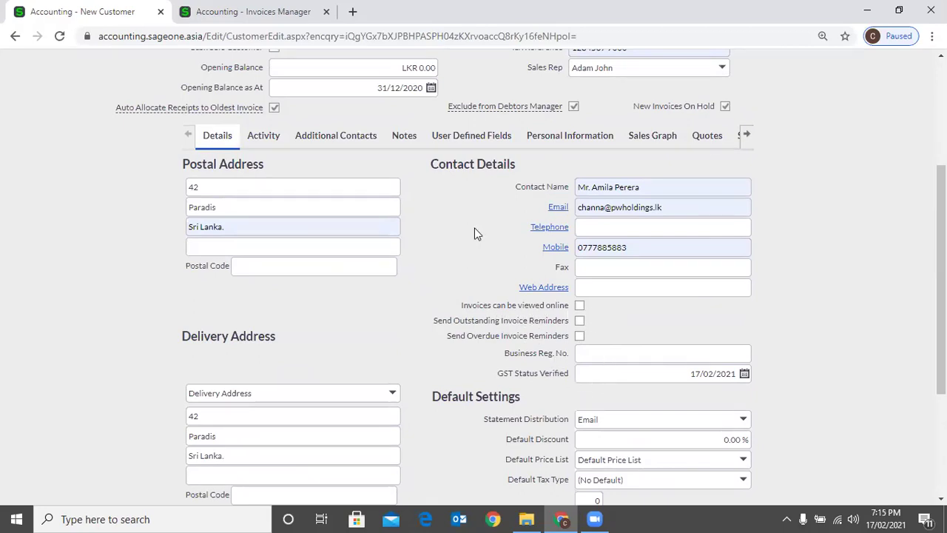
{"action": "scroll", "coordinate": [476, 234], "scroll_direction": "up", "scroll_amount": 1}
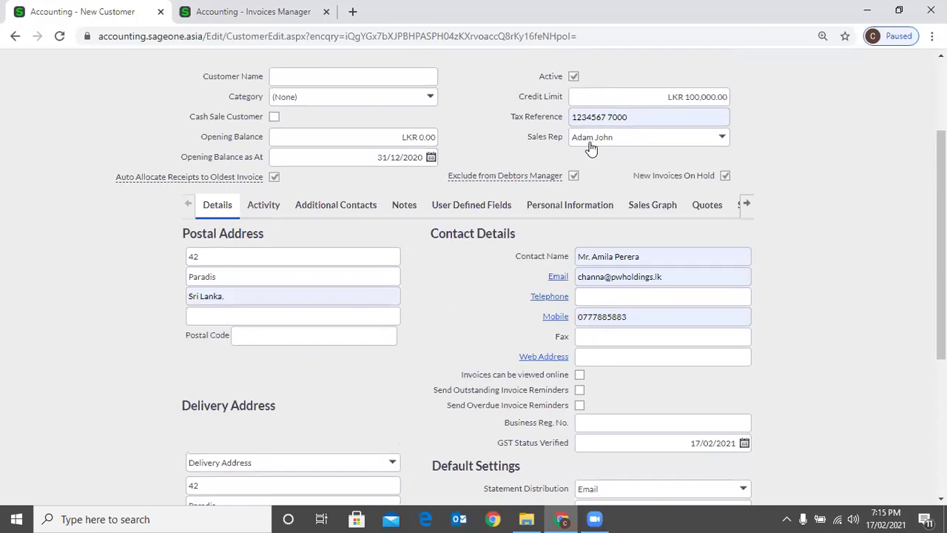
{"action": "key", "text": "ctrl+Tab"}
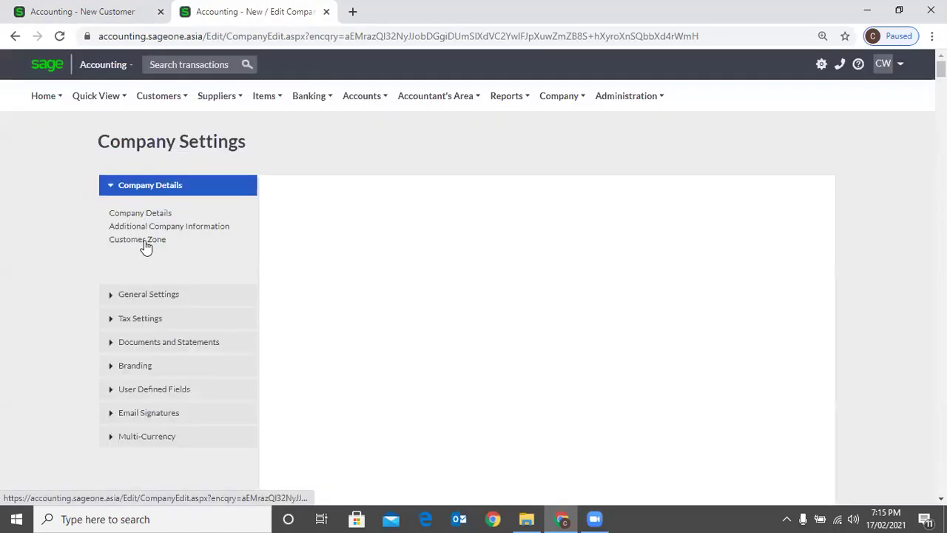
{"action": "left_click", "coordinate": [139, 242]}
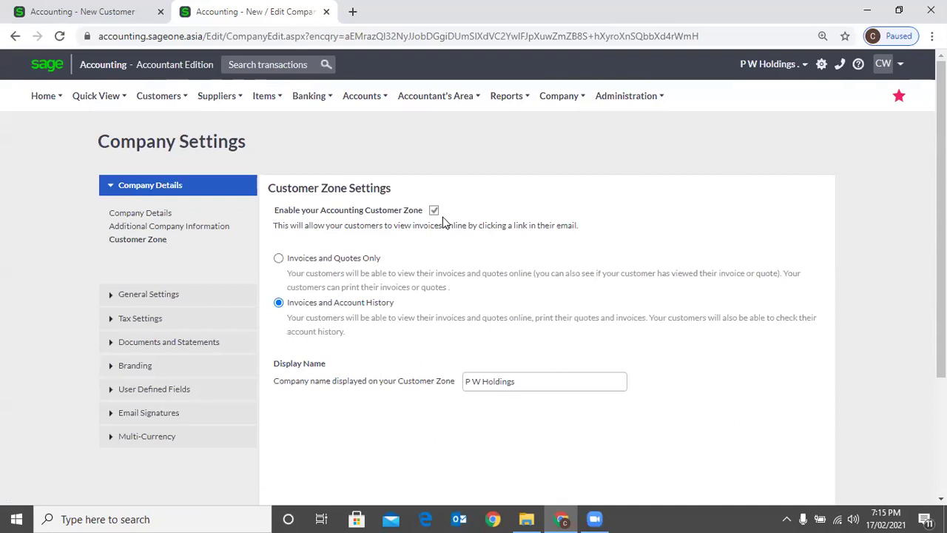
Return to the new customer form and enable online invoice viewing and outstanding invoice reminders
{"action": "left_click", "coordinate": [74, 16]}
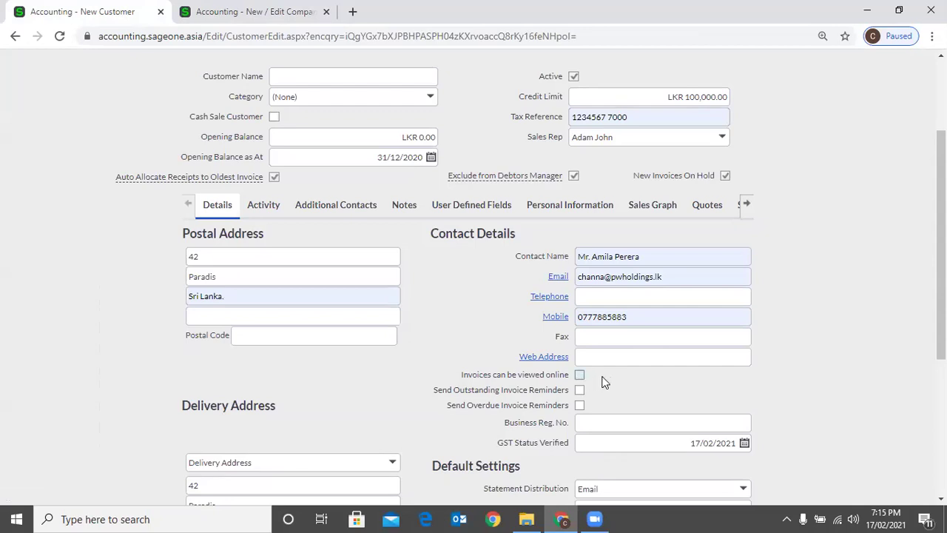
{"action": "left_click", "coordinate": [580, 375]}
{"action": "left_click", "coordinate": [582, 374]}
{"action": "left_click", "coordinate": [580, 375]}
{"action": "scroll", "coordinate": [617, 388], "scroll_direction": "down", "scroll_amount": 1}
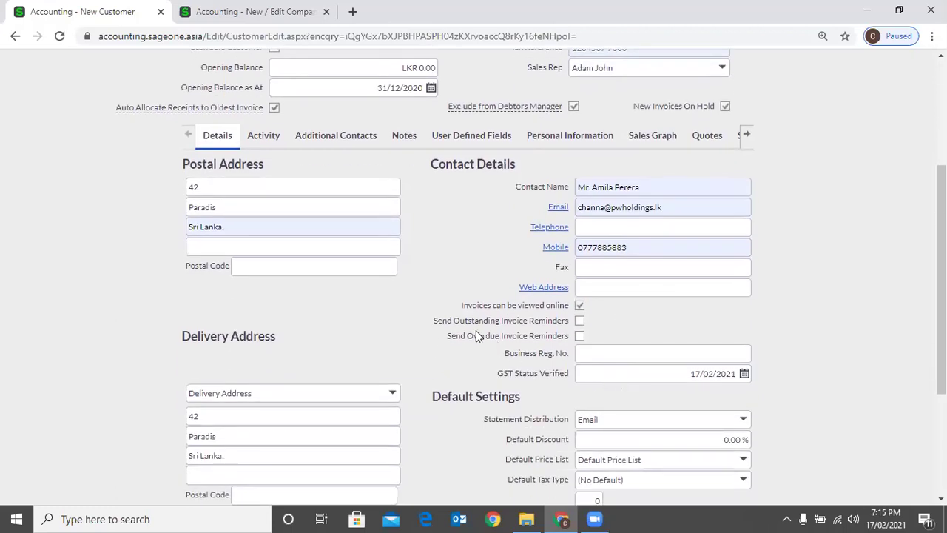
{"action": "left_click", "coordinate": [580, 324]}
Open the Debtors Manager workflow for outstanding invoices and view its reminder stages up to the payment received actions
{"action": "left_click", "coordinate": [259, 13]}
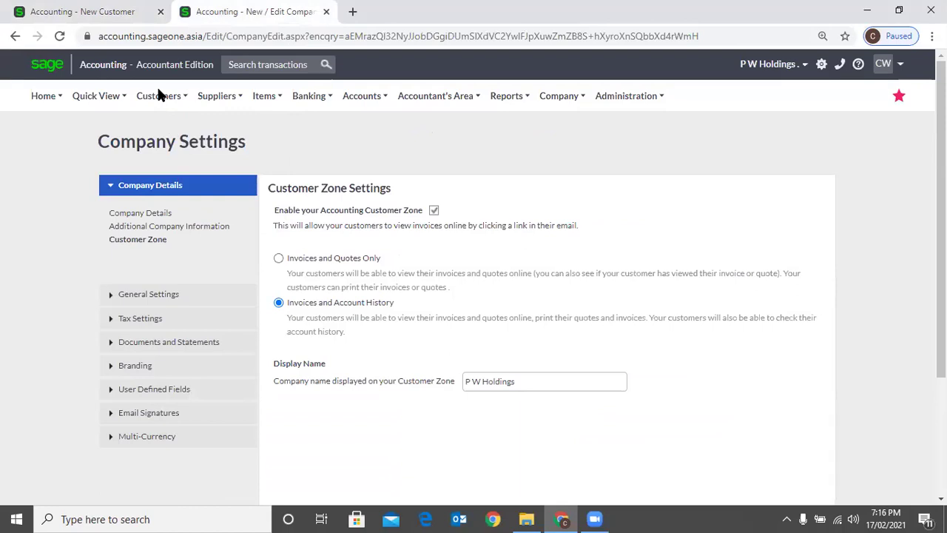
{"action": "mouse_move", "coordinate": [157, 90]}
{"action": "mouse_move", "coordinate": [155, 191]}
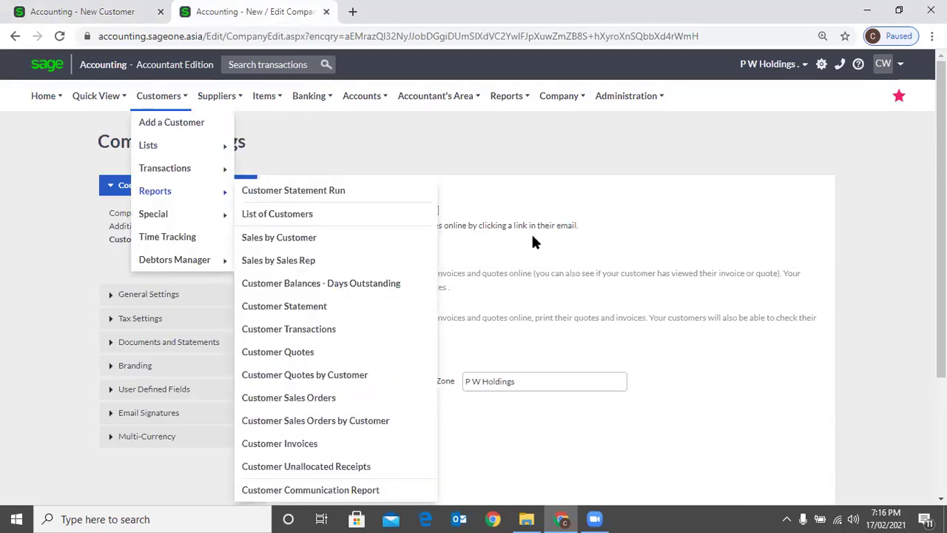
{"action": "left_click", "coordinate": [318, 256]}
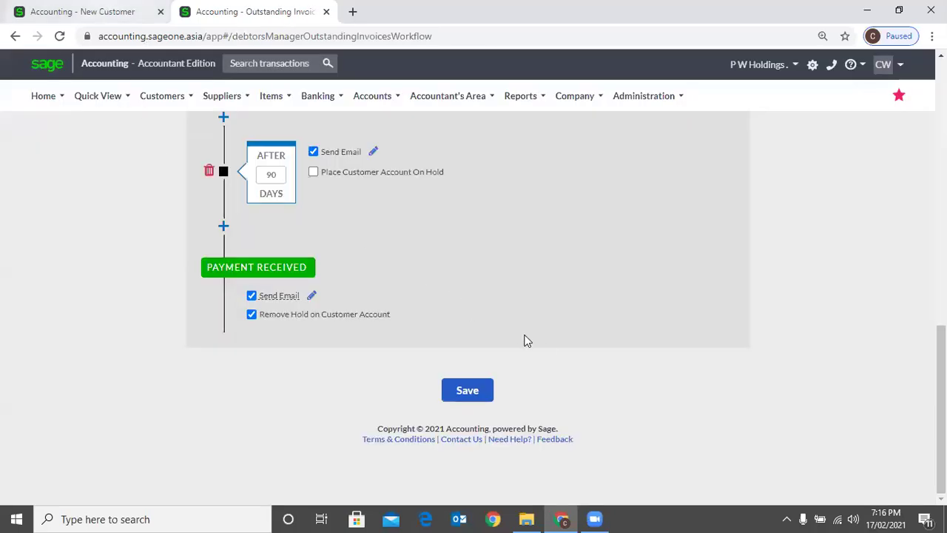
Return to the new customer form and enable overdue invoice reminders, leaving the business registration number blank
{"action": "key", "text": "ctrl+Tab"}
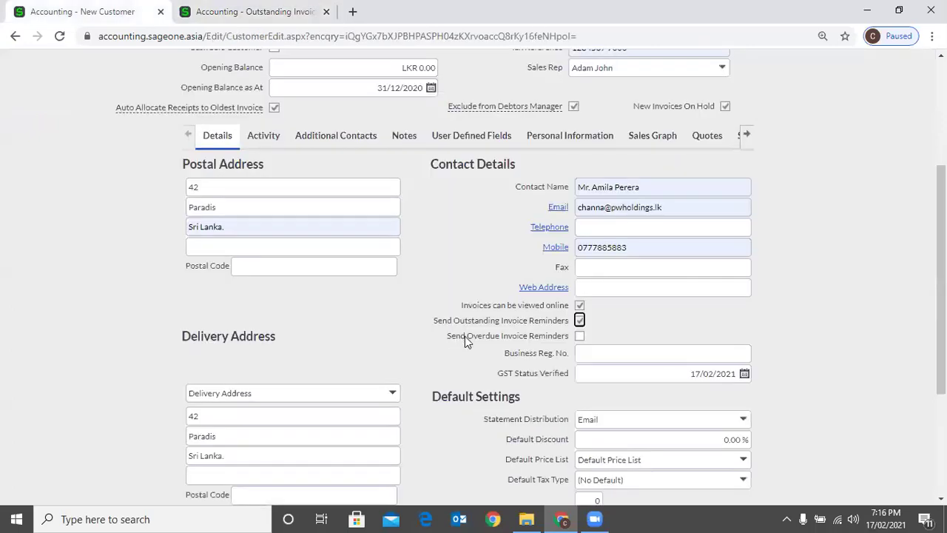
{"action": "left_click", "coordinate": [582, 336]}
{"action": "scroll", "coordinate": [640, 330], "scroll_direction": "down", "scroll_amount": 1}
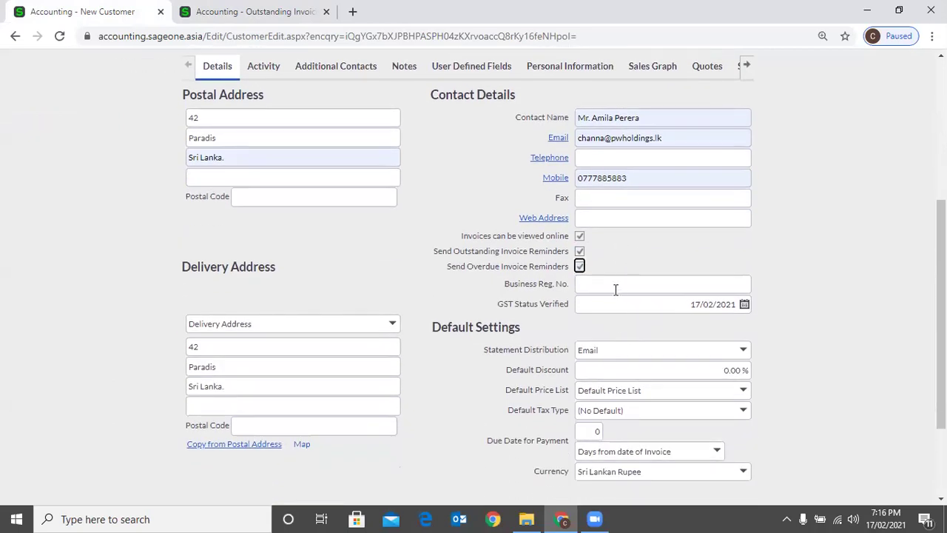
{"action": "key", "text": "Tab"}
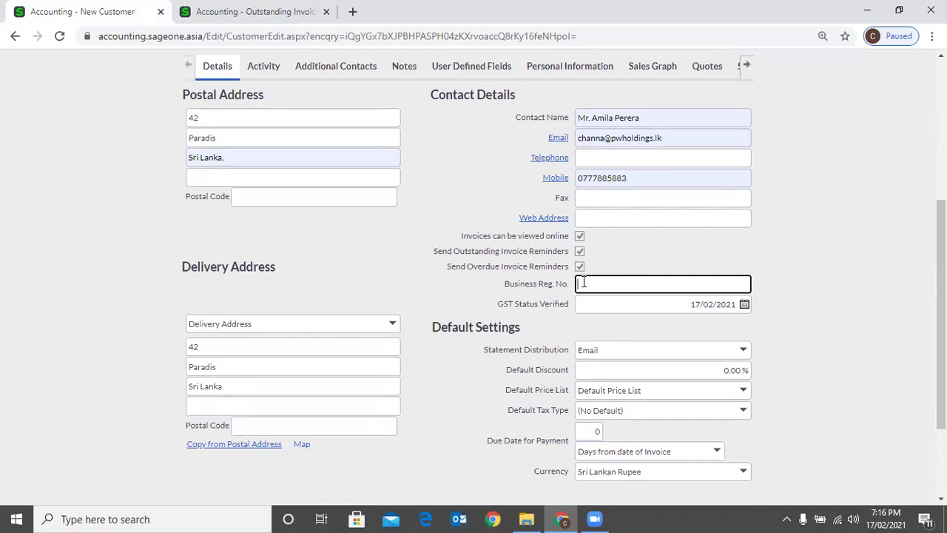
{"action": "left_click", "coordinate": [795, 327]}
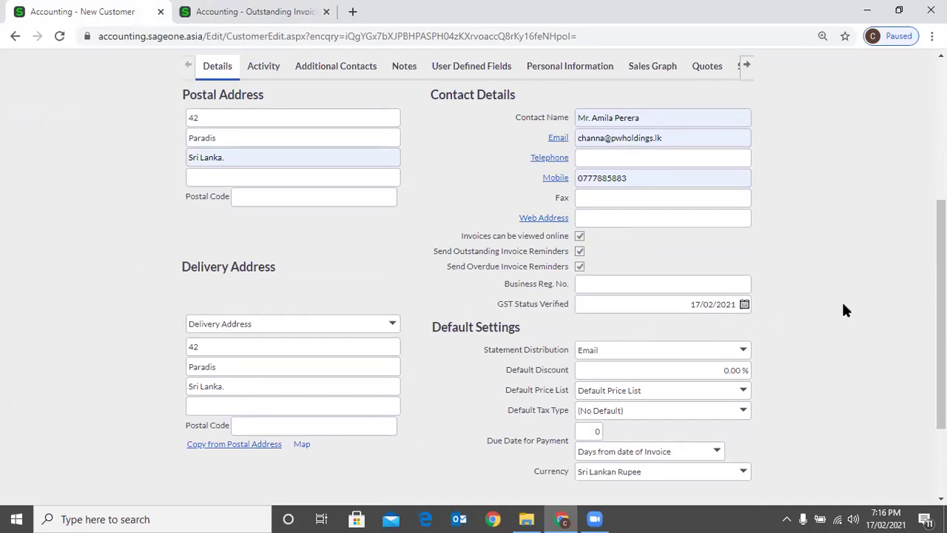
{"action": "scroll", "coordinate": [862, 300], "scroll_direction": "down", "scroll_amount": 2}
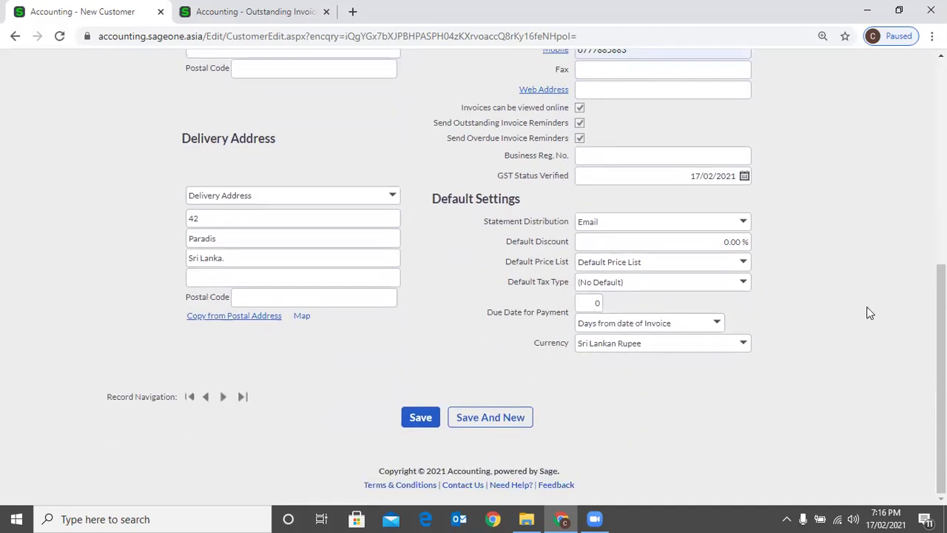
{"action": "scroll", "coordinate": [869, 313], "scroll_direction": "up", "scroll_amount": 2}
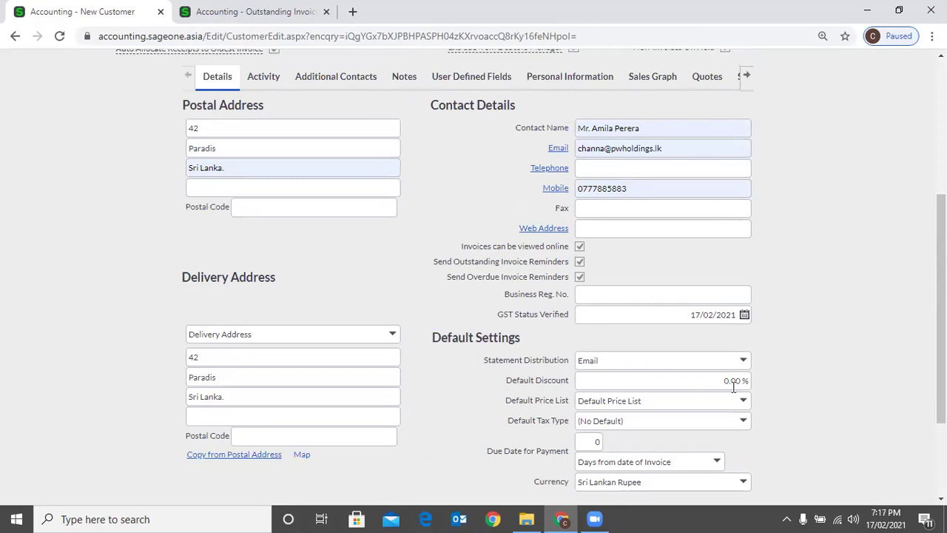
{"action": "scroll", "coordinate": [733, 386], "scroll_direction": "down", "scroll_amount": 1}
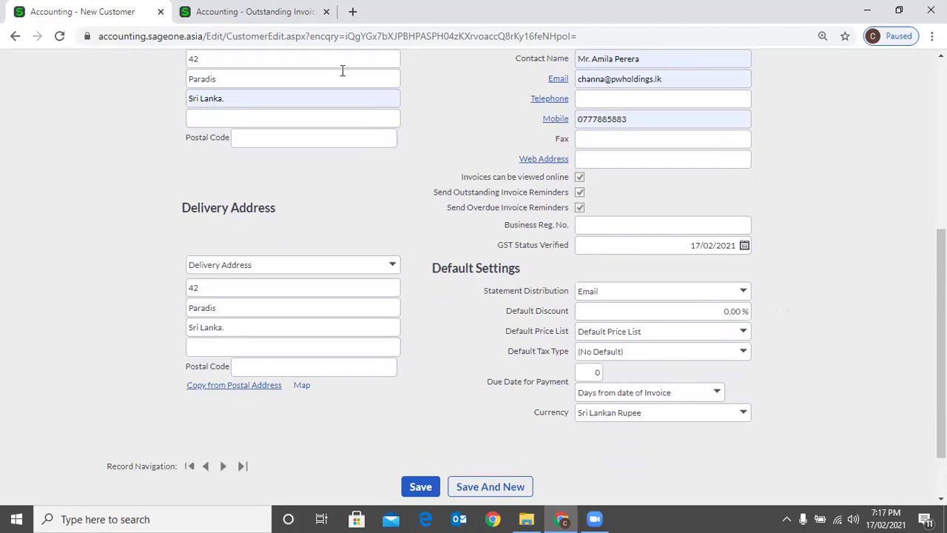
{"action": "left_click", "coordinate": [296, 12]}
{"action": "scroll", "coordinate": [170, 148], "scroll_direction": "up", "scroll_amount": 2}
{"action": "mouse_move", "coordinate": [166, 106]}
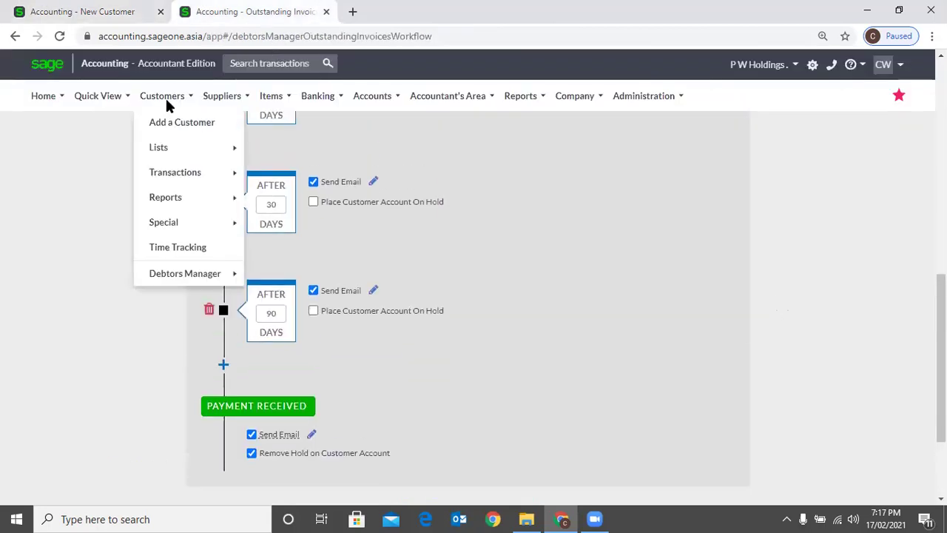
{"action": "left_click", "coordinate": [46, 9]}
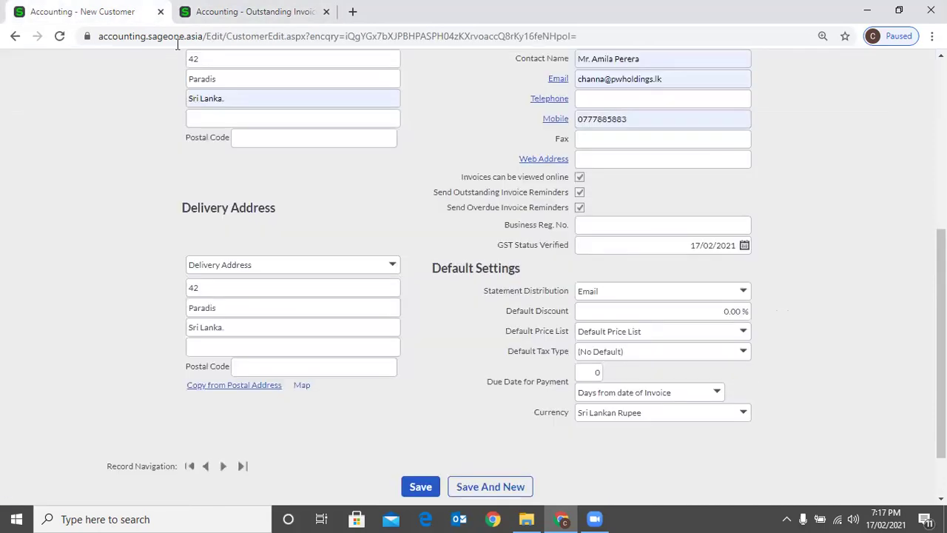
Examine the statement distribution options for the new customer alongside the contact's email field
{"action": "left_click", "coordinate": [744, 292]}
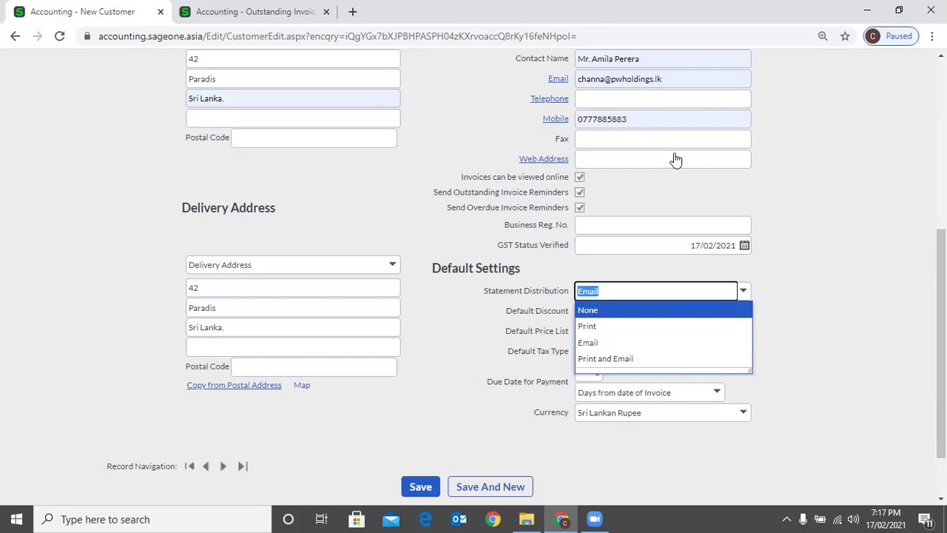
{"action": "scroll", "coordinate": [677, 158], "scroll_direction": "up", "scroll_amount": 1}
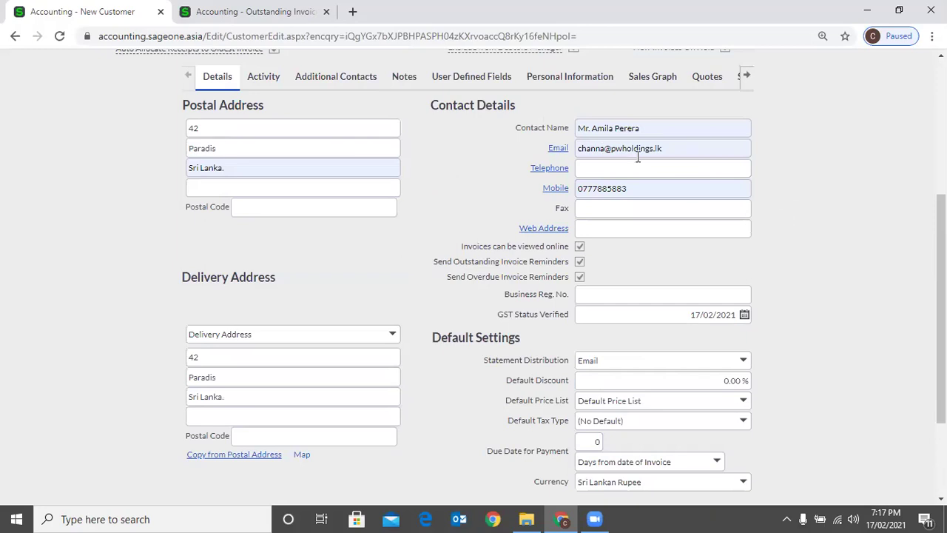
{"action": "left_click", "coordinate": [700, 155]}
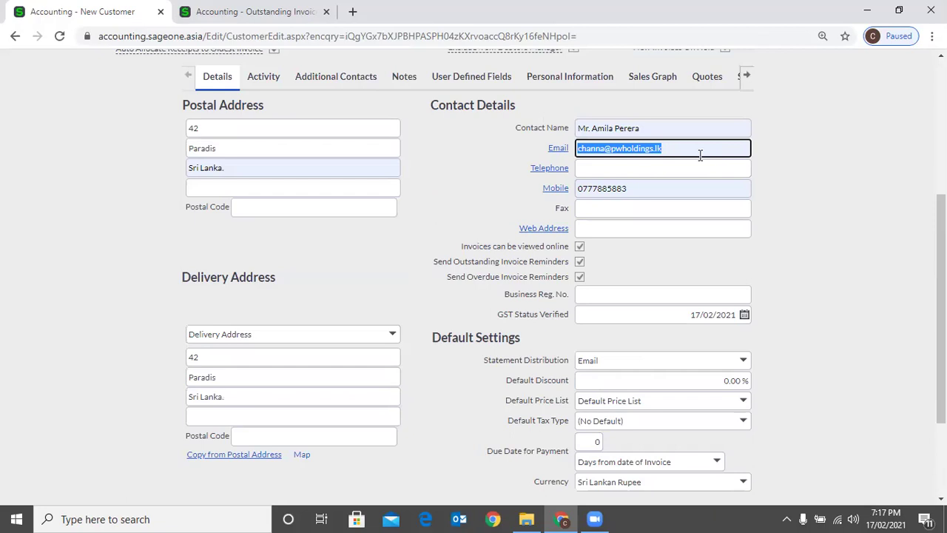
{"action": "left_click", "coordinate": [743, 360]}
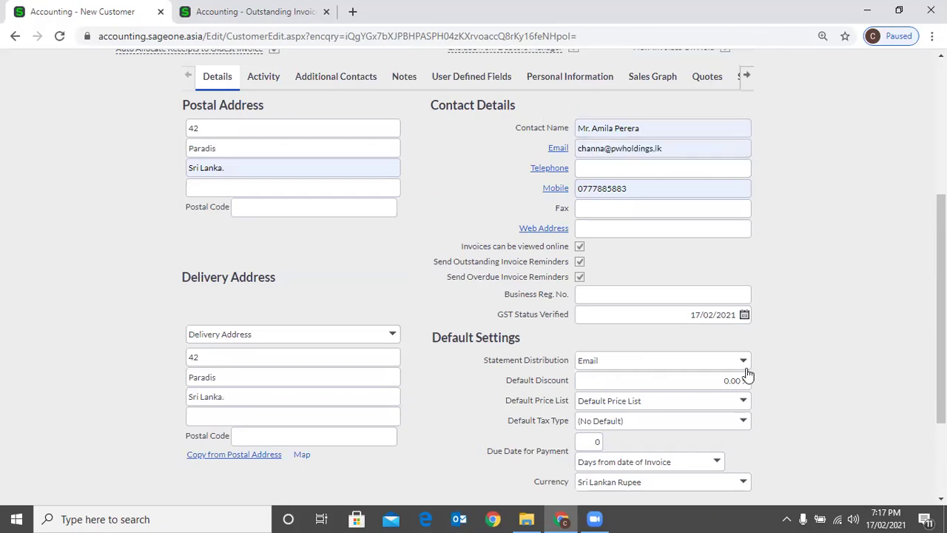
{"action": "left_click", "coordinate": [801, 367]}
{"action": "left_click", "coordinate": [714, 359]}
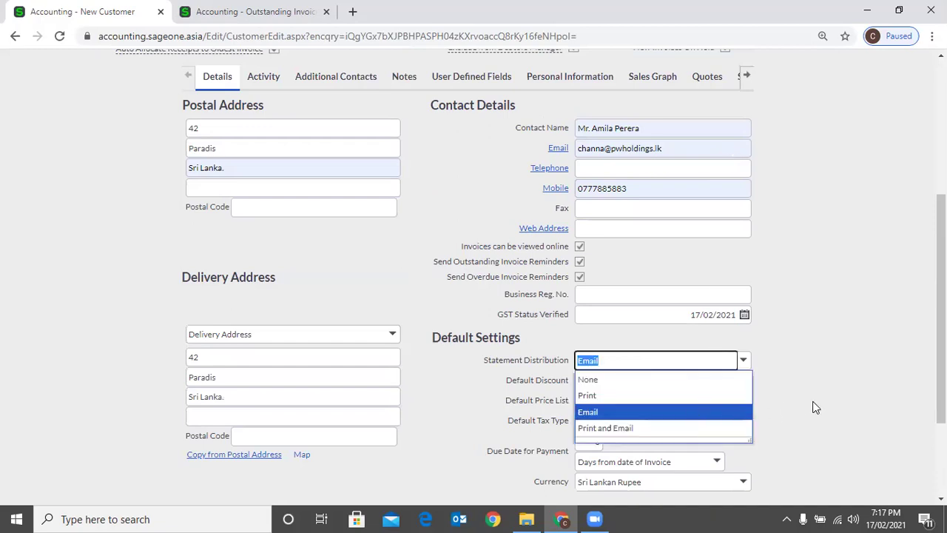
{"action": "left_click", "coordinate": [765, 307]}
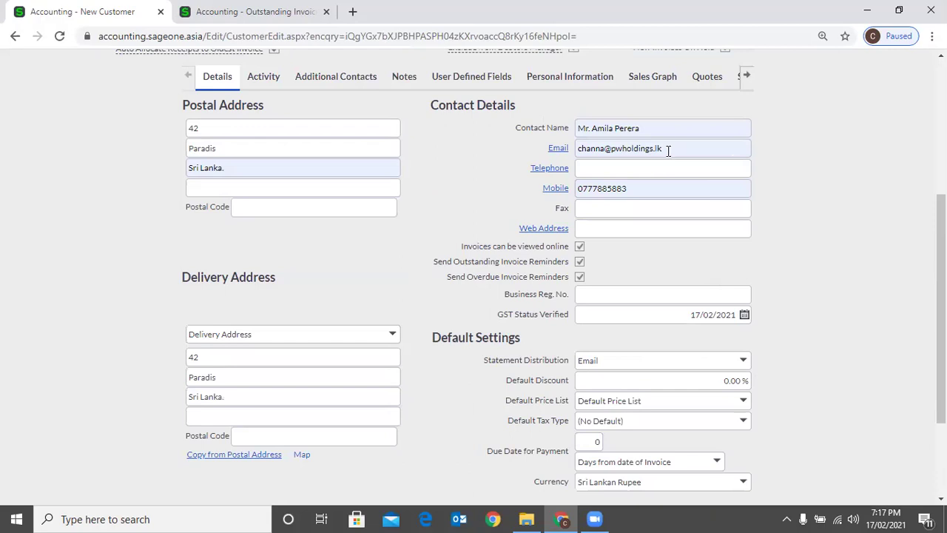
Set the customer's statement distribution to Print and keep the default discount at 0.00 %
{"action": "left_click", "coordinate": [743, 361]}
{"action": "left_click", "coordinate": [702, 394]}
{"action": "scroll", "coordinate": [825, 362], "scroll_direction": "down", "scroll_amount": 1}
{"action": "scroll", "coordinate": [826, 365], "scroll_direction": "down", "scroll_amount": 1}
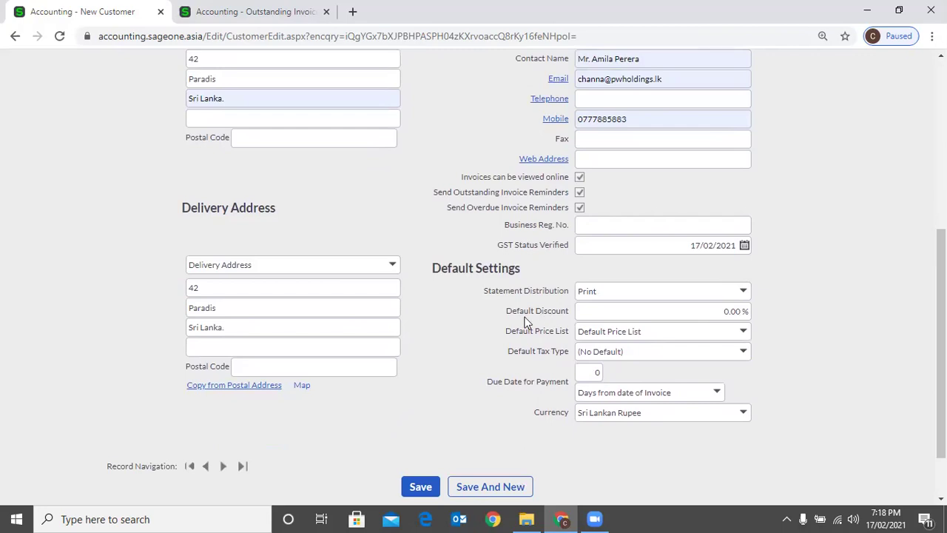
{"action": "left_click", "coordinate": [604, 305]}
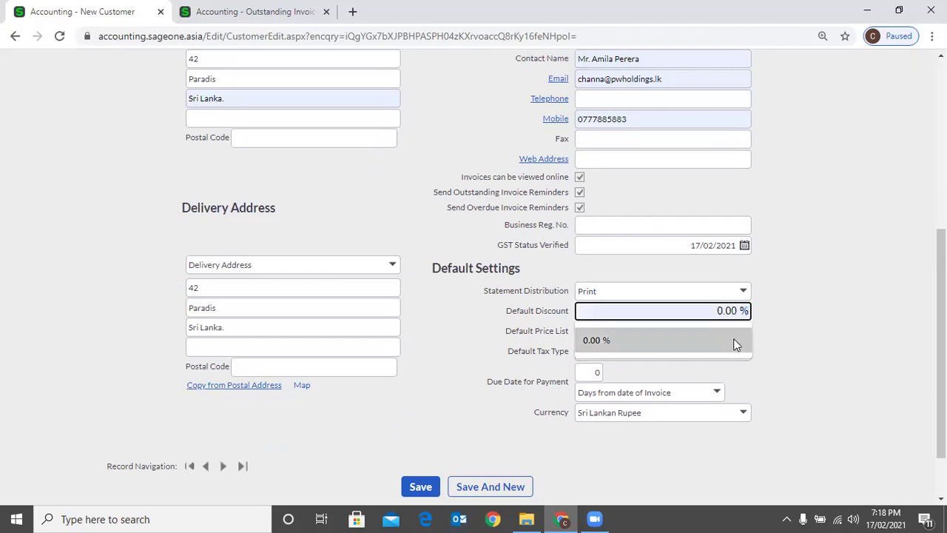
{"action": "left_click", "coordinate": [737, 335]}
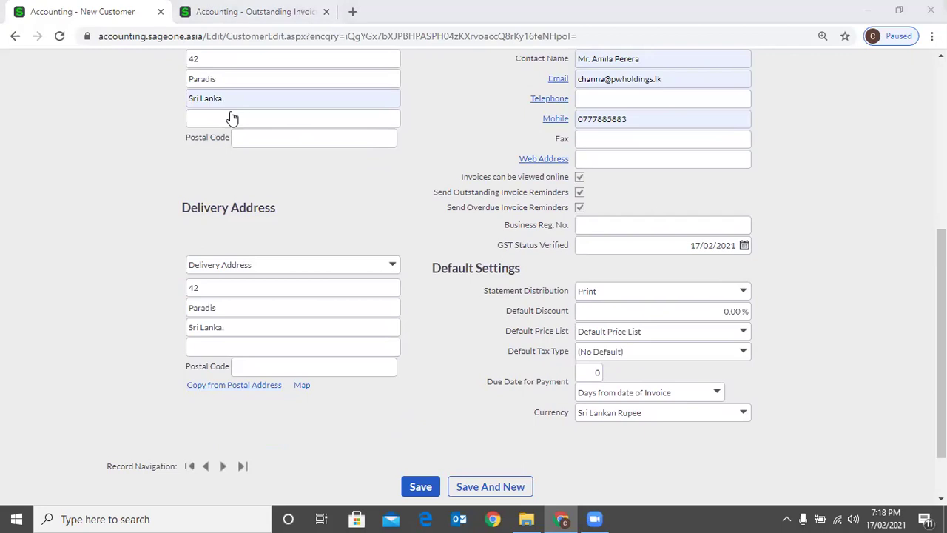
In a separate browser tab, search the list of customers for P W and open the P W Holdings record
{"action": "key", "text": "ctrl+Tab"}
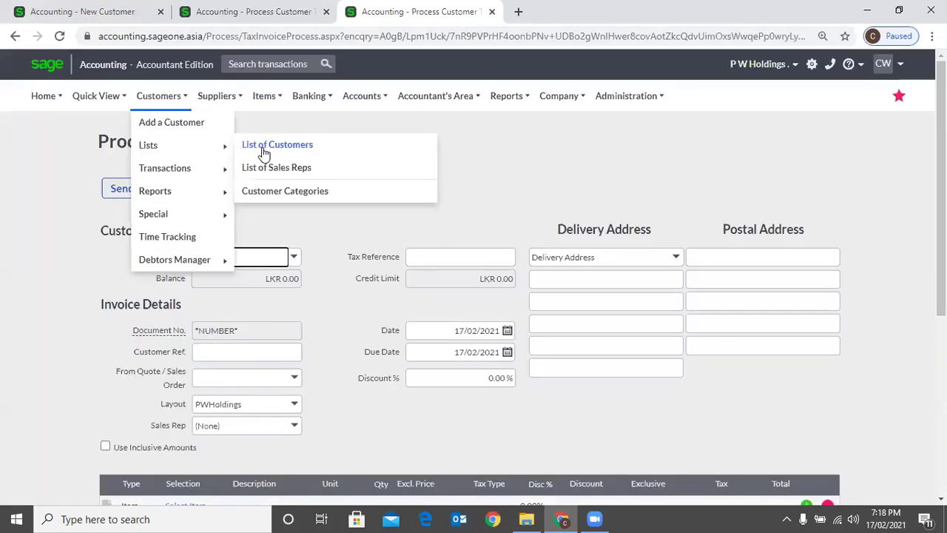
{"action": "left_click", "coordinate": [261, 145]}
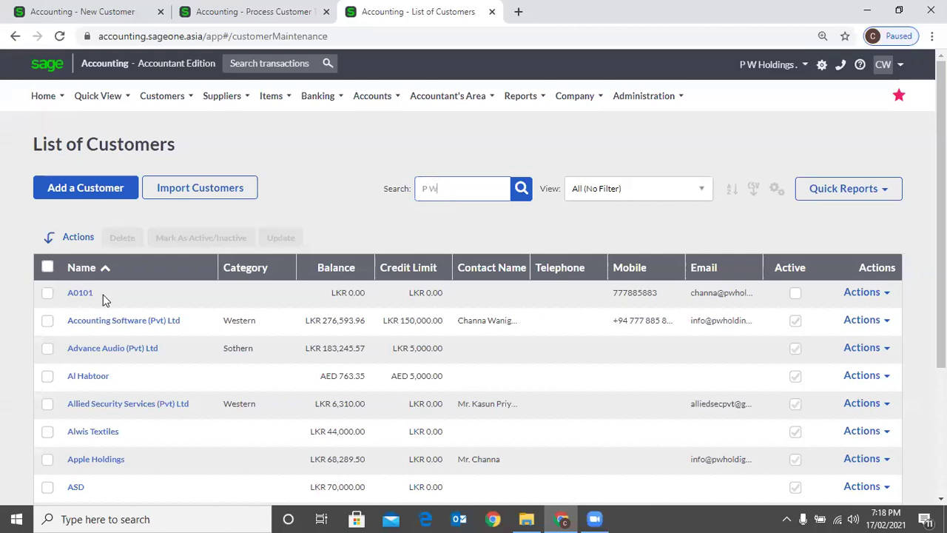
{"action": "key", "text": "Return"}
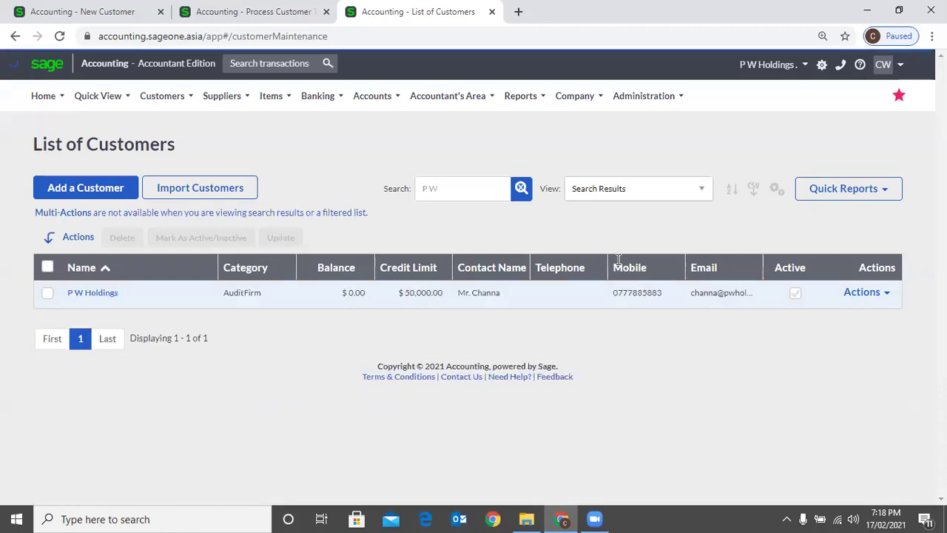
{"action": "left_click", "coordinate": [92, 292]}
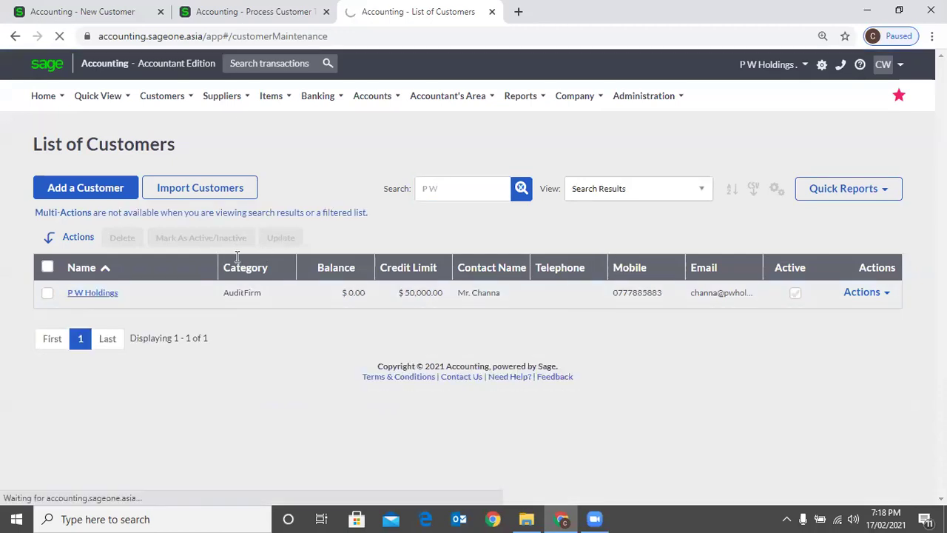
Switch to the Process Customer Invoice page and select P W Holdings as the invoice's customer
{"action": "key", "text": "ctrl+shift+Tab"}
{"action": "type", "text": "P"}
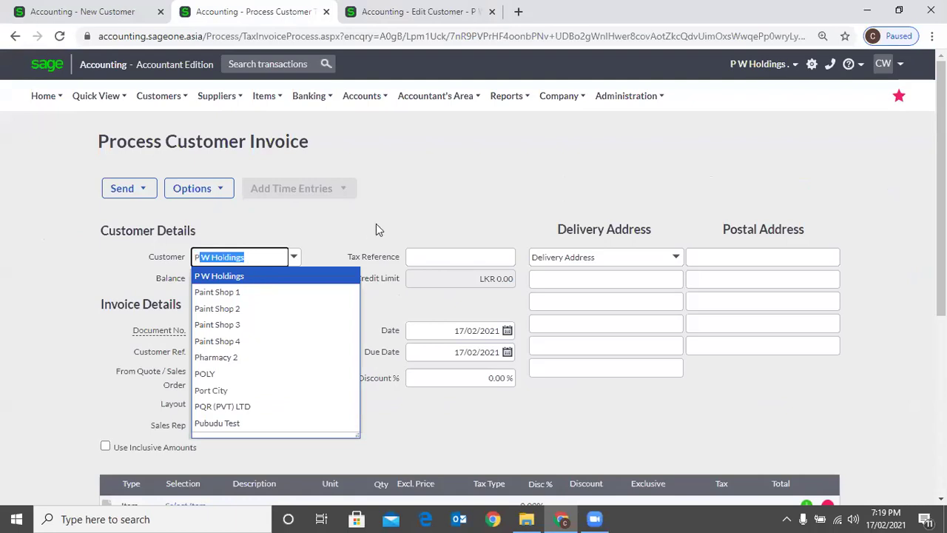
{"action": "left_click", "coordinate": [383, 210]}
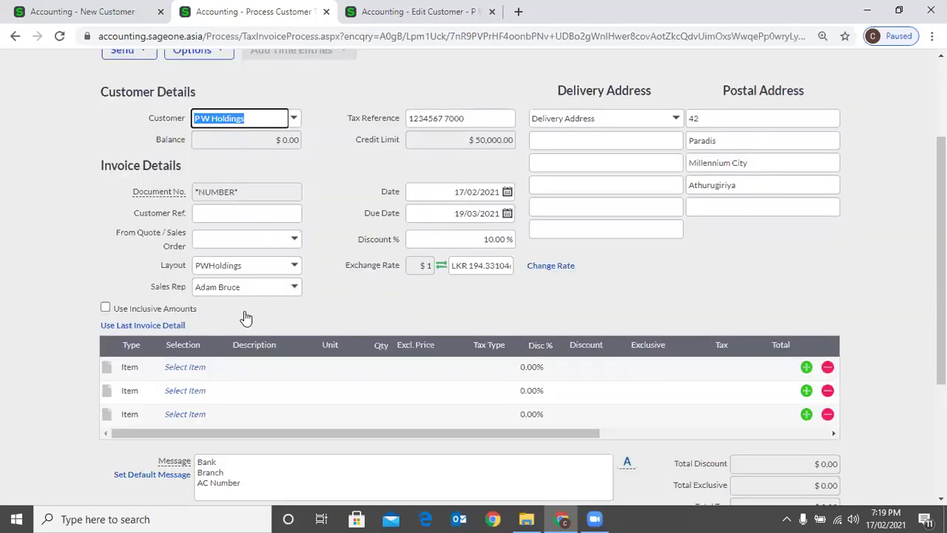
Add item ASD with a quantity of 1.00 to the first line of the P W Holdings invoice
{"action": "scroll", "coordinate": [246, 318], "scroll_direction": "down", "scroll_amount": 2}
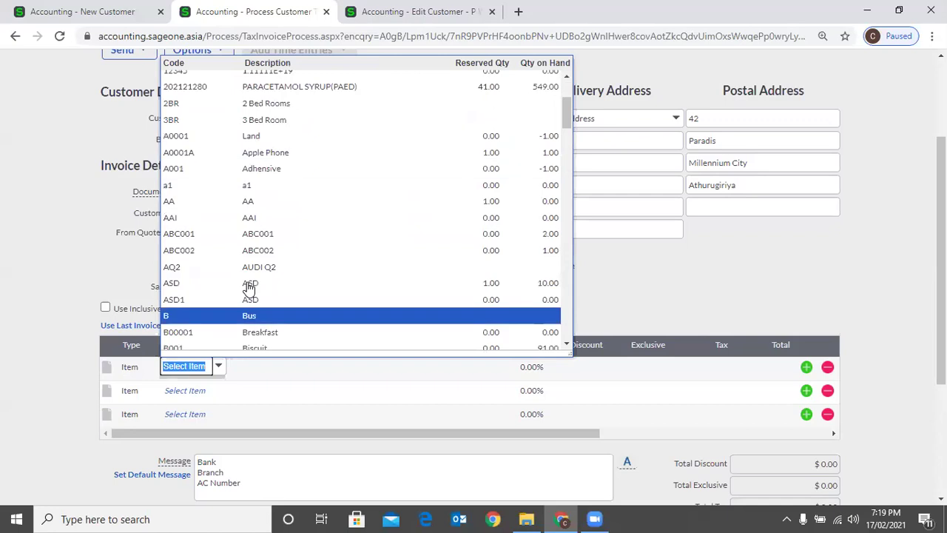
{"action": "left_click", "coordinate": [249, 284]}
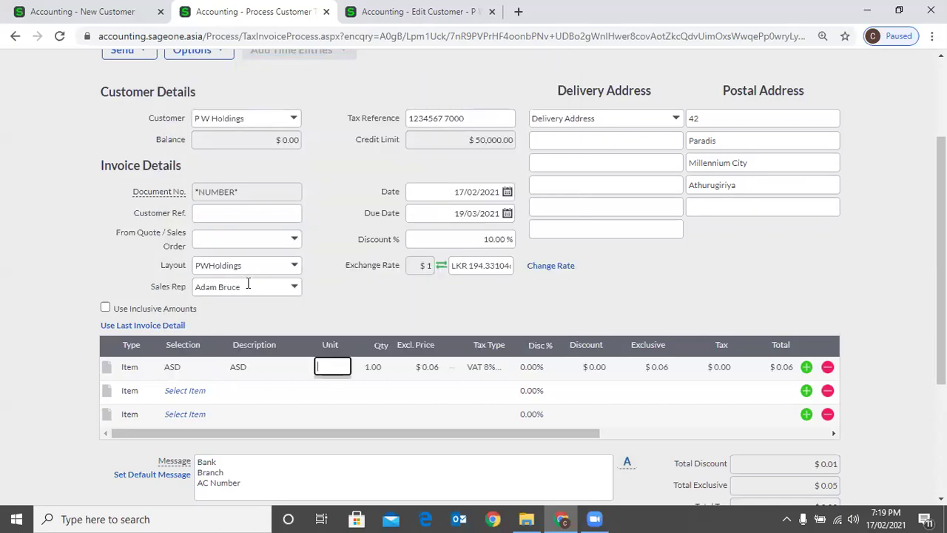
{"action": "key", "text": "Tab"}
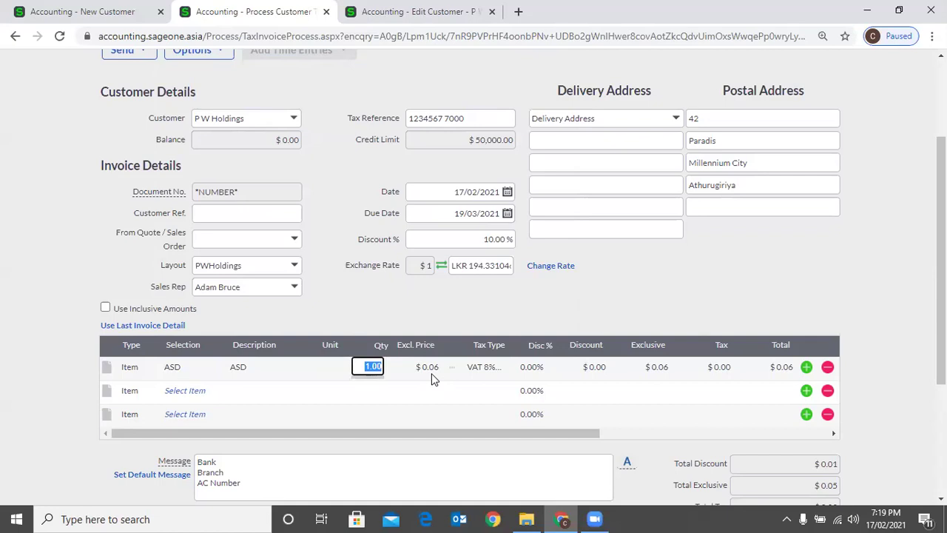
{"action": "key", "text": "Tab"}
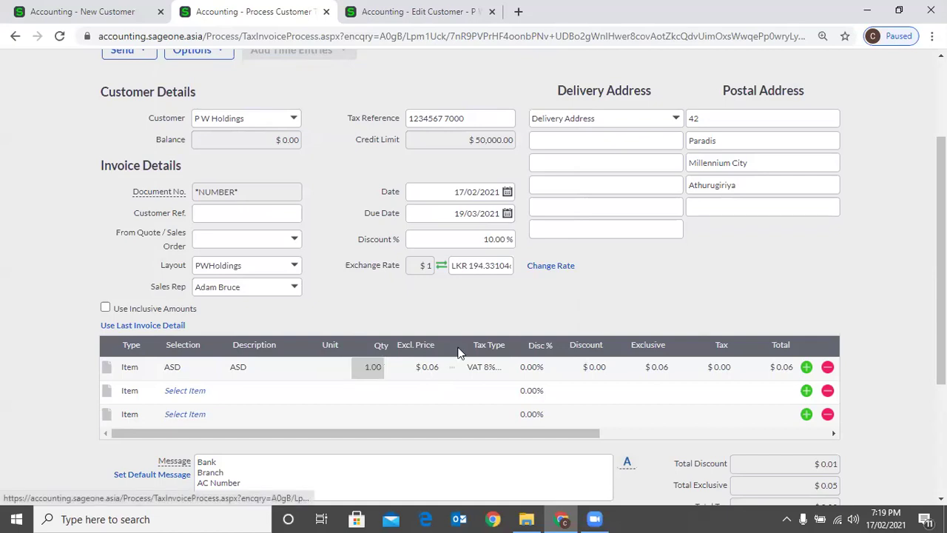
Change the invoice's customer from P W Holdings to Accounting Software (Pvt) Ltd and accept the customer change
{"action": "scroll", "coordinate": [408, 290], "scroll_direction": "up", "scroll_amount": 1}
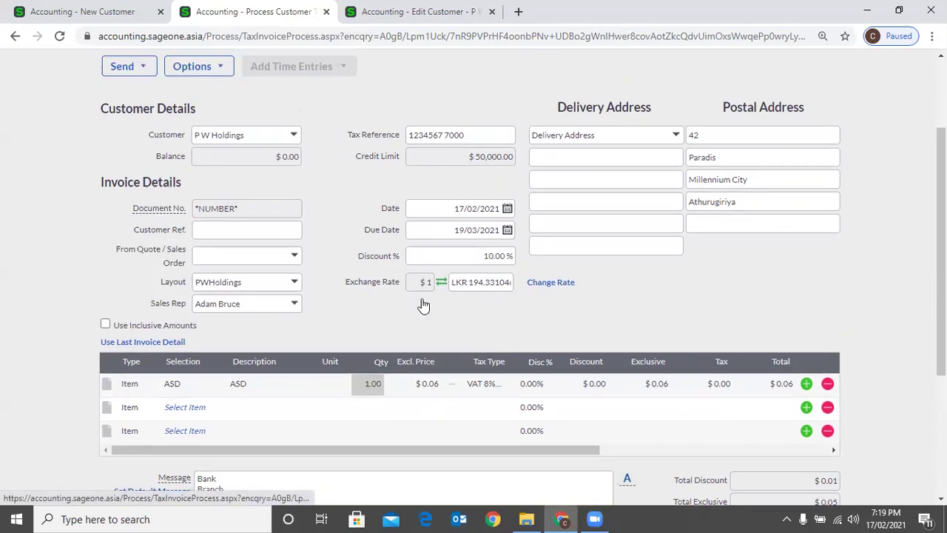
{"action": "scroll", "coordinate": [423, 305], "scroll_direction": "up", "scroll_amount": 2}
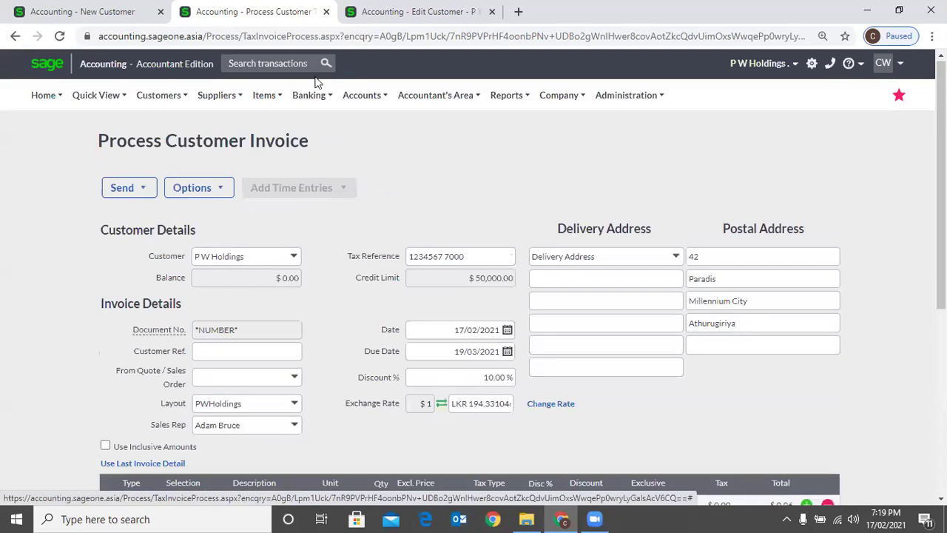
{"action": "type", "text": "Accounting Software (Pv"}
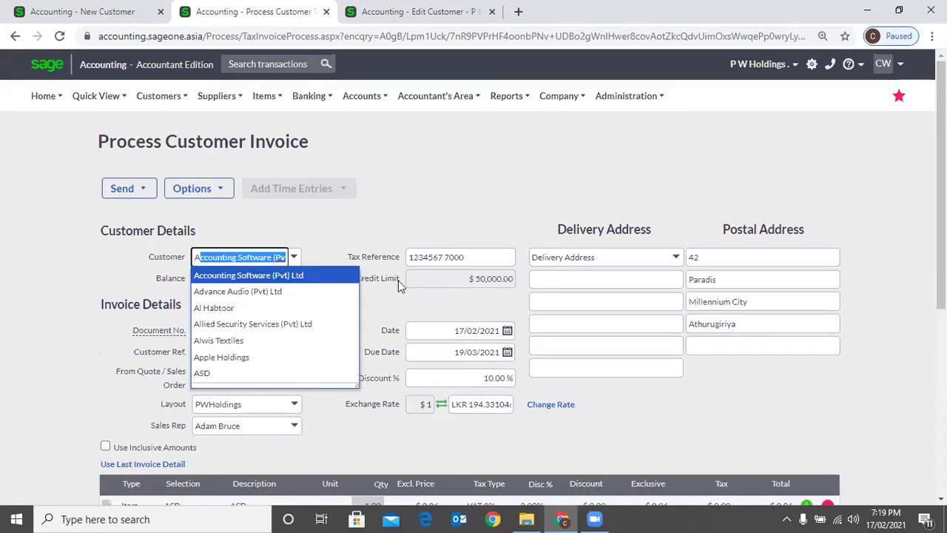
{"action": "scroll", "coordinate": [285, 144], "scroll_direction": "down", "scroll_amount": 3}
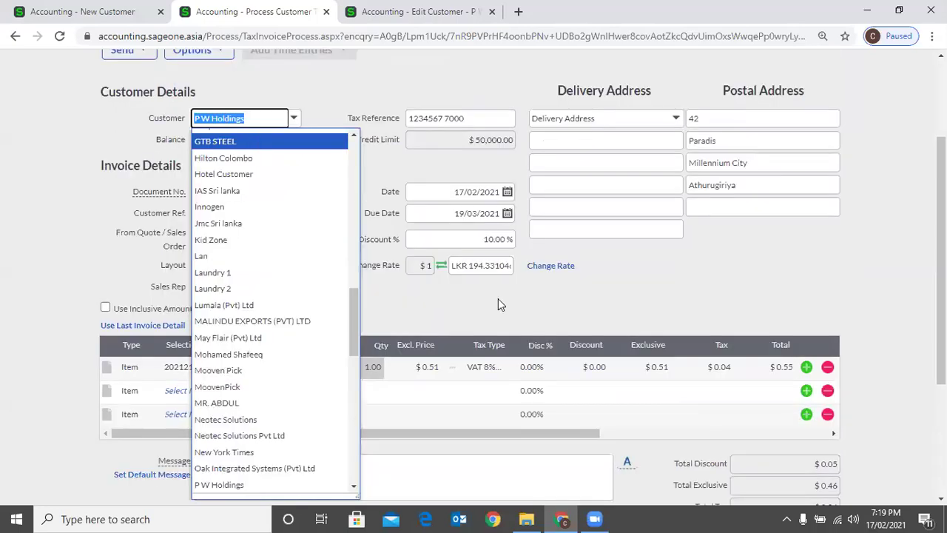
{"action": "type", "text": "A"}
{"action": "left_click", "coordinate": [498, 298]}
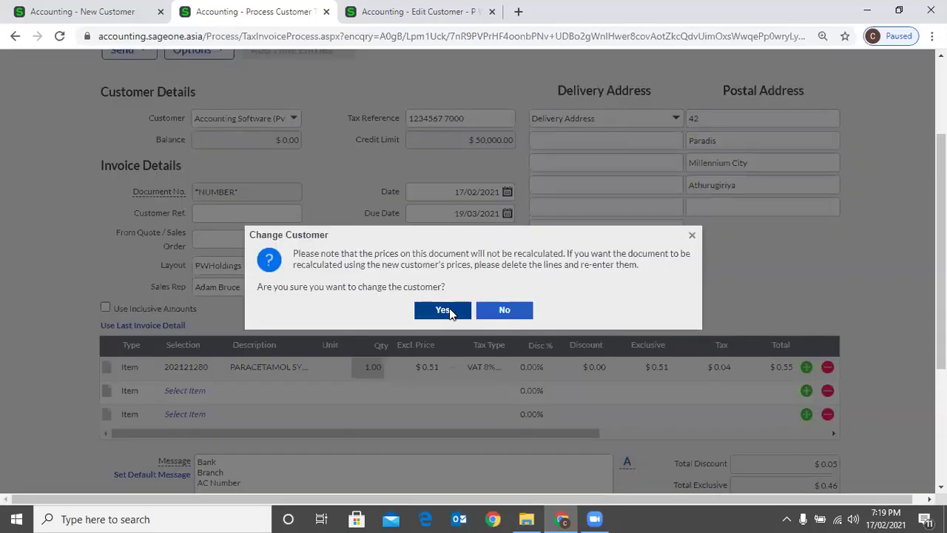
{"action": "key", "text": "Return"}
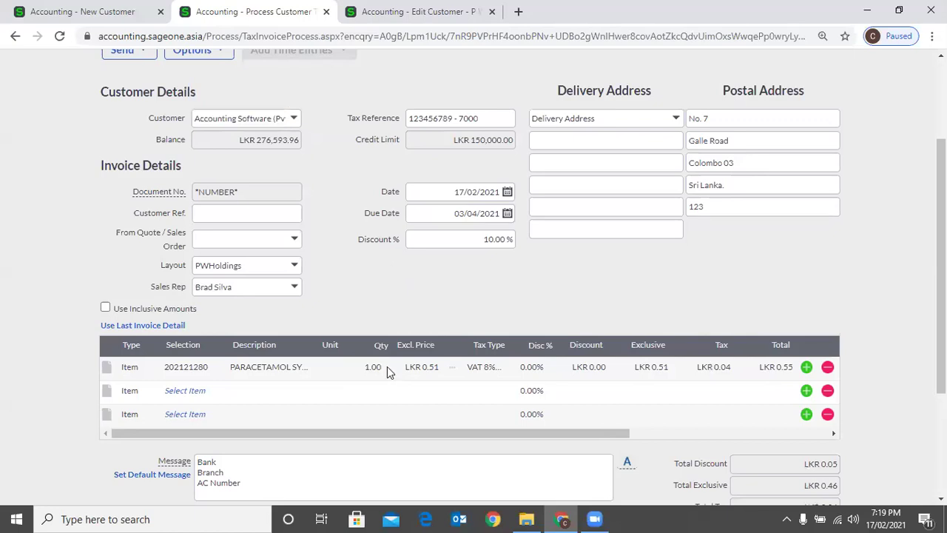
Set the exclusive price of the first invoice line to 100.00 and examine the invoice totals
{"action": "left_click", "coordinate": [452, 373]}
{"action": "type", "text": "100"}
{"action": "key", "text": "Tab"}
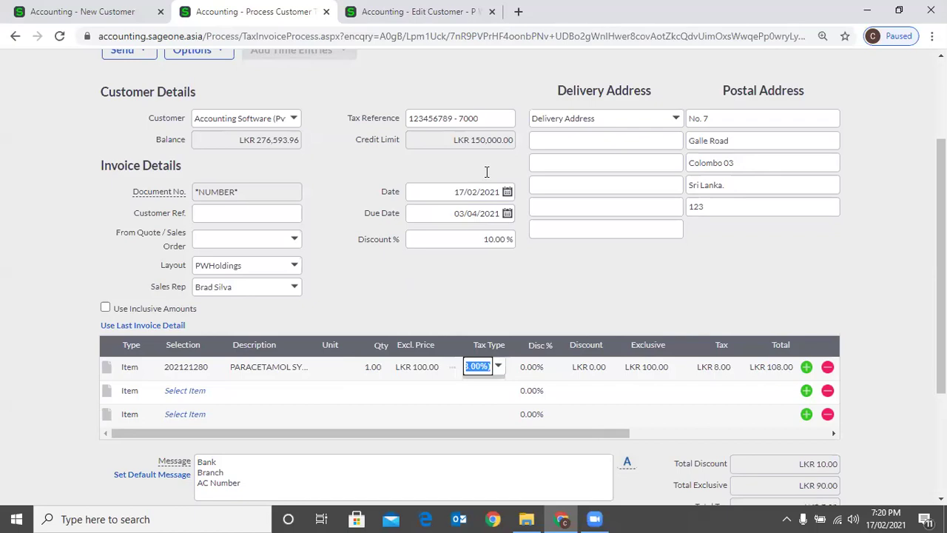
{"action": "key", "text": "Tab"}
{"action": "scroll", "coordinate": [487, 171], "scroll_direction": "down", "scroll_amount": 1}
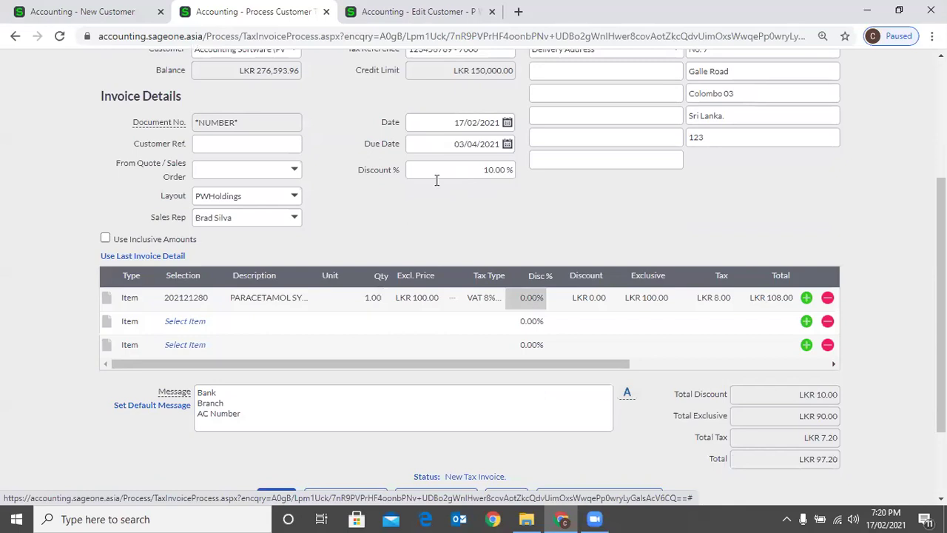
Switch the invoice's customer back to P W Holdings and review the discount and LKR total
{"action": "scroll", "coordinate": [285, 216], "scroll_direction": "up", "scroll_amount": 2}
{"action": "left_click", "coordinate": [294, 187]}
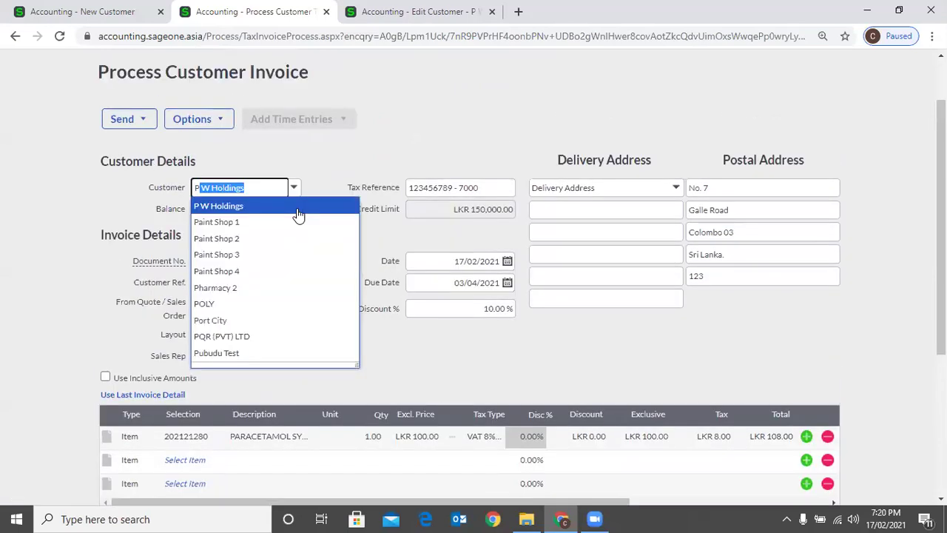
{"action": "left_click", "coordinate": [416, 329]}
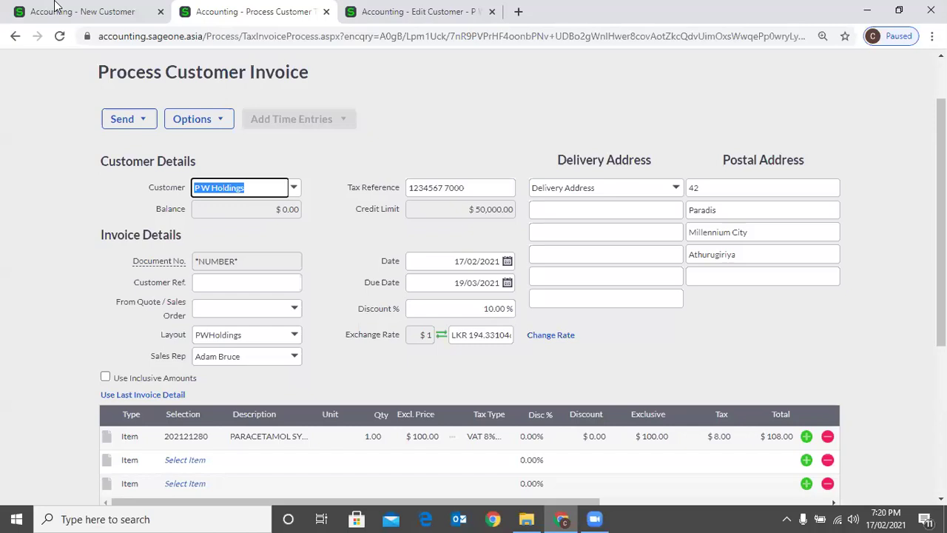
{"action": "left_click", "coordinate": [245, 199]}
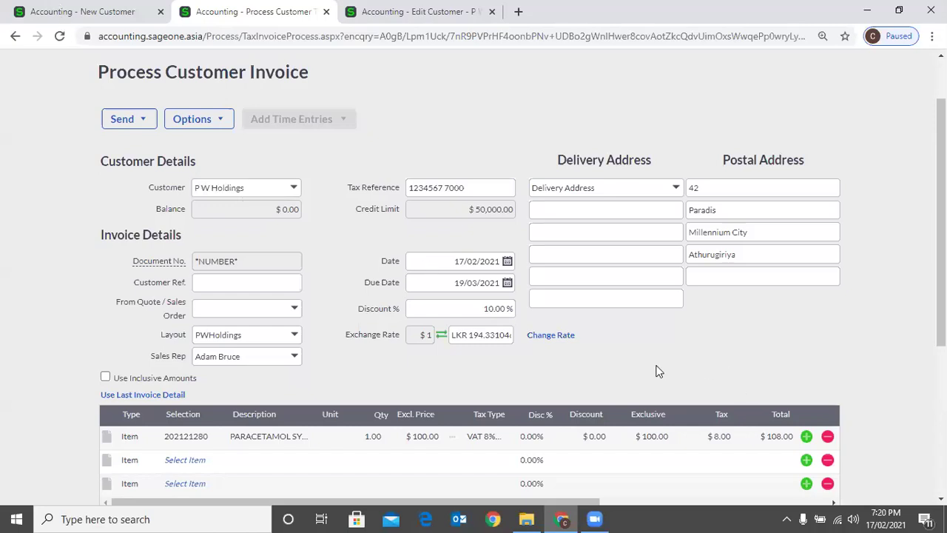
{"action": "scroll", "coordinate": [658, 371], "scroll_direction": "down", "scroll_amount": 3}
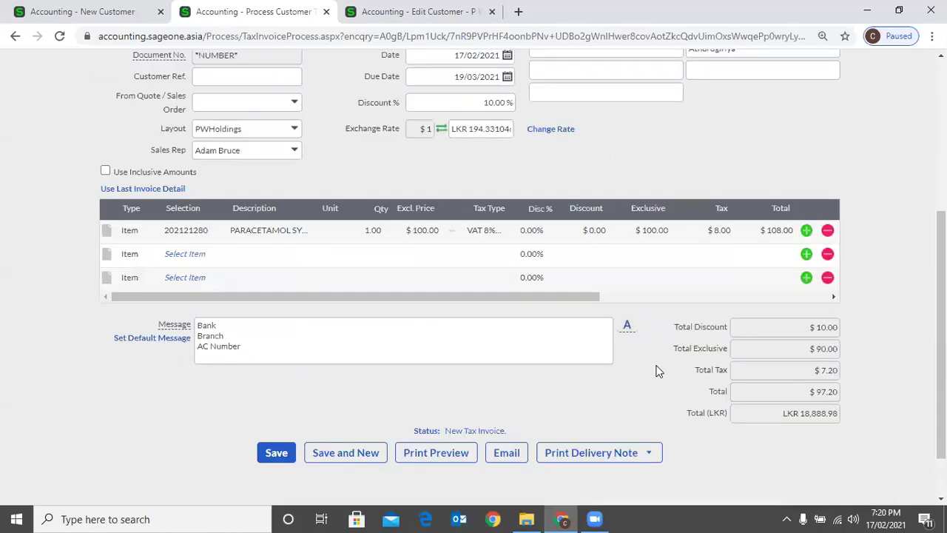
View the Default Price List options on the New Customer page, and check the price lists in the company's Item Settings
{"action": "key", "text": "ctrl+shift+Tab"}
{"action": "left_click", "coordinate": [744, 331]}
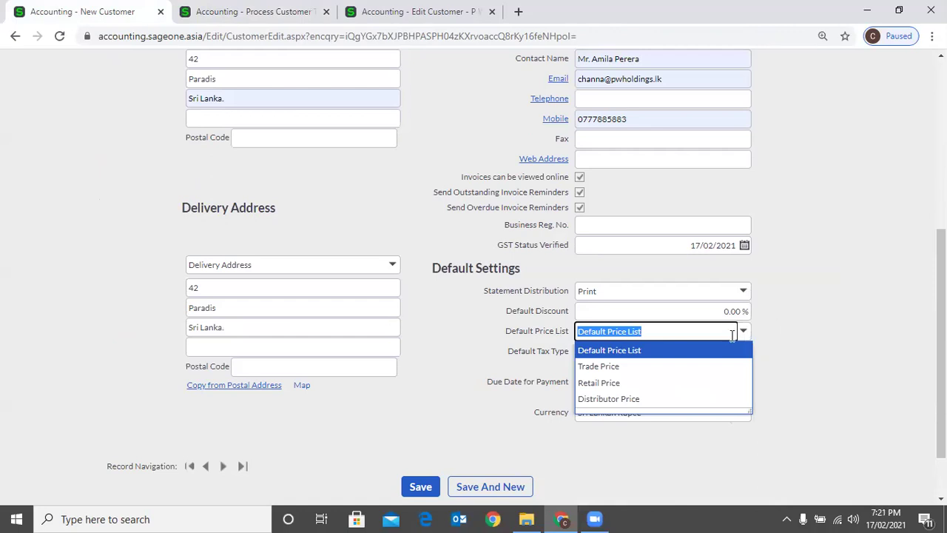
{"action": "left_click", "coordinate": [738, 352]}
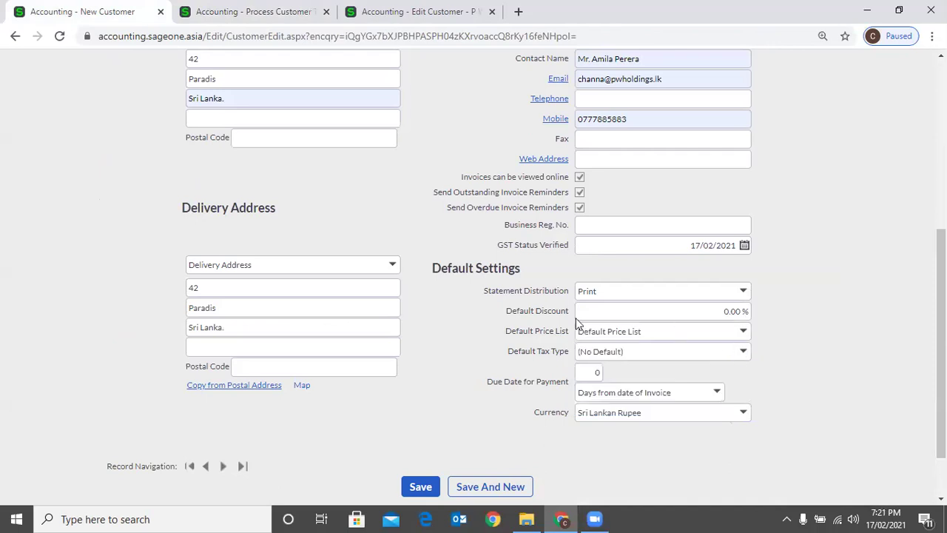
{"action": "scroll", "coordinate": [577, 323], "scroll_direction": "up", "scroll_amount": 5}
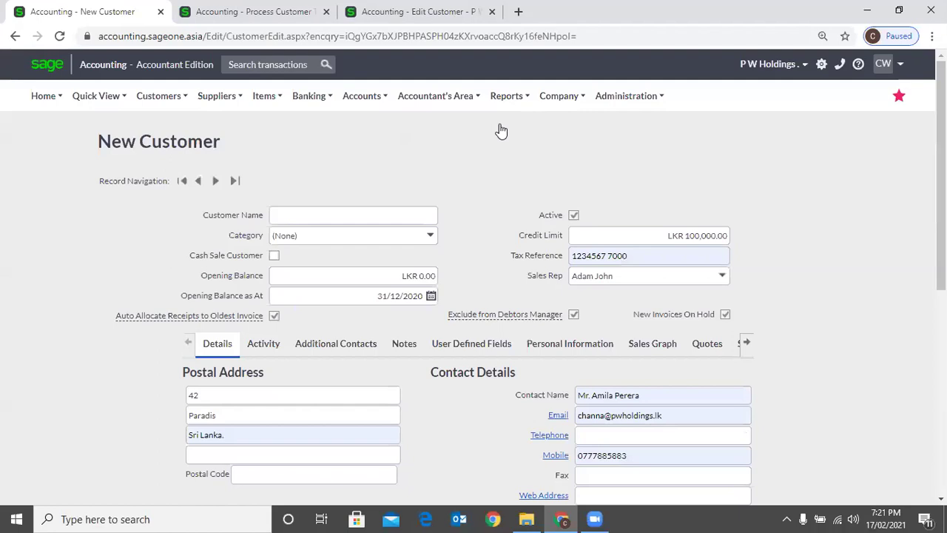
{"action": "key", "text": "ctrl+Tab"}
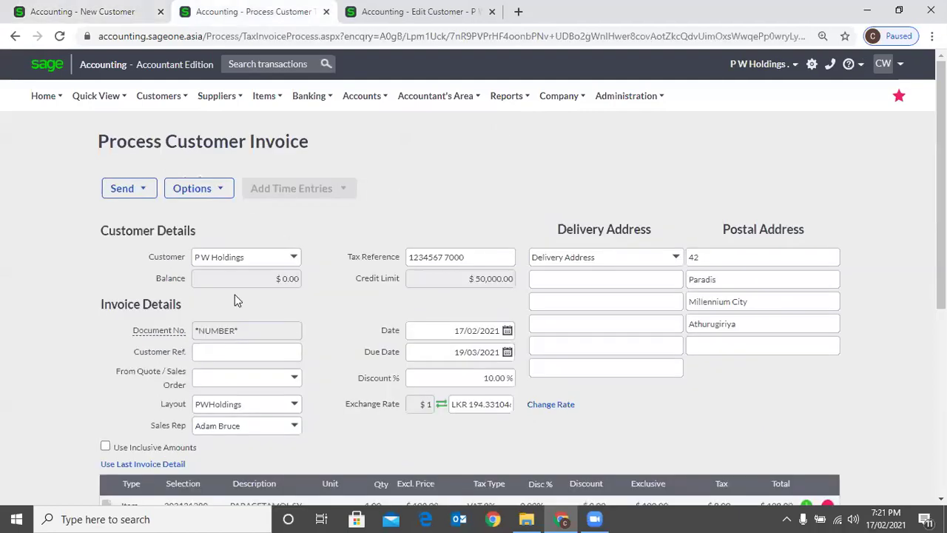
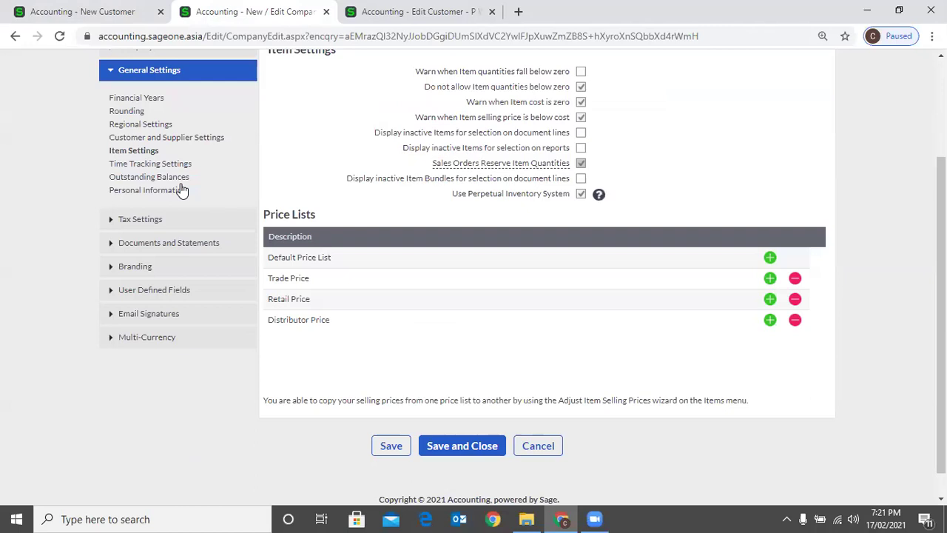
On the New Customer page, set the default price list to Retail Price and the default tax type to VAT 8% (8.00%)
{"action": "key", "text": "ctrl+shift+Tab"}
{"action": "scroll", "coordinate": [699, 455], "scroll_direction": "down", "scroll_amount": 1}
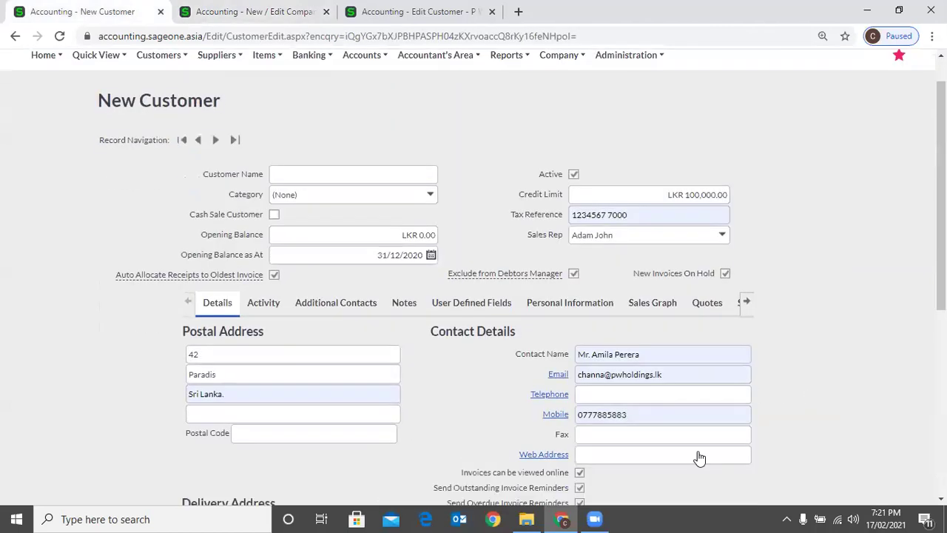
{"action": "scroll", "coordinate": [699, 457], "scroll_direction": "down", "scroll_amount": 3}
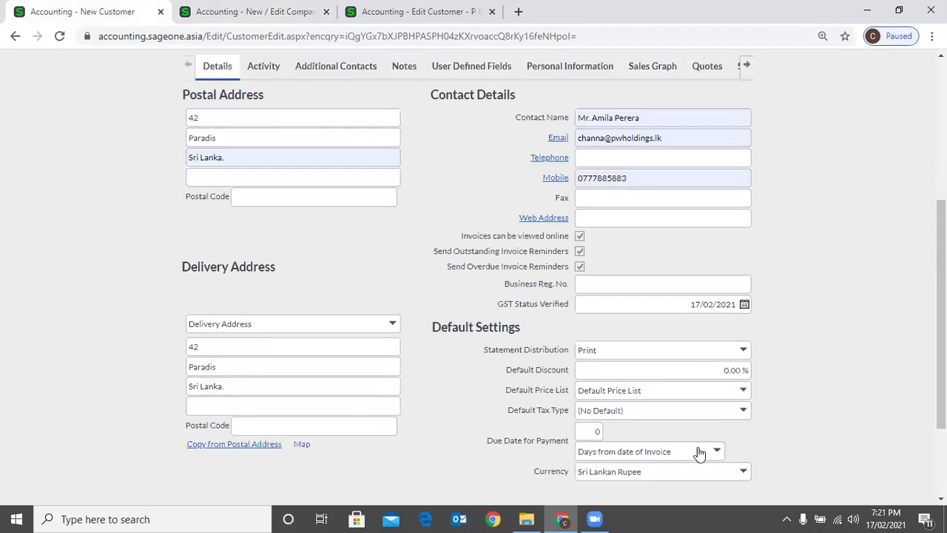
{"action": "left_click", "coordinate": [728, 390]}
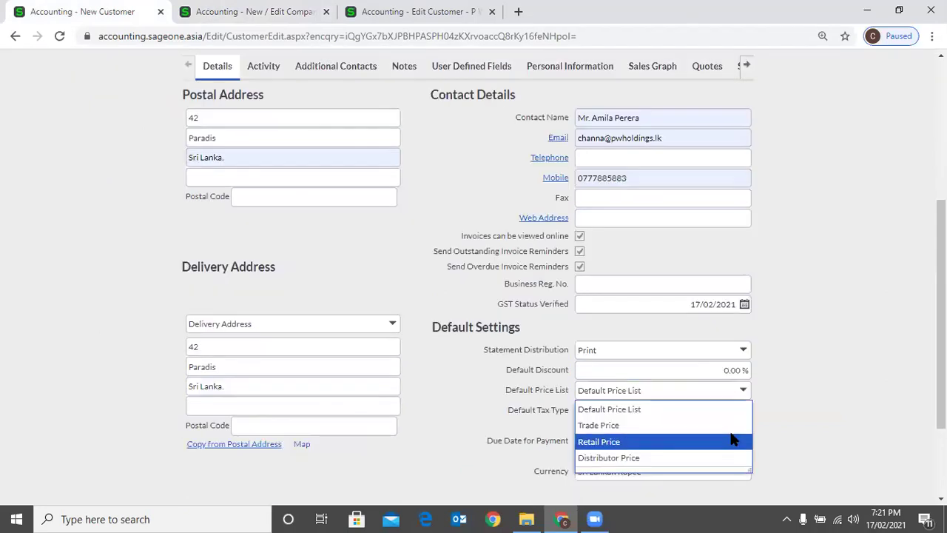
{"action": "left_click", "coordinate": [731, 441]}
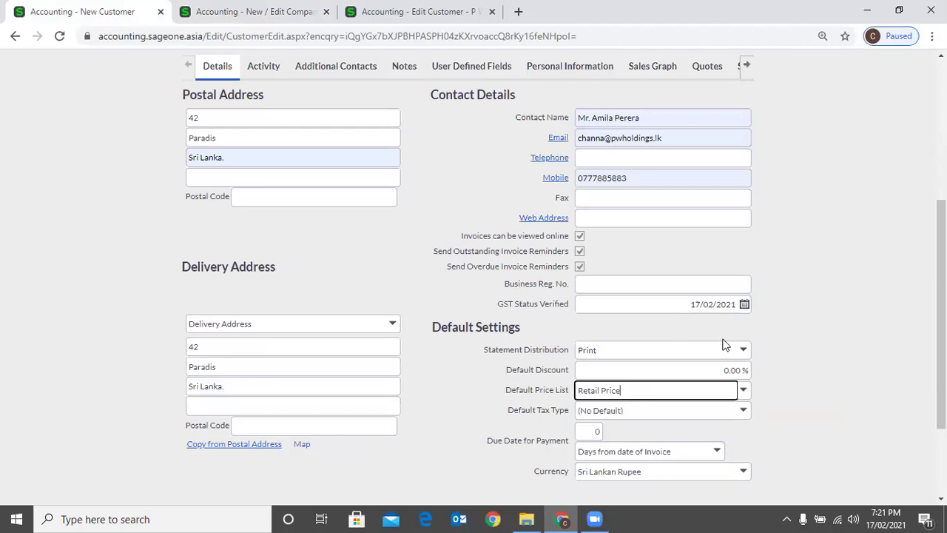
{"action": "left_click", "coordinate": [754, 395]}
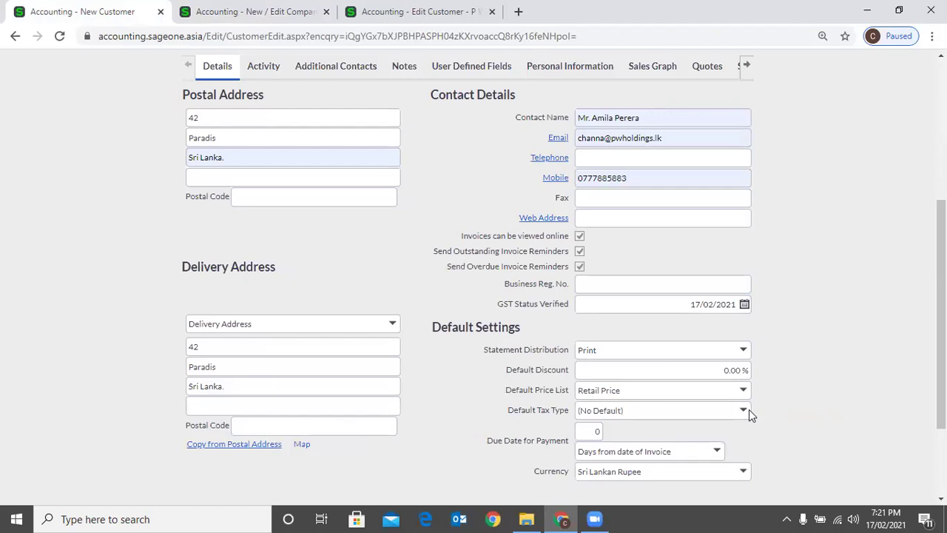
{"action": "left_click", "coordinate": [746, 413]}
{"action": "left_click", "coordinate": [775, 427]}
Set the new customer's due date for payment to 30 days from date of invoice
{"action": "scroll", "coordinate": [788, 404], "scroll_direction": "down", "scroll_amount": 2}
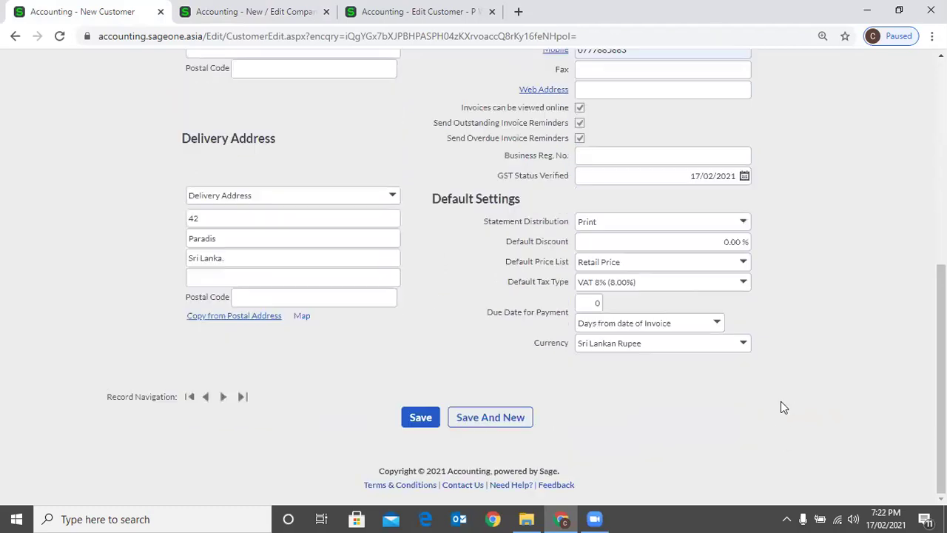
{"action": "left_click", "coordinate": [581, 305]}
{"action": "key", "text": "BackSpace"}
{"action": "type", "text": "30"}
{"action": "left_click", "coordinate": [606, 303]}
Look through the available currencies for the new customer, keeping Sri Lankan Rupee selected
{"action": "left_click", "coordinate": [744, 344]}
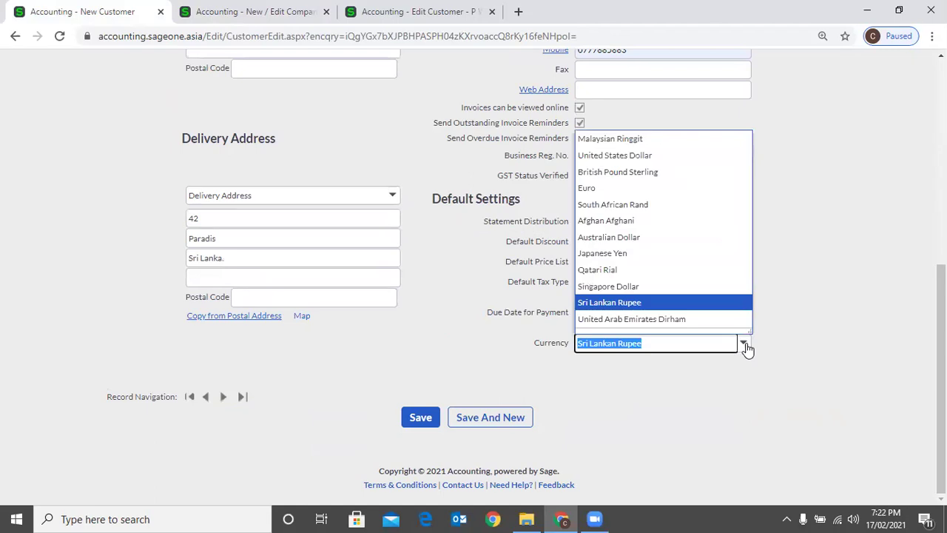
{"action": "left_click", "coordinate": [786, 356]}
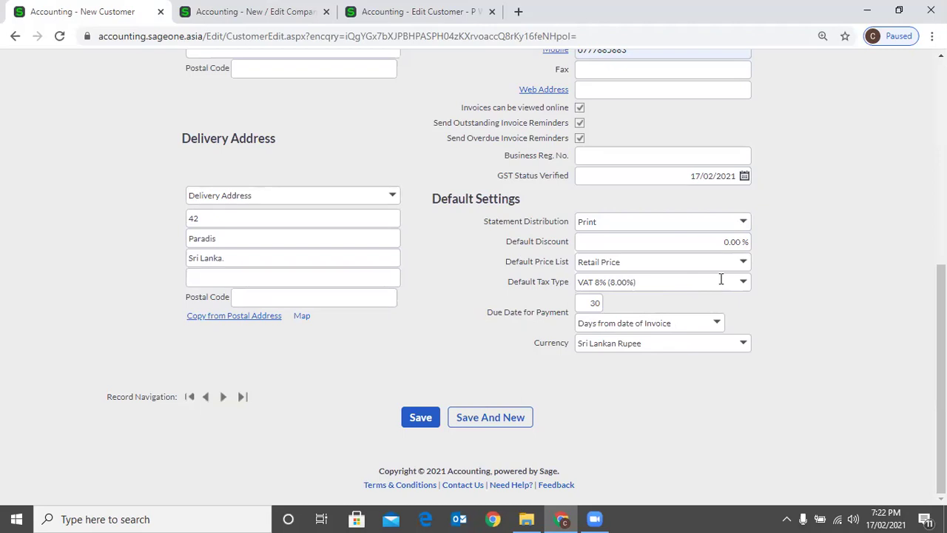
{"action": "left_click", "coordinate": [735, 243]}
{"action": "left_click", "coordinate": [790, 272]}
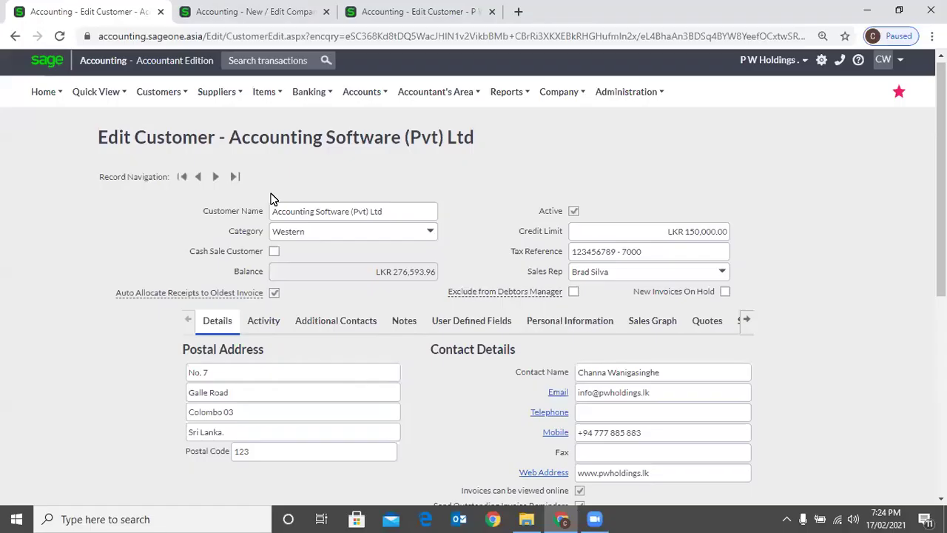
In the Accounting Software (Pvt) Ltd customer record, review the activity totals and open the additional contacts
{"action": "scroll", "coordinate": [270, 194], "scroll_direction": "down", "scroll_amount": 2}
{"action": "left_click", "coordinate": [271, 191]}
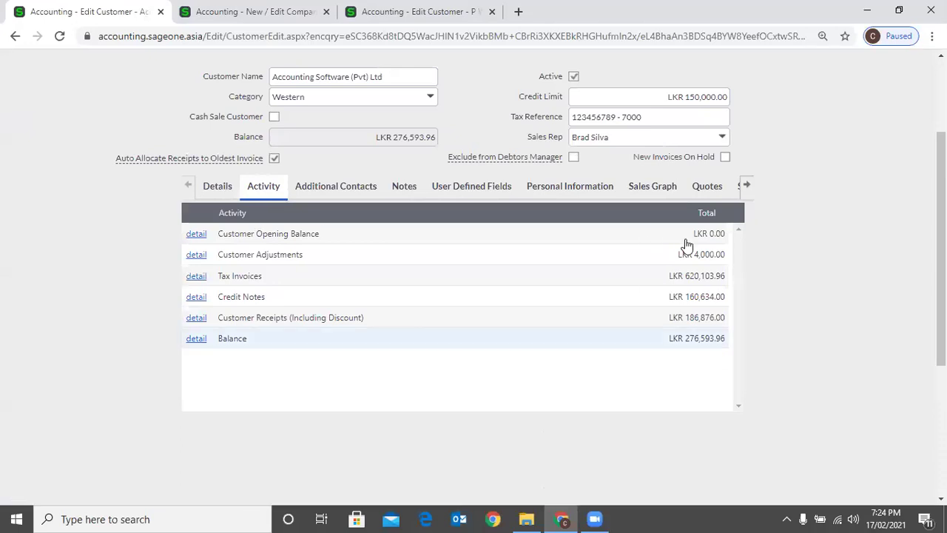
{"action": "left_click", "coordinate": [337, 187]}
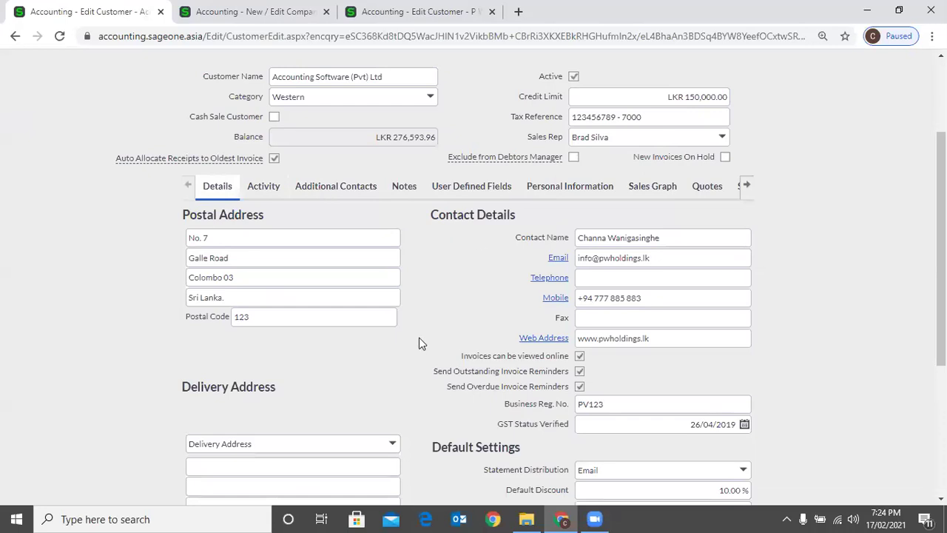
{"action": "scroll", "coordinate": [374, 259], "scroll_direction": "down", "scroll_amount": 2}
{"action": "scroll", "coordinate": [378, 259], "scroll_direction": "up", "scroll_amount": 1}
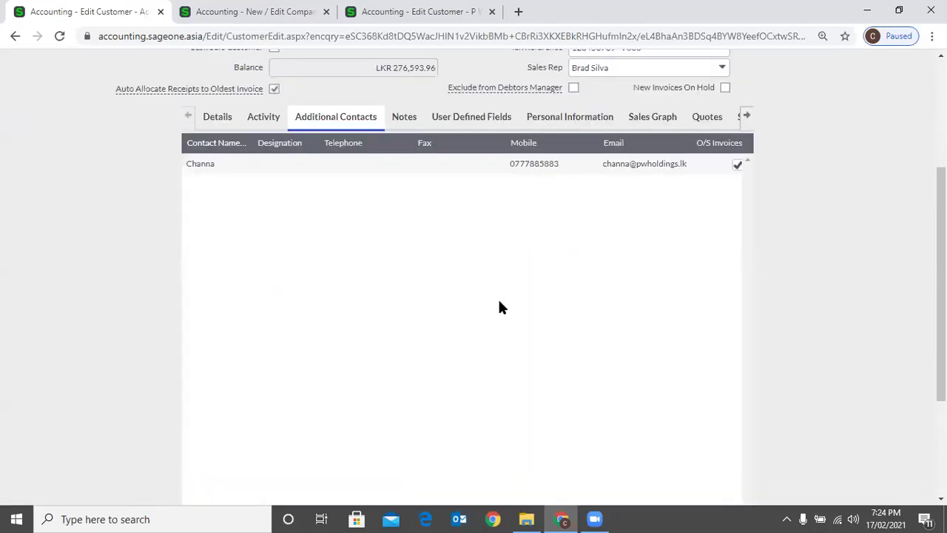
Add a blank line below the existing additional contact of Accounting Software (Pvt) Ltd
{"action": "scroll", "coordinate": [501, 309], "scroll_direction": "down", "scroll_amount": 2}
{"action": "left_click_drag", "start_coordinate": [547, 404], "coordinate": [666, 350]}
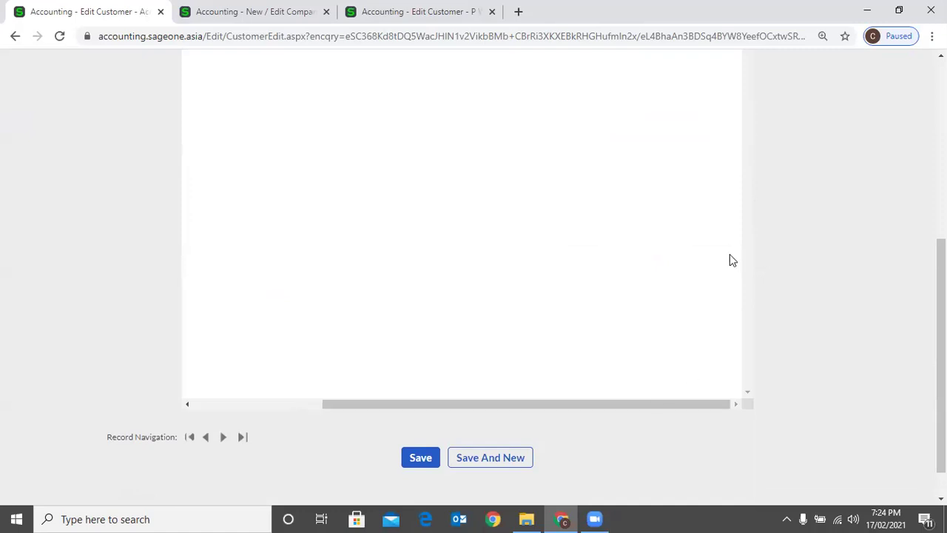
{"action": "scroll", "coordinate": [729, 253], "scroll_direction": "up", "scroll_amount": 1}
{"action": "left_click", "coordinate": [709, 94]}
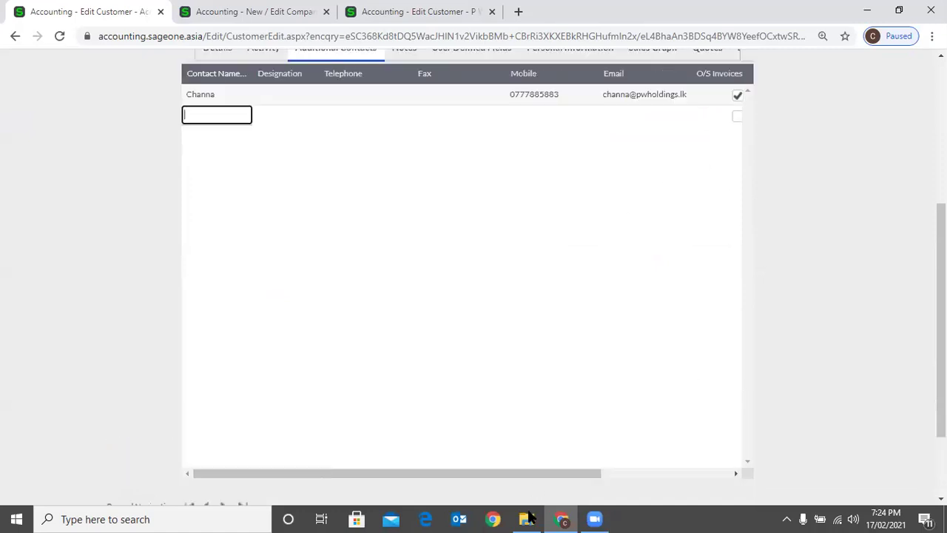
Examine the additional contacts' name, mobile and email fields and their O/S Invoices and Overdue Invoices options
{"action": "left_click", "coordinate": [670, 471]}
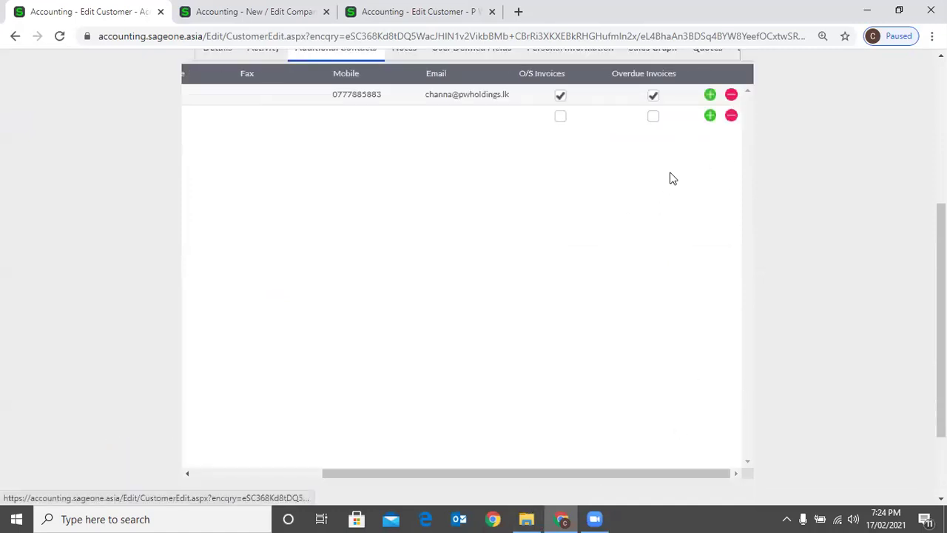
{"action": "left_click", "coordinate": [204, 112]}
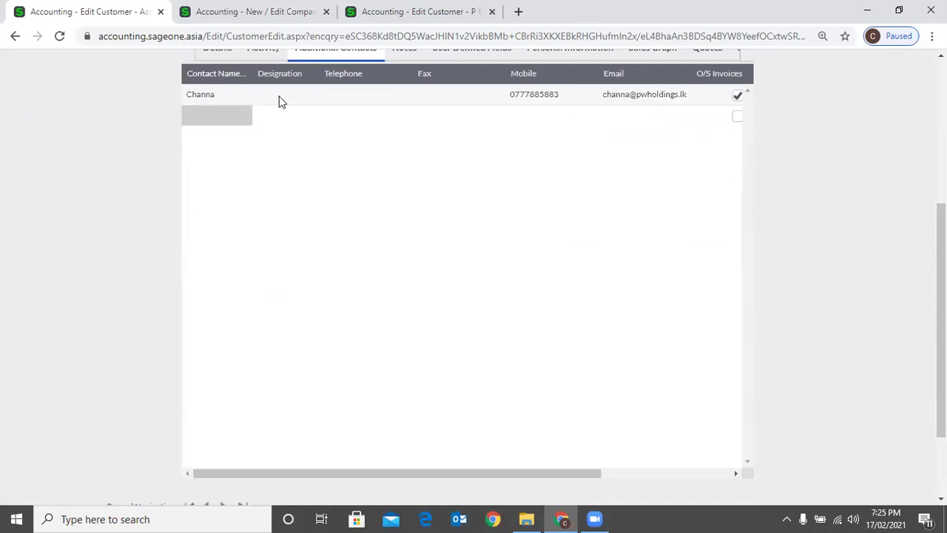
{"action": "left_click", "coordinate": [370, 100]}
{"action": "left_click", "coordinate": [530, 98]}
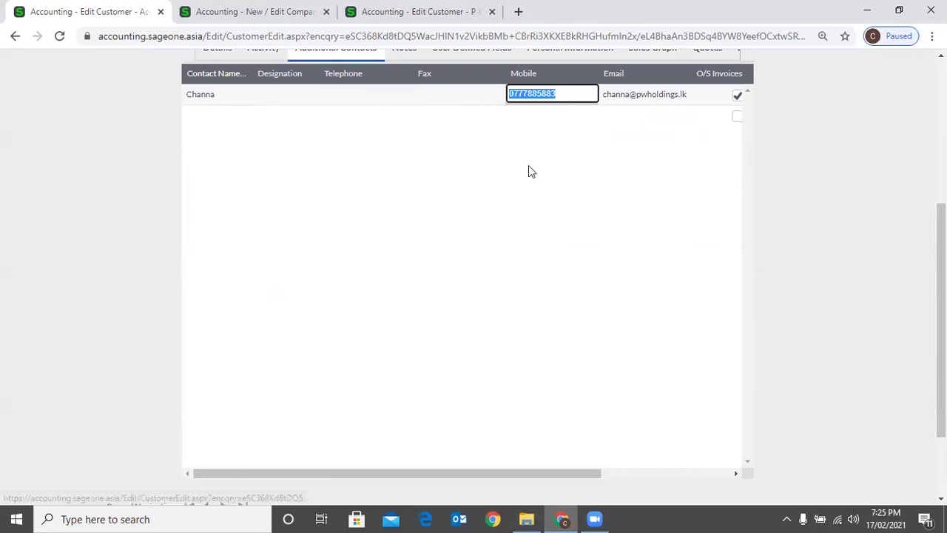
{"action": "left_click_drag", "start_coordinate": [486, 476], "coordinate": [614, 475]}
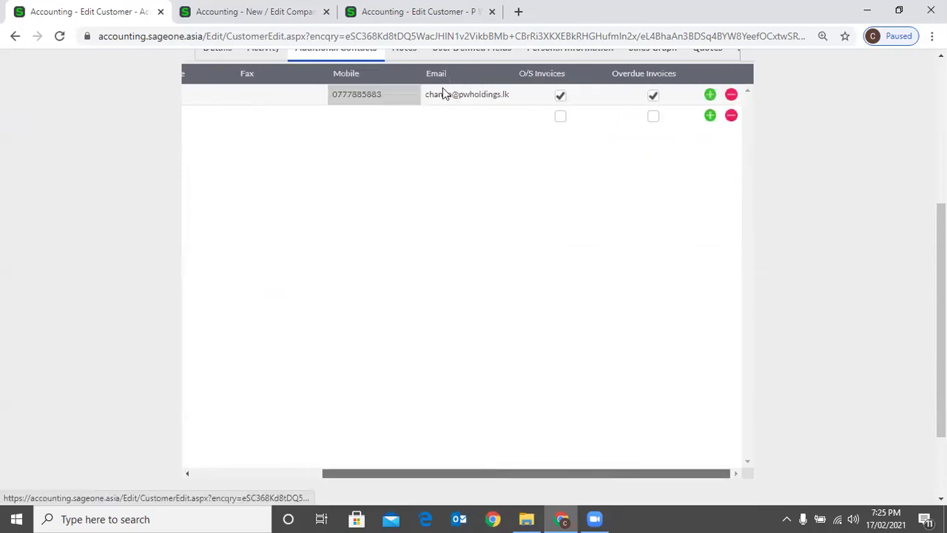
Sort the additional contacts by Overdue Invoices and look over the available customer commands
{"action": "scroll", "coordinate": [482, 163], "scroll_direction": "up", "scroll_amount": 2}
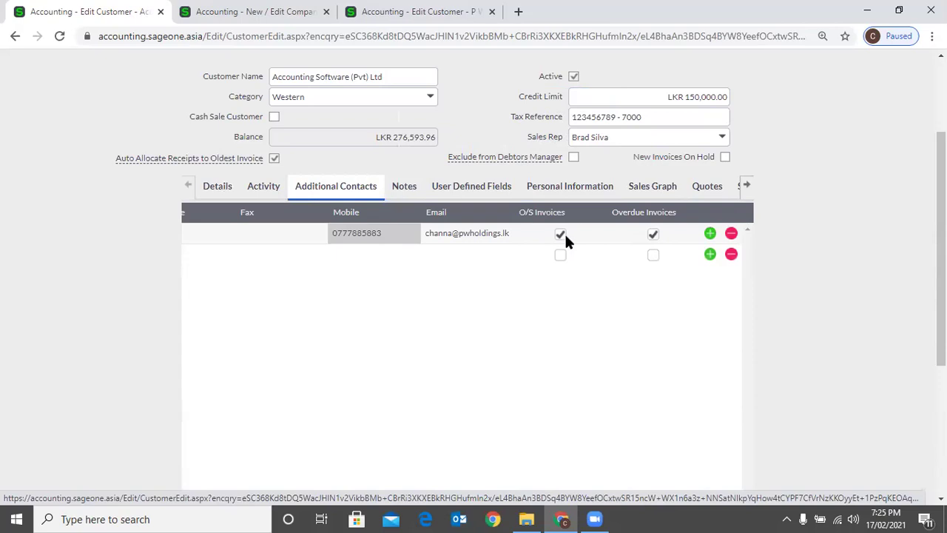
{"action": "double_click", "coordinate": [645, 214]}
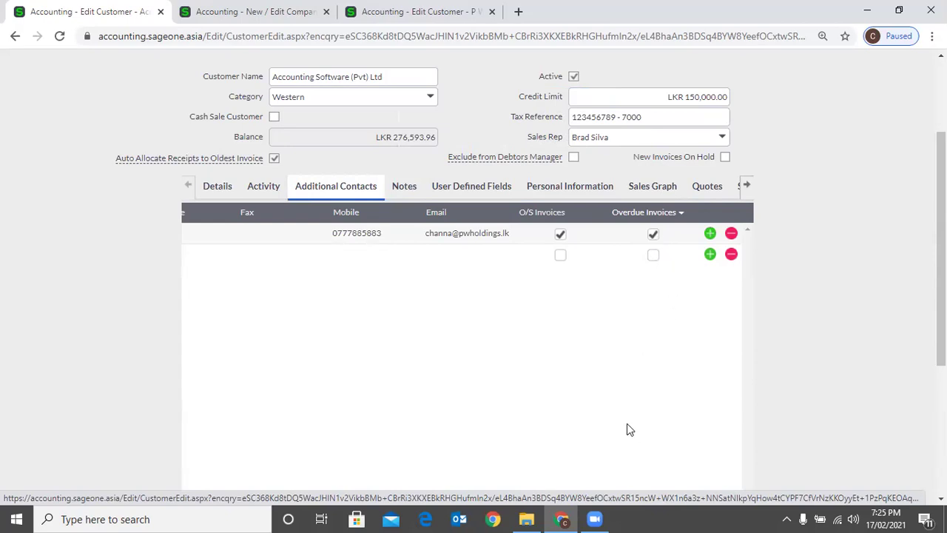
{"action": "scroll", "coordinate": [609, 397], "scroll_direction": "up", "scroll_amount": 3}
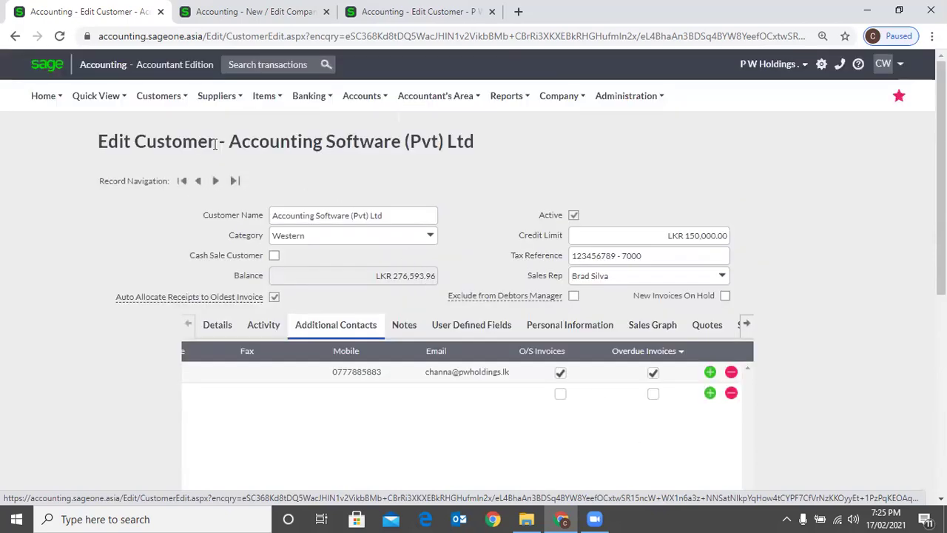
{"action": "left_click", "coordinate": [164, 101]}
{"action": "mouse_move", "coordinate": [212, 196]}
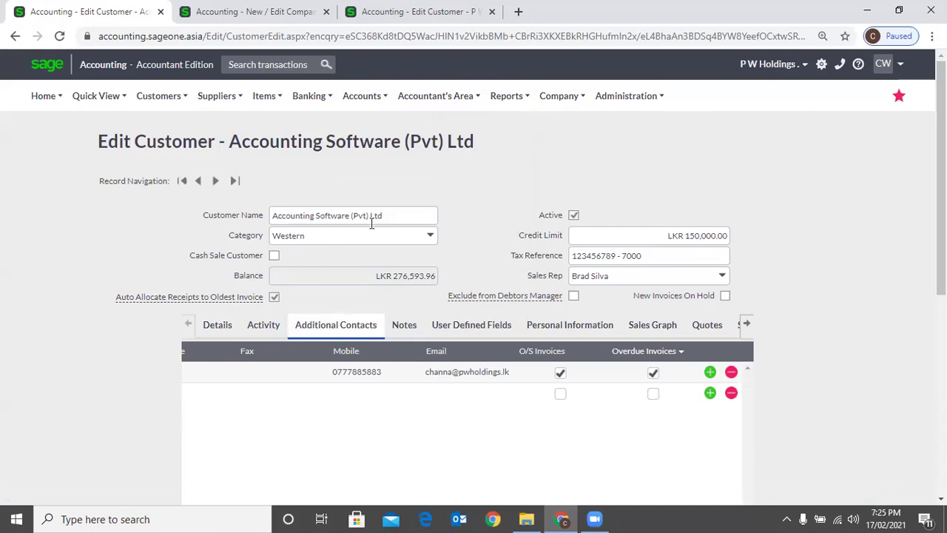
Open the customer's notes and view the attachments window of the "Check before invoice" note
{"action": "scroll", "coordinate": [384, 239], "scroll_direction": "down", "scroll_amount": 1}
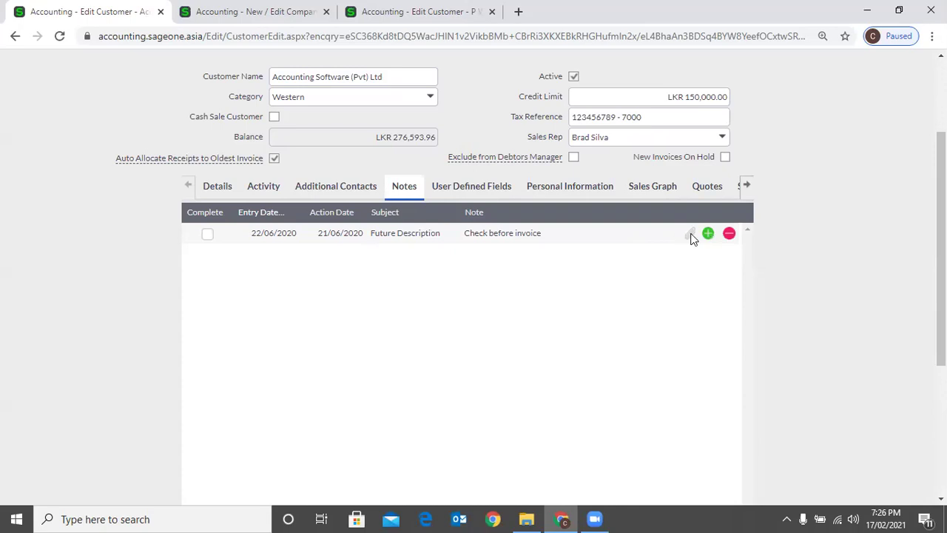
{"action": "left_click", "coordinate": [690, 236]}
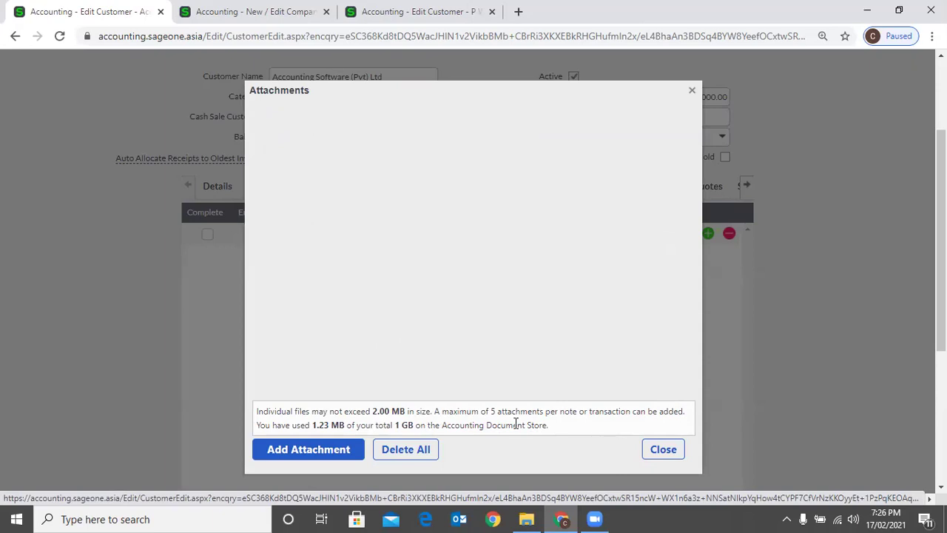
{"action": "left_click", "coordinate": [663, 449]}
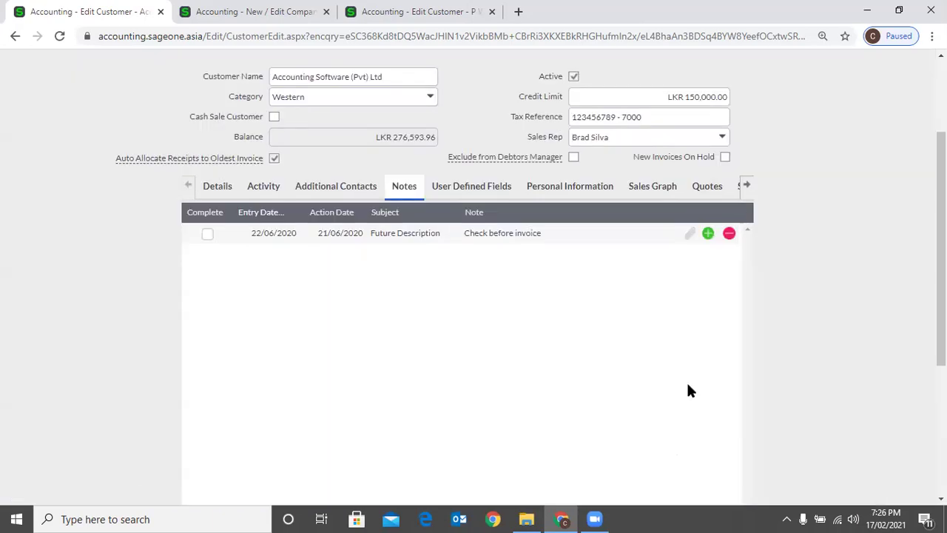
Add a second customer note with action date 21/02/2021 and subject Meeting, leaving the note text blank
{"action": "left_click", "coordinate": [702, 237]}
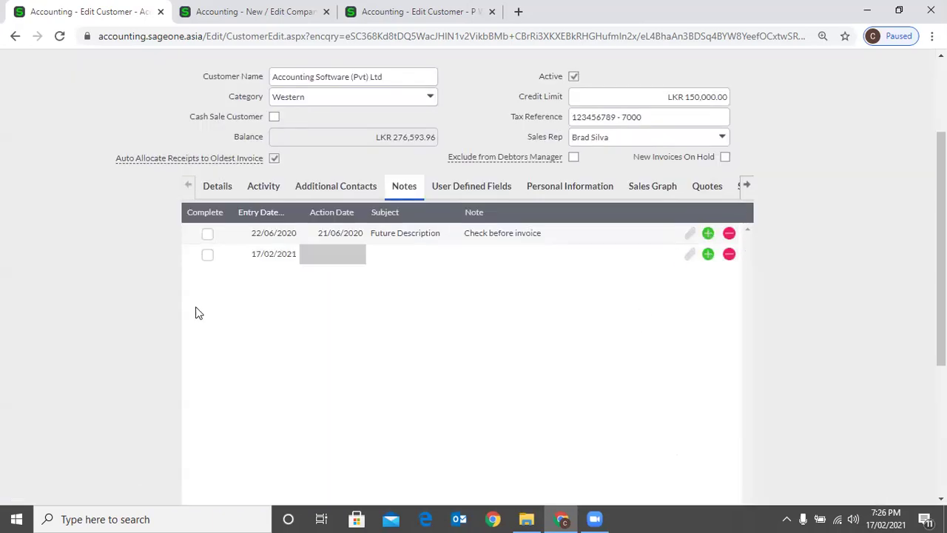
{"action": "left_click", "coordinate": [353, 258]}
{"action": "type", "text": "21/02/2021"}
{"action": "key", "text": "Tab"}
{"action": "left_click", "coordinate": [397, 260]}
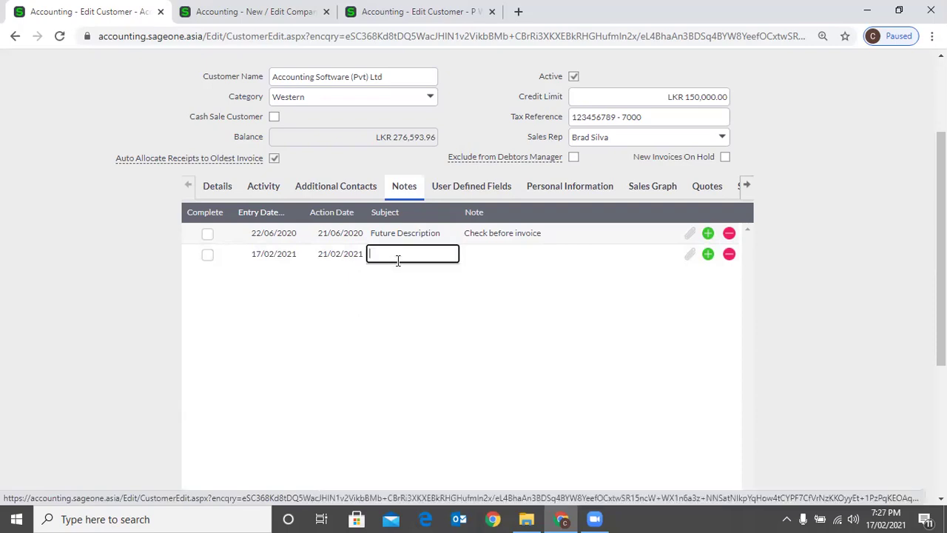
{"action": "type", "text": "Mee"}
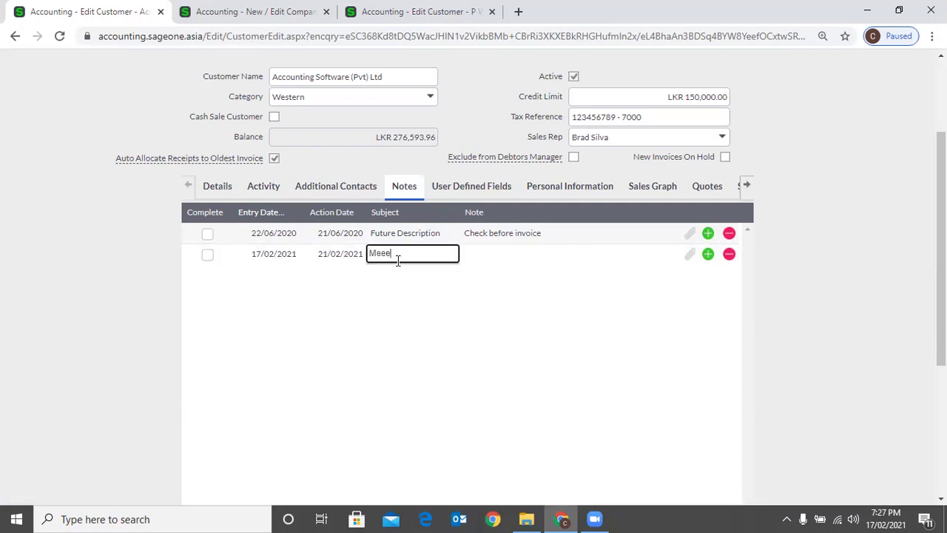
{"action": "type", "text": "ting"}
{"action": "key", "text": "Tab"}
{"action": "left_click", "coordinate": [481, 251]}
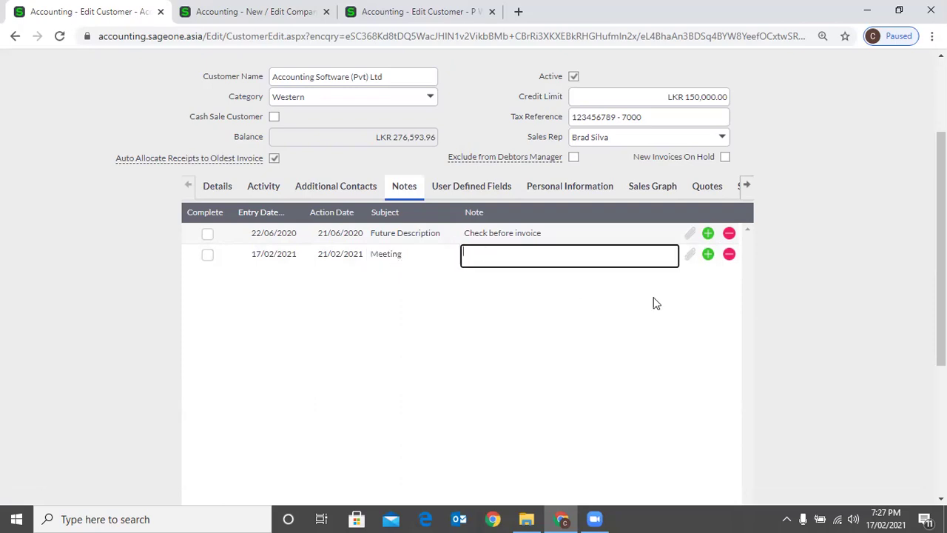
{"action": "scroll", "coordinate": [318, 196], "scroll_direction": "down", "scroll_amount": 1}
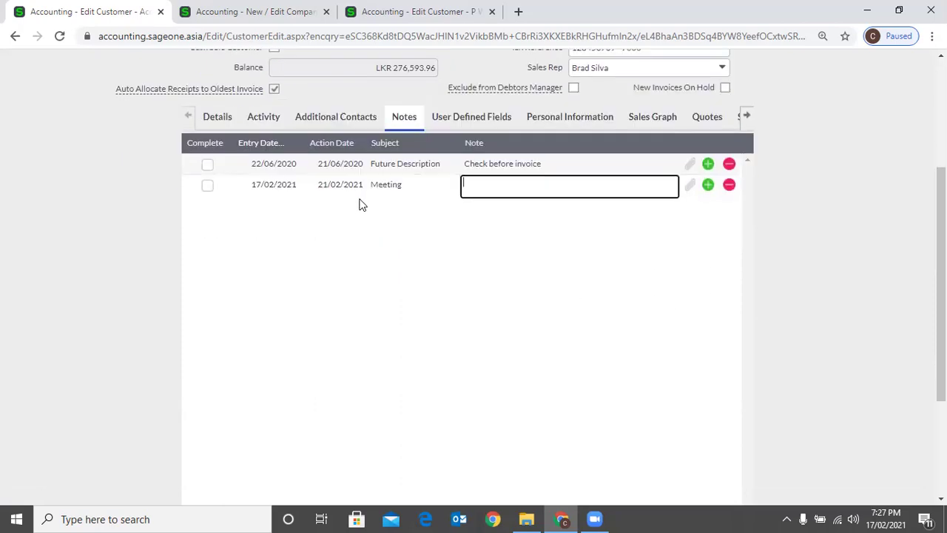
In the Company Settings browser page, open the Dashboard and review the To Do List's overdue customer document notes and overdue customer notes
{"action": "scroll", "coordinate": [319, 211], "scroll_direction": "up", "scroll_amount": 3}
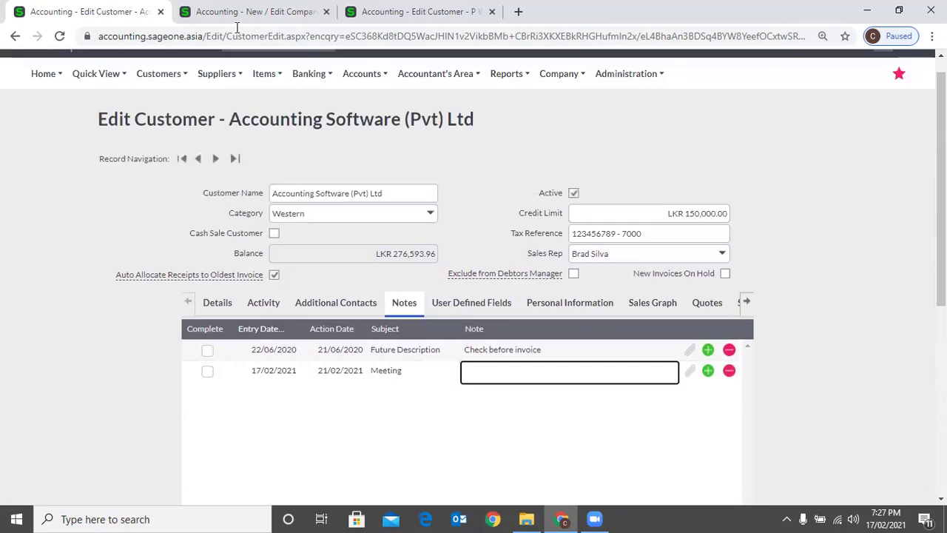
{"action": "left_click", "coordinate": [244, 11]}
{"action": "scroll", "coordinate": [140, 119], "scroll_direction": "up", "scroll_amount": 3}
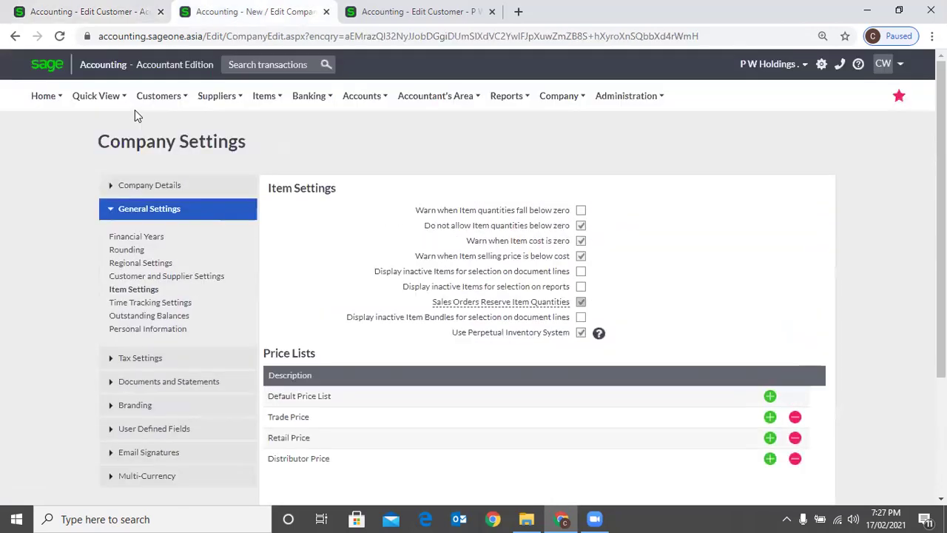
{"action": "left_click", "coordinate": [31, 98]}
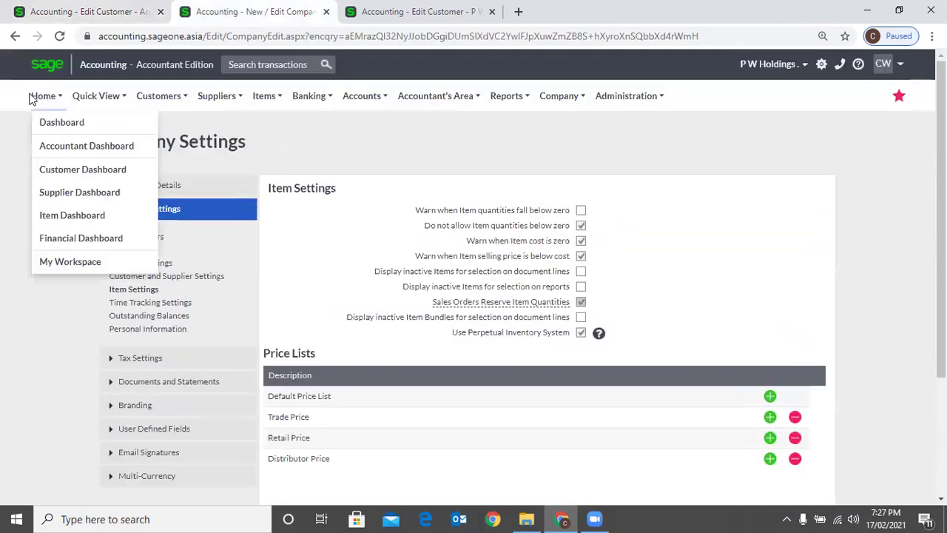
{"action": "left_click", "coordinate": [55, 123]}
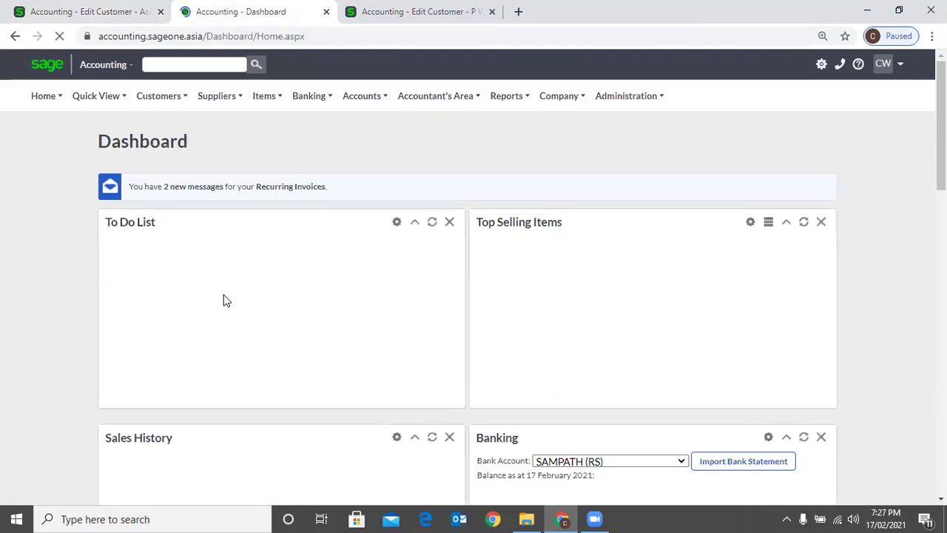
{"action": "left_click", "coordinate": [202, 366]}
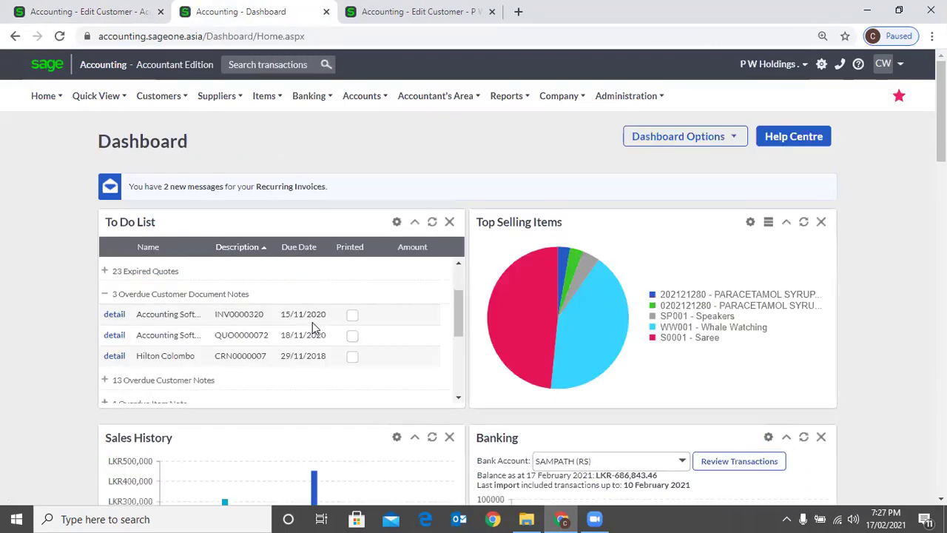
{"action": "left_click", "coordinate": [114, 325]}
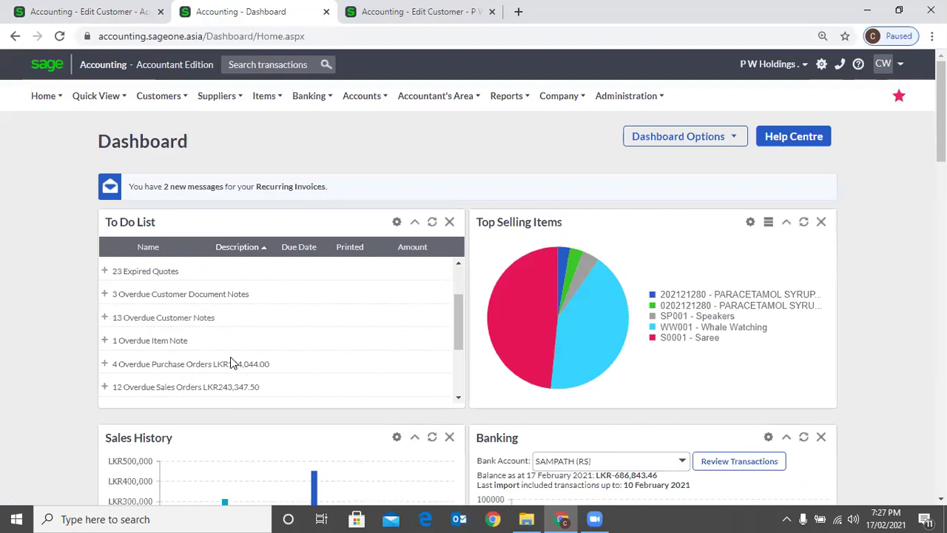
{"action": "left_click", "coordinate": [235, 312]}
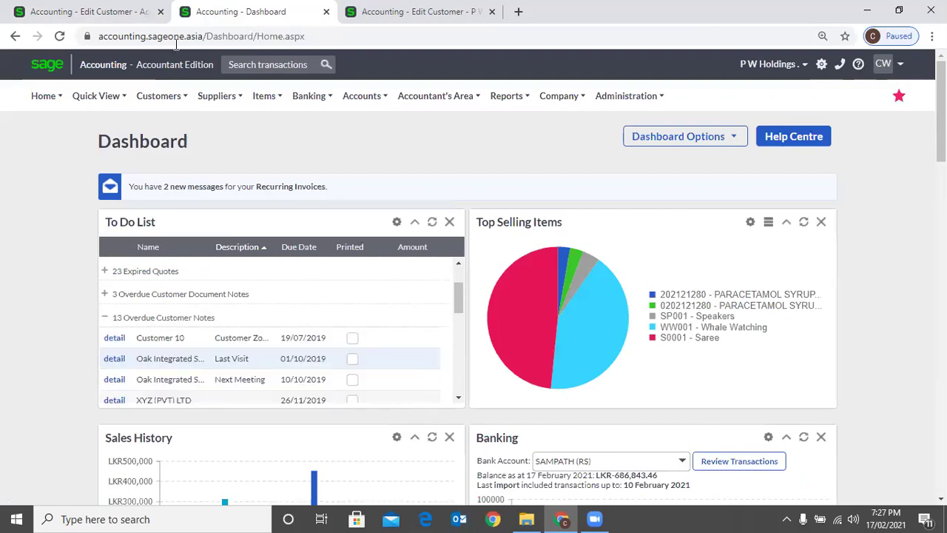
Return to the Accounting Software (Pvt) Ltd record and review its user defined fields alongside its standard details
{"action": "left_click", "coordinate": [116, 18]}
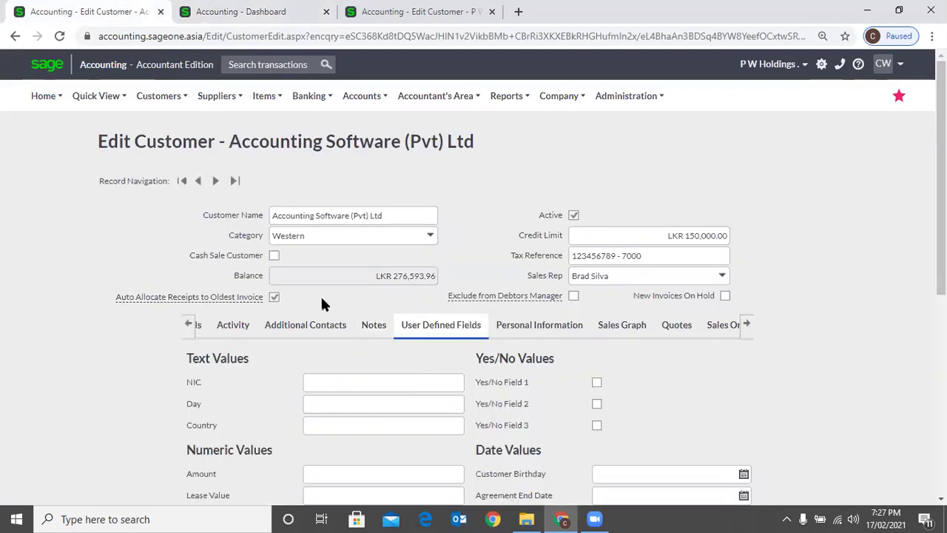
{"action": "scroll", "coordinate": [241, 255], "scroll_direction": "down", "scroll_amount": 1}
{"action": "scroll", "coordinate": [230, 246], "scroll_direction": "down", "scroll_amount": 1}
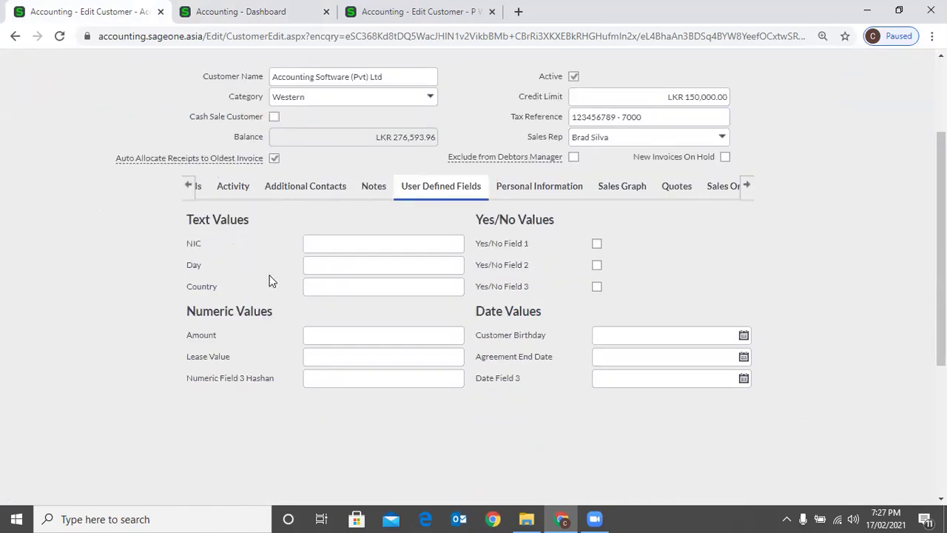
{"action": "left_click", "coordinate": [199, 188]}
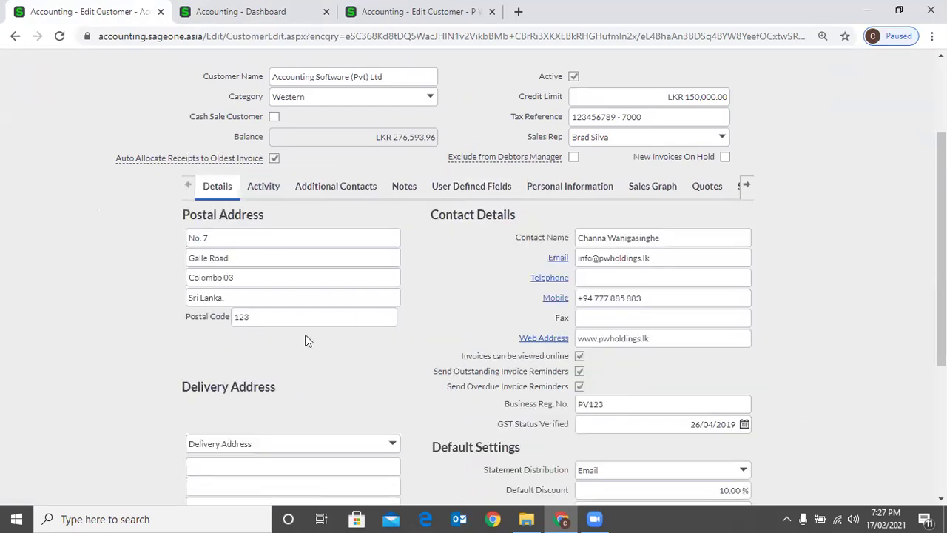
{"action": "left_click", "coordinate": [482, 191]}
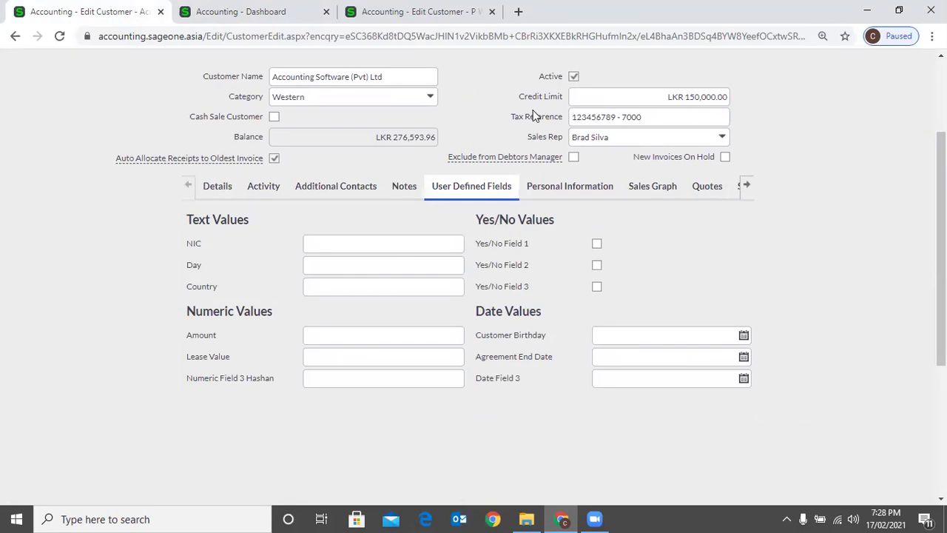
View the customer user defined field names in Company Settings and compare them with the fields on the customer record
{"action": "key", "text": "ctrl+Tab"}
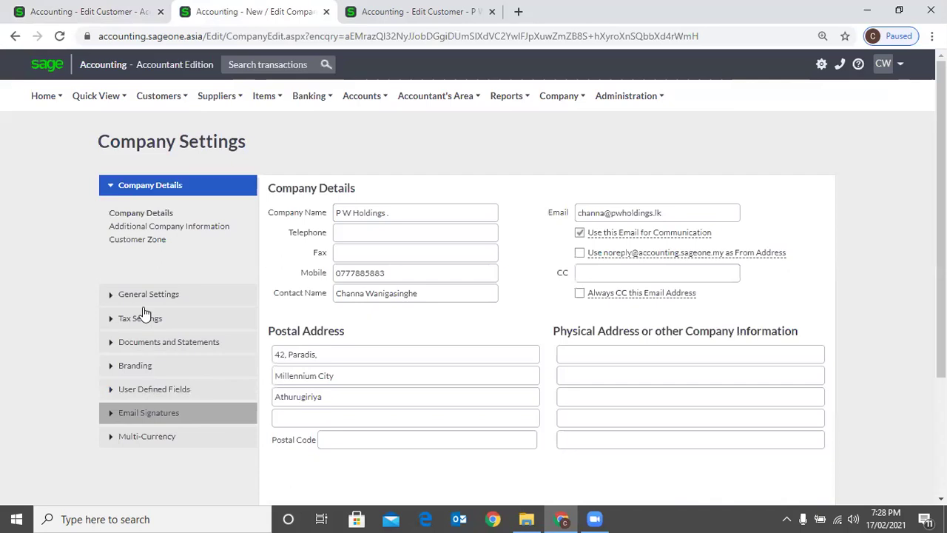
{"action": "left_click", "coordinate": [147, 388]}
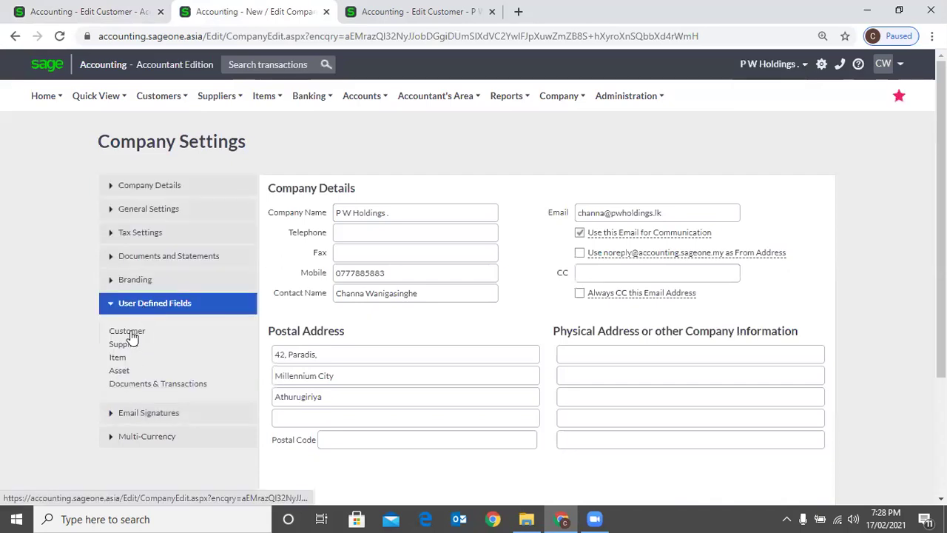
{"action": "left_click", "coordinate": [129, 332]}
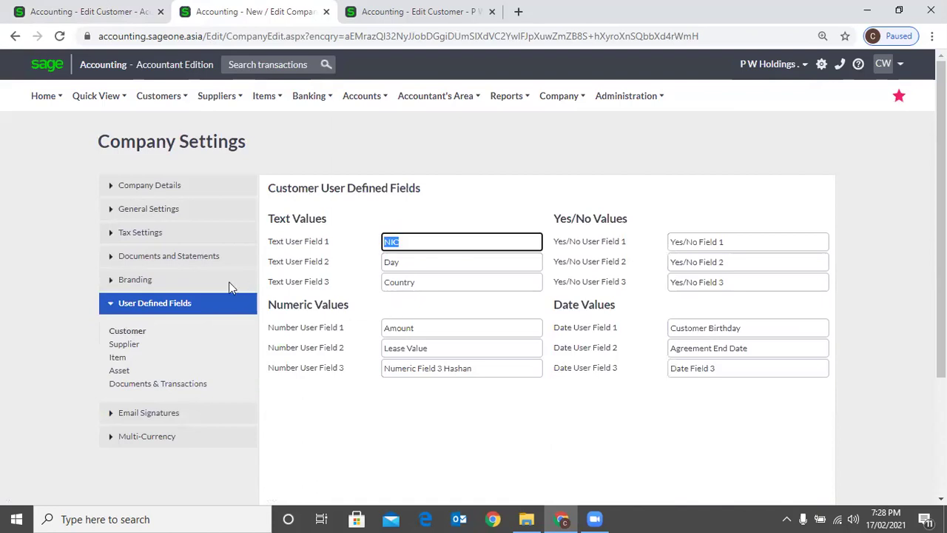
{"action": "left_click", "coordinate": [92, 11]}
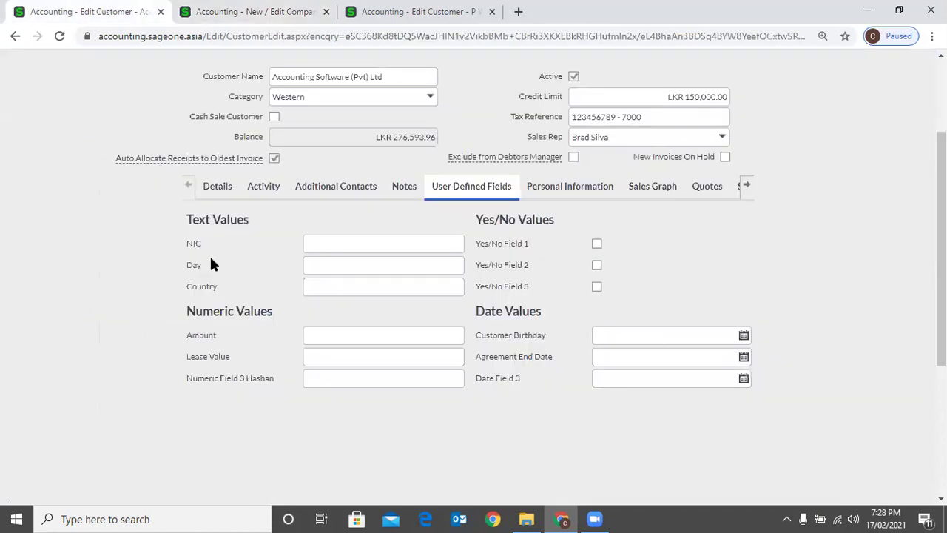
{"action": "scroll", "coordinate": [210, 259], "scroll_direction": "down", "scroll_amount": 3}
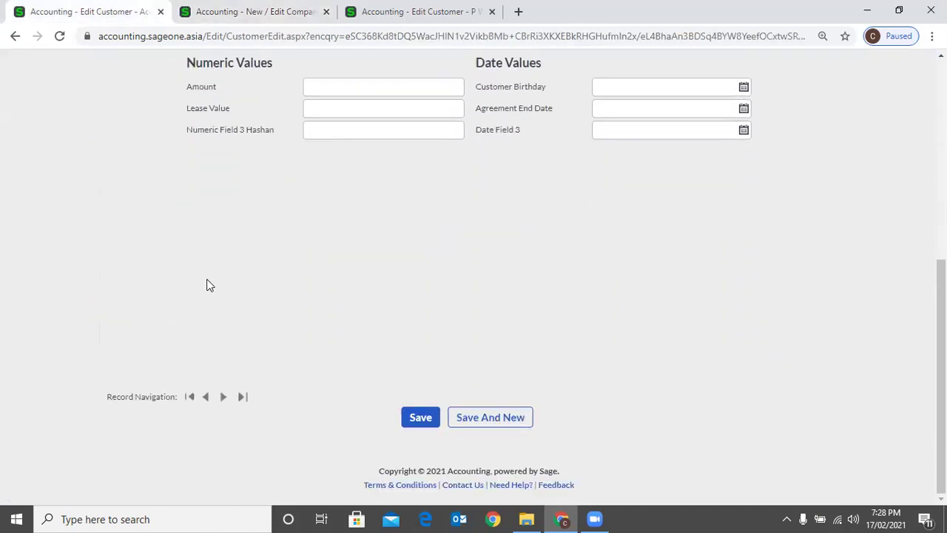
{"action": "scroll", "coordinate": [508, 252], "scroll_direction": "up", "scroll_amount": 4}
Open the customer's personal information and examine the extended removal date and permanent record consent options
{"action": "left_click", "coordinate": [539, 220]}
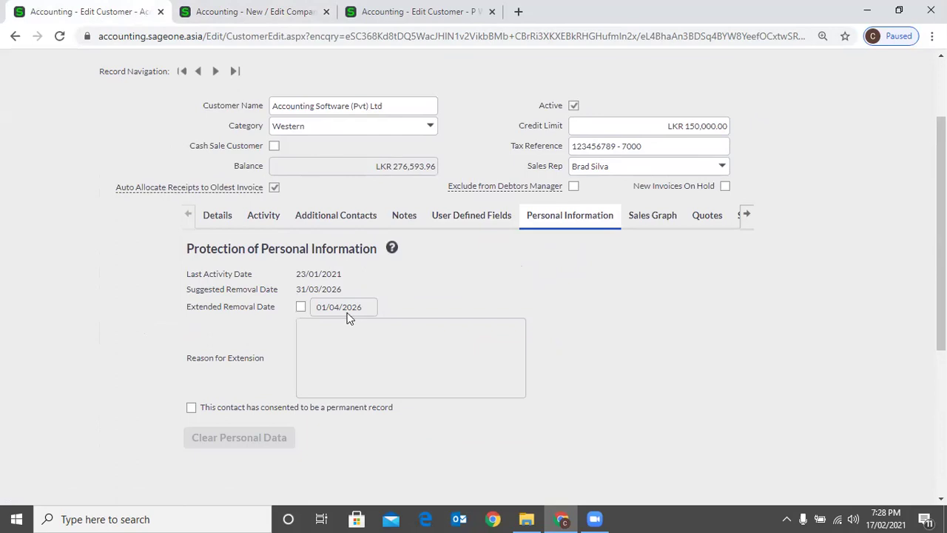
{"action": "left_click", "coordinate": [301, 307]}
{"action": "key", "text": "space"}
{"action": "left_click", "coordinate": [236, 412]}
Open the customer's sales graph and compare this year's monthly sales with last year's
{"action": "left_click", "coordinate": [653, 219]}
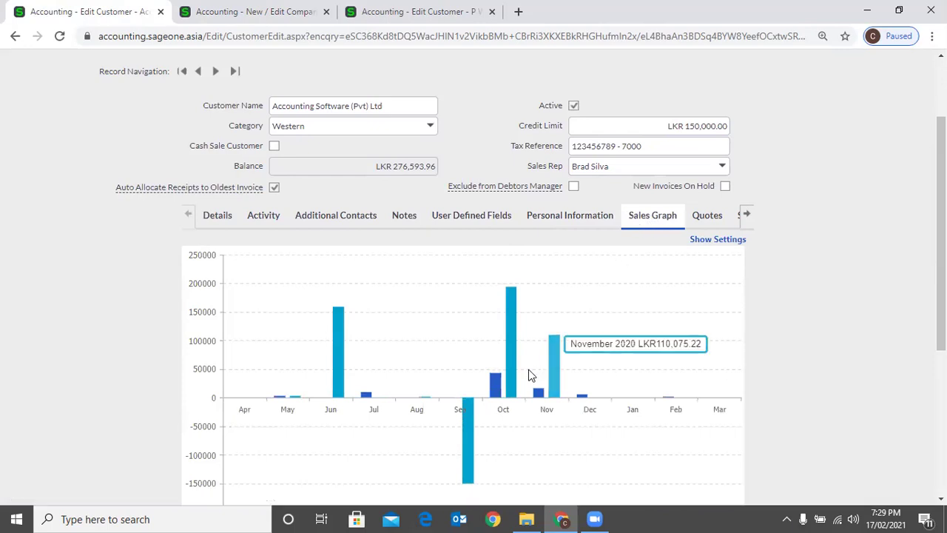
{"action": "scroll", "coordinate": [515, 373], "scroll_direction": "down", "scroll_amount": 1}
{"action": "scroll", "coordinate": [517, 379], "scroll_direction": "down", "scroll_amount": 2}
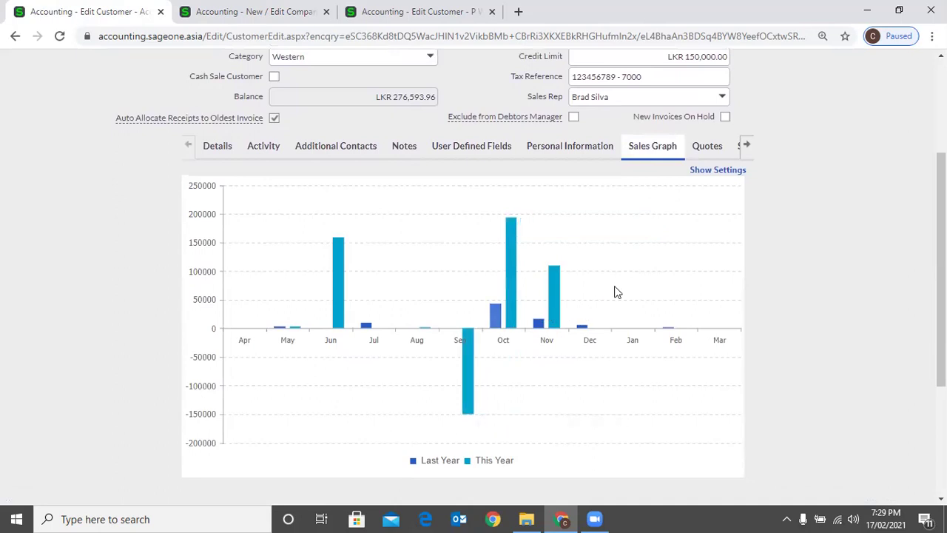
Review the customer's quotes and unpaid invoices
{"action": "left_click", "coordinate": [732, 149]}
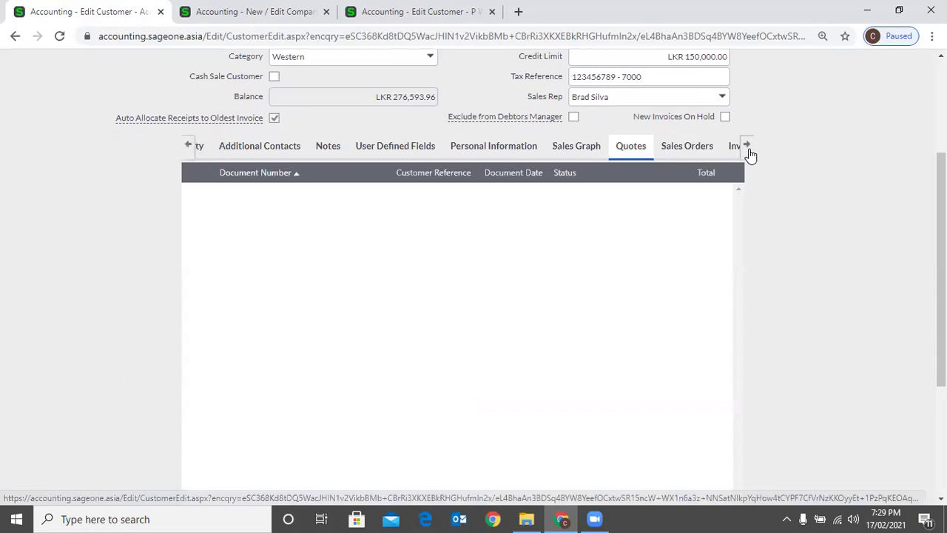
{"action": "left_click", "coordinate": [747, 152]}
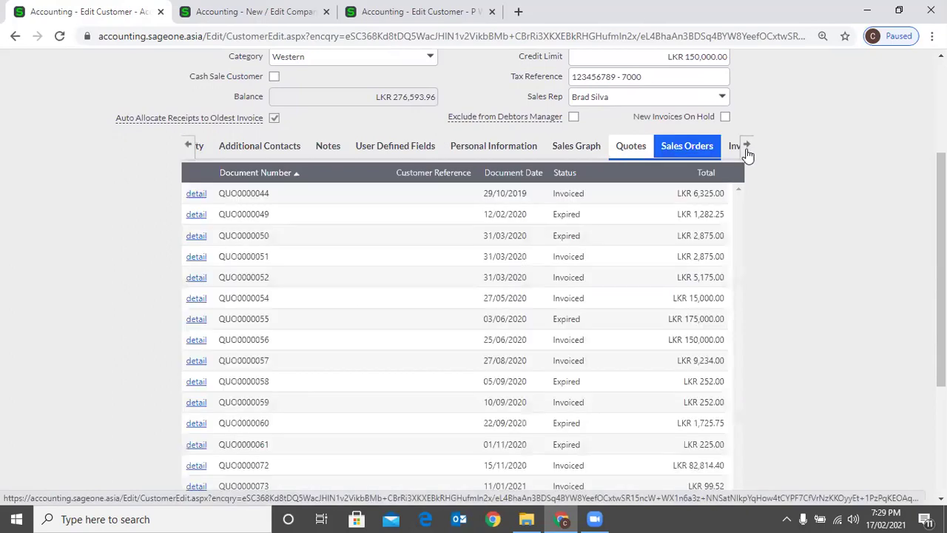
{"action": "left_click", "coordinate": [746, 153]}
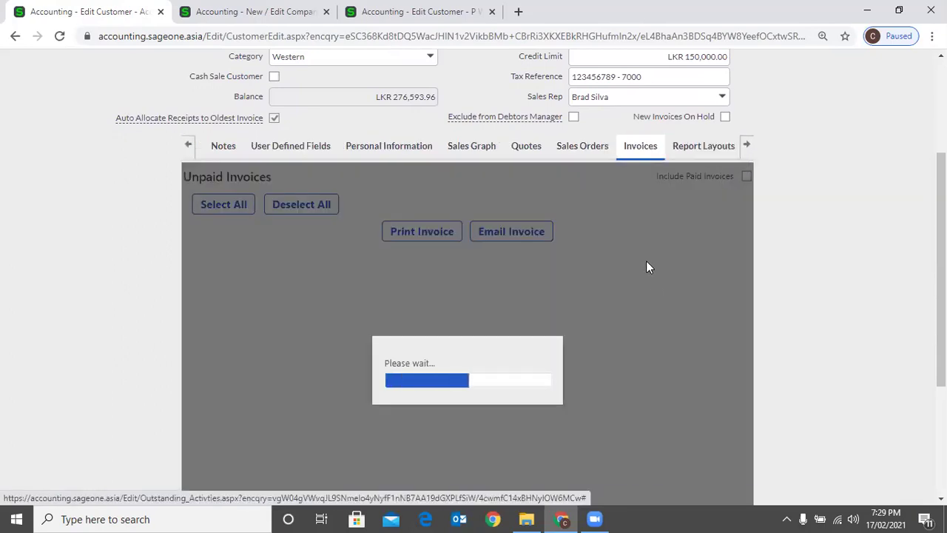
{"action": "left_click", "coordinate": [188, 147]}
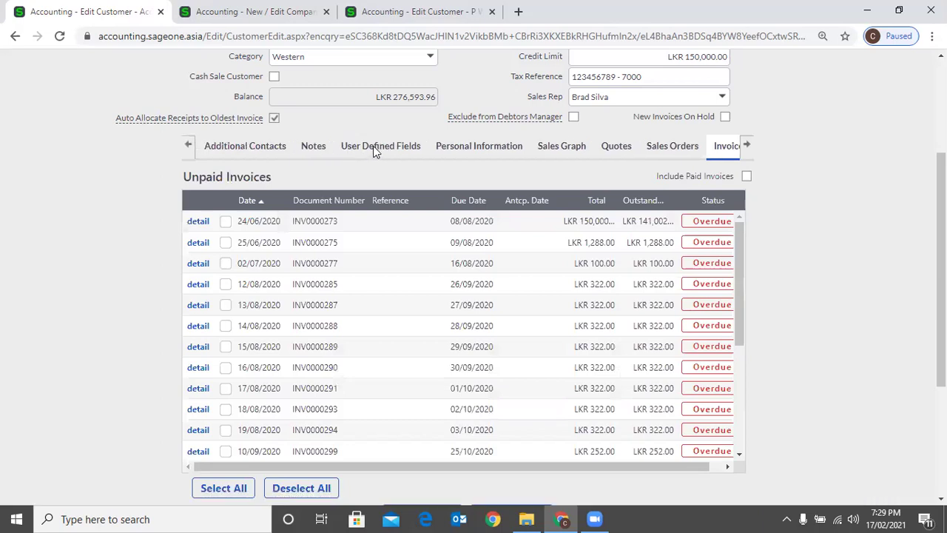
Open the customer's report layouts and review the layout assigned to each document type
{"action": "left_click", "coordinate": [745, 145]}
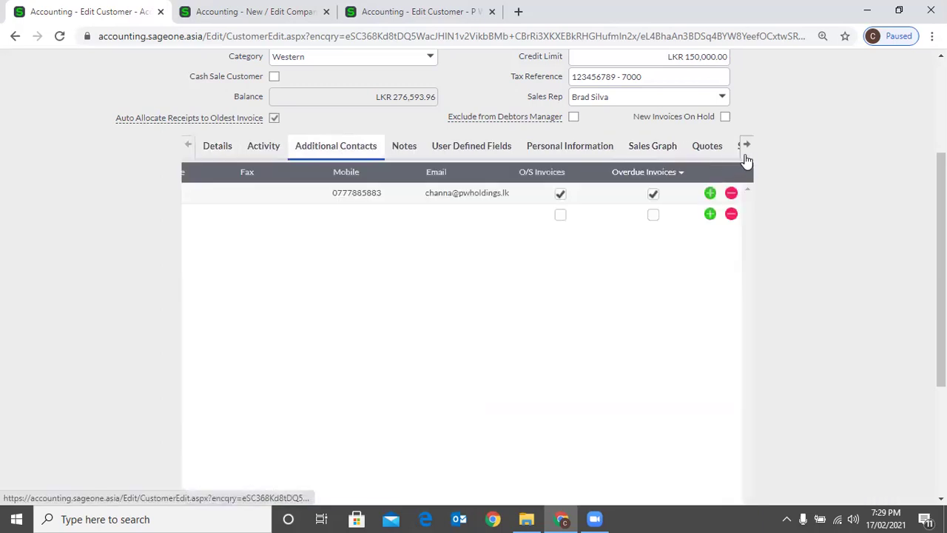
{"action": "left_click", "coordinate": [744, 146]}
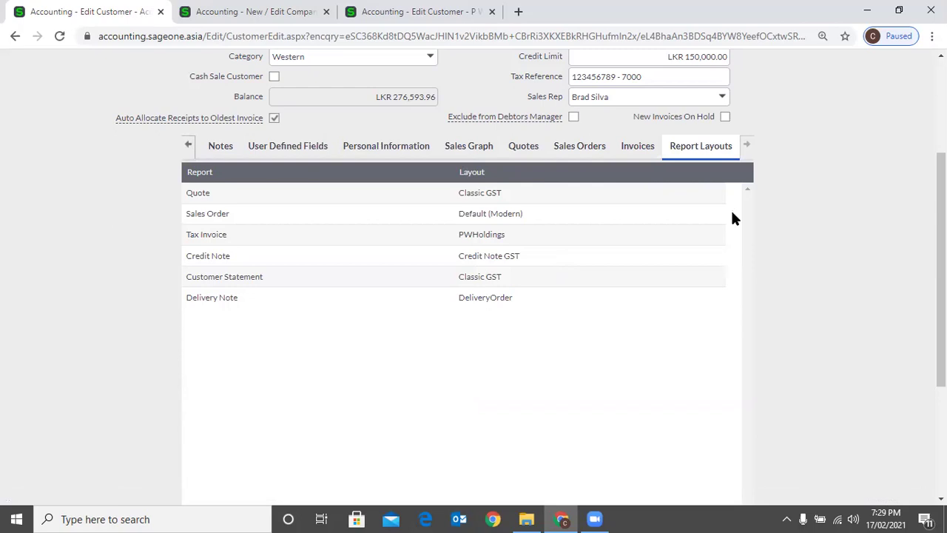
{"action": "scroll", "coordinate": [731, 214], "scroll_direction": "up", "scroll_amount": 1}
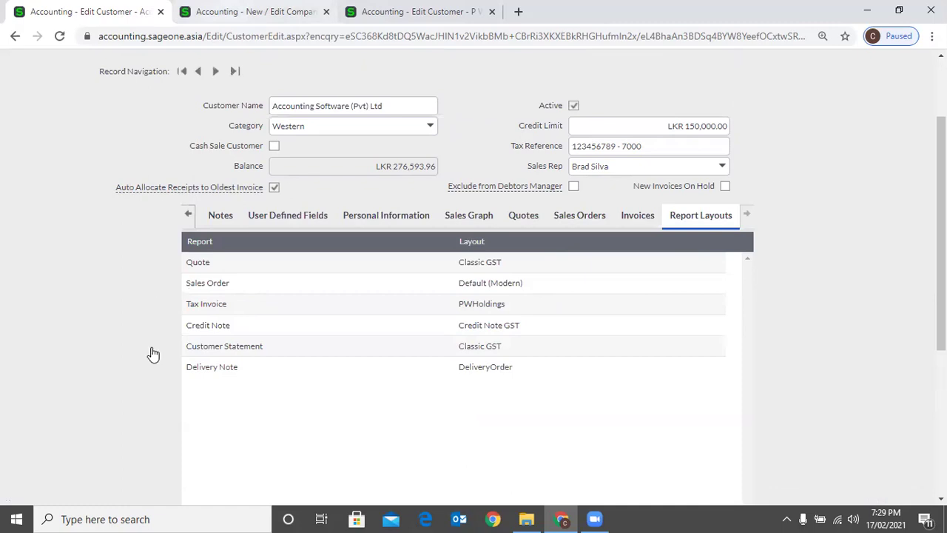
Compare the Tax Invoice layout in Company Settings' invoice and statement layouts with the one on the customer's record
{"action": "key", "text": "ctrl+Tab"}
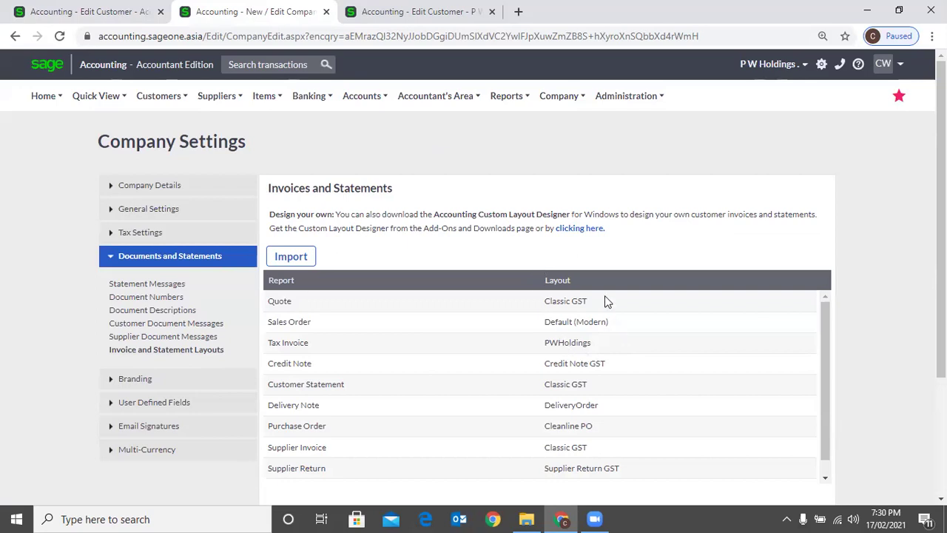
{"action": "scroll", "coordinate": [605, 319], "scroll_direction": "down", "scroll_amount": 3}
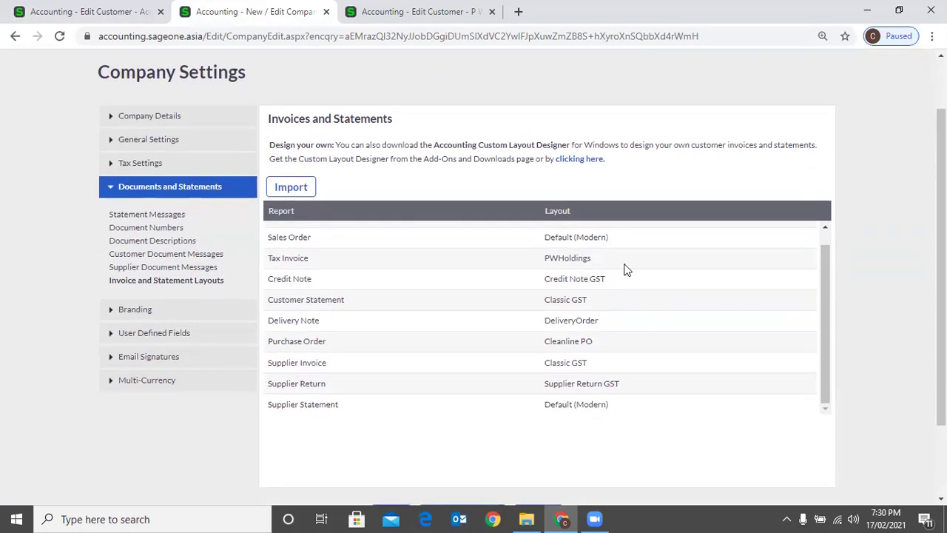
{"action": "left_click", "coordinate": [611, 259]}
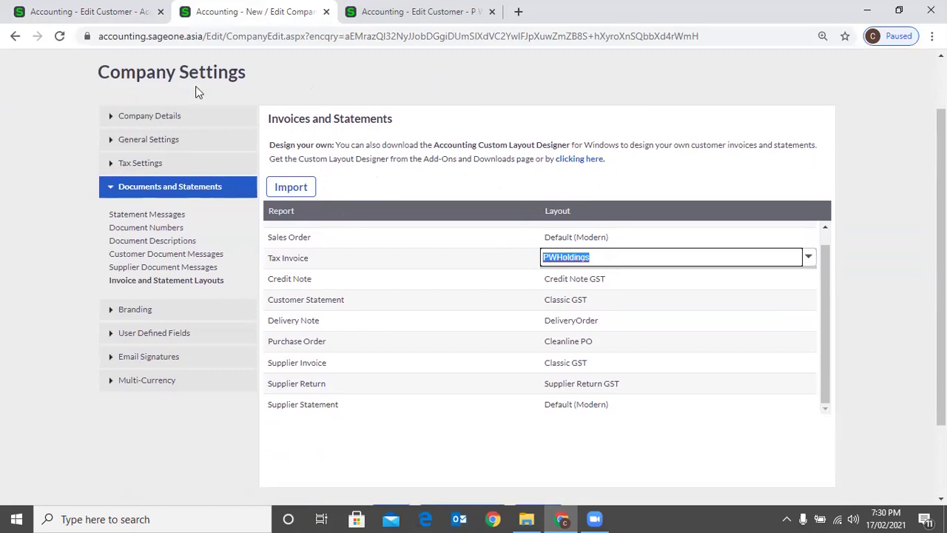
{"action": "left_click", "coordinate": [108, 13]}
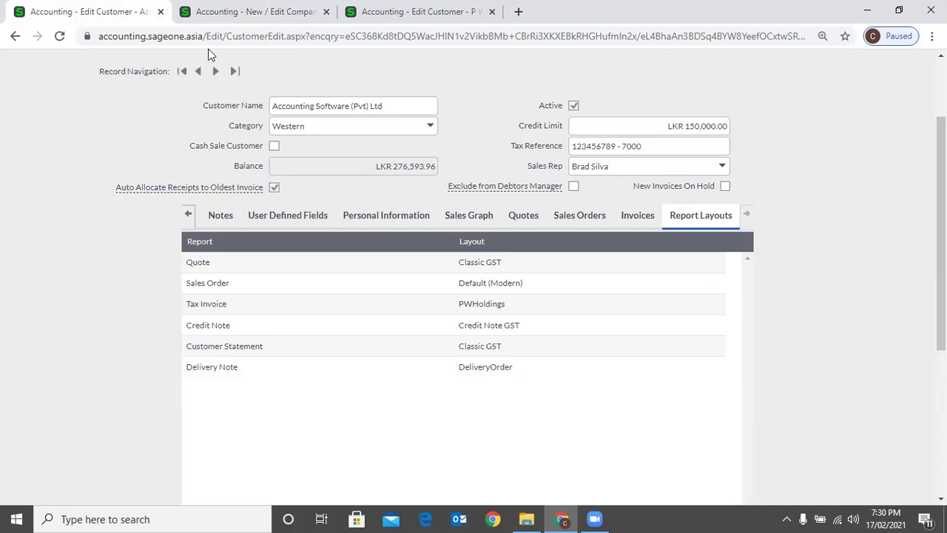
{"action": "left_click", "coordinate": [244, 11]}
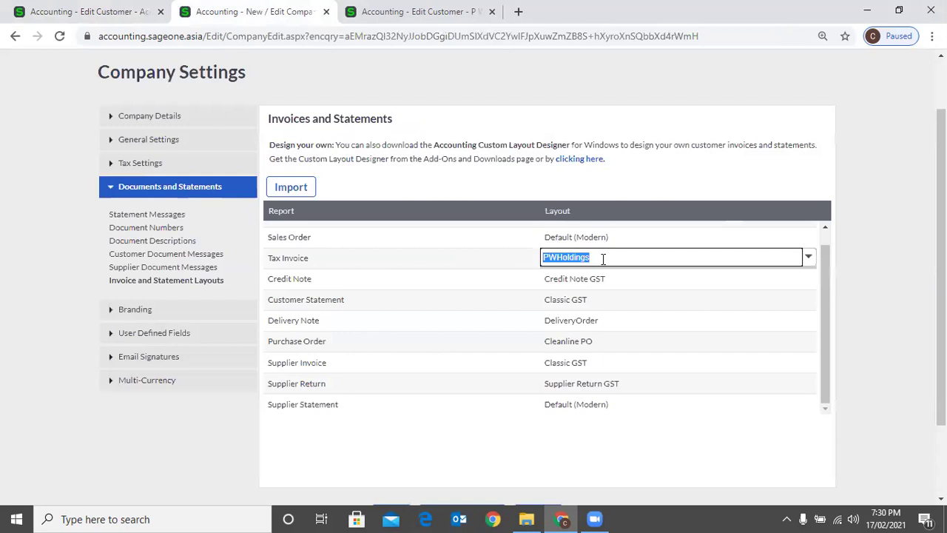
{"action": "left_click", "coordinate": [93, 12]}
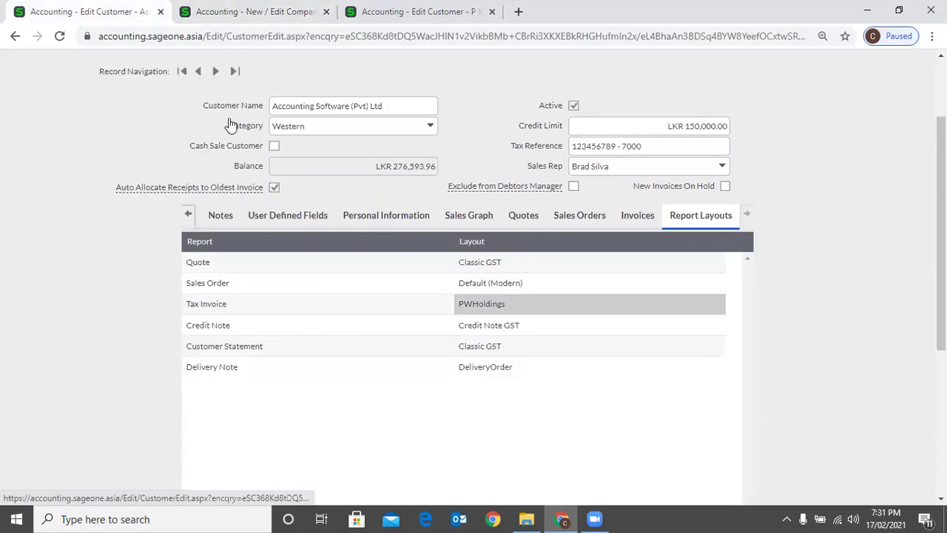
{"action": "left_click", "coordinate": [244, 12]}
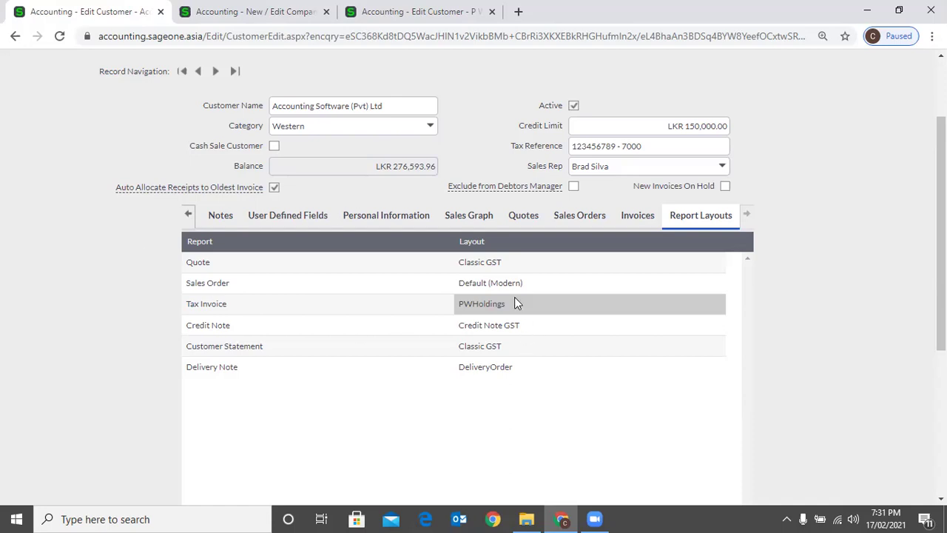
View the layouts available for the customer's Tax Invoice and Quote, keeping the current selections
{"action": "left_click", "coordinate": [583, 298]}
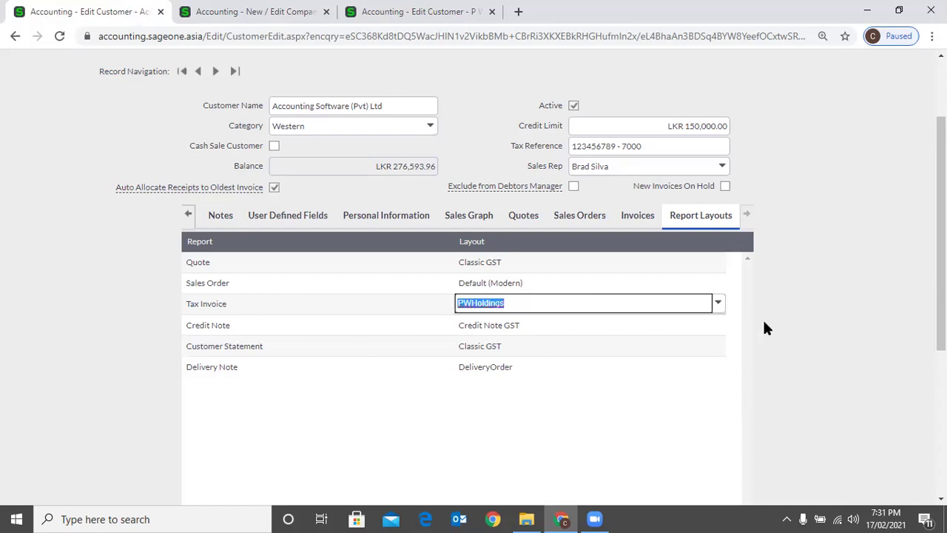
{"action": "left_click", "coordinate": [717, 305]}
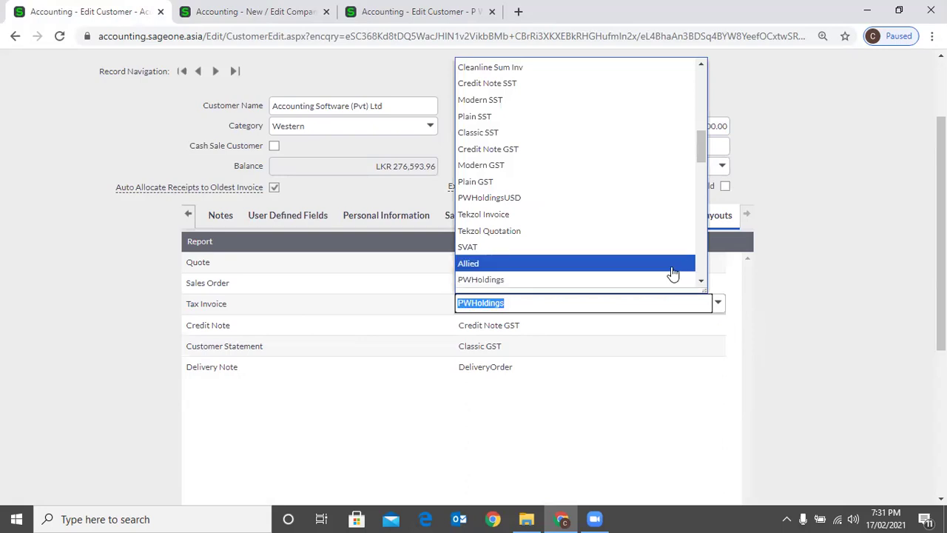
{"action": "left_click", "coordinate": [720, 264]}
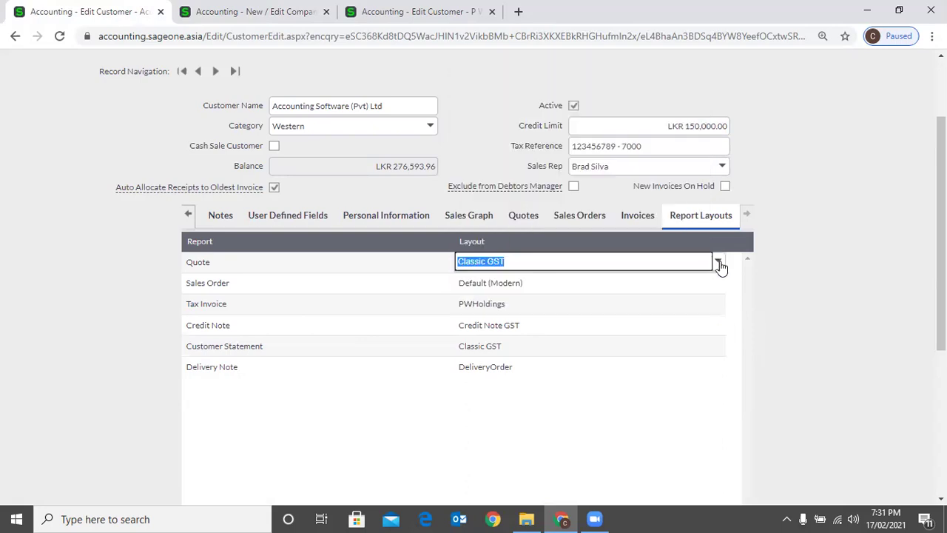
{"action": "left_click", "coordinate": [718, 263]}
{"action": "left_click", "coordinate": [828, 234]}
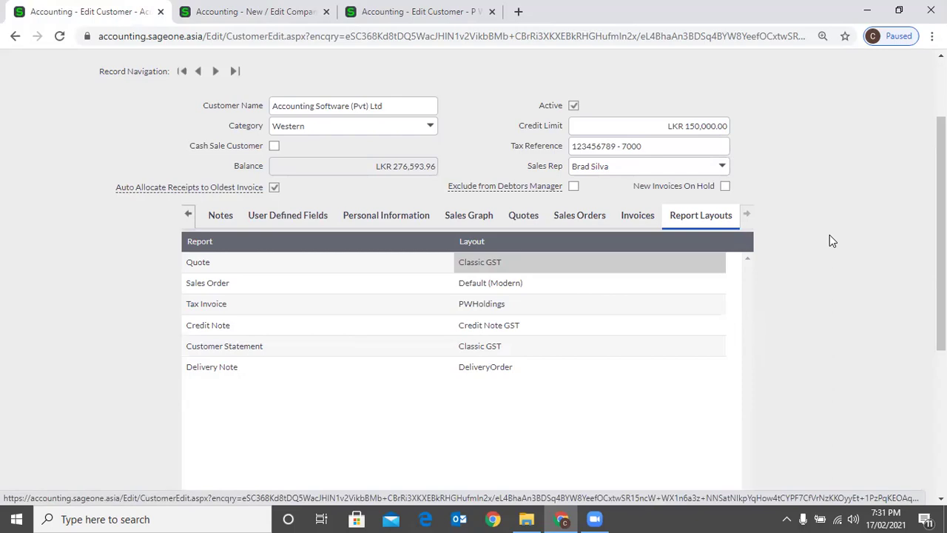
Return to the customer's Details section and open a blank new customer record
{"action": "scroll", "coordinate": [724, 311], "scroll_direction": "down", "scroll_amount": 3}
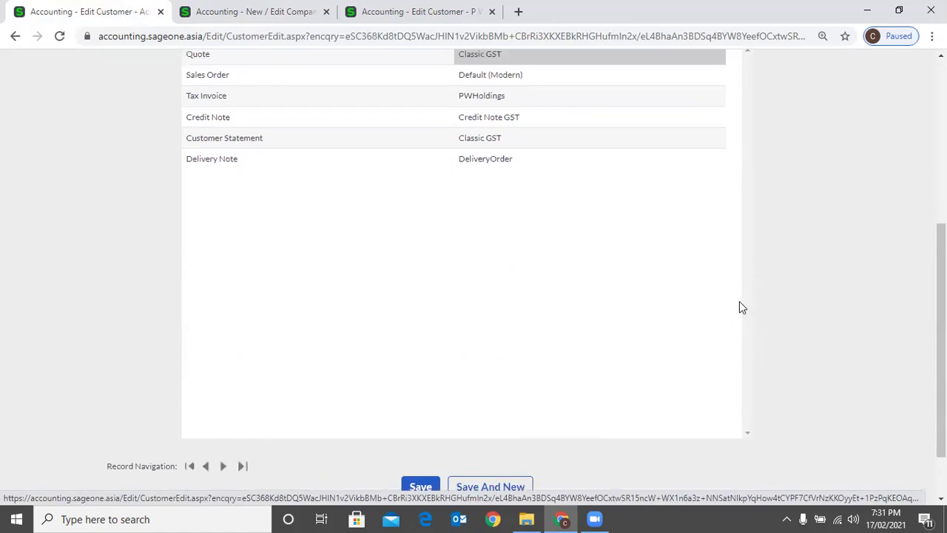
{"action": "scroll", "coordinate": [709, 325], "scroll_direction": "down", "scroll_amount": 1}
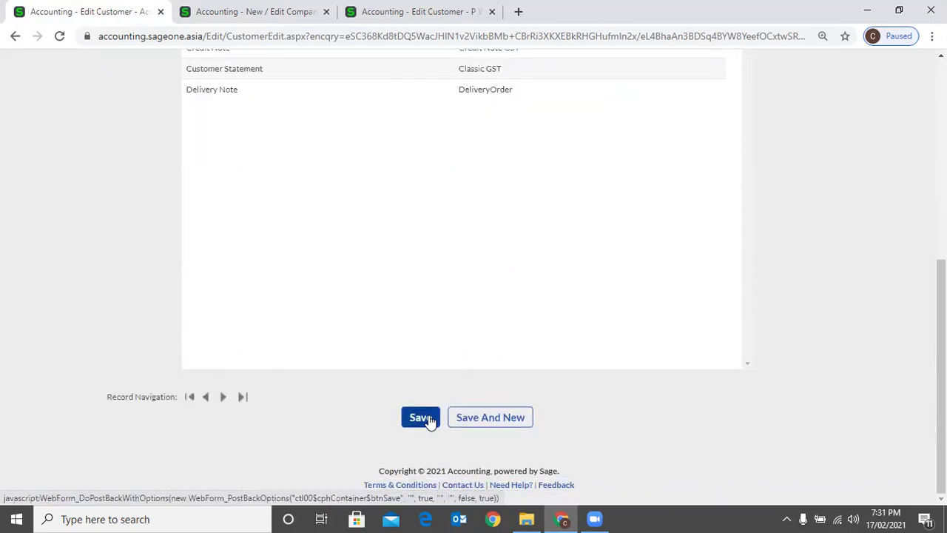
{"action": "scroll", "coordinate": [506, 358], "scroll_direction": "up", "scroll_amount": 1}
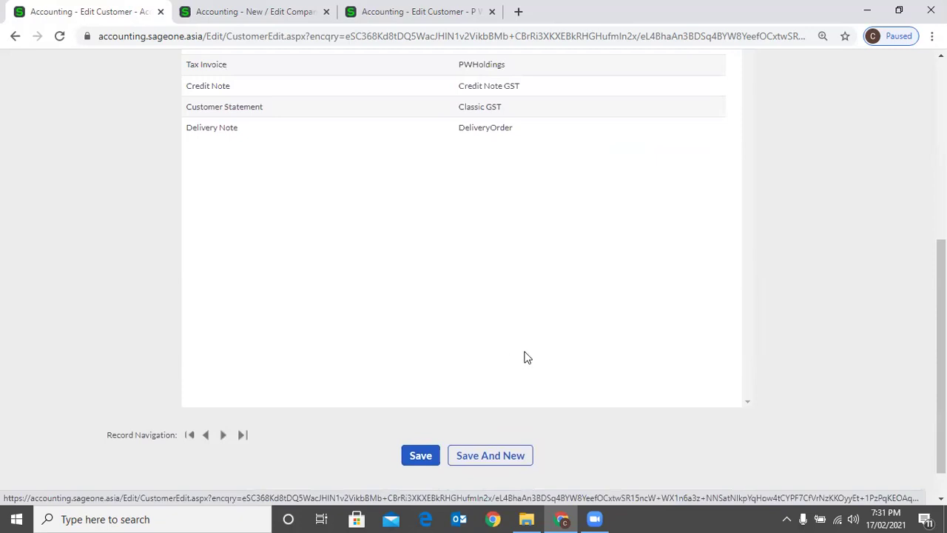
{"action": "scroll", "coordinate": [526, 358], "scroll_direction": "up", "scroll_amount": 5}
{"action": "left_click", "coordinate": [188, 326]}
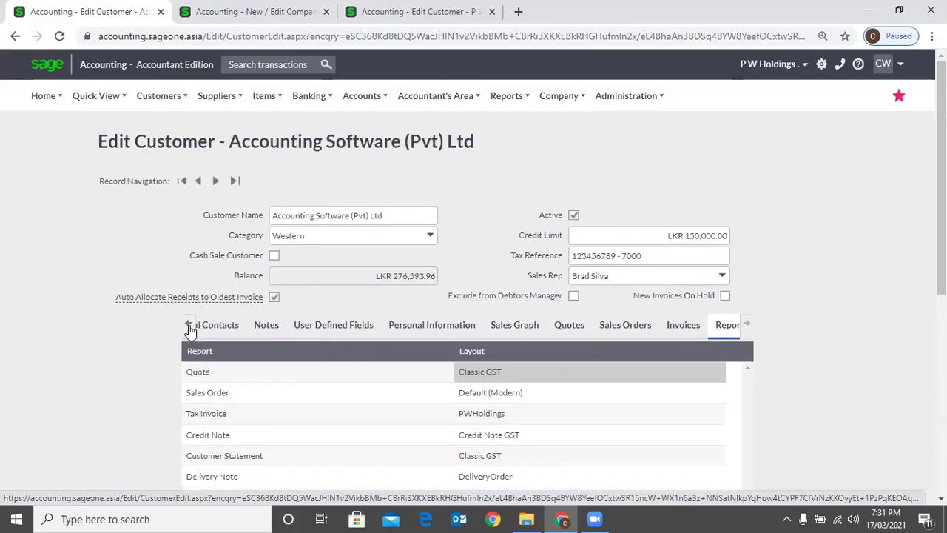
{"action": "left_click", "coordinate": [189, 326]}
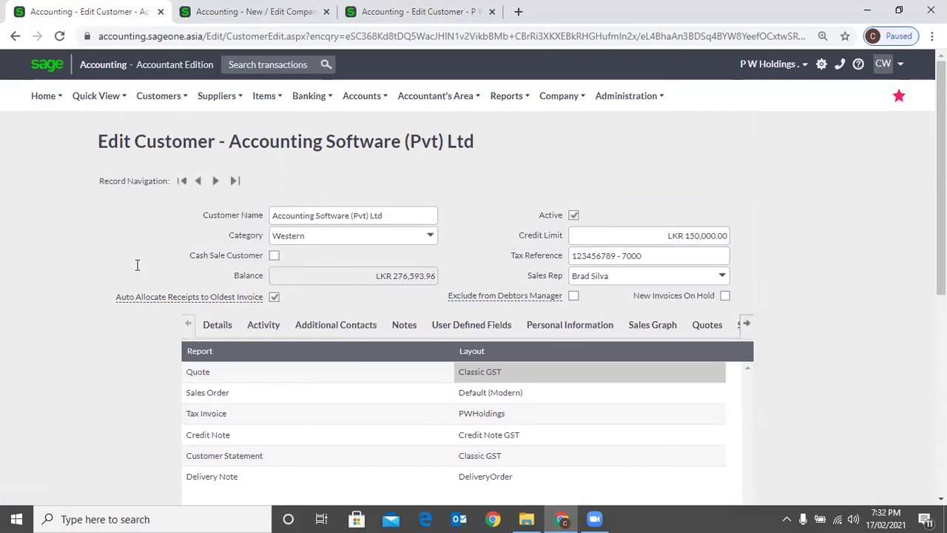
{"action": "left_click", "coordinate": [217, 325]}
{"action": "mouse_move", "coordinate": [161, 96]}
{"action": "left_click", "coordinate": [170, 123]}
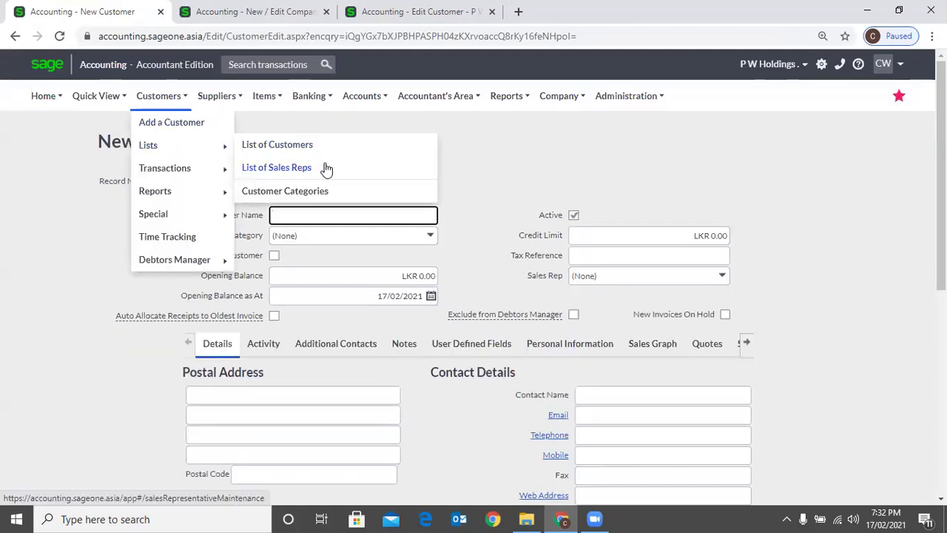
Open the list of sales reps and start a new sales rep record
{"action": "left_click", "coordinate": [331, 163]}
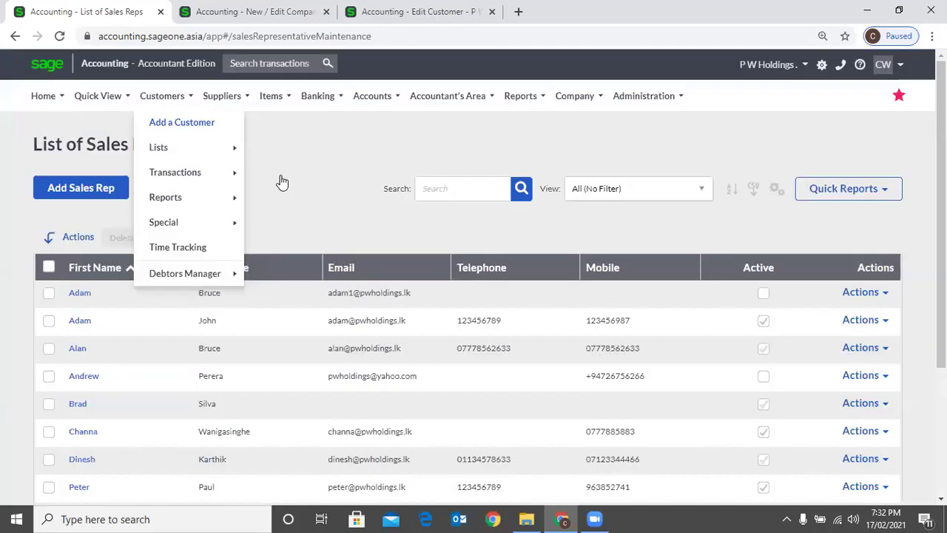
{"action": "mouse_move", "coordinate": [178, 148]}
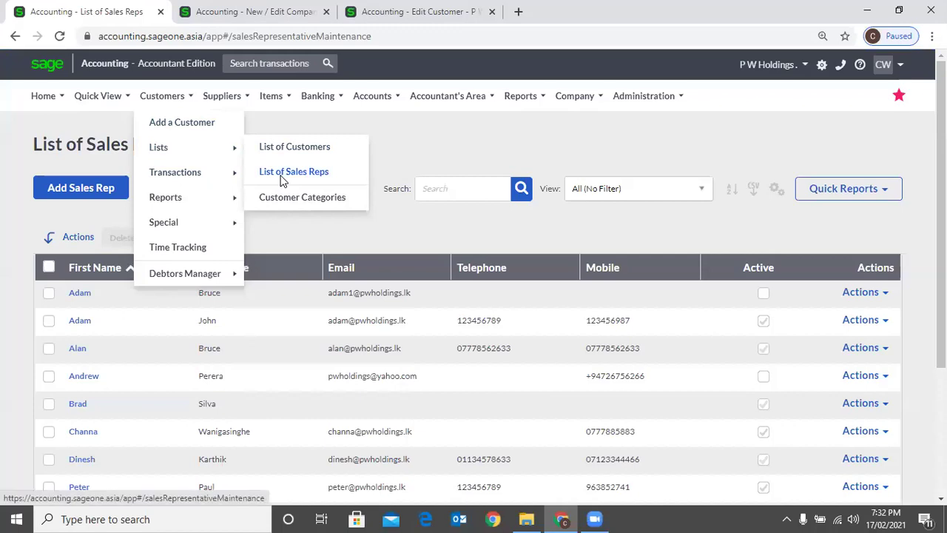
{"action": "left_click", "coordinate": [282, 178]}
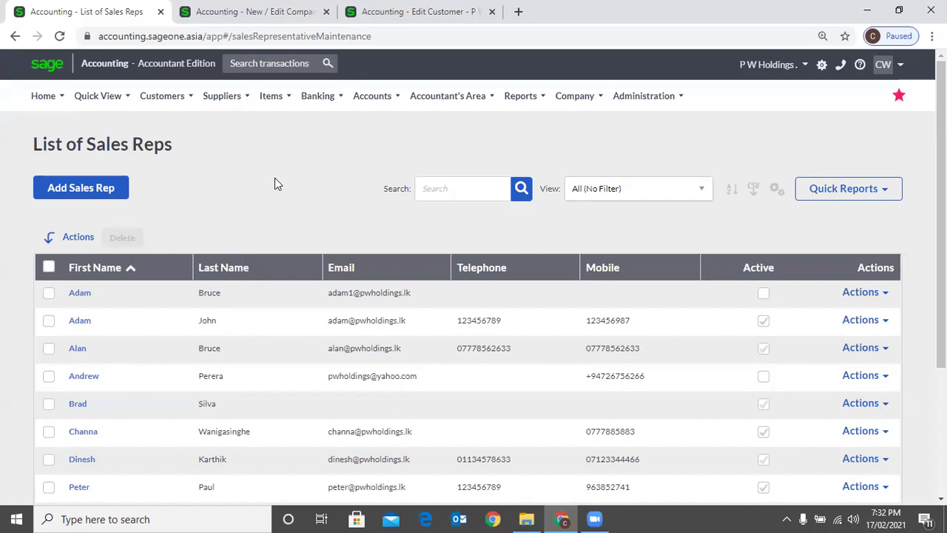
{"action": "left_click", "coordinate": [95, 198]}
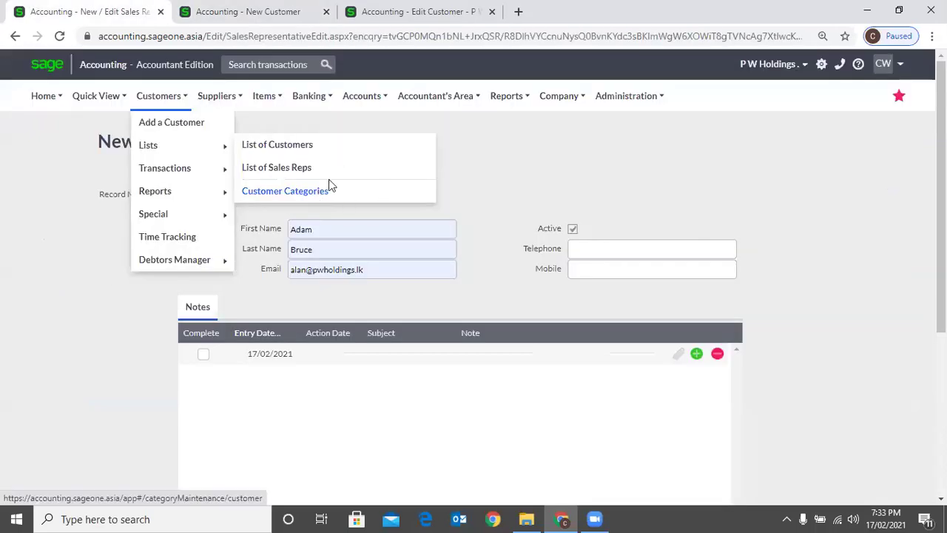
Open a blank customer category from Customer Categories and view the category choices on the new customer record
{"action": "left_click", "coordinate": [326, 190]}
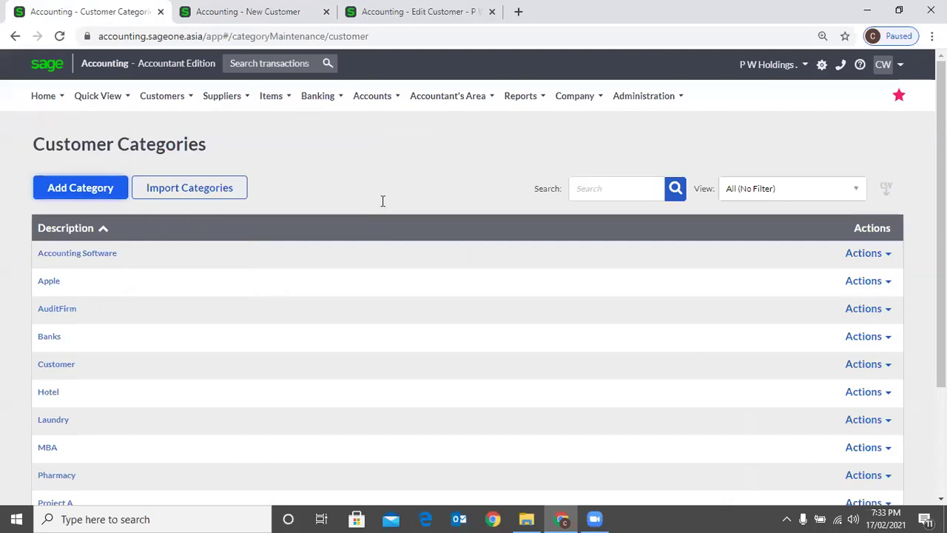
{"action": "key", "text": "Return"}
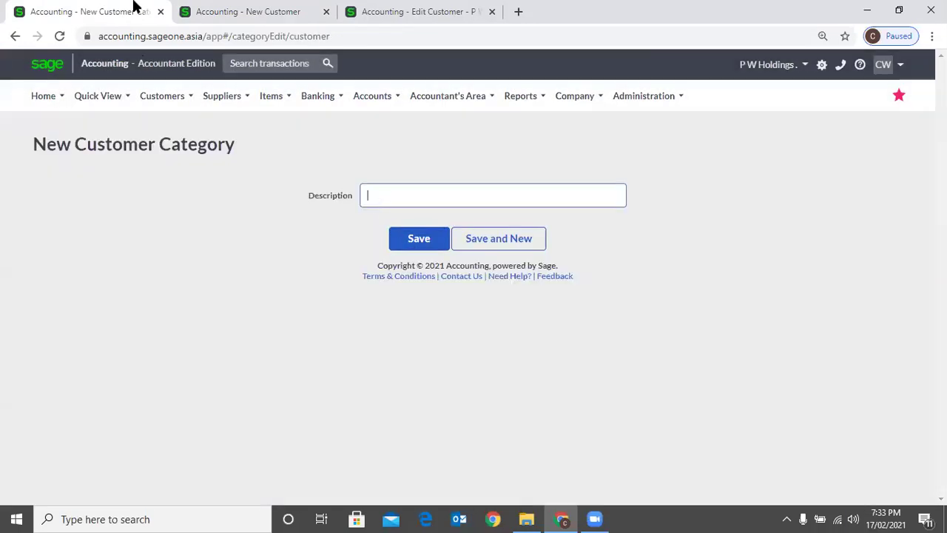
{"action": "left_click", "coordinate": [245, 11]}
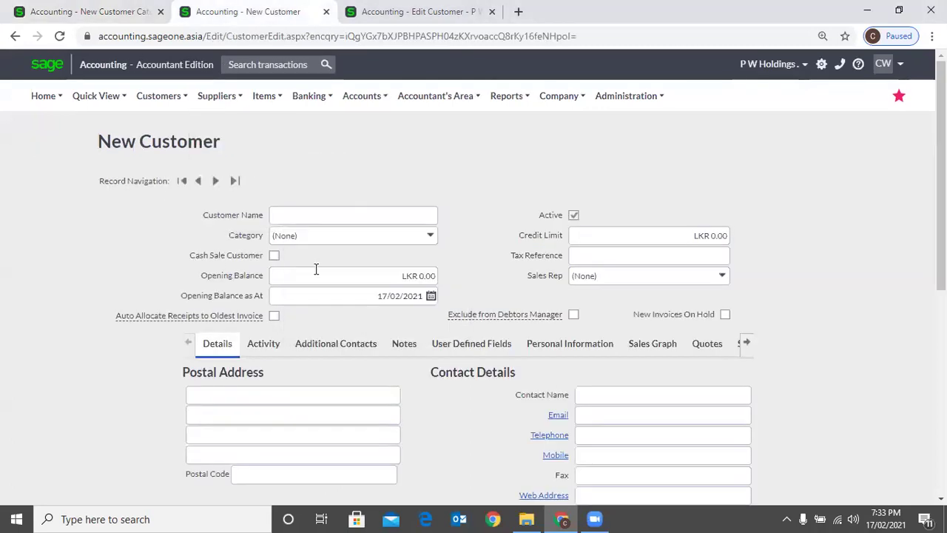
{"action": "left_click", "coordinate": [429, 235]}
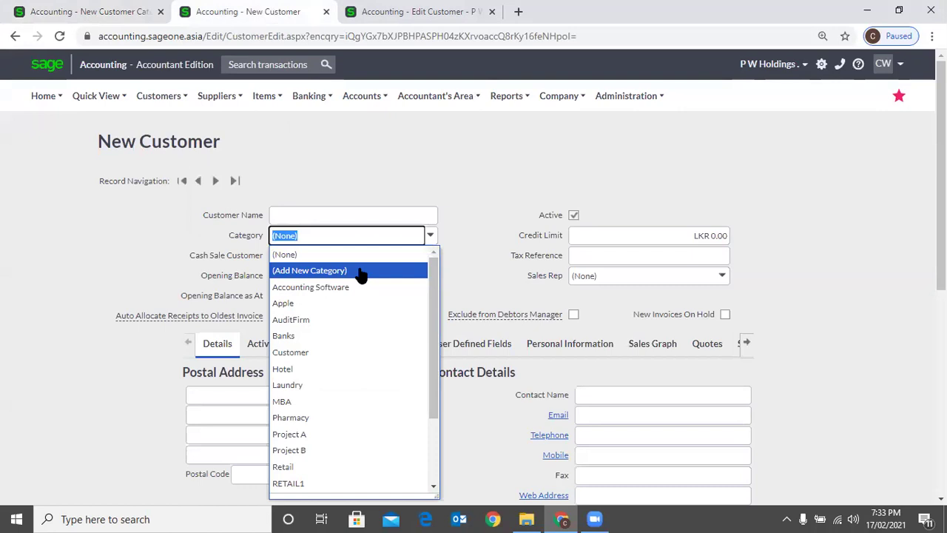
{"action": "left_click", "coordinate": [352, 181]}
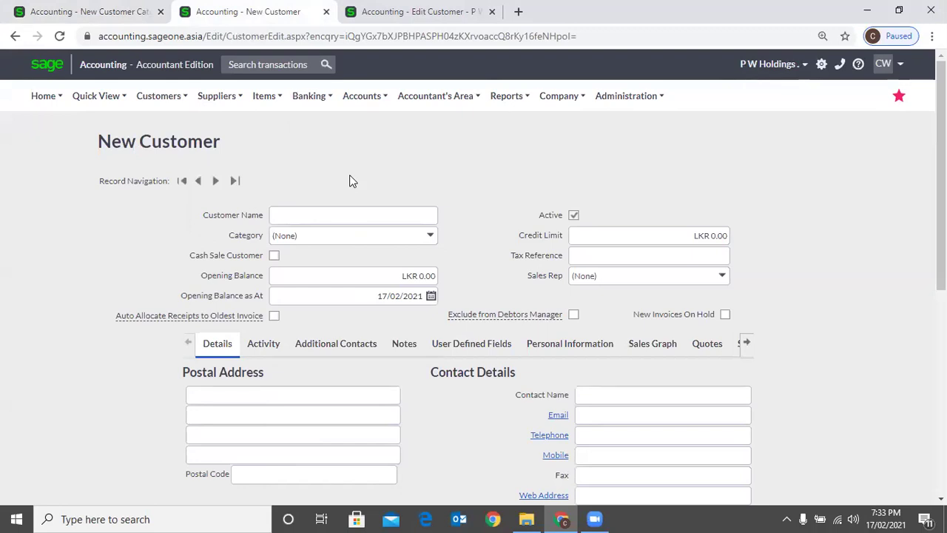
Look over the blank new customer record's address and contact fields and the available customer lists
{"action": "left_click", "coordinate": [158, 96]}
{"action": "mouse_move", "coordinate": [185, 153]}
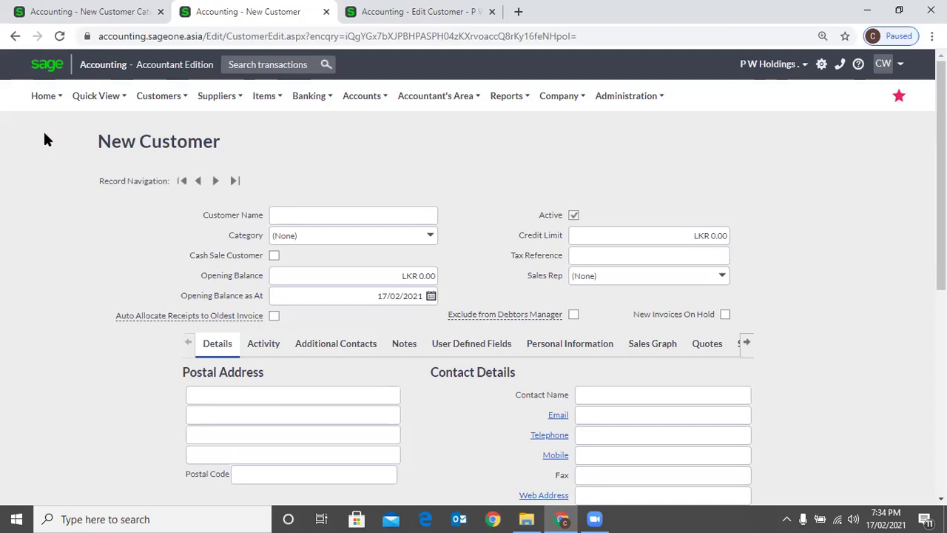
{"action": "scroll", "coordinate": [361, 400], "scroll_direction": "down", "scroll_amount": 1}
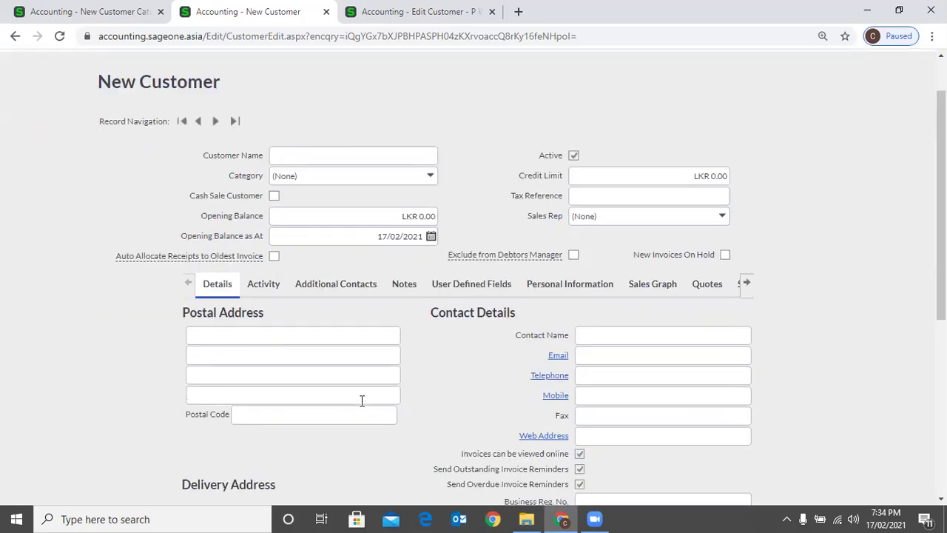
{"action": "scroll", "coordinate": [361, 400], "scroll_direction": "down", "scroll_amount": 1}
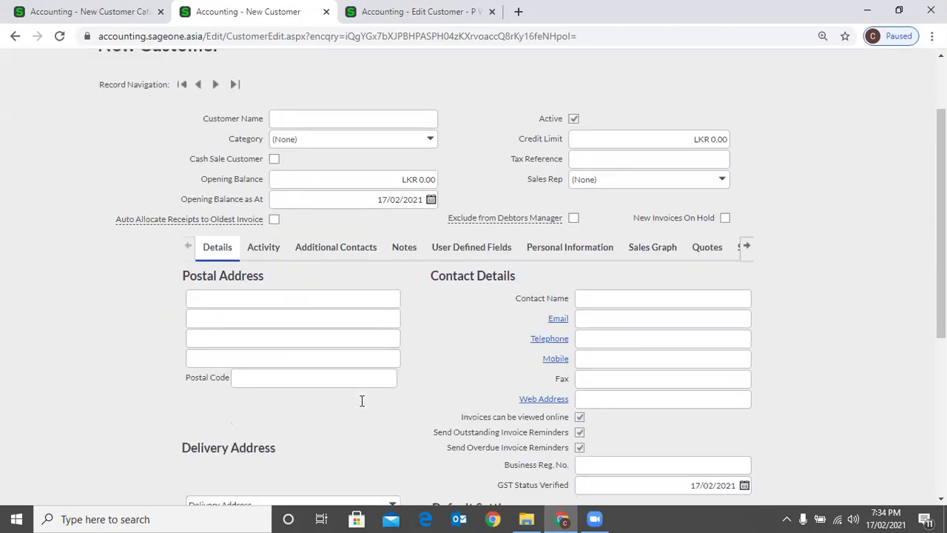
{"action": "scroll", "coordinate": [362, 401], "scroll_direction": "down", "scroll_amount": 1}
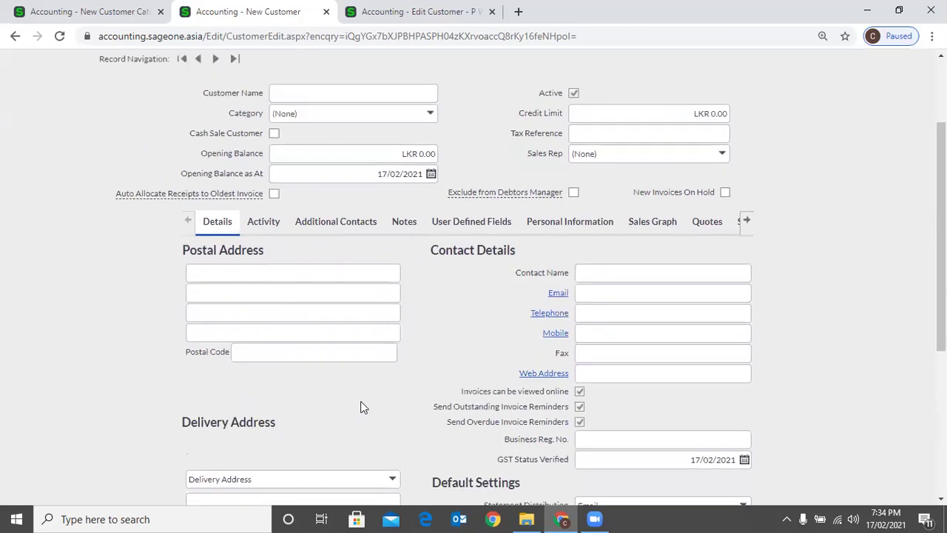
{"action": "scroll", "coordinate": [362, 406], "scroll_direction": "up", "scroll_amount": 3}
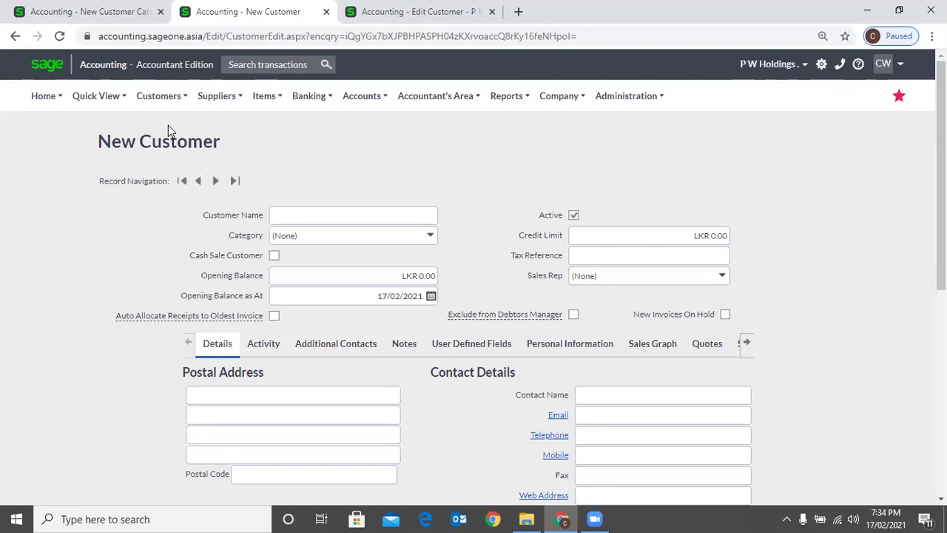
{"action": "mouse_move", "coordinate": [158, 95]}
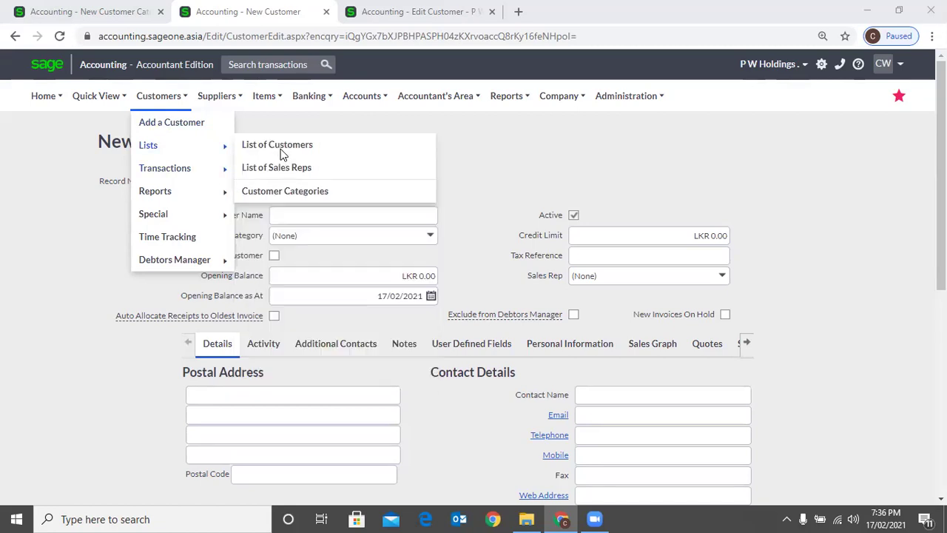
Open the list of customers from the blank new customer record
{"action": "left_click", "coordinate": [282, 153]}
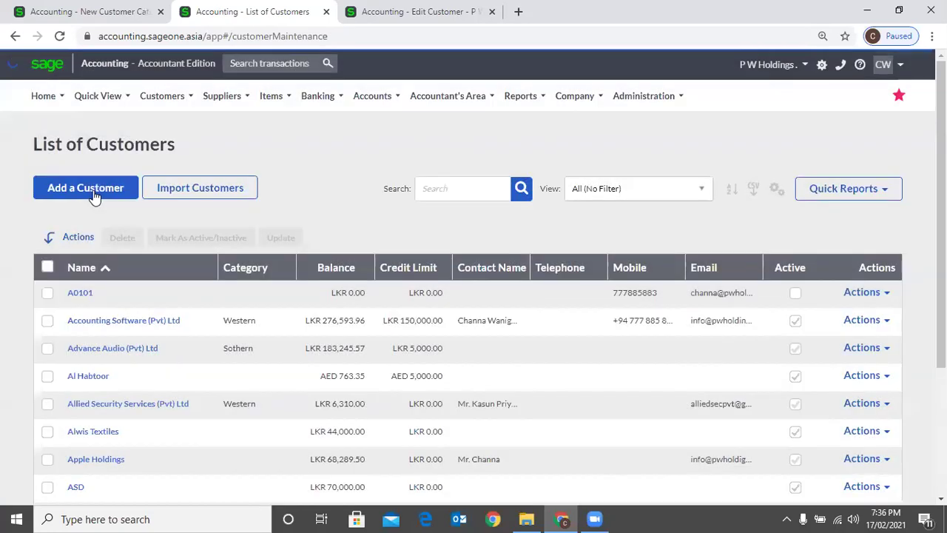
{"action": "left_click", "coordinate": [94, 194]}
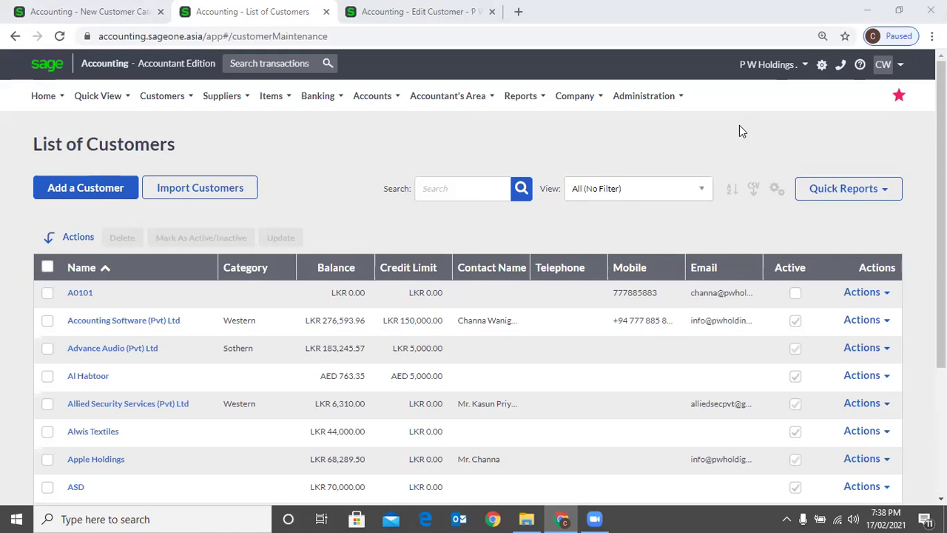
{"action": "left_click", "coordinate": [666, 130]}
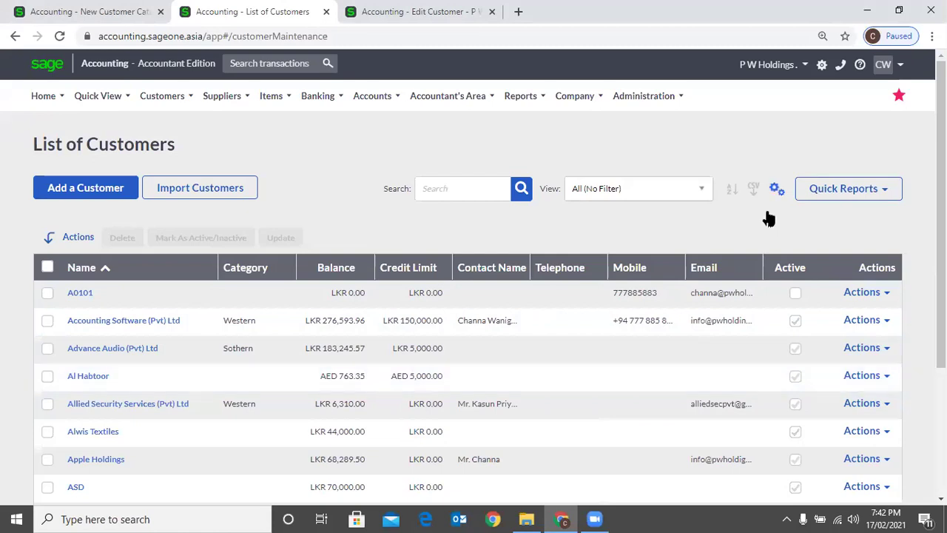
Customise the customer list's grid to show the Price List column and hide the Tel Number column
{"action": "left_click", "coordinate": [776, 189]}
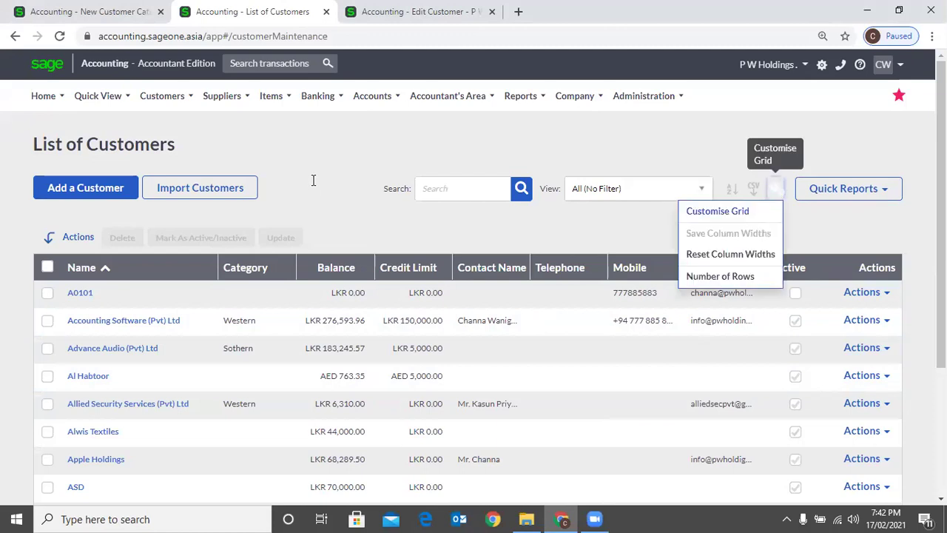
{"action": "left_click", "coordinate": [313, 180]}
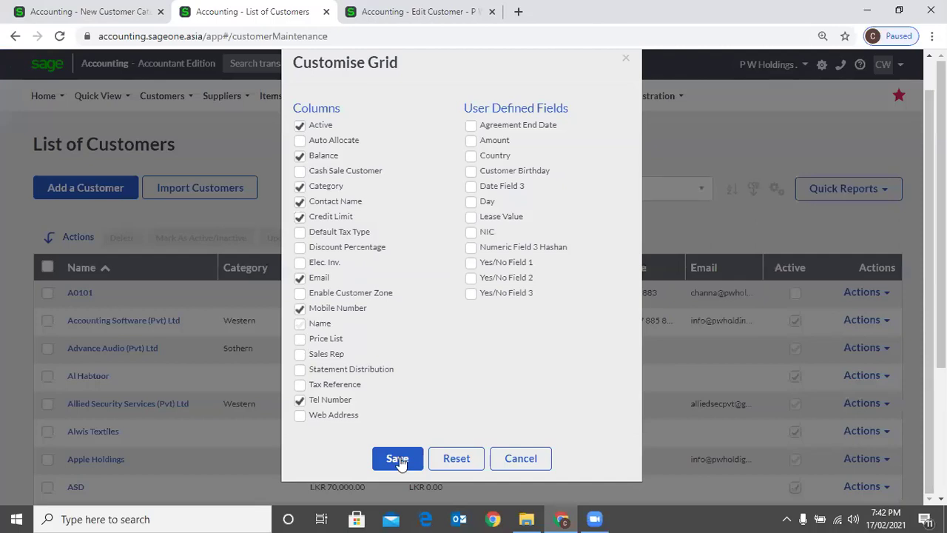
{"action": "left_click", "coordinate": [398, 459]}
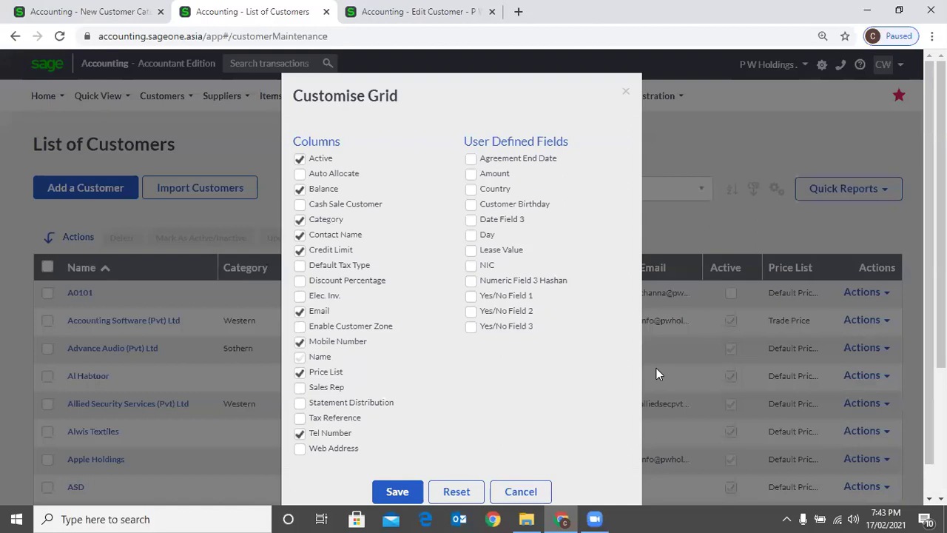
{"action": "left_click", "coordinate": [397, 491]}
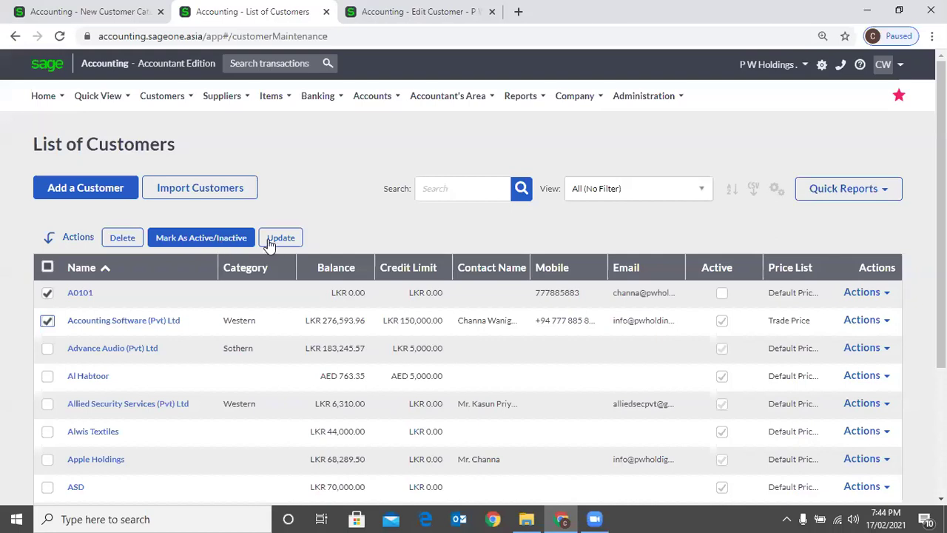
View the bulk update options for customers A0101 and Accounting Software (Pvt) Ltd, leaving both records unchanged
{"action": "left_click", "coordinate": [276, 240]}
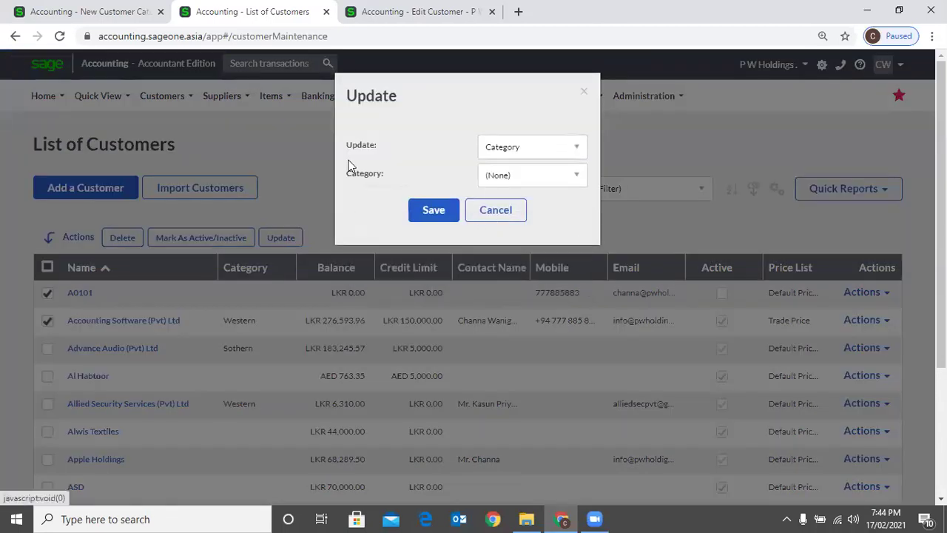
{"action": "left_click", "coordinate": [322, 159]}
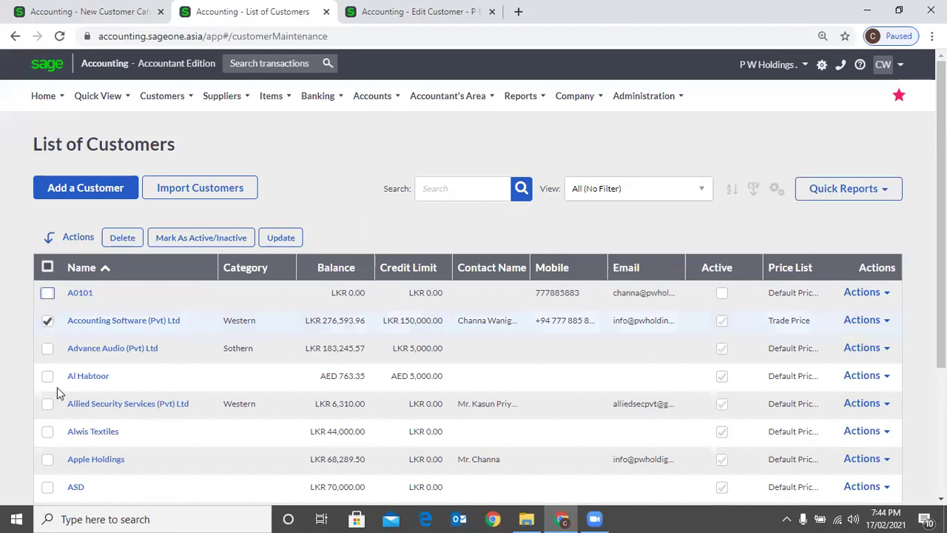
Assign the Laundry category to Alwis Textiles, Apple Holdings and ASD in bulk, and mark Alwis Textiles and Apple Holdings as inactive
{"action": "scroll", "coordinate": [43, 387], "scroll_direction": "down", "scroll_amount": 1}
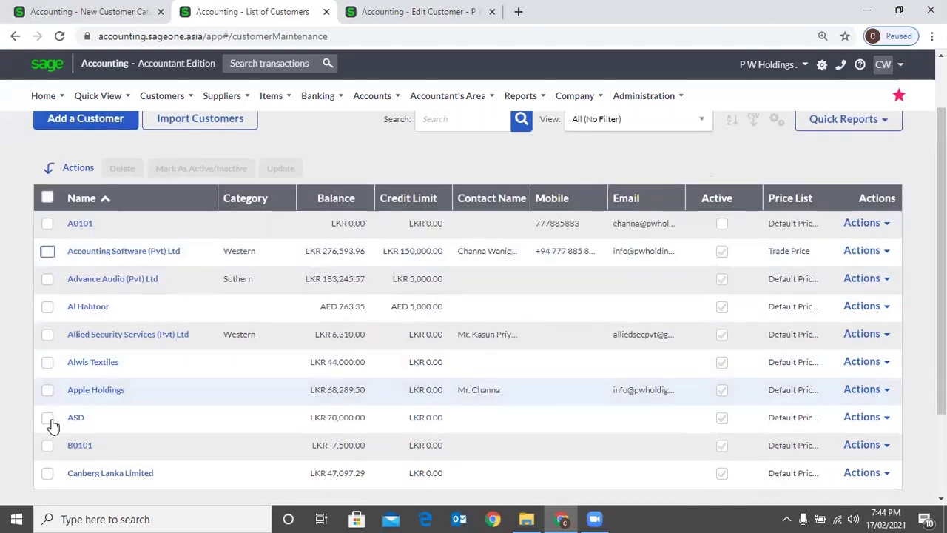
{"action": "left_click", "coordinate": [47, 362]}
{"action": "left_click", "coordinate": [48, 389]}
{"action": "left_click", "coordinate": [47, 417]}
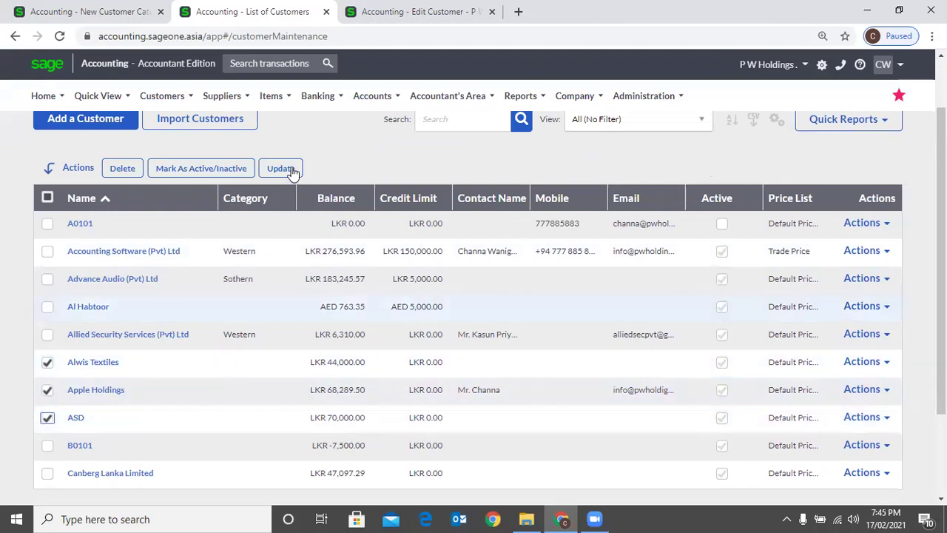
{"action": "left_click", "coordinate": [281, 168]}
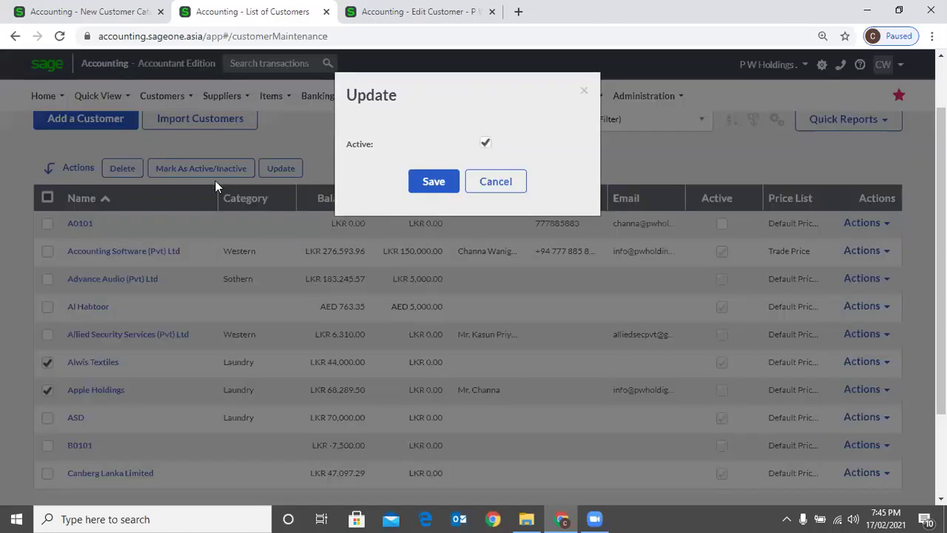
{"action": "left_click", "coordinate": [495, 182]}
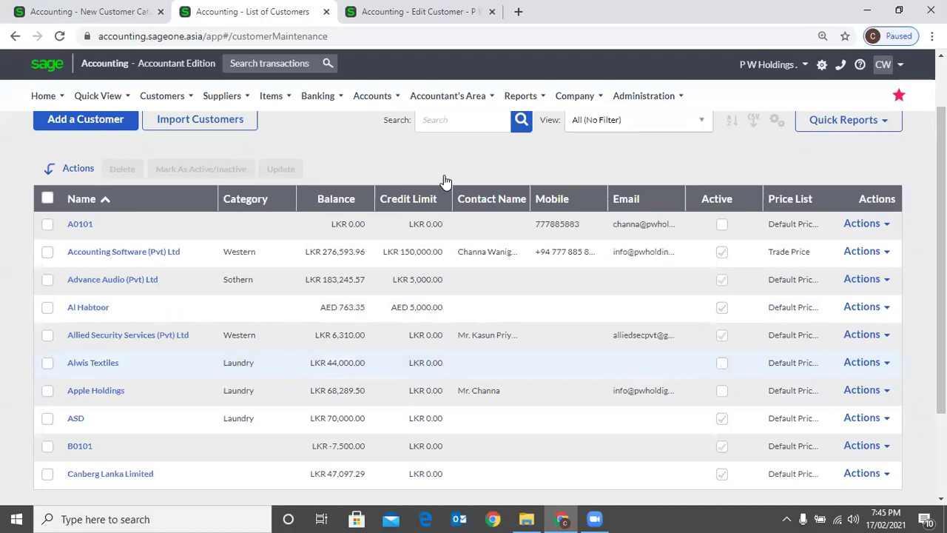
Open the Advance Audio (Pvt) Ltd customer record and look over its contact details, delivery address and default settings
{"action": "scroll", "coordinate": [445, 181], "scroll_direction": "down", "scroll_amount": 1}
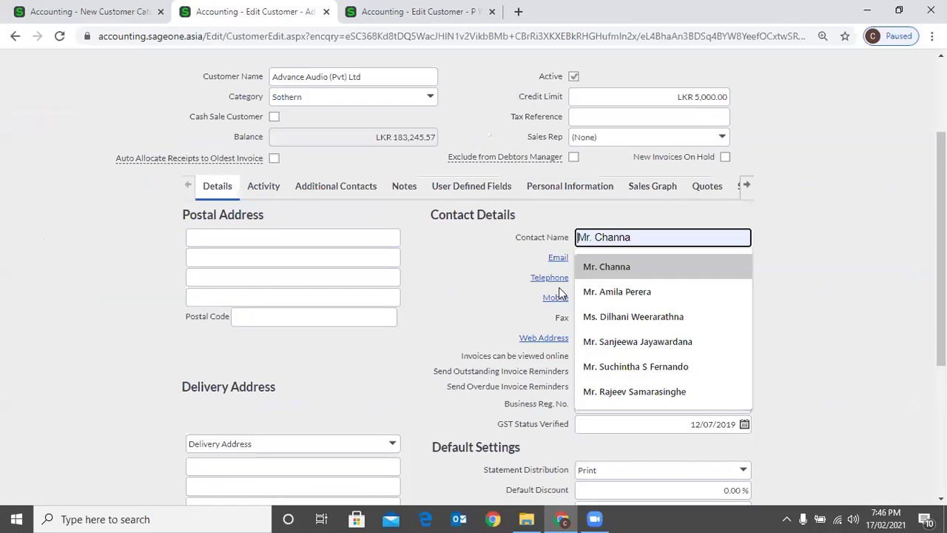
{"action": "scroll", "coordinate": [559, 292], "scroll_direction": "down", "scroll_amount": 3}
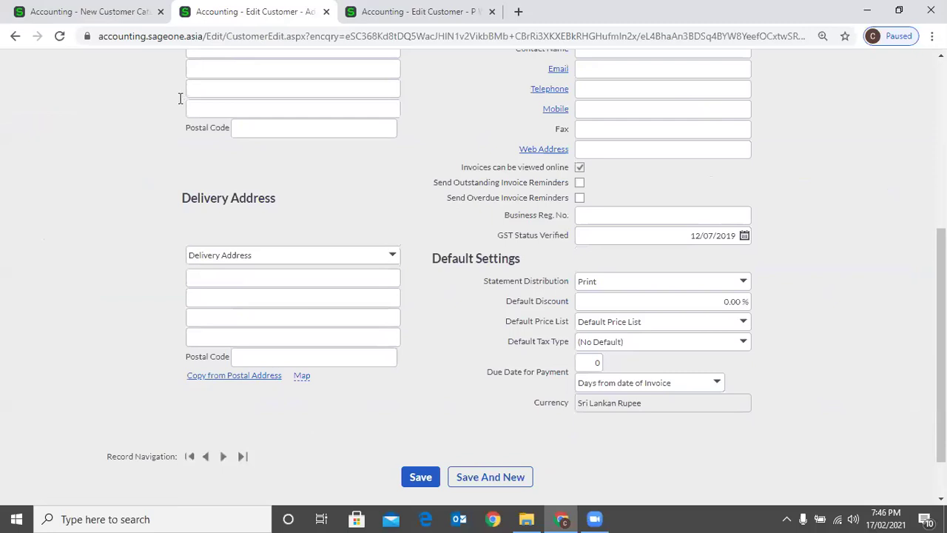
{"action": "scroll", "coordinate": [180, 98], "scroll_direction": "up", "scroll_amount": 3}
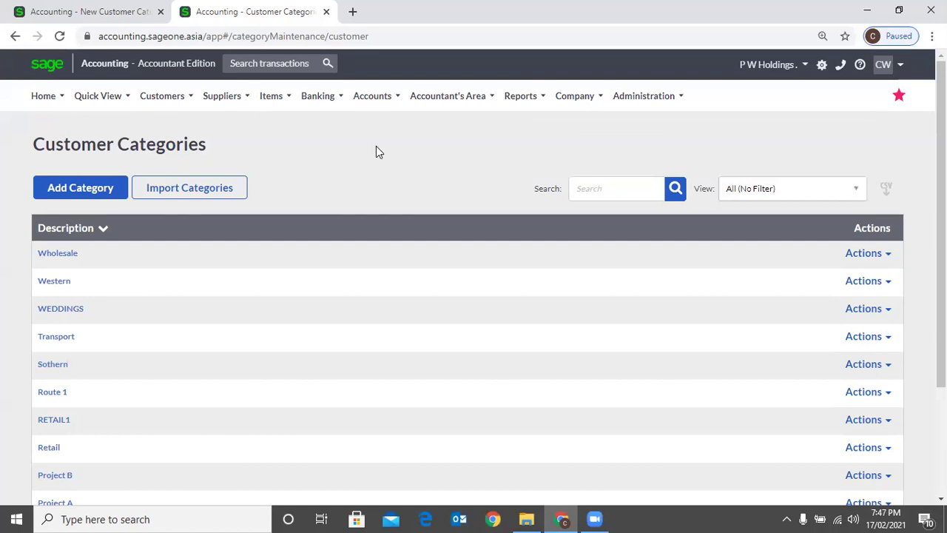
{"action": "left_click", "coordinate": [210, 101]}
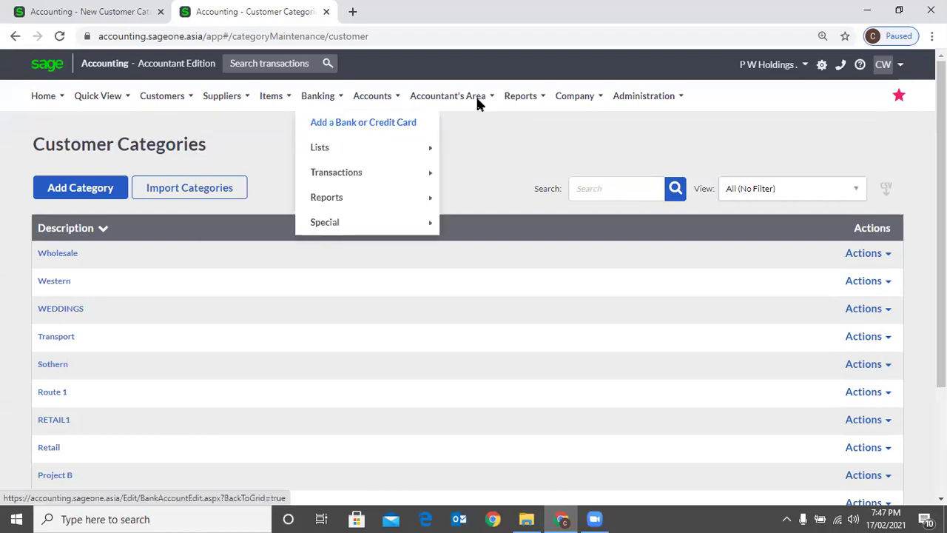
{"action": "mouse_move", "coordinate": [477, 97]}
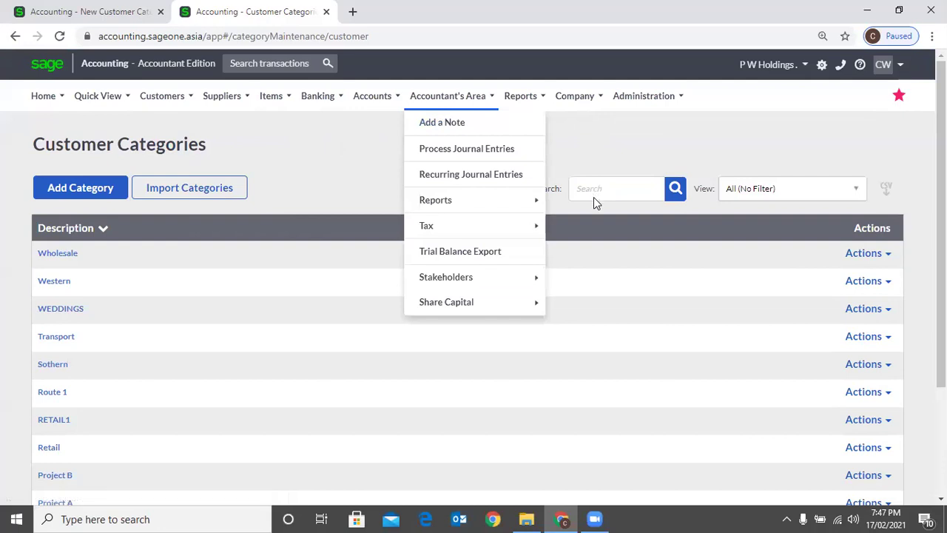
{"action": "mouse_move", "coordinate": [575, 95]}
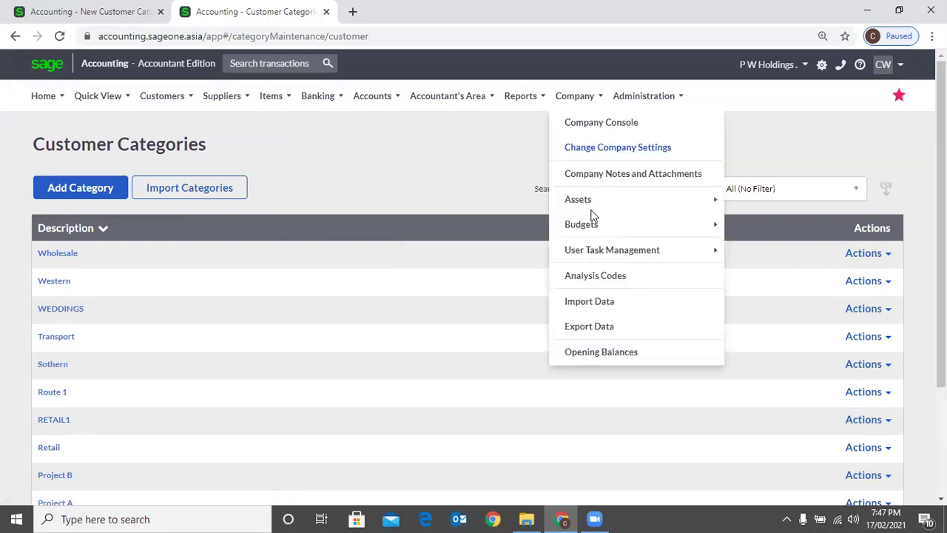